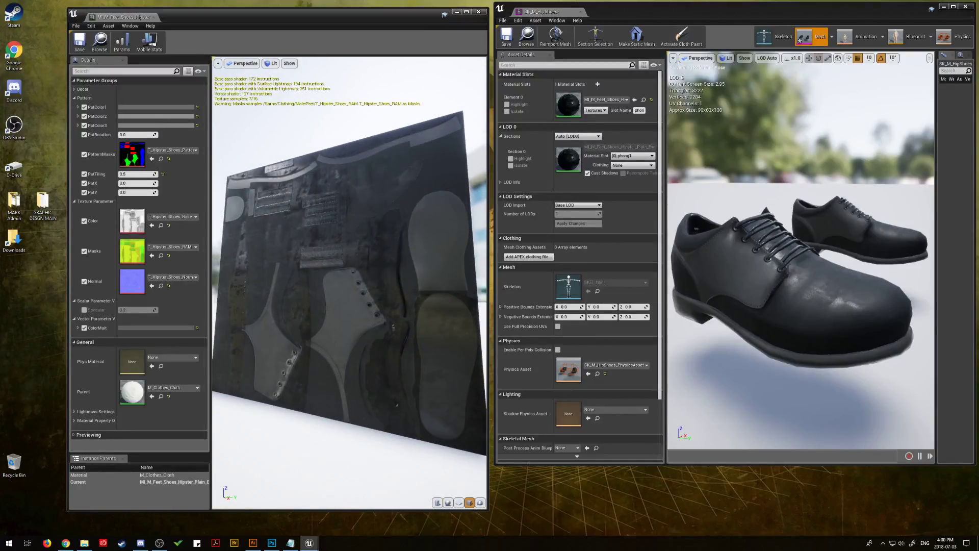
left_click(902, 544)
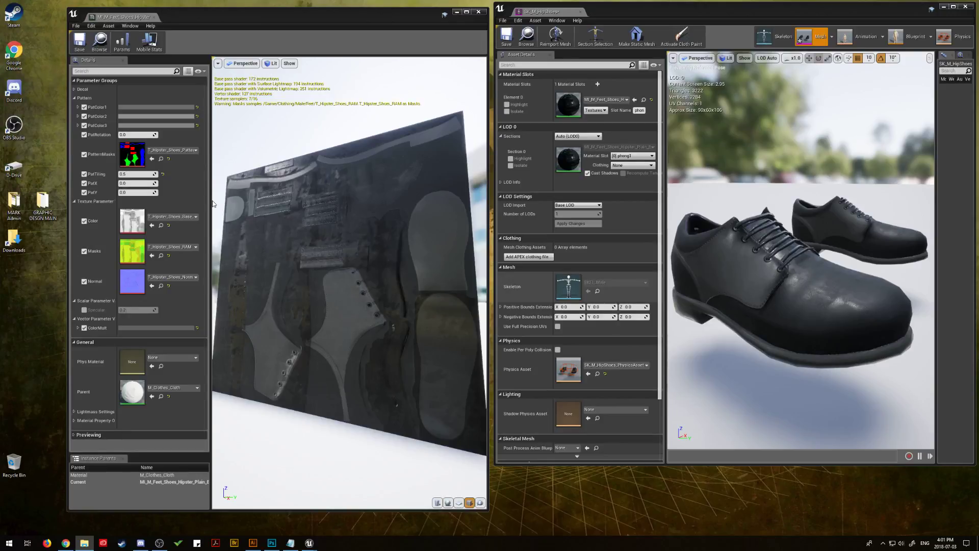
left_click_drag(357, 291, 325, 237)
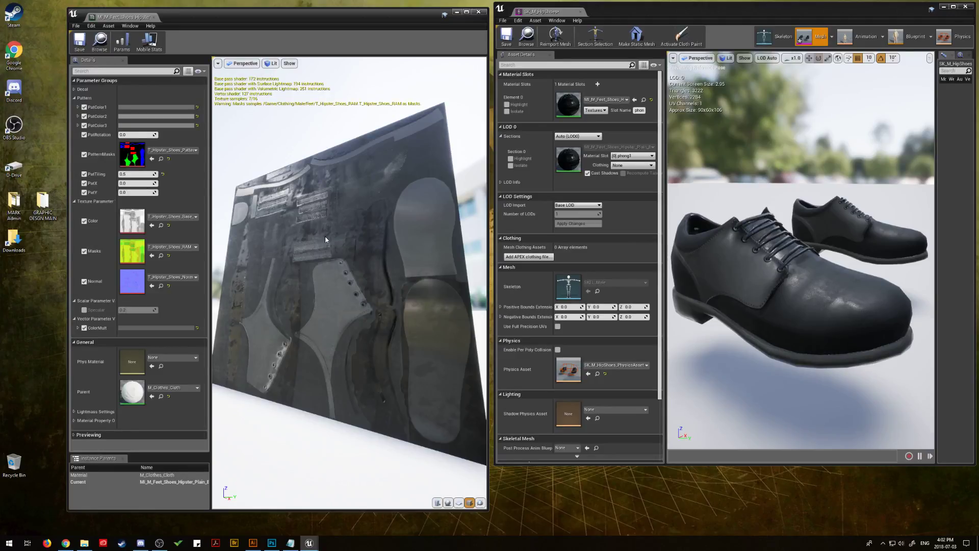
left_click(141, 109)
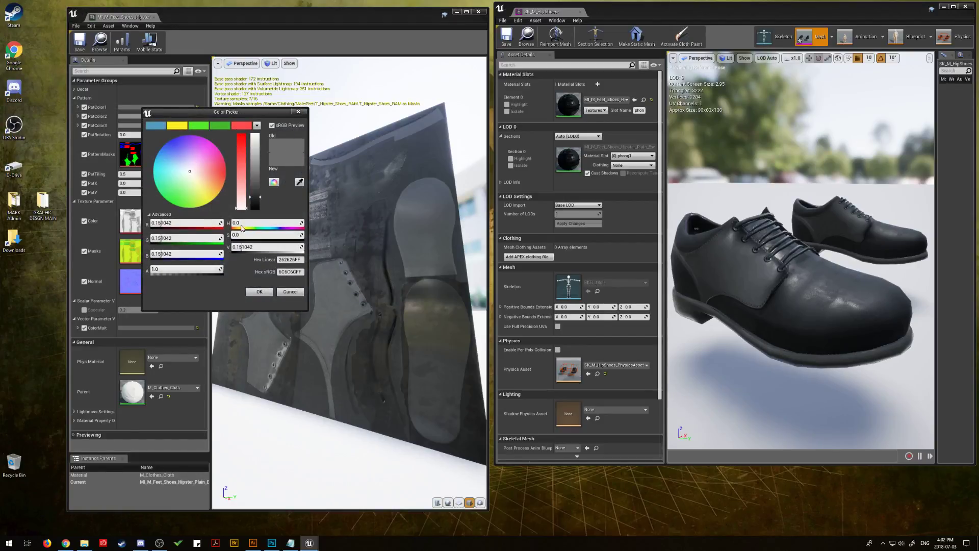
left_click(259, 292)
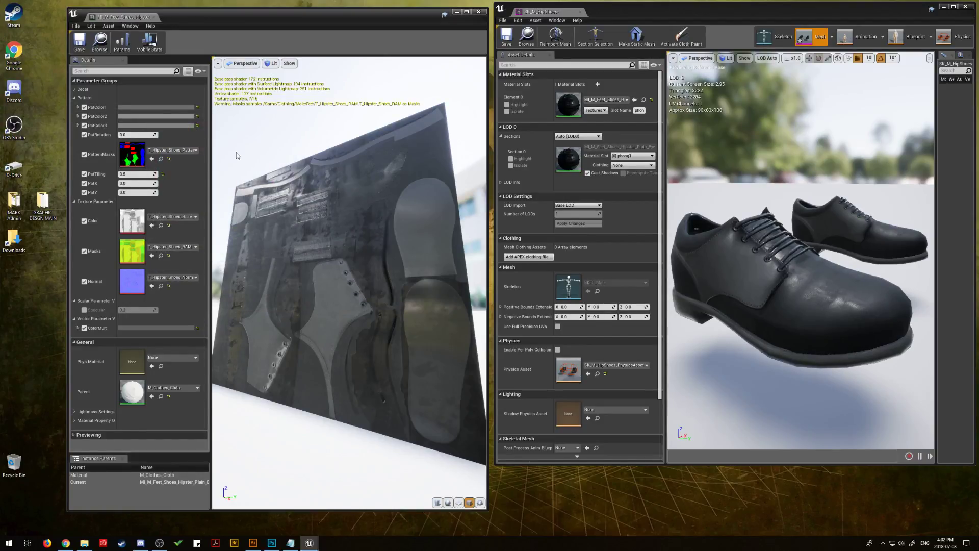
left_click_drag(237, 156, 303, 201)
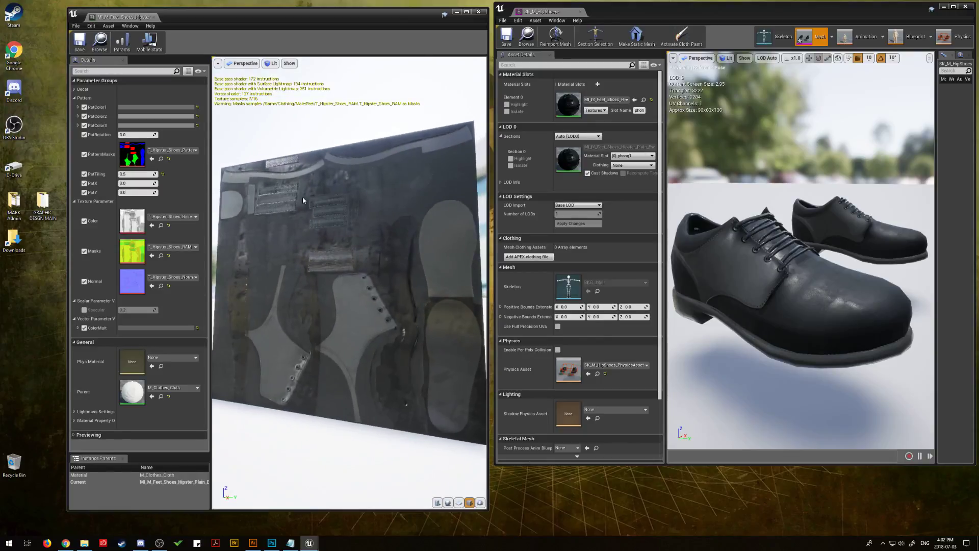
Set PatColor1, which colors the shoelaces, to the saved red swatch.
left_click(153, 108)
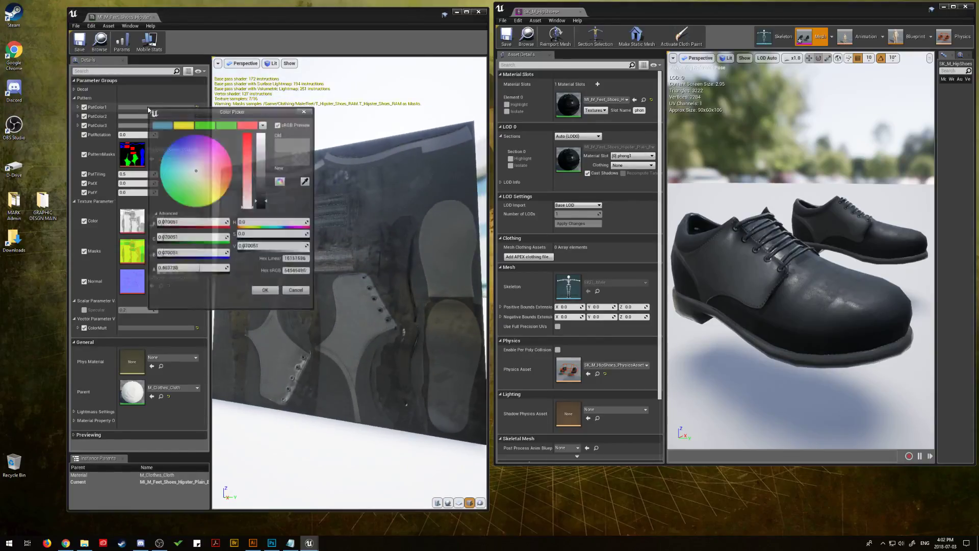
left_click(246, 130)
left_click(266, 292)
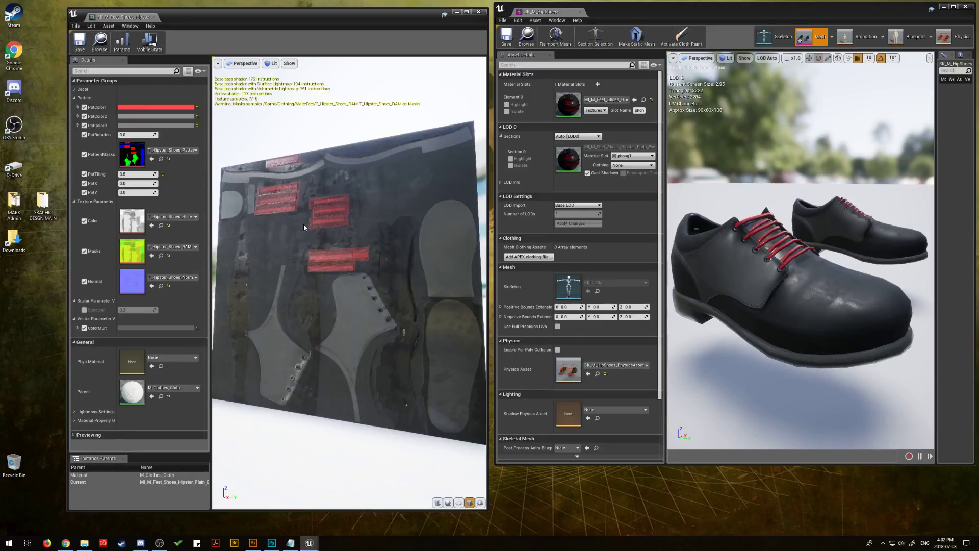
Lighten PatColor3, which colors the soles, to an off-white with a value of about 0.79.
left_click(147, 126)
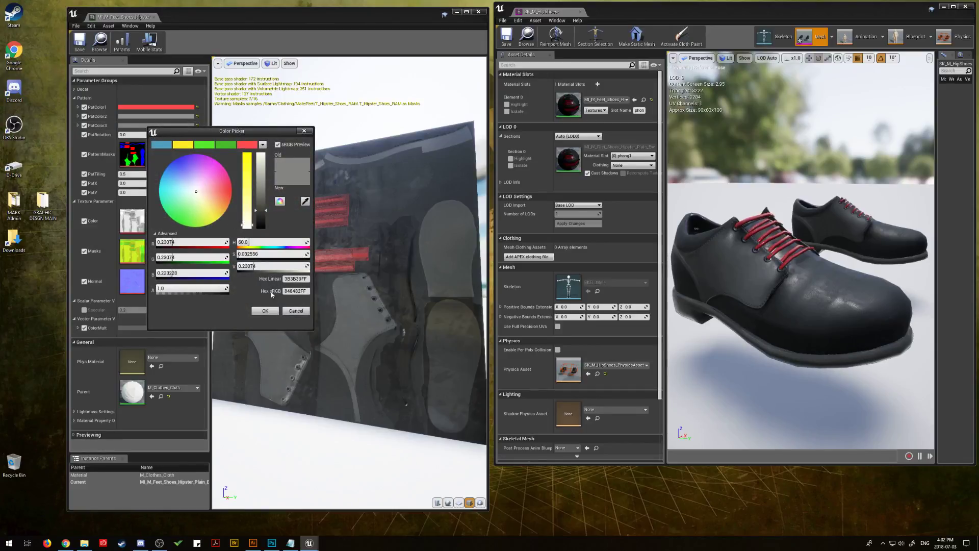
left_click_drag(260, 188, 260, 168)
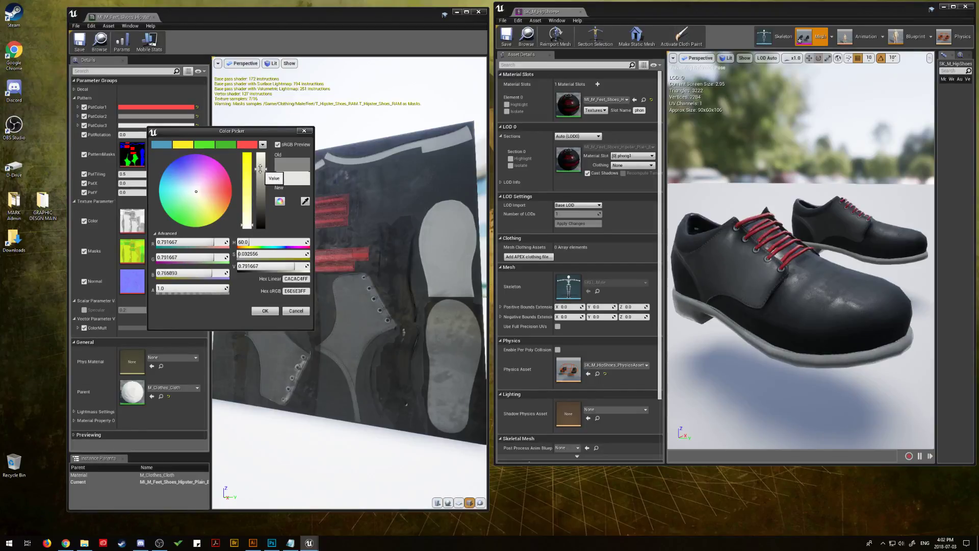
left_click(266, 310)
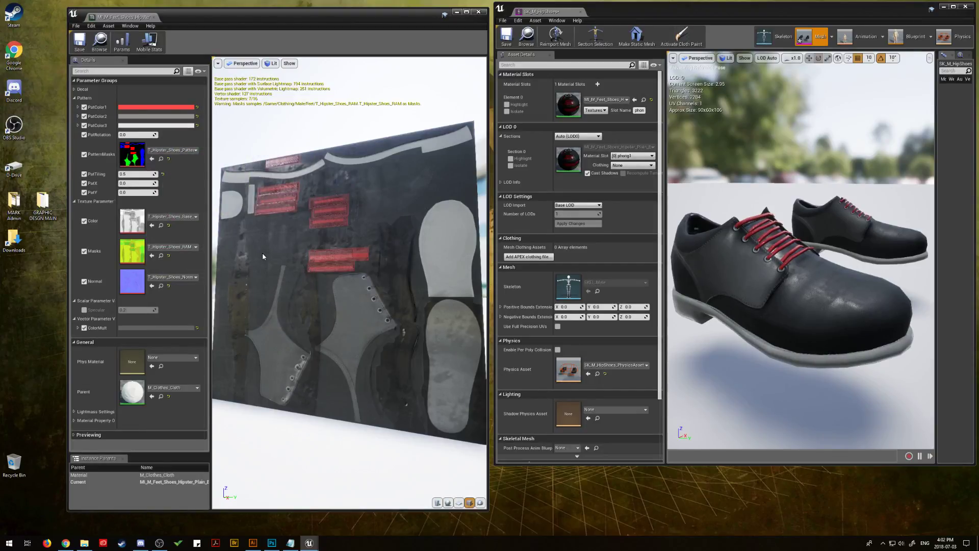
Fine-tune the brightness of the red PatColor1 to a value of about 0.86.
mouse_move(262, 254)
left_mouse_down()
mouse_move(301, 253)
mouse_move(264, 257)
left_mouse_up()
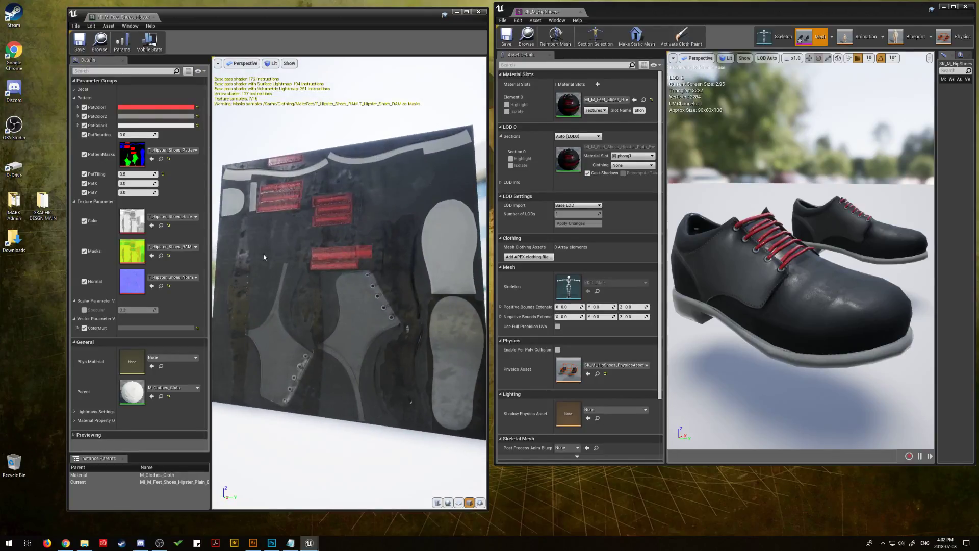
left_click(165, 107)
mouse_move(271, 136)
left_mouse_down()
mouse_move(263, 167)
mouse_move(264, 144)
left_mouse_up()
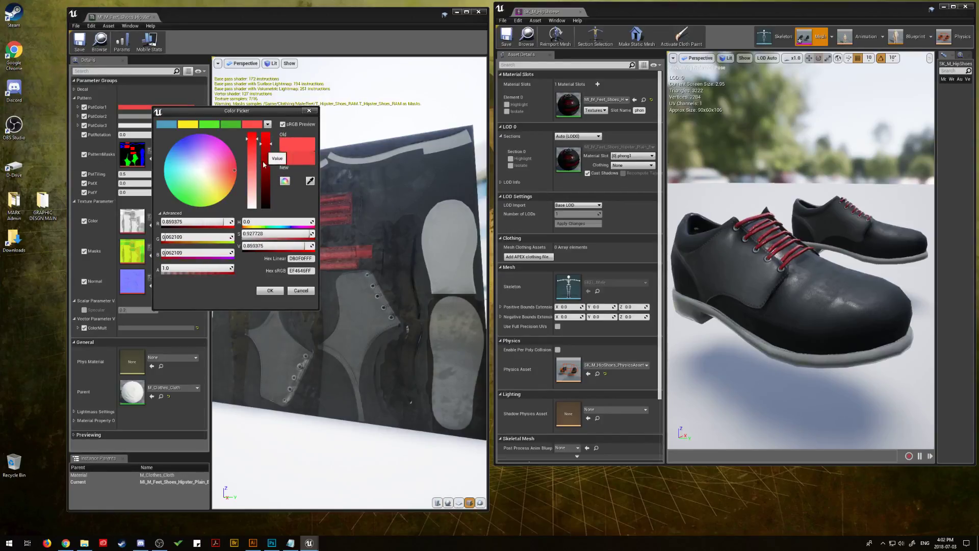
left_click(271, 290)
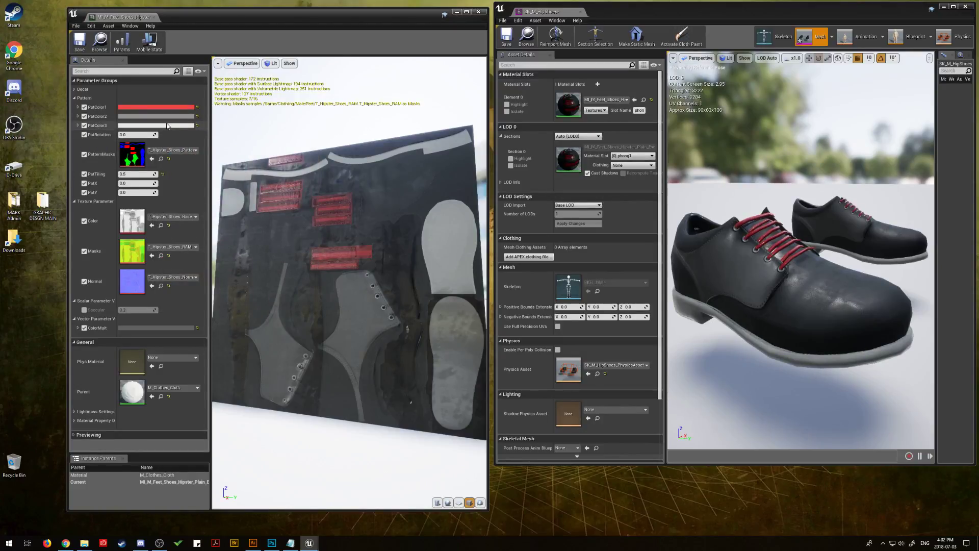
Adjust ColorMult to a dark, nearly neutral gray with a value of 0.125.
left_click(170, 328)
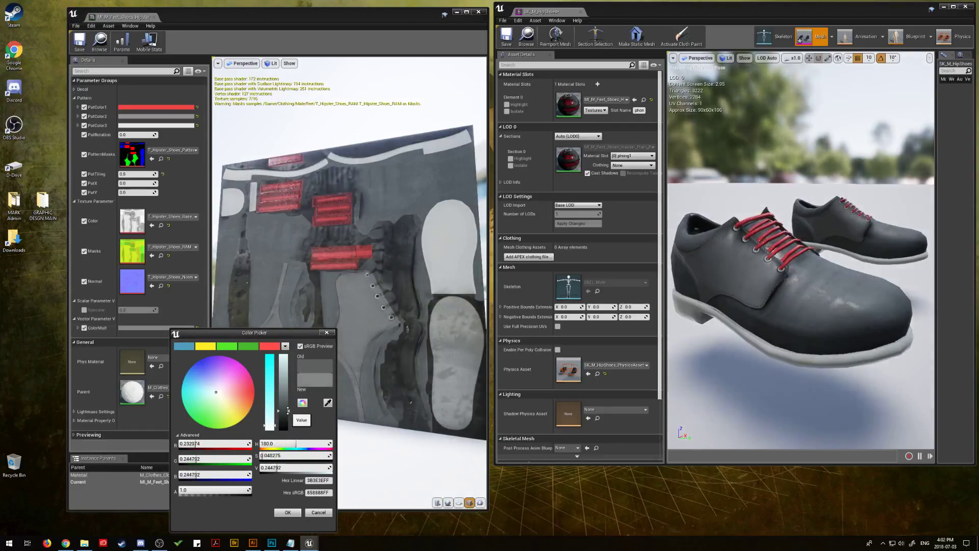
left_click_drag(289, 418, 287, 420)
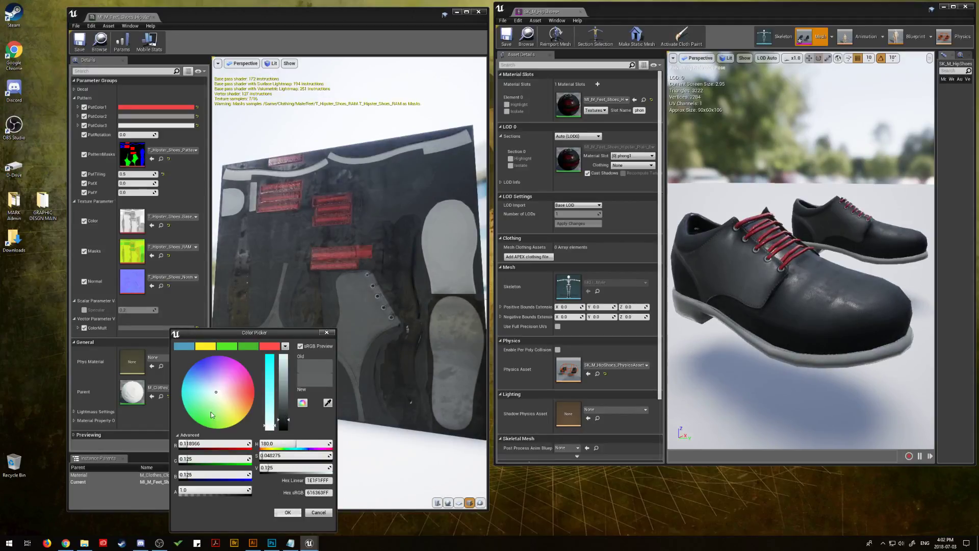
left_click_drag(217, 394, 218, 394)
left_click(288, 512)
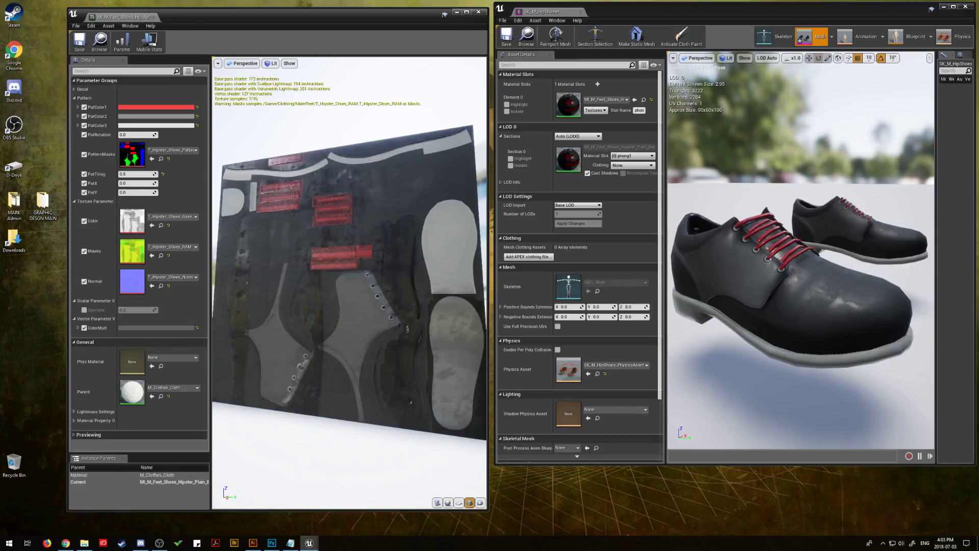
Tint PatColor2, which colors the shoes' side panels, to a warm gray with hue about 35 and saturation about 0.13.
key("alt+Tab")
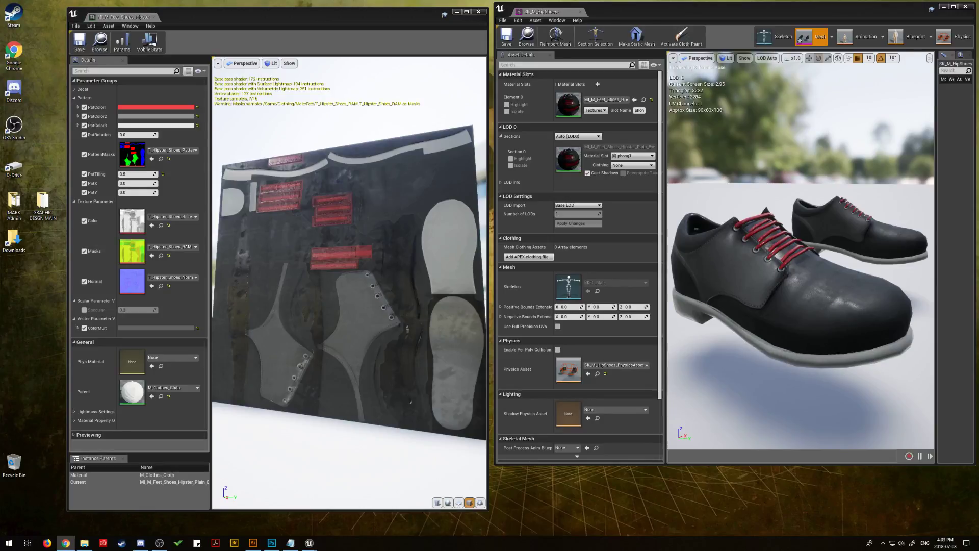
left_click_drag(276, 138, 250, 135)
left_click(172, 115)
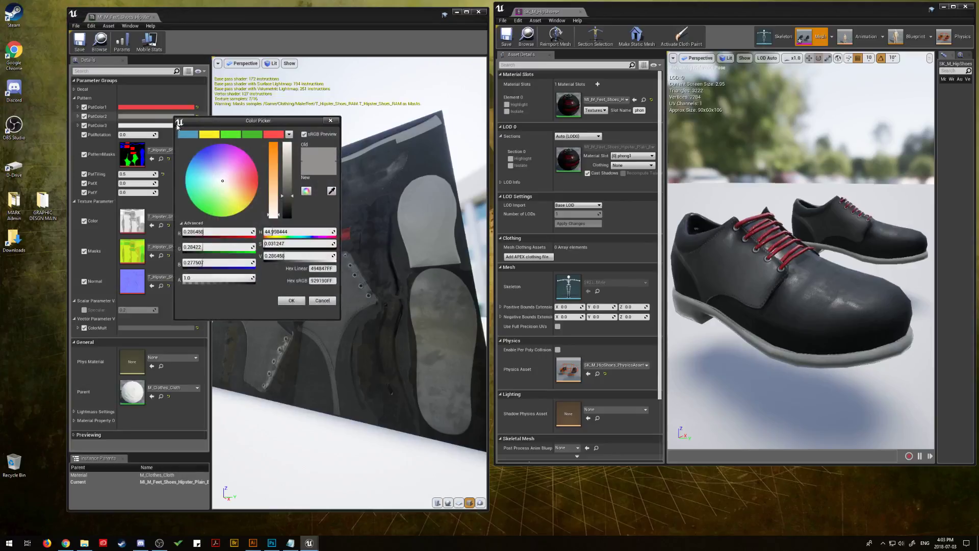
mouse_move(223, 183)
left_mouse_down()
mouse_move(202, 176)
mouse_move(225, 186)
mouse_move(224, 198)
mouse_move(243, 191)
mouse_move(233, 197)
mouse_move(223, 187)
mouse_move(233, 182)
mouse_move(237, 193)
mouse_move(236, 182)
mouse_move(228, 193)
mouse_move(229, 180)
left_mouse_up()
left_click_drag(223, 183, 227, 186)
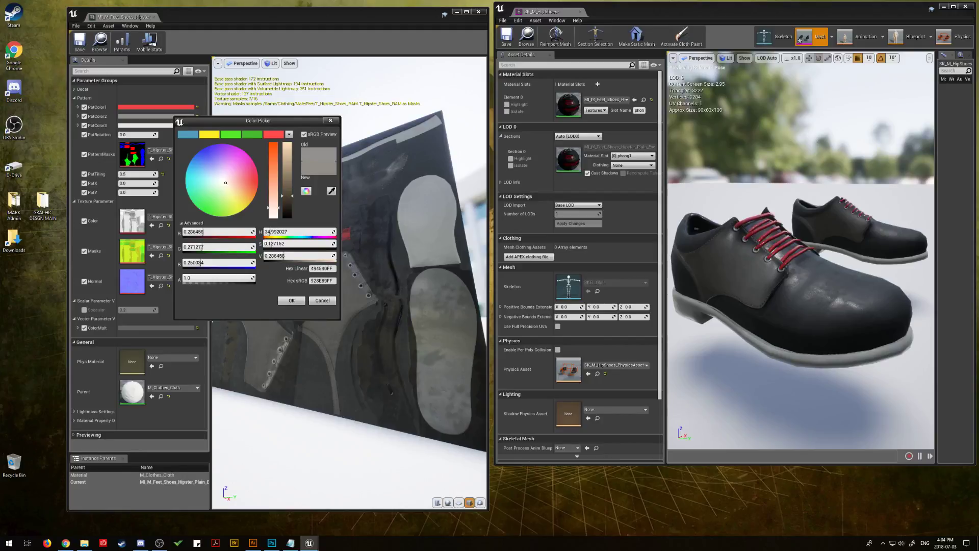
left_click(65, 542)
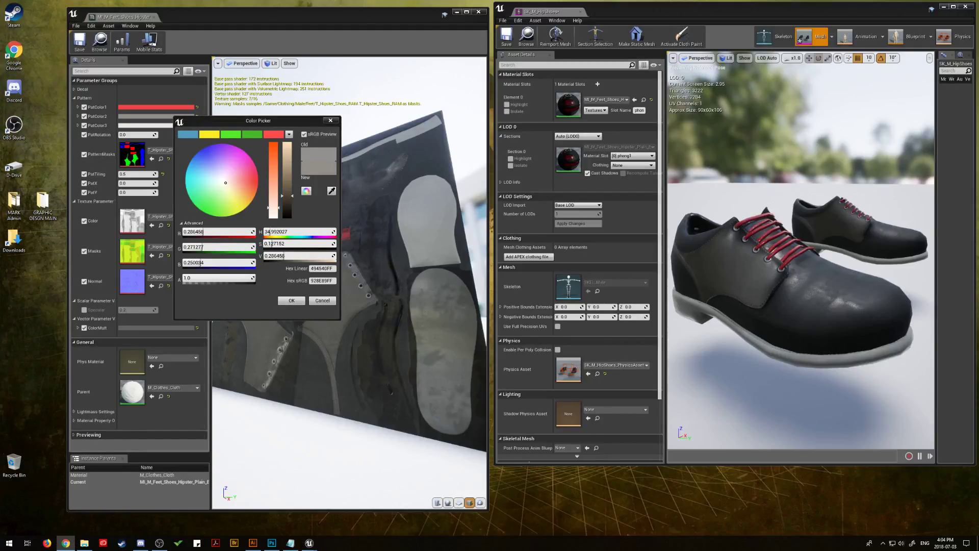
left_click(295, 302)
Set ColorMult to the copied brown by pasting 483c32 as its hexadecimal sRGB value.
left_click(162, 326)
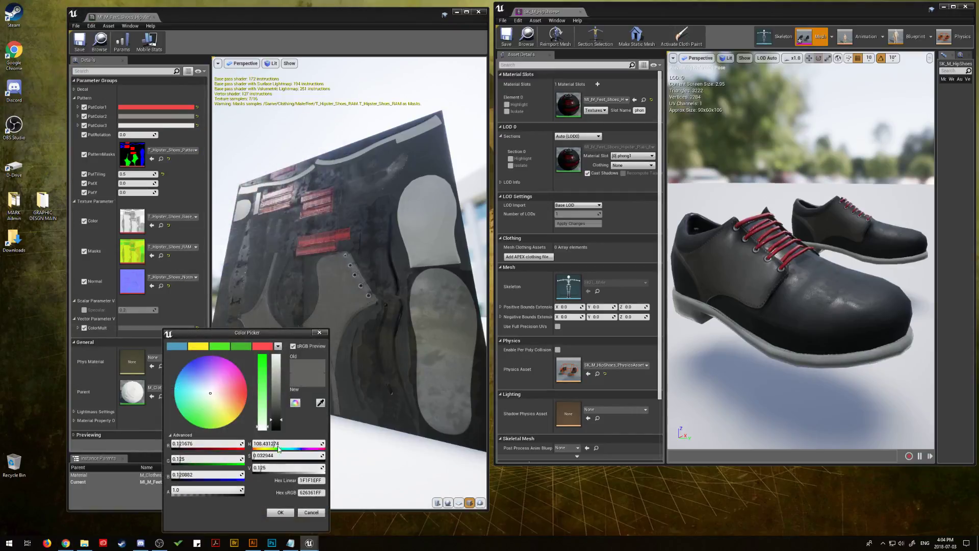
left_click(306, 493)
right_click(305, 493)
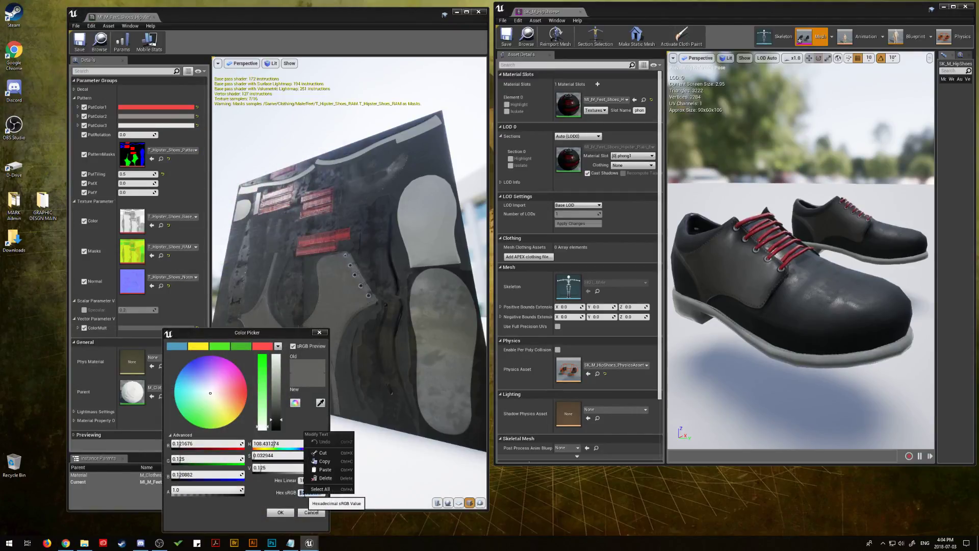
left_click(326, 469)
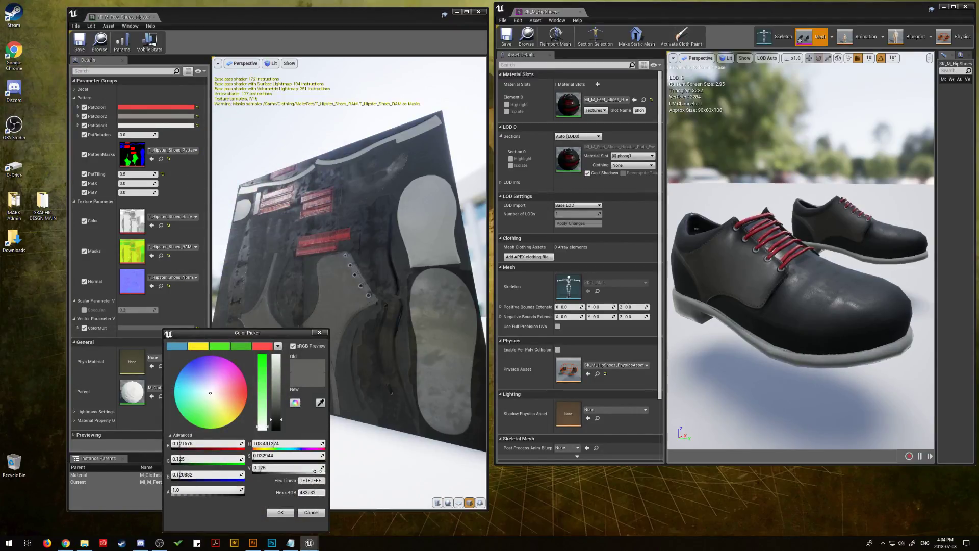
left_click(280, 512)
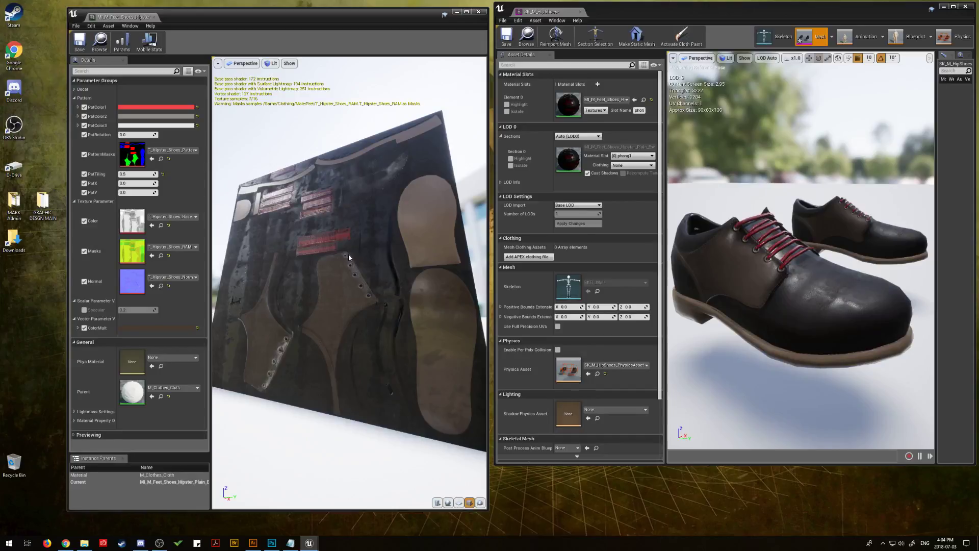
Save the recolored shoe material instance and close its editor.
mouse_move(348, 254)
left_mouse_down()
mouse_move(346, 266)
mouse_move(350, 254)
mouse_move(337, 255)
mouse_move(356, 256)
mouse_move(338, 256)
left_mouse_up()
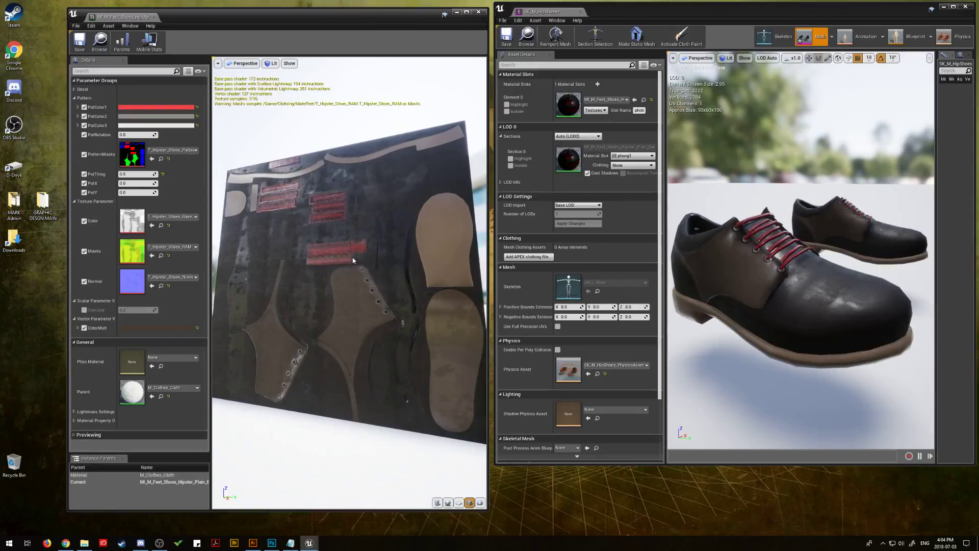
left_click(80, 41)
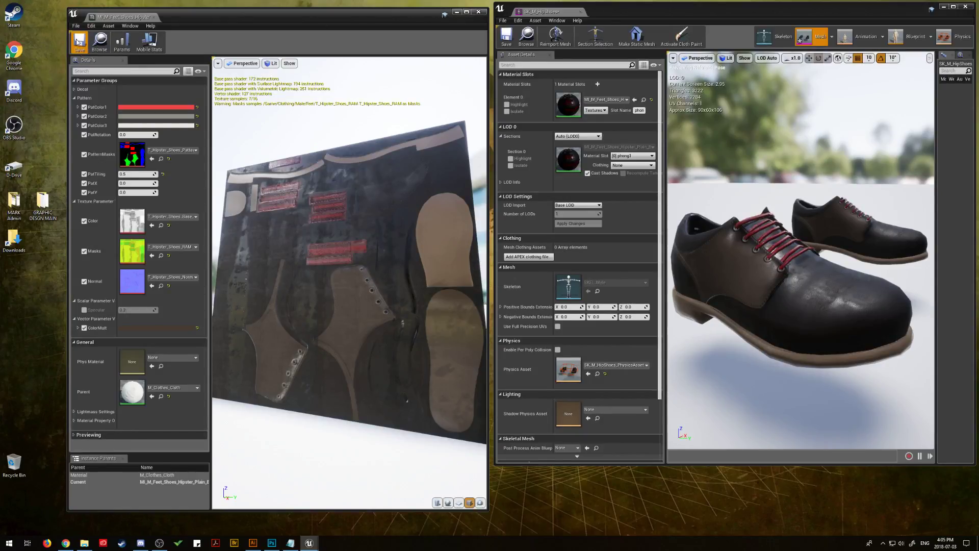
left_click(155, 17)
Assign the shoe material variants in turn to the mesh's material slot Element 0, ending with the gray and off-white one, and save the mesh.
left_click_drag(978, 110, 565, 104)
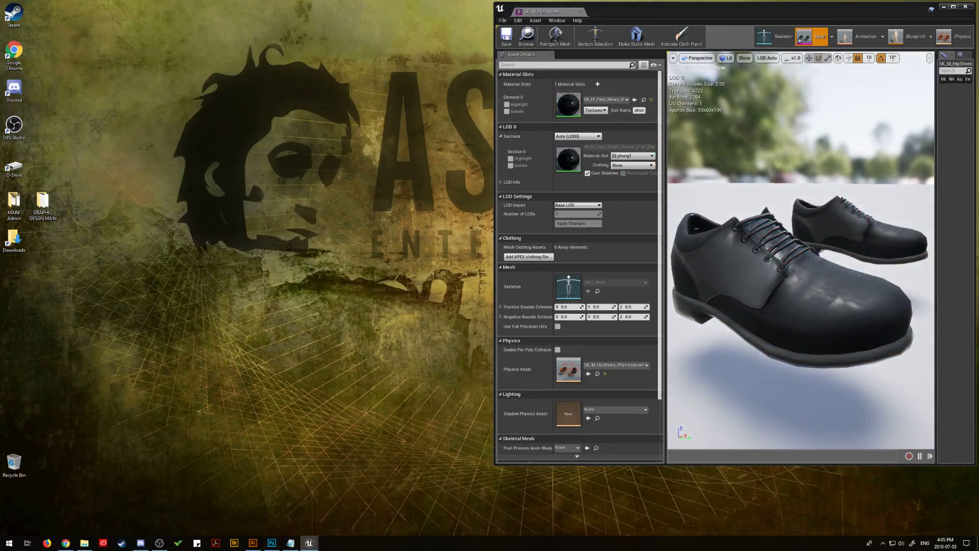
left_click_drag(978, 117, 567, 104)
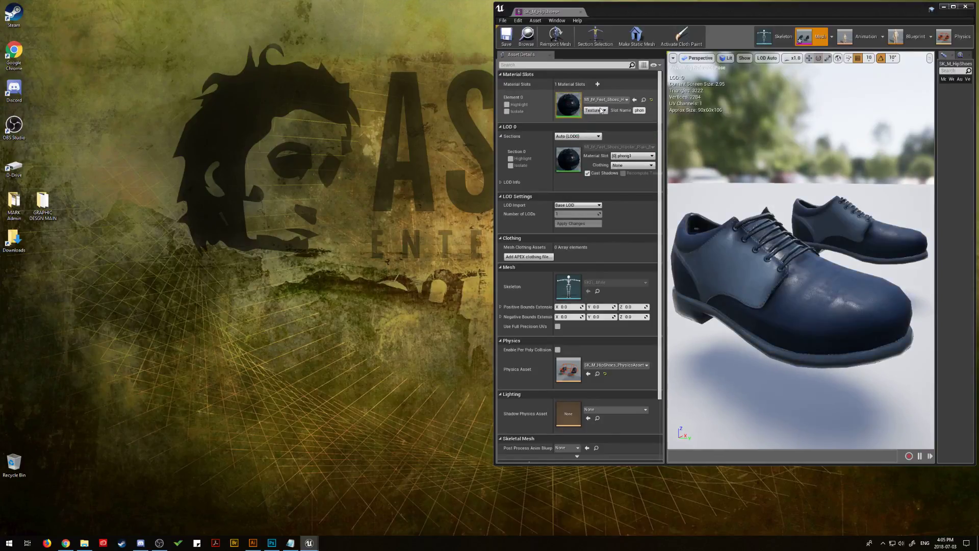
left_click_drag(978, 117, 566, 105)
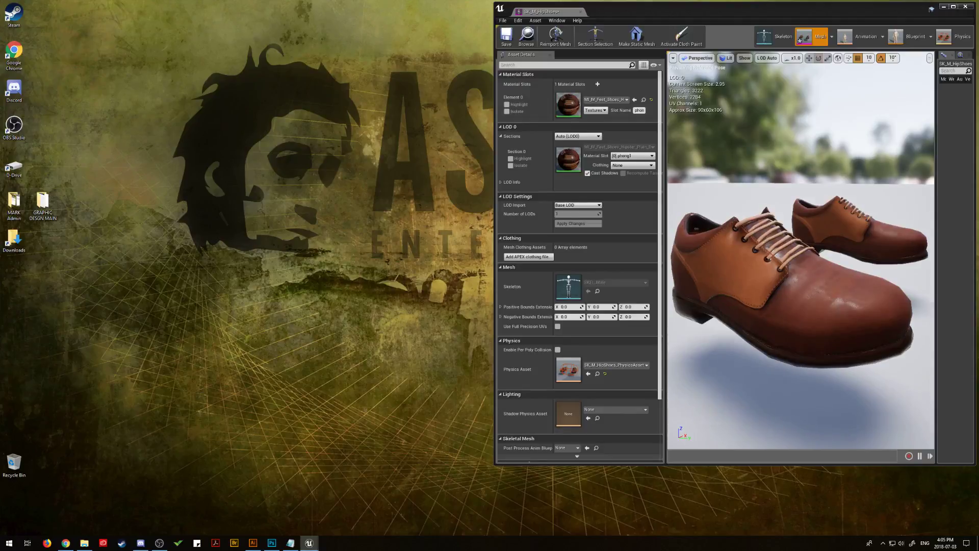
left_click_drag(978, 117, 567, 105)
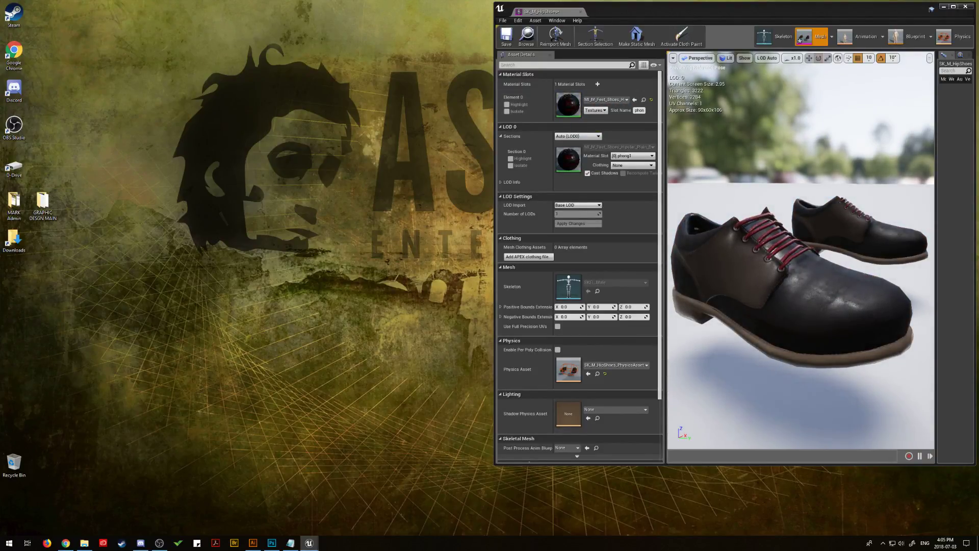
left_click_drag(978, 117, 567, 105)
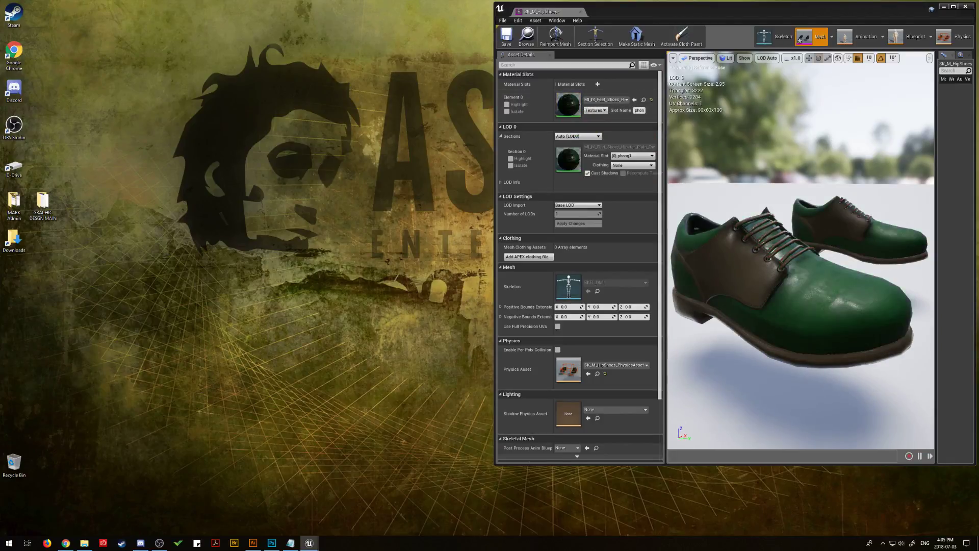
left_click_drag(978, 117, 567, 105)
left_click_drag(978, 117, 571, 107)
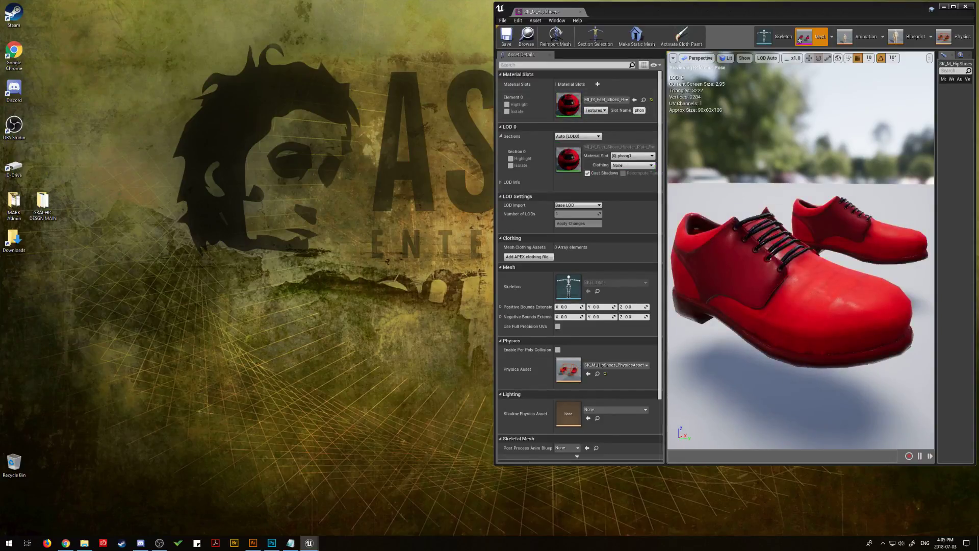
left_click_drag(978, 117, 567, 107)
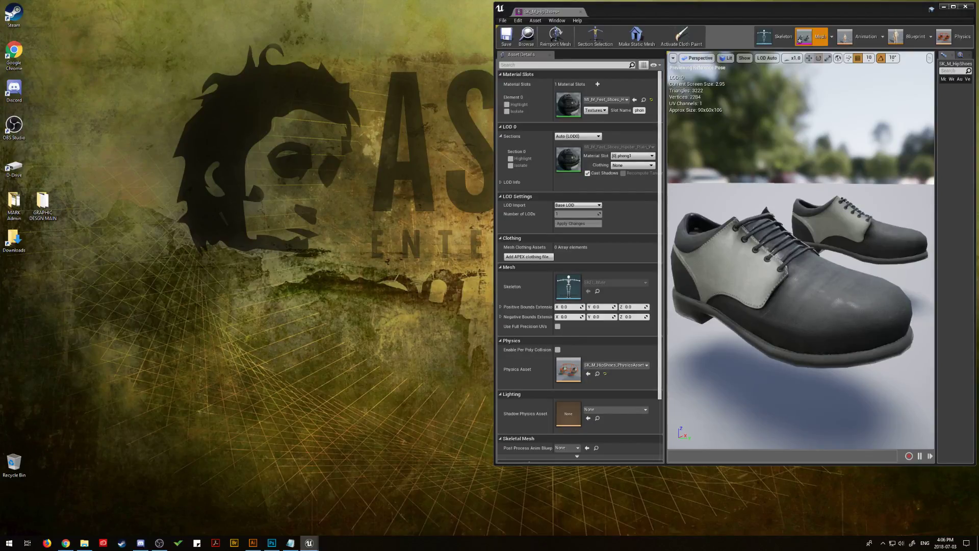
left_click(507, 36)
Assign MI_M_Feet_Shoes_Hipster_Plain_Black to material slot Element 0 and open that material instance in its own separate window.
left_click_drag(978, 153, 566, 105)
double_click(567, 105)
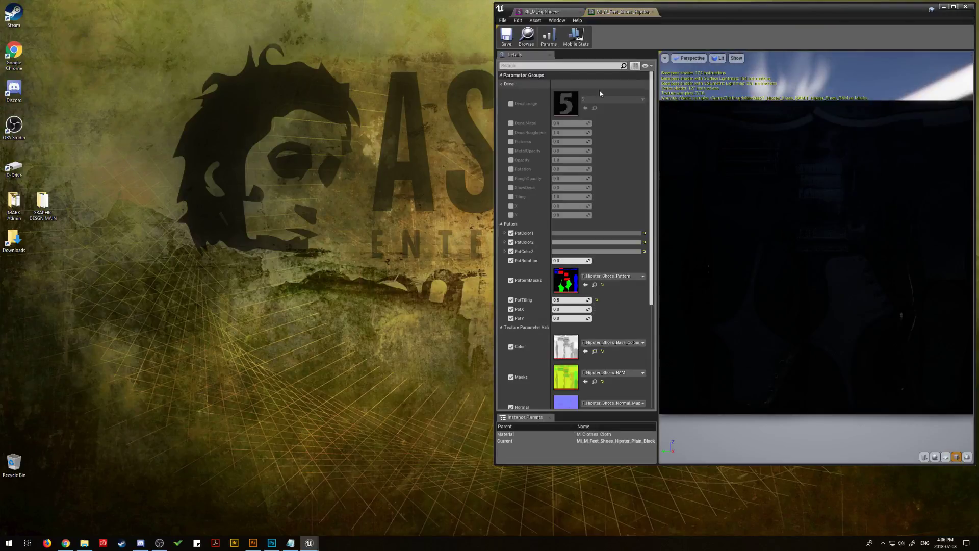
left_click_drag(630, 13, 108, 17)
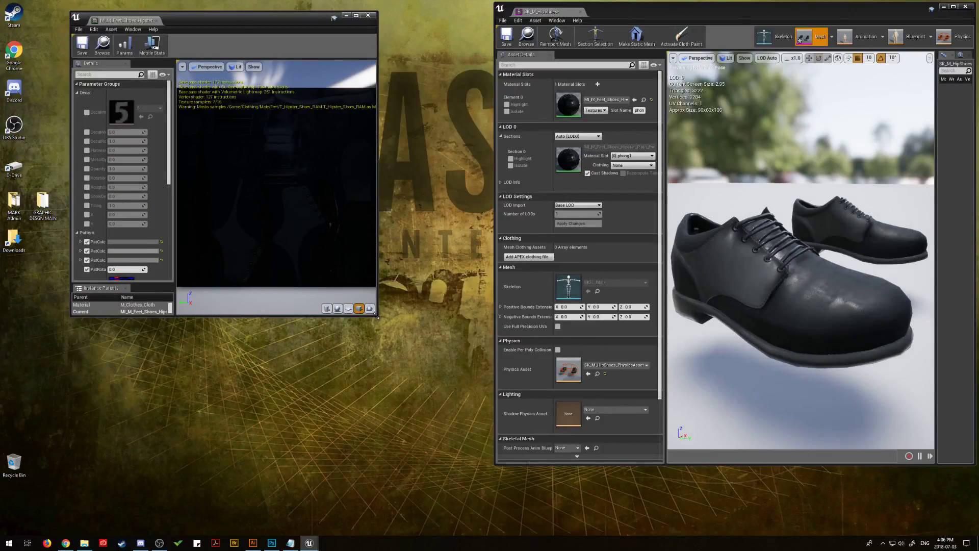
Enlarge the material instance window, angle its preview, and collapse the Decal parameter group.
left_click_drag(380, 316, 490, 497)
left_click_drag(367, 296, 318, 213)
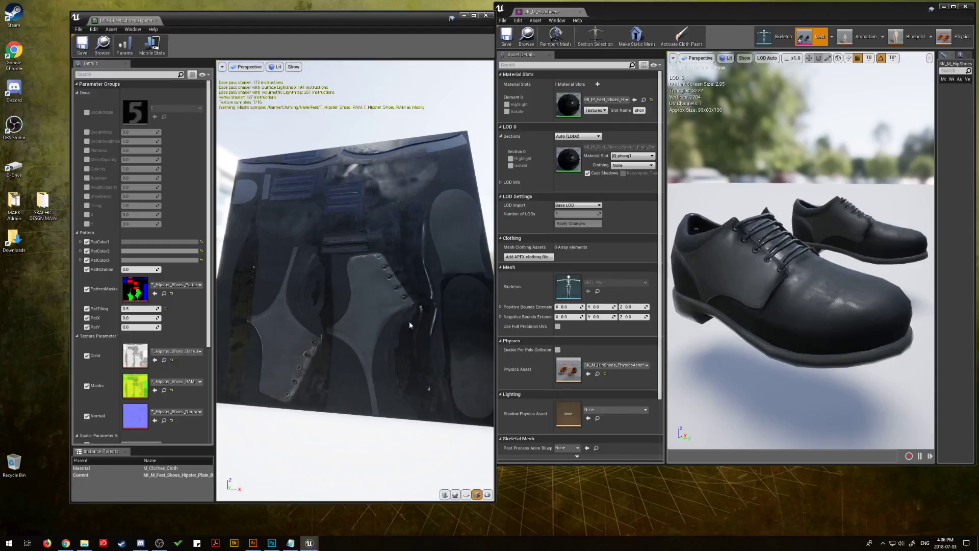
left_click(78, 93)
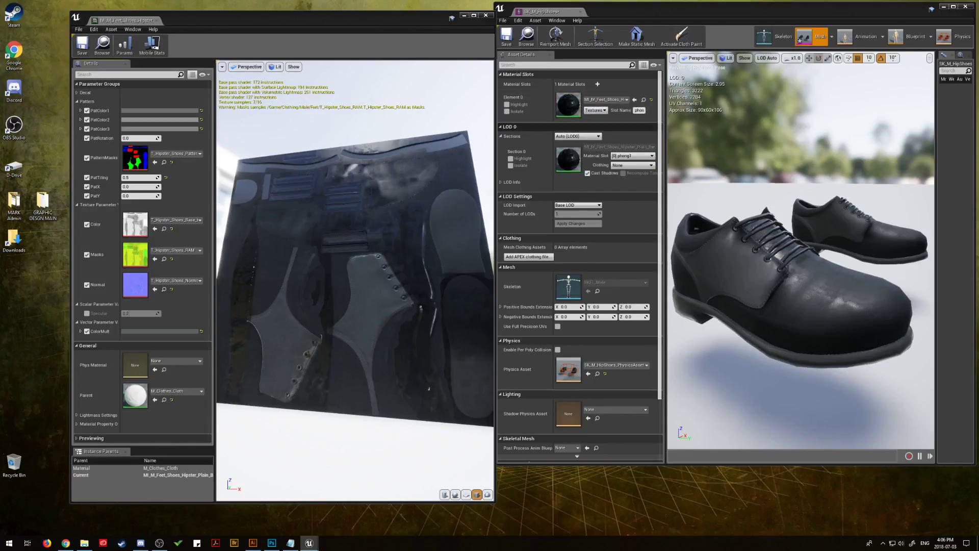
Reopen the Element 0 material instance docked in the enlarged window, replacing the older copy, and collapse its Decal group.
double_click(570, 108)
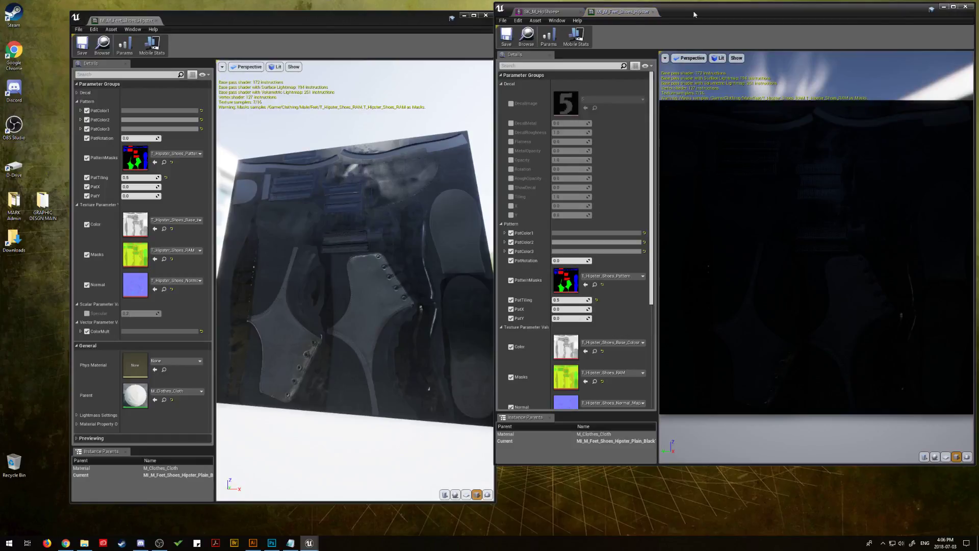
left_click_drag(622, 11, 165, 24)
left_click(132, 21)
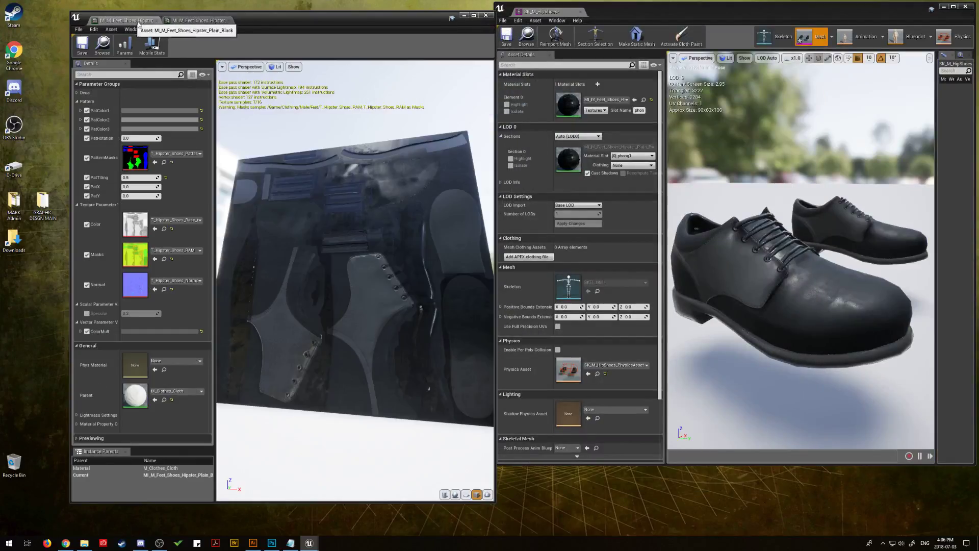
left_click(156, 21)
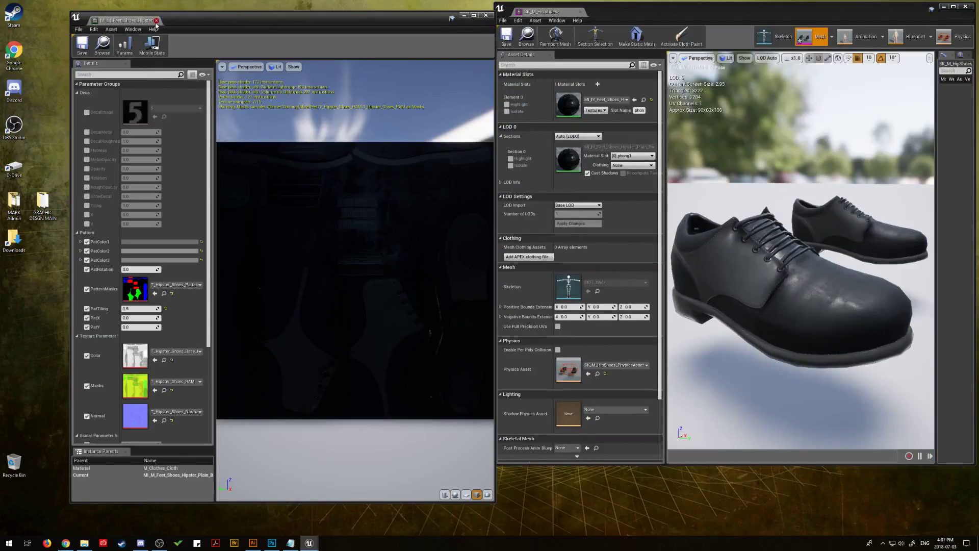
left_click(77, 93)
left_click_drag(327, 286, 433, 281)
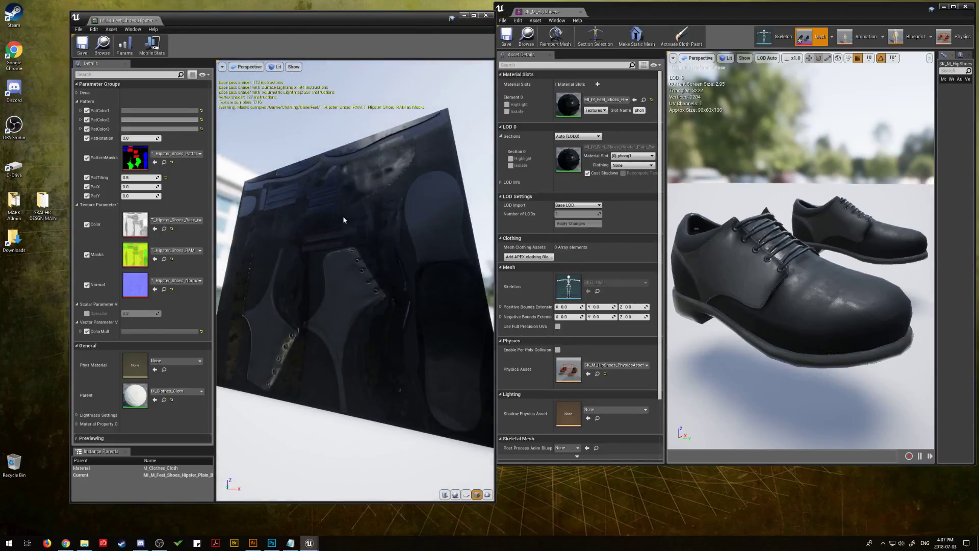
Switch the PatternMasks override off and back on to compare its effect on the shoes.
left_click(86, 158)
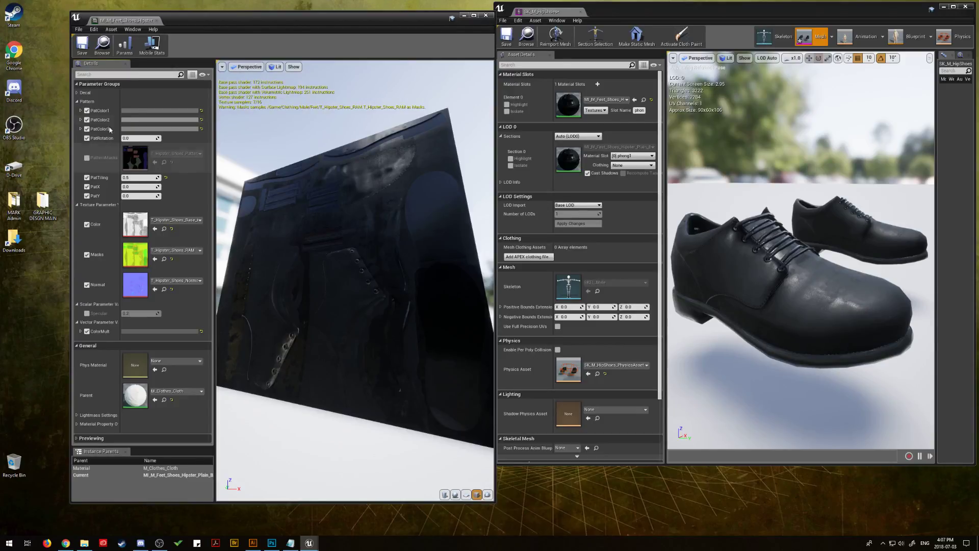
left_click(88, 159)
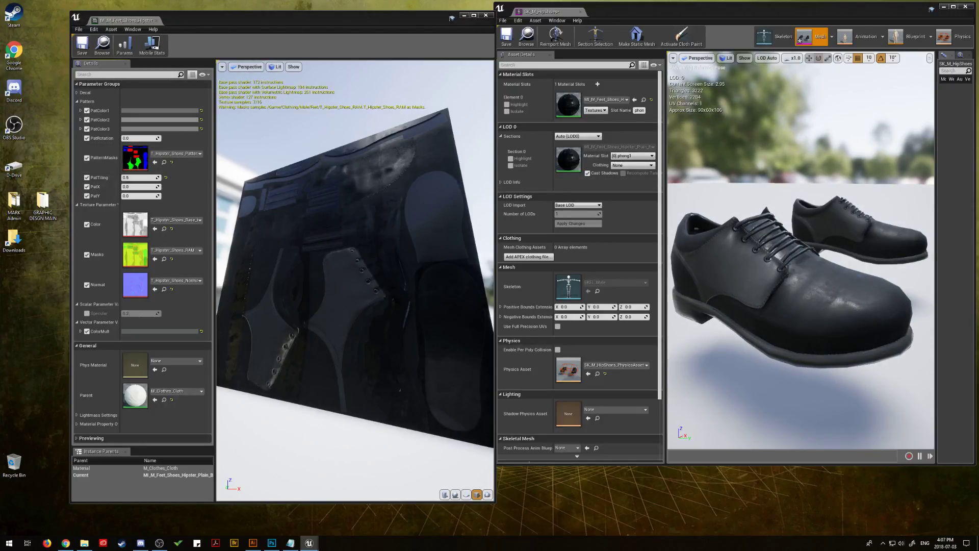
mouse_move(135, 157)
left_mouse_down()
mouse_move(297, 155)
mouse_move(137, 153)
mouse_move(134, 162)
mouse_move(138, 150)
mouse_move(136, 162)
left_mouse_up()
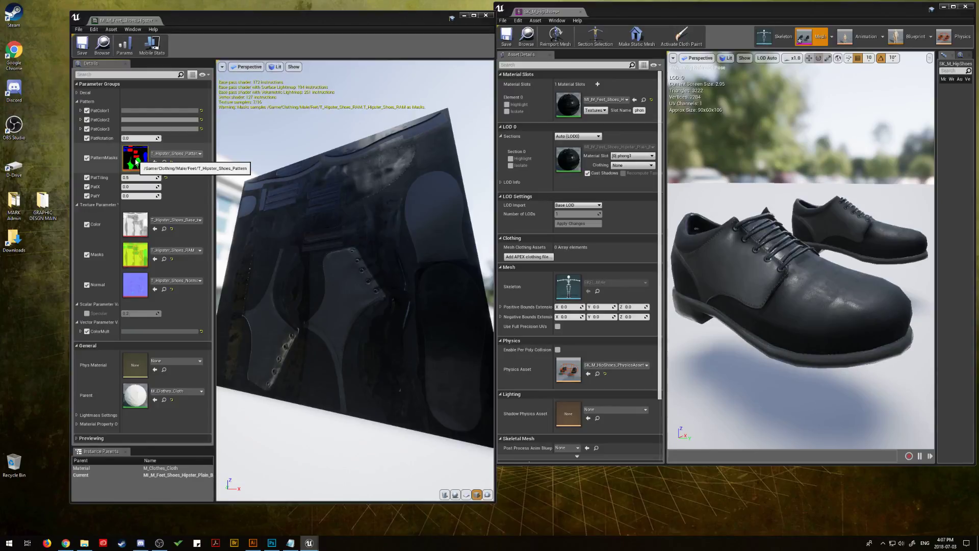
Set PatColor1 to the saved red theme color and PatColor2 to the saved green.
left_click(152, 110)
left_click(252, 127)
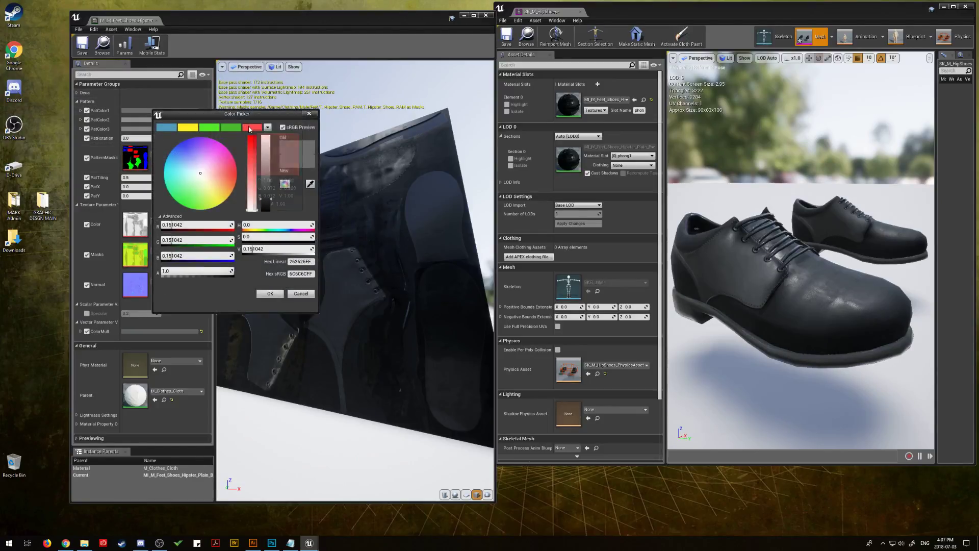
left_click(270, 294)
left_click(162, 120)
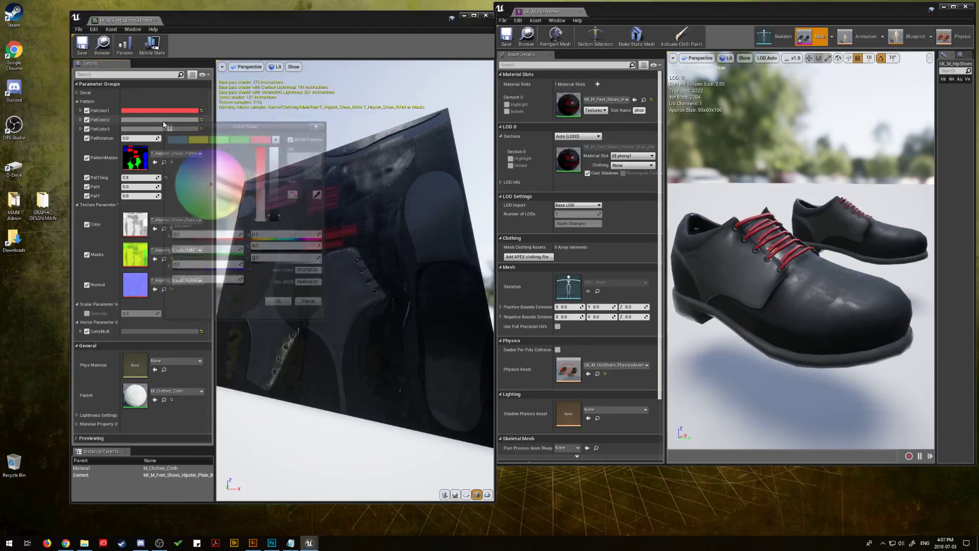
left_click(237, 142)
left_click(281, 306)
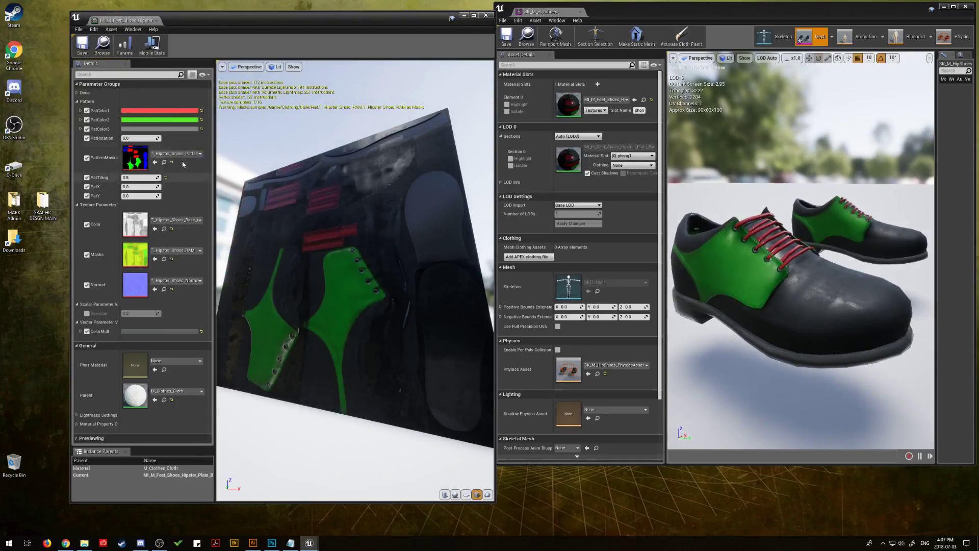
Set PatColor3 to the saved blue theme color and ColorMult to the saved yellow.
left_click(169, 129)
left_click(184, 147)
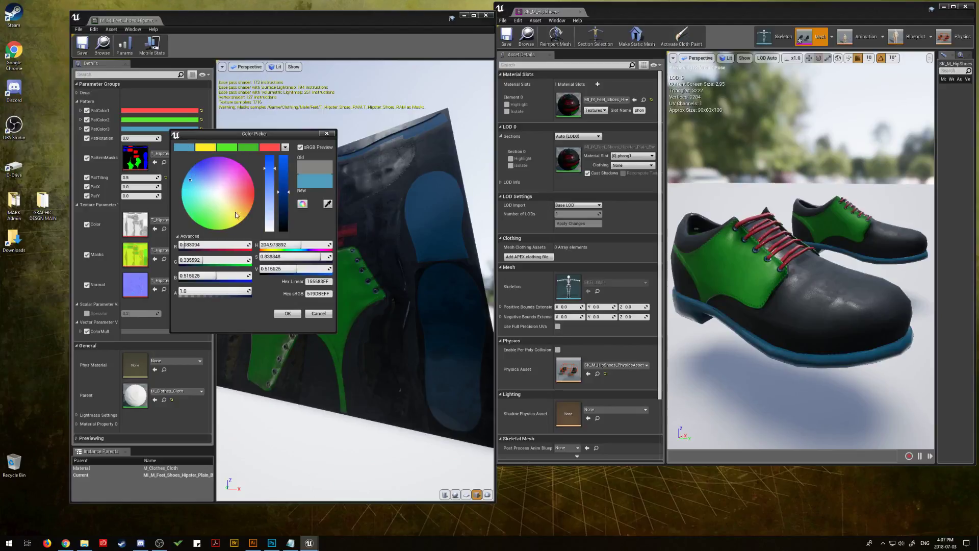
left_click(287, 315)
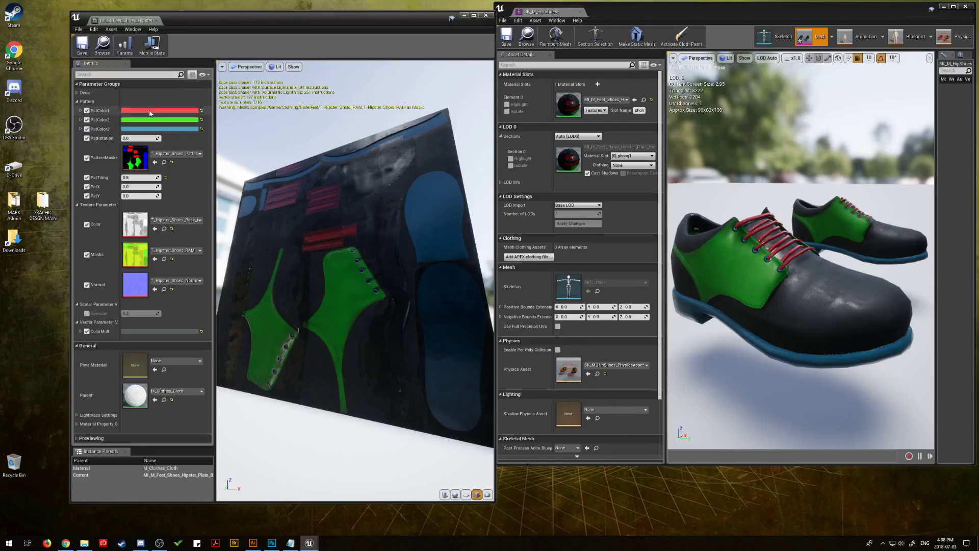
left_click(160, 331)
left_click(193, 351)
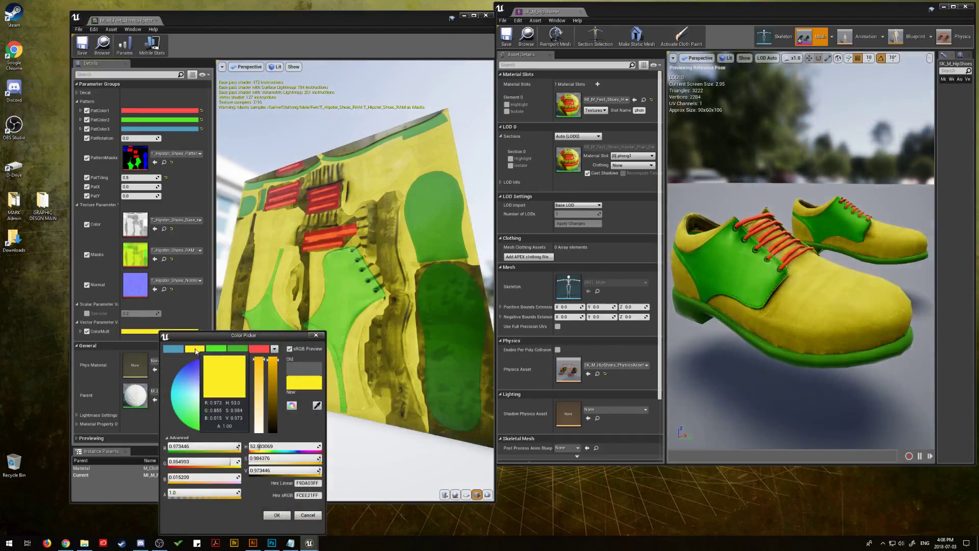
left_click(277, 514)
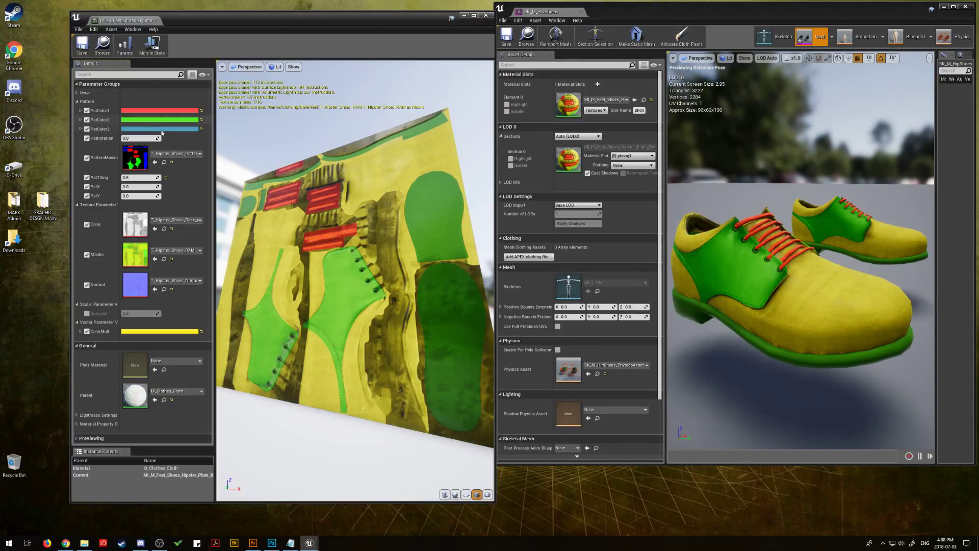
Set ColorMult to the copied brown by pasting 918151 as its hexadecimal sRGB value.
left_click(163, 331)
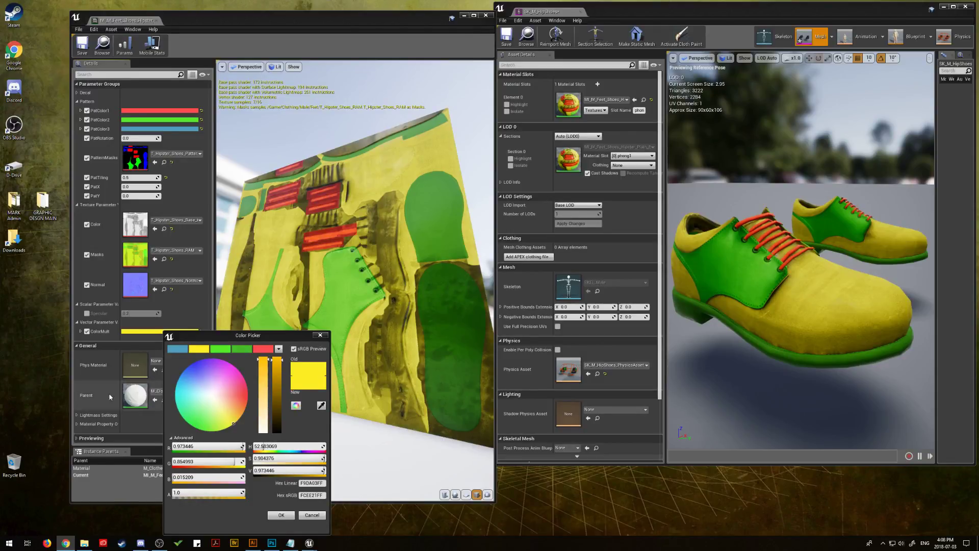
left_click(307, 495)
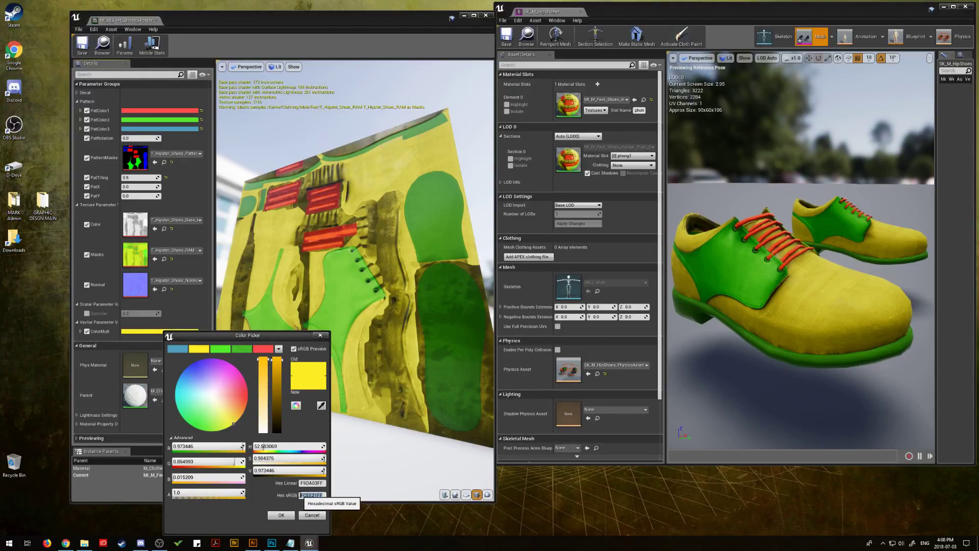
right_click(307, 495)
left_click(326, 471)
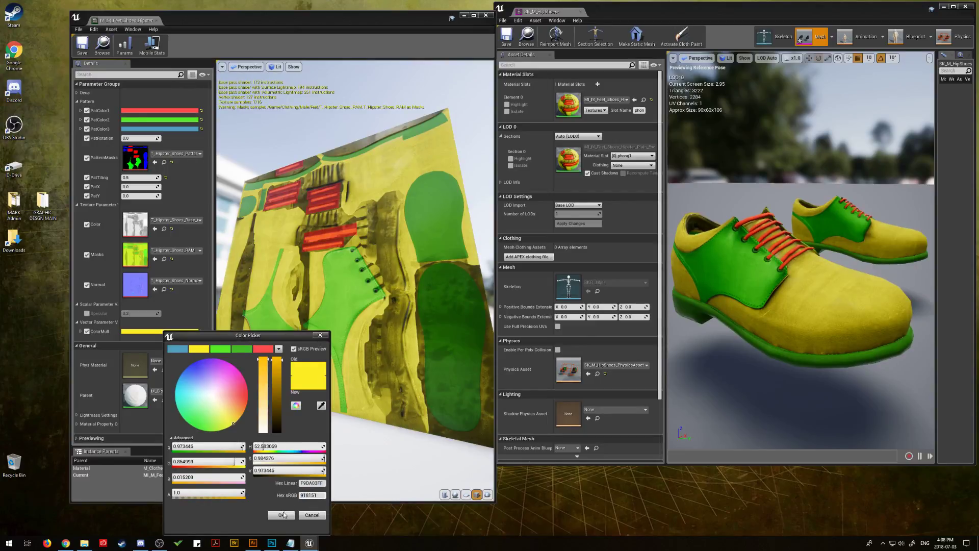
left_click(281, 514)
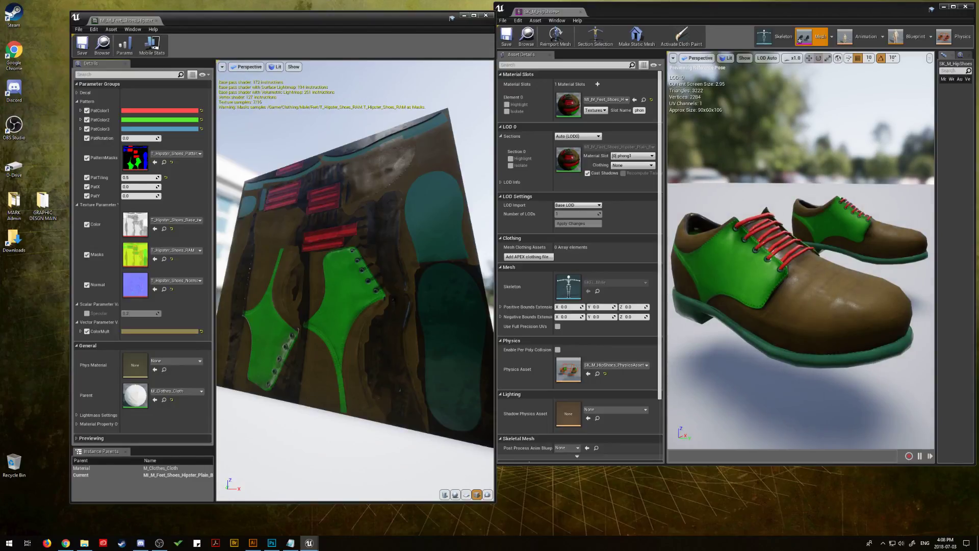
Change PatColor1 on the laces to off-white by lowering its saturation to 0.078125.
key("alt+Tab")
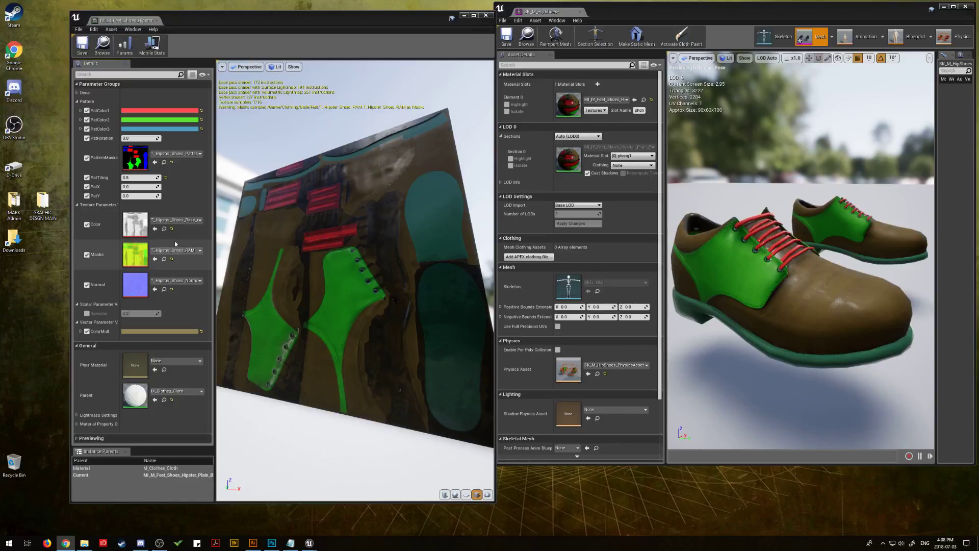
left_click(156, 111)
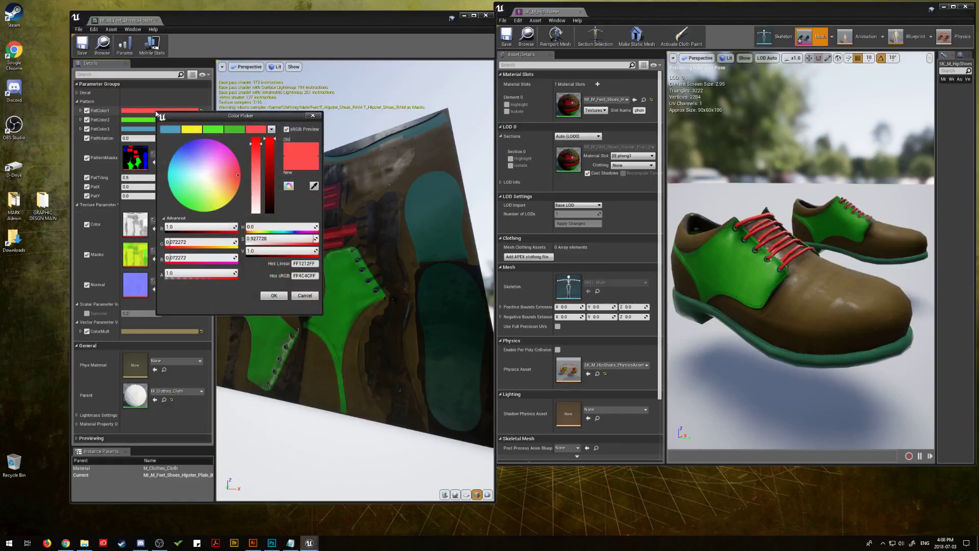
left_click_drag(257, 194, 257, 207)
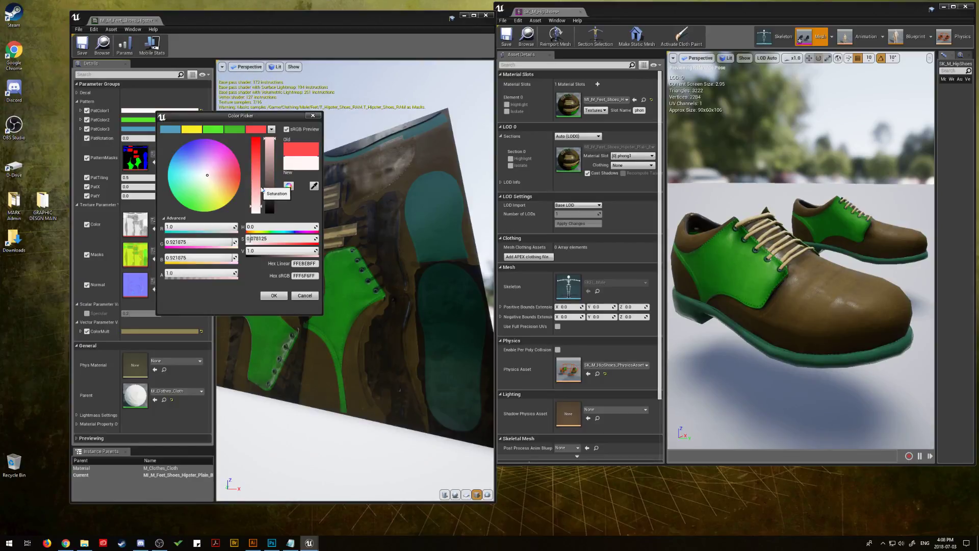
left_click(274, 295)
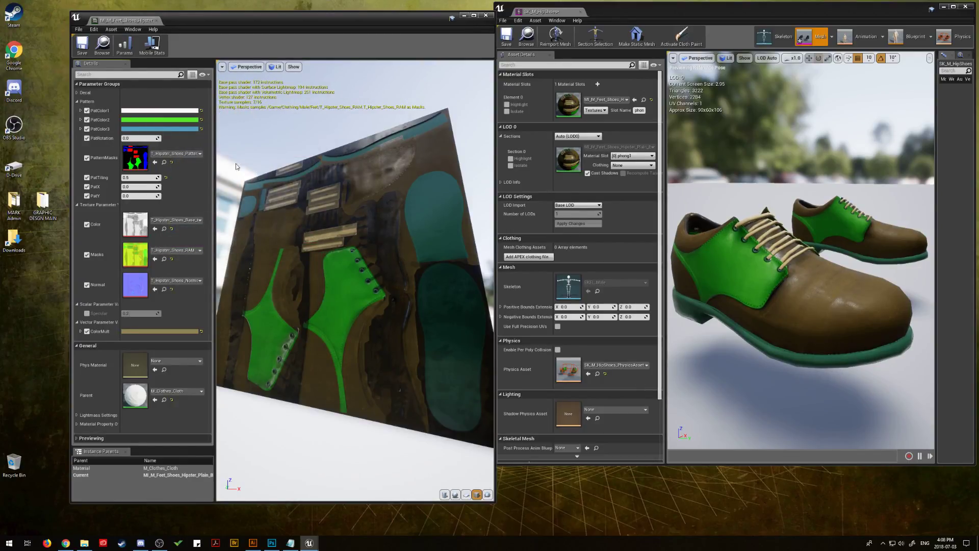
Set PatColor2 on the side panels to the copied light brown by pasting its hexadecimal sRGB value.
left_click(160, 123)
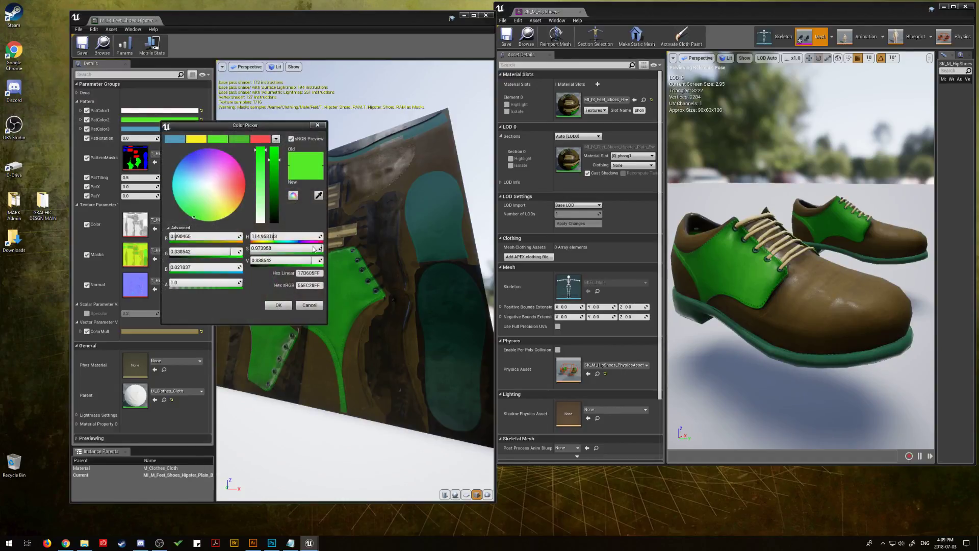
left_click(306, 285)
right_click(306, 285)
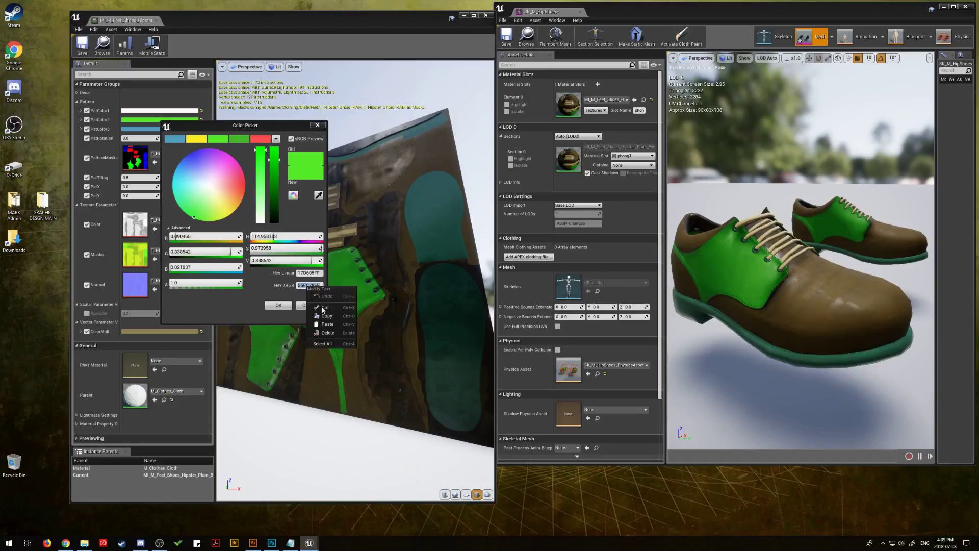
left_click(326, 325)
left_click(279, 305)
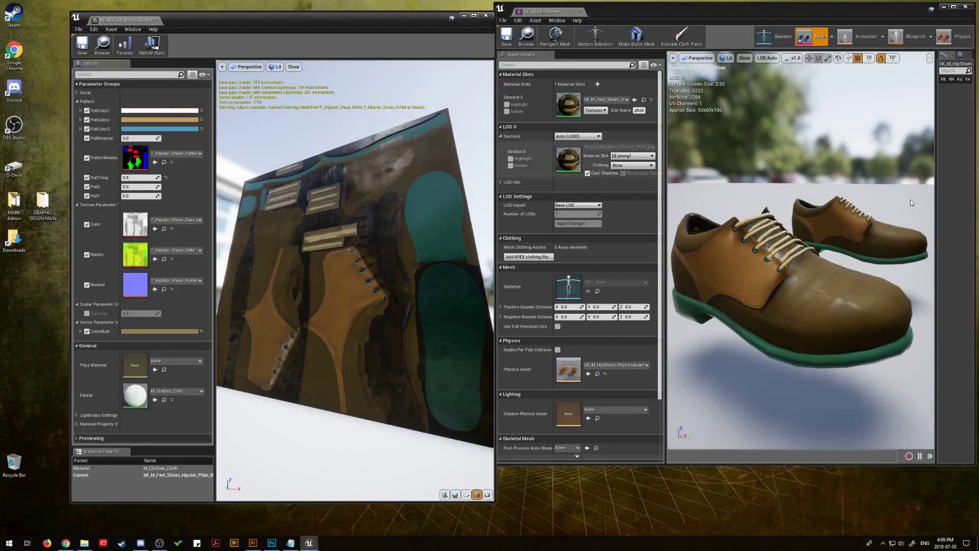
Set PatColor3 on the soles to dark gray by pasting the copied 696969 as its hexadecimal sRGB value.
key("alt+Tab")
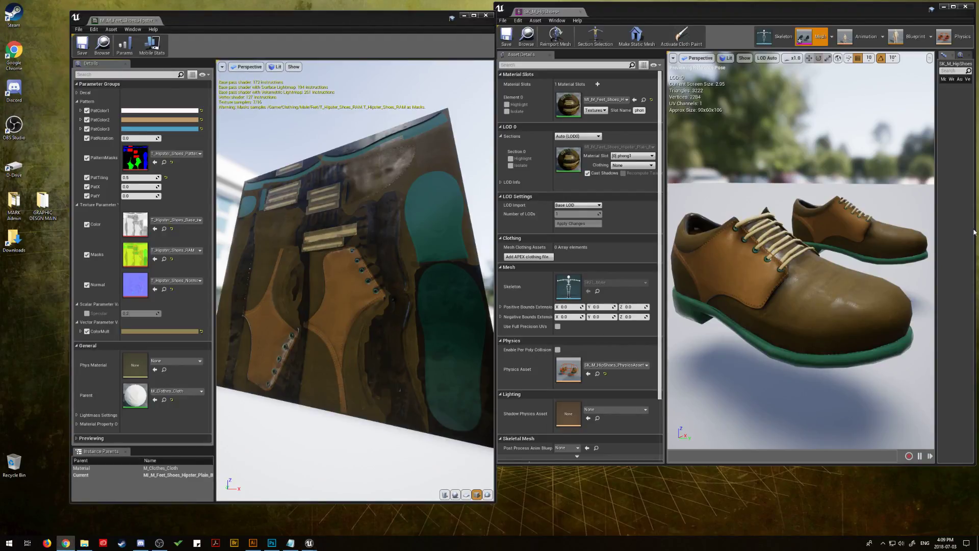
left_click(167, 129)
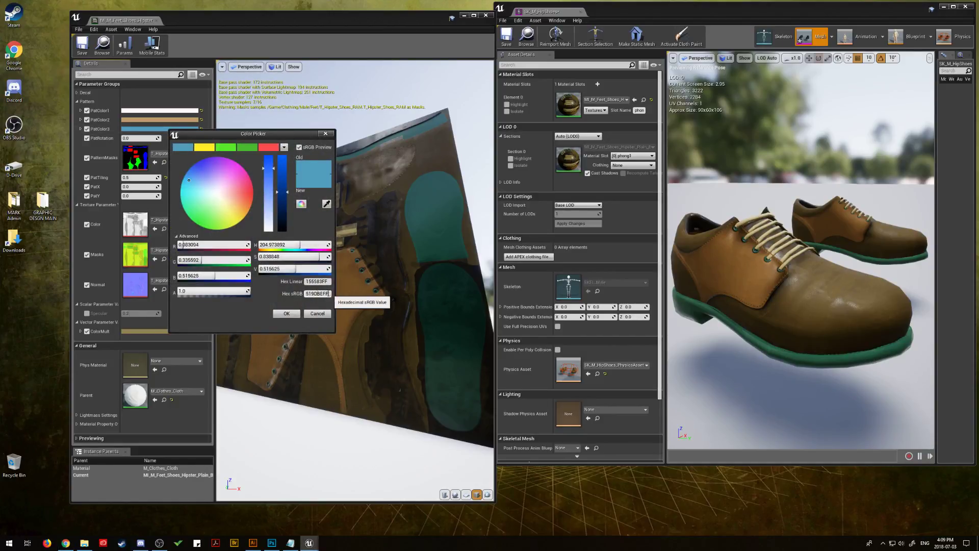
left_click(309, 293)
right_click(313, 294)
left_click(335, 333)
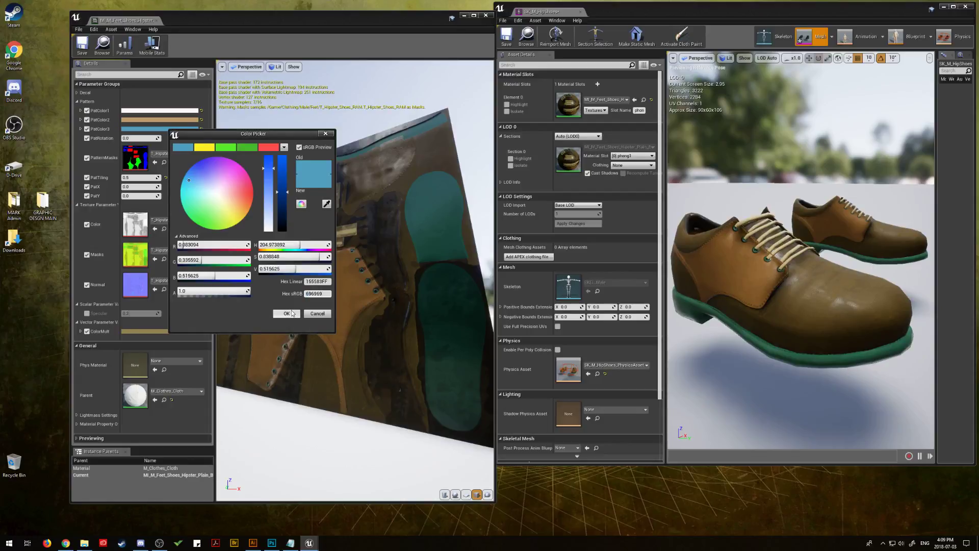
left_click(288, 313)
left_click(166, 129)
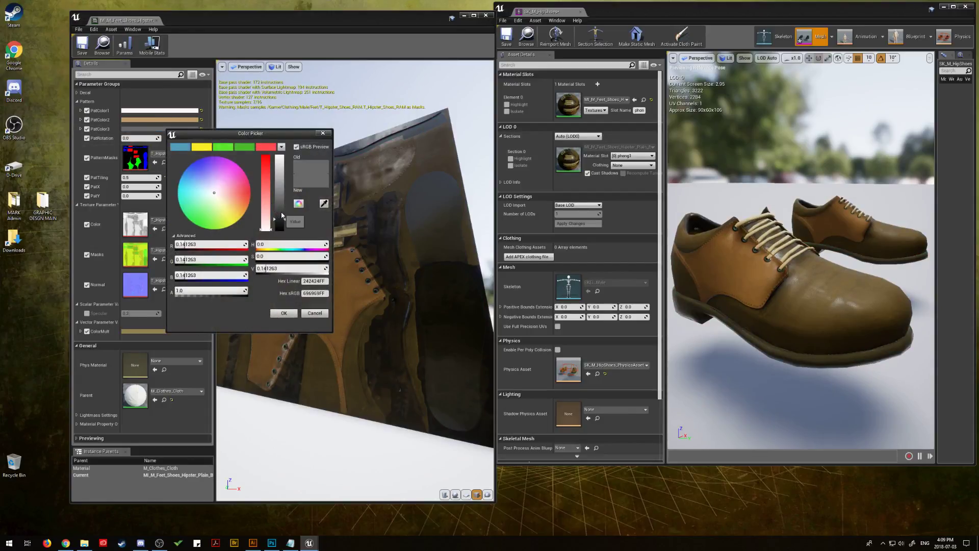
left_click_drag(281, 202, 281, 195)
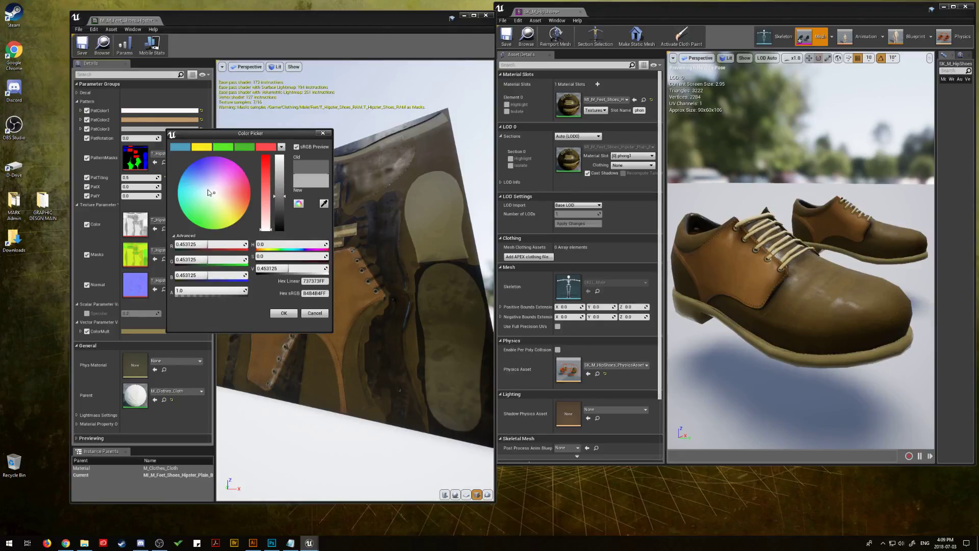
left_click_drag(208, 192, 200, 196)
left_click(314, 313)
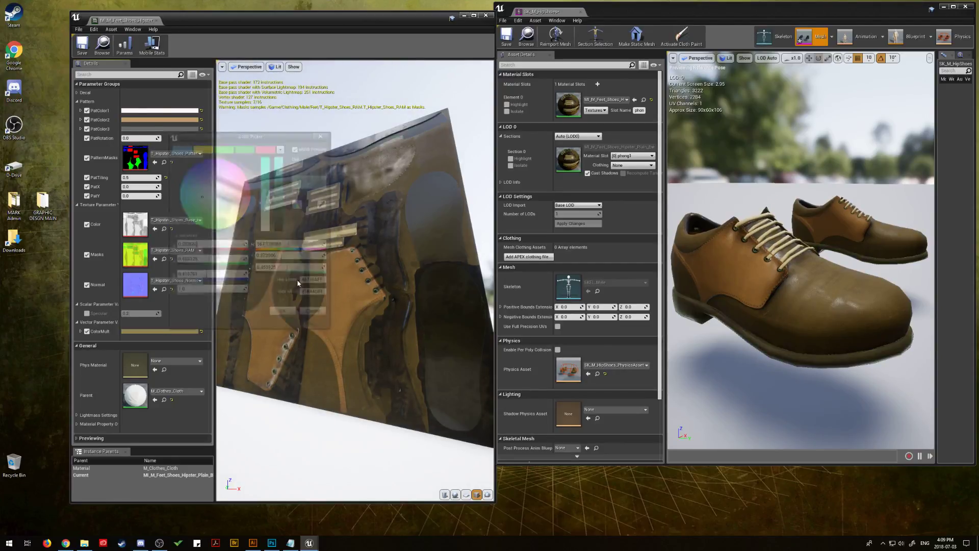
Lighten the gray of PatColor3 on the soles by raising its brightness value.
left_click(166, 129)
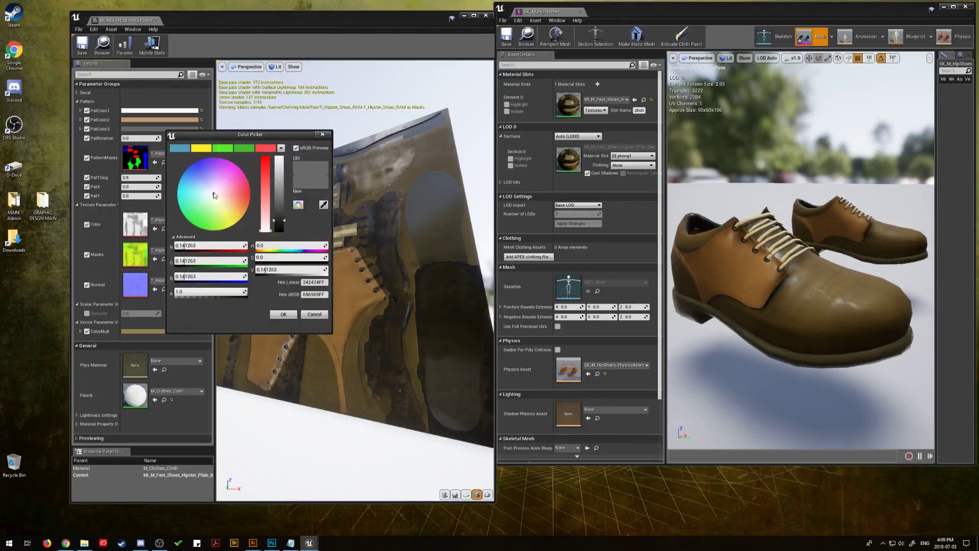
left_click_drag(280, 220, 280, 205)
left_click(284, 313)
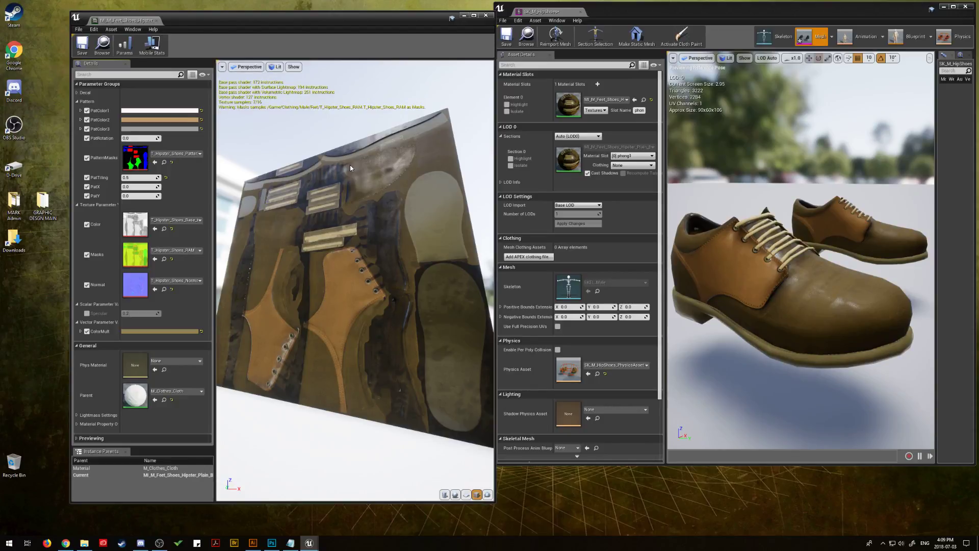
Save the hipster shoes material instance and close its editor.
left_click(83, 45)
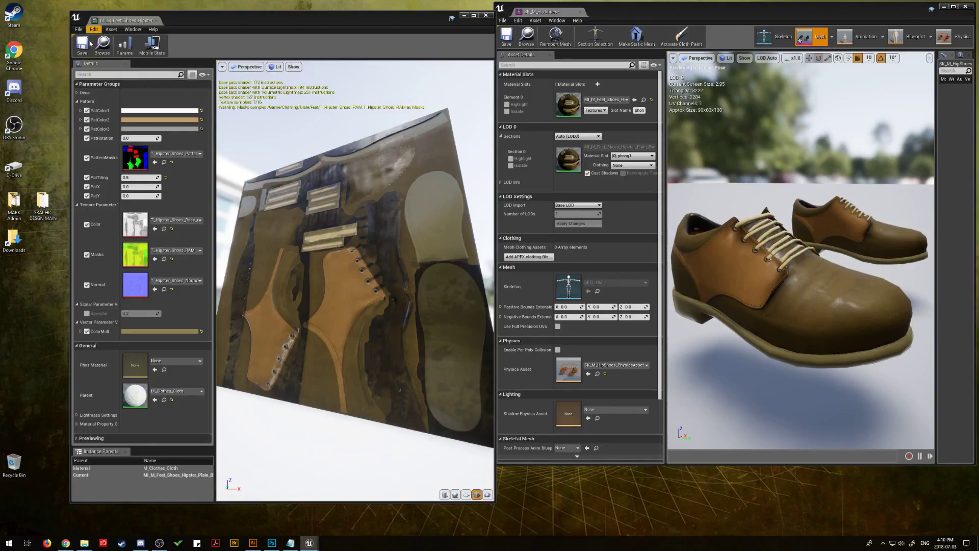
left_click(157, 21)
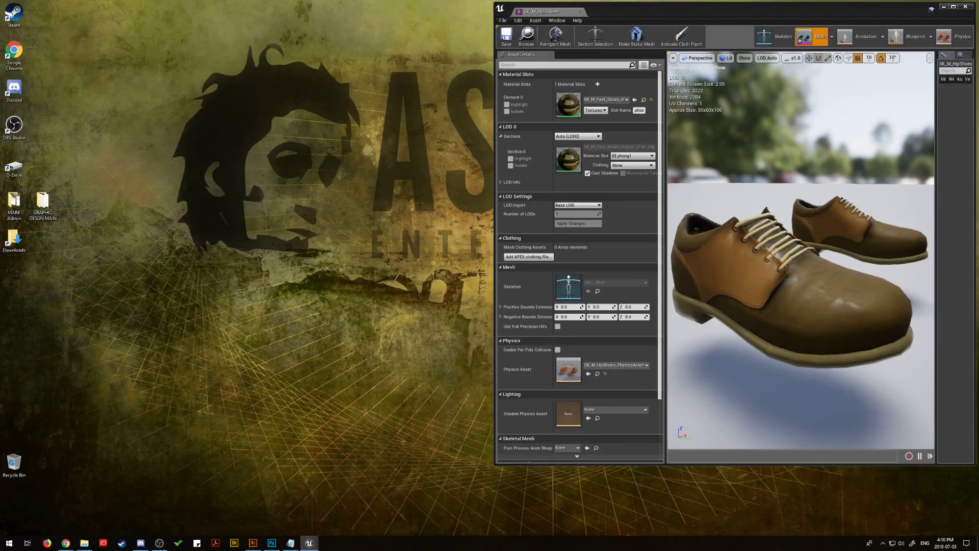
Open the SK_M_HipShirt skeletal mesh to inspect the shirt's front and close the SK_M_HipShoes mesh editor.
left_click(526, 35)
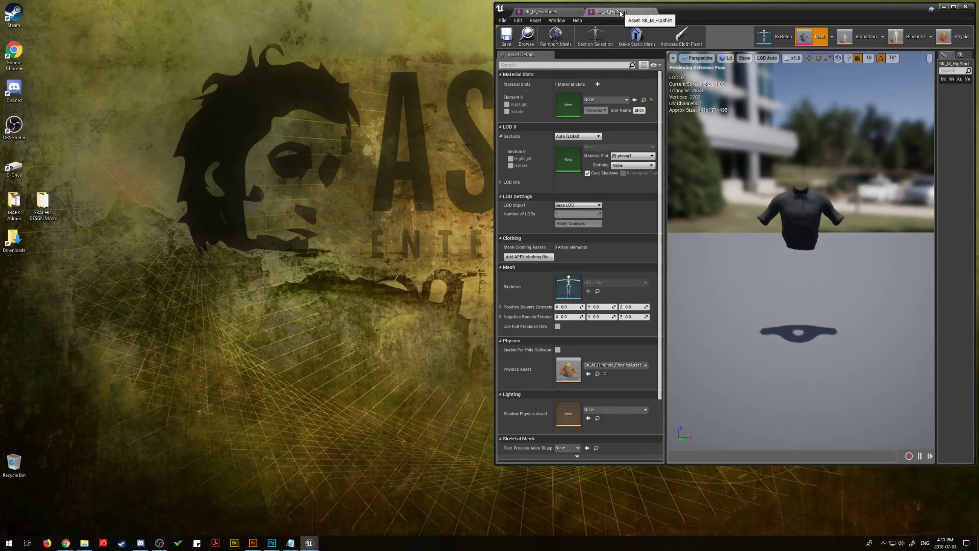
left_click_drag(763, 194, 770, 158)
middle_click_drag(770, 158, 801, 148)
left_click_drag(794, 213, 791, 161)
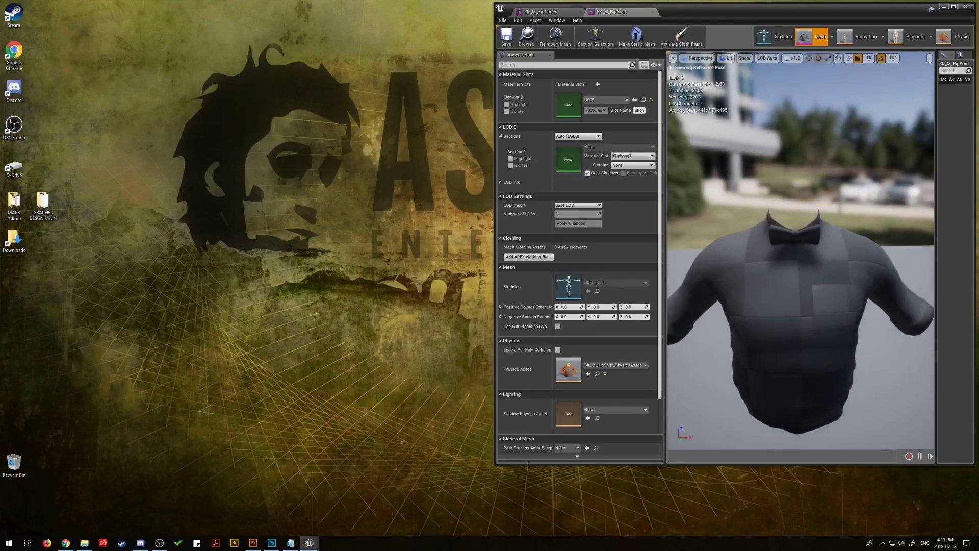
middle_click_drag(795, 213, 794, 254)
mouse_move(794, 213)
left_mouse_down()
mouse_move(806, 217)
mouse_move(799, 235)
mouse_move(789, 231)
left_mouse_up()
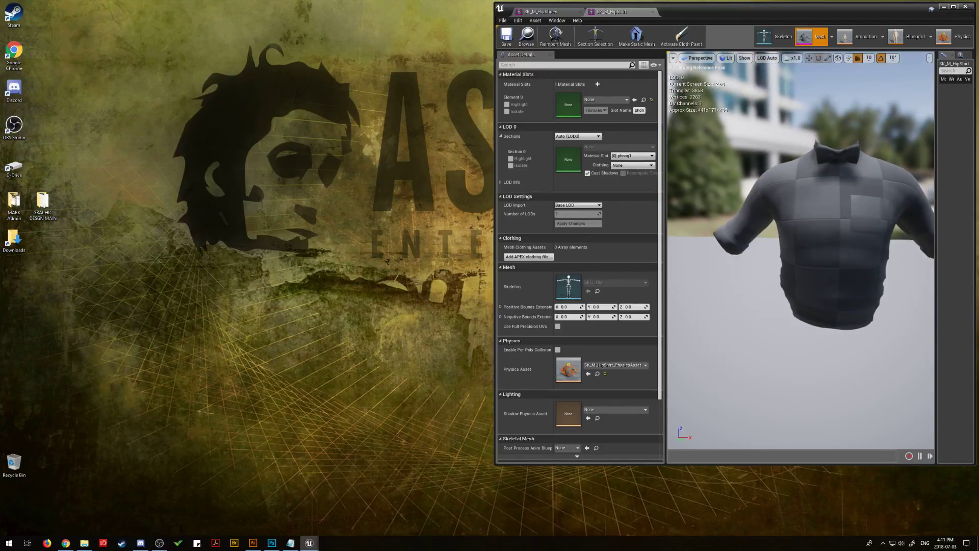
middle_click_drag(809, 230, 821, 230)
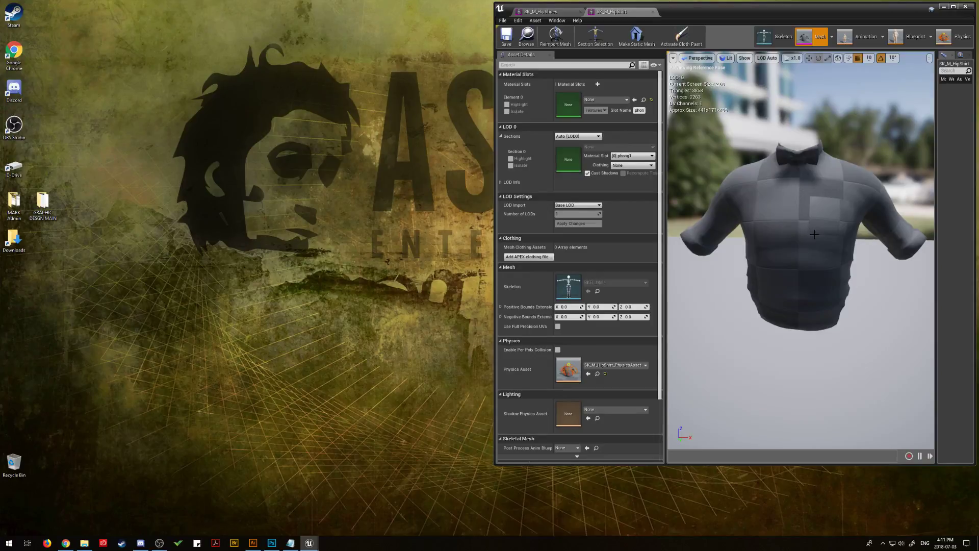
mouse_move(814, 234)
left_mouse_down()
mouse_move(829, 223)
mouse_move(805, 212)
mouse_move(809, 235)
left_mouse_up()
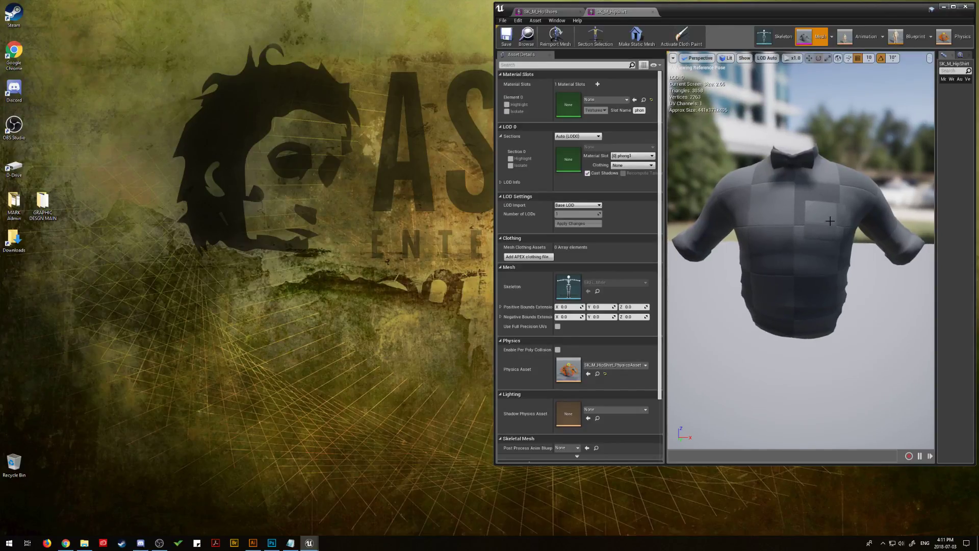
left_click(543, 12)
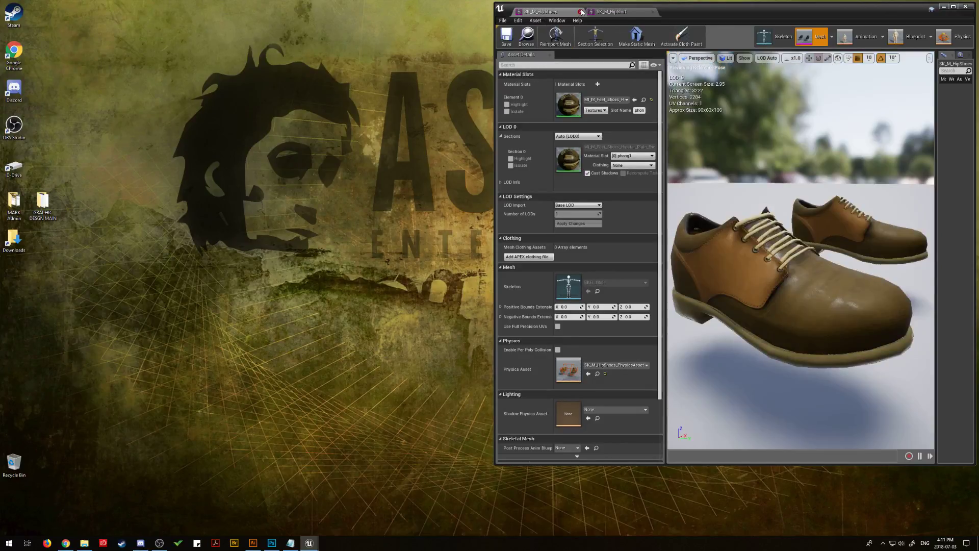
left_click(580, 12)
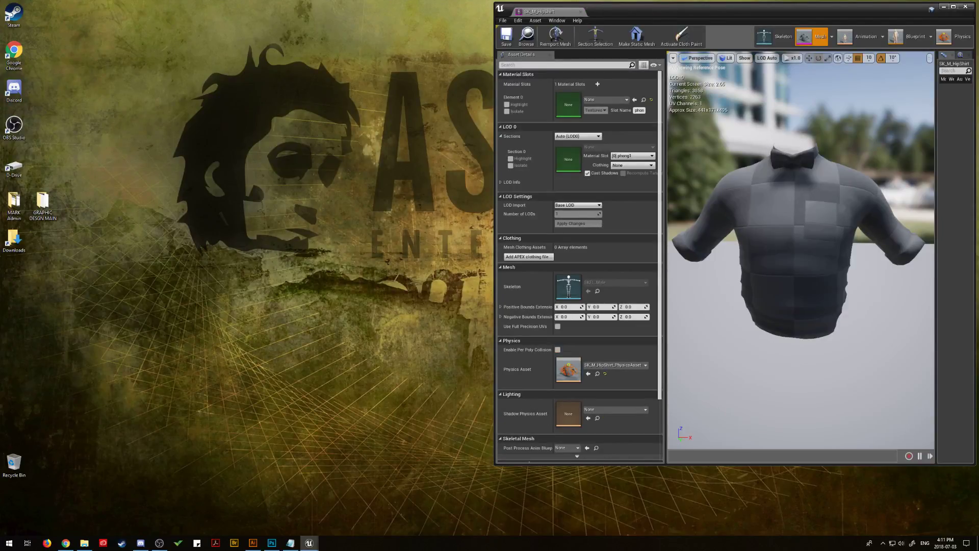
Open the MI_M_Shirt_Hipster_wBow_Plain_White material instance in its own window, enlarged beside the shirt mesh editor.
left_click(65, 542)
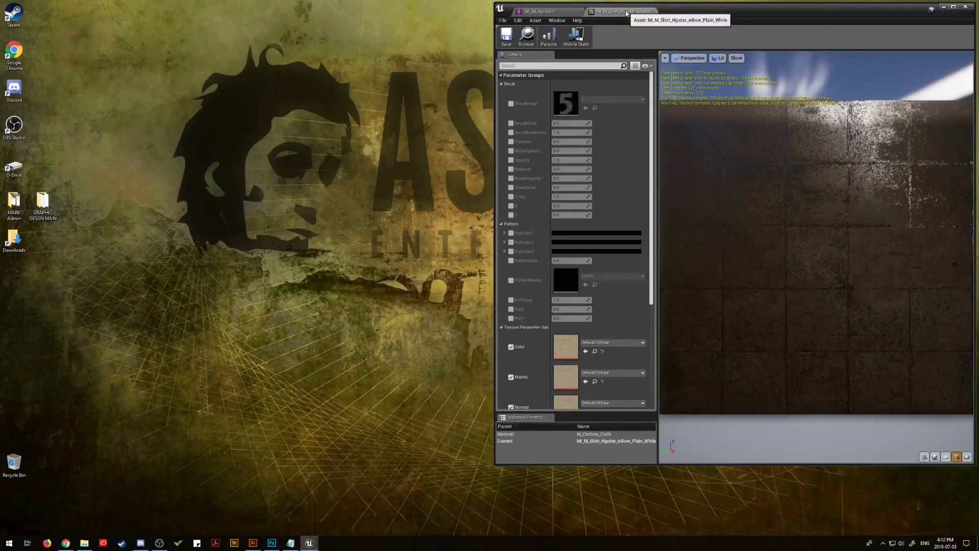
left_click_drag(626, 11, 113, 10)
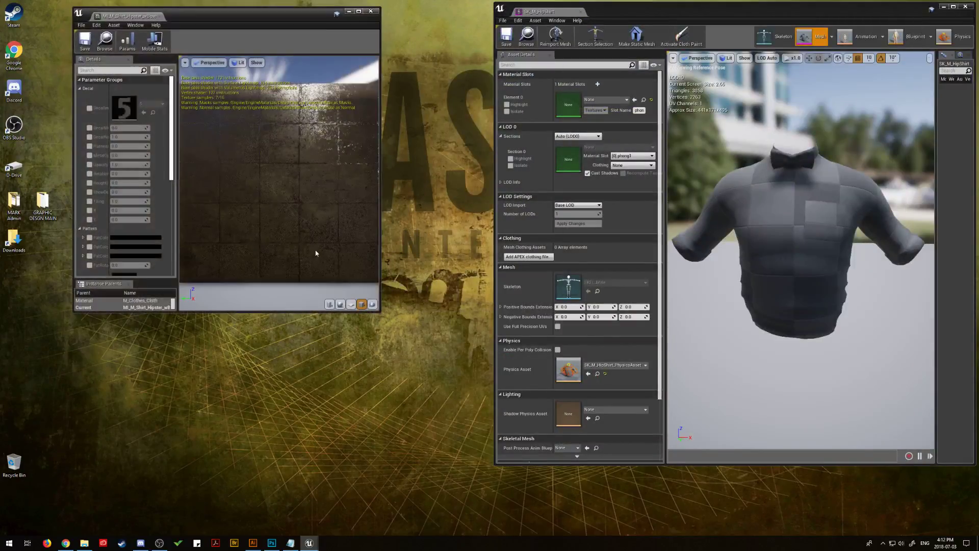
left_click_drag(382, 312, 490, 511)
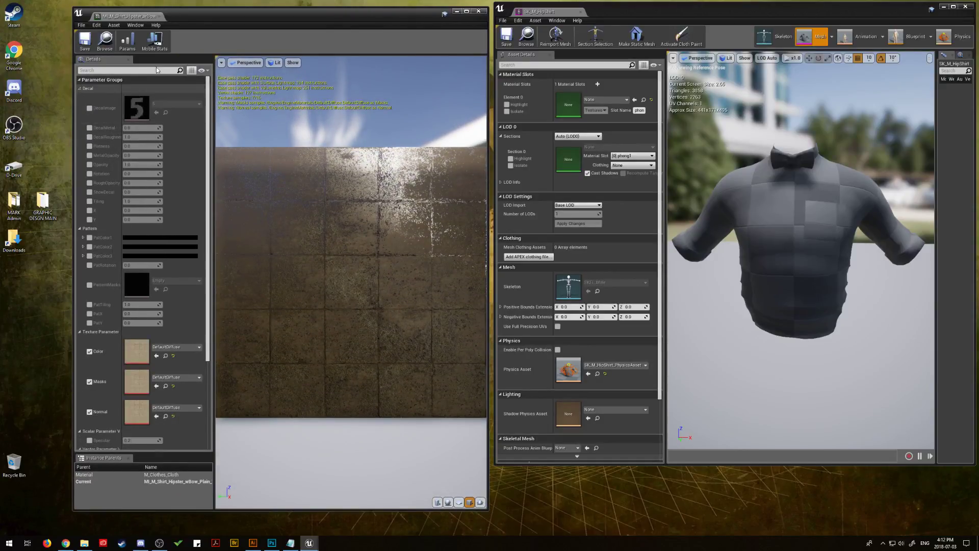
left_click_drag(201, 20, 192, 15)
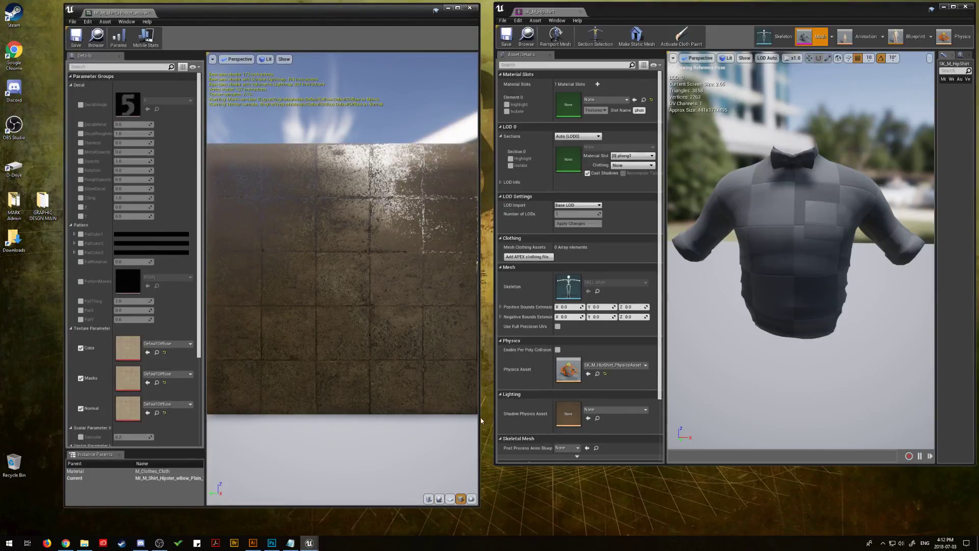
left_click_drag(481, 419, 488, 420)
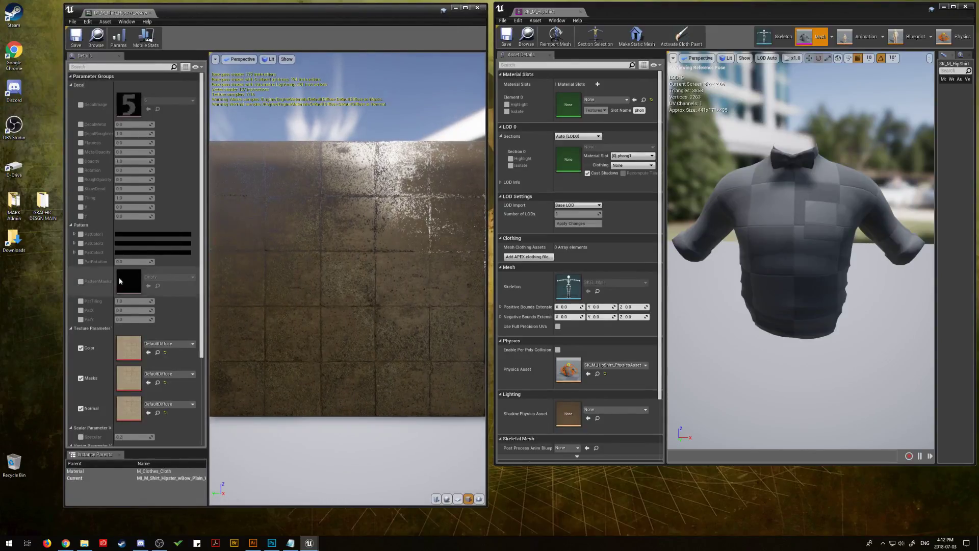
left_click_drag(63, 283, 60, 284)
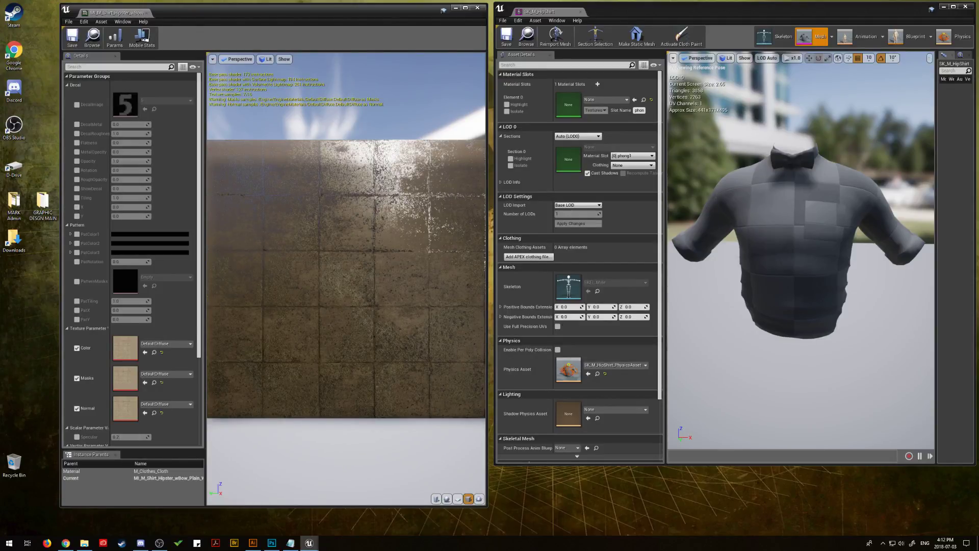
Check the T_Hipster_ShirtBowTie_Base_Colour texture and assign it to the Color parameter of the shirt material instance.
key("alt+Tab")
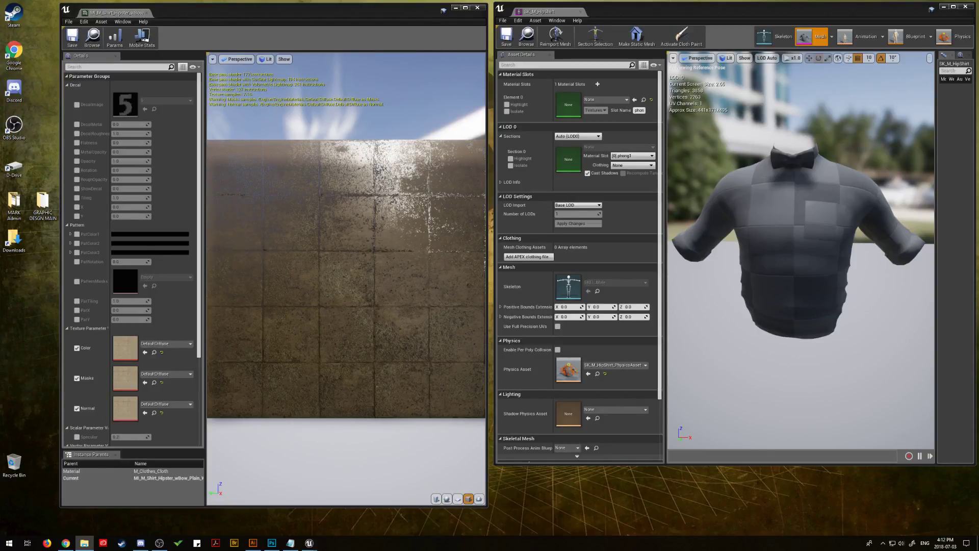
key("alt+Tab")
left_click_drag(295, 222, 303, 252)
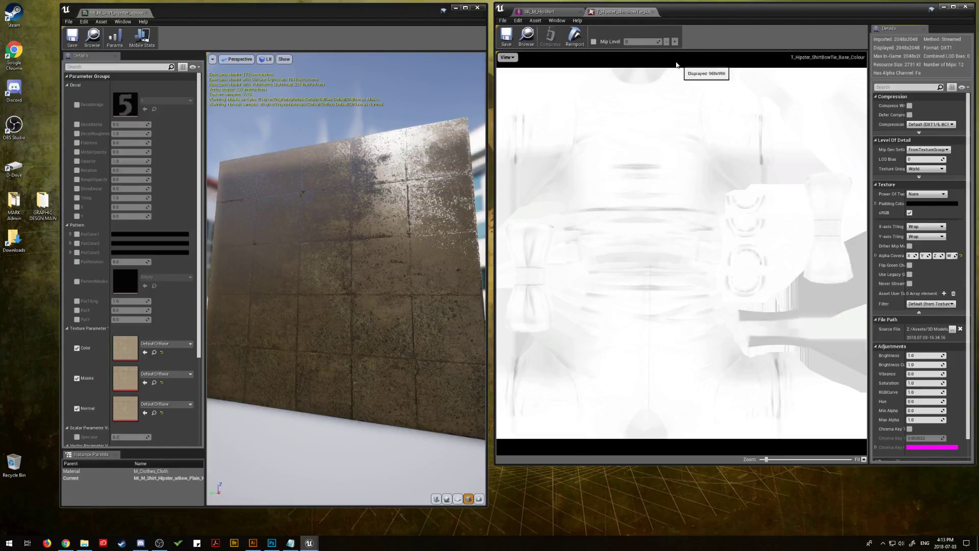
left_click(653, 12)
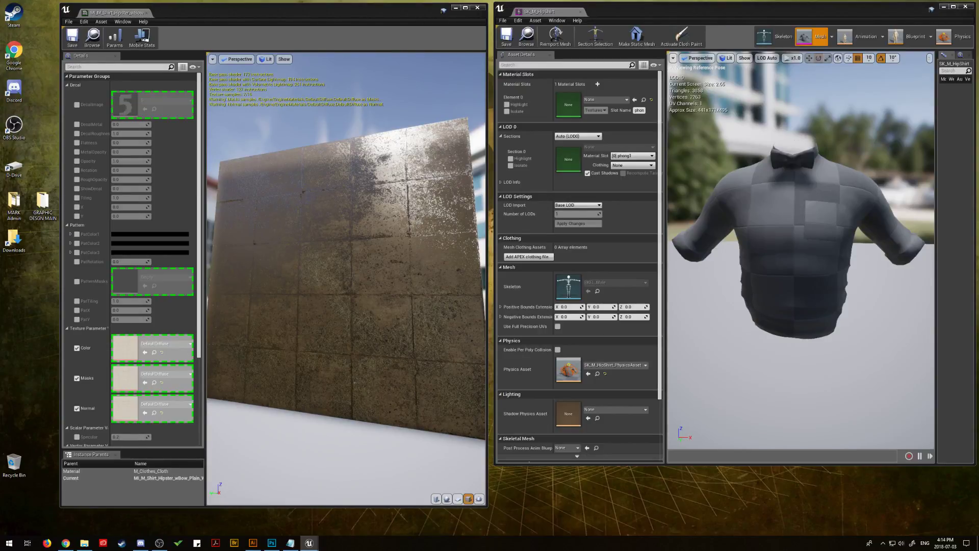
left_click_drag(978, 301, 124, 346)
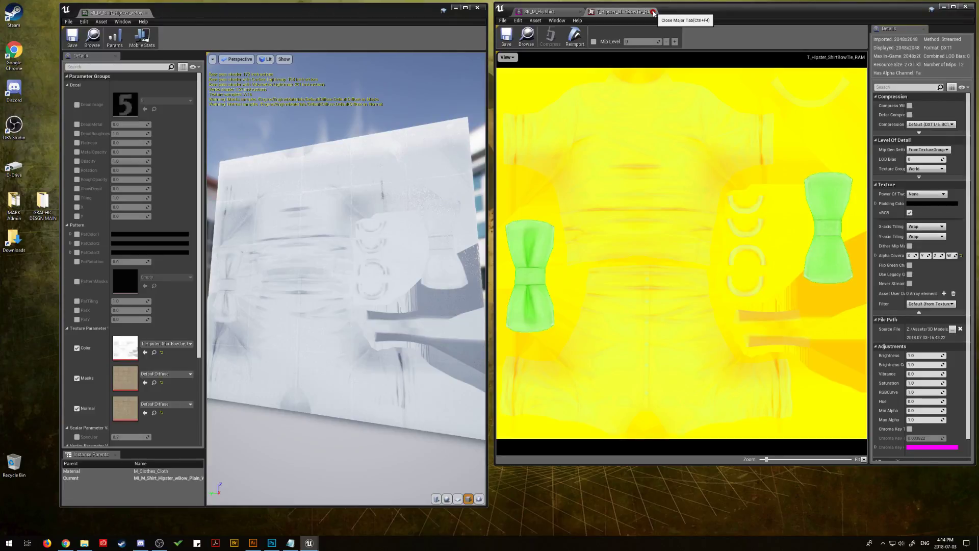
Assign T_Hipster_ShirtBowTie_RAM to the Masks parameter and T_Hipster_ShirtBowTie_Normals to the Normal parameter of the shirt material instance.
left_click(653, 14)
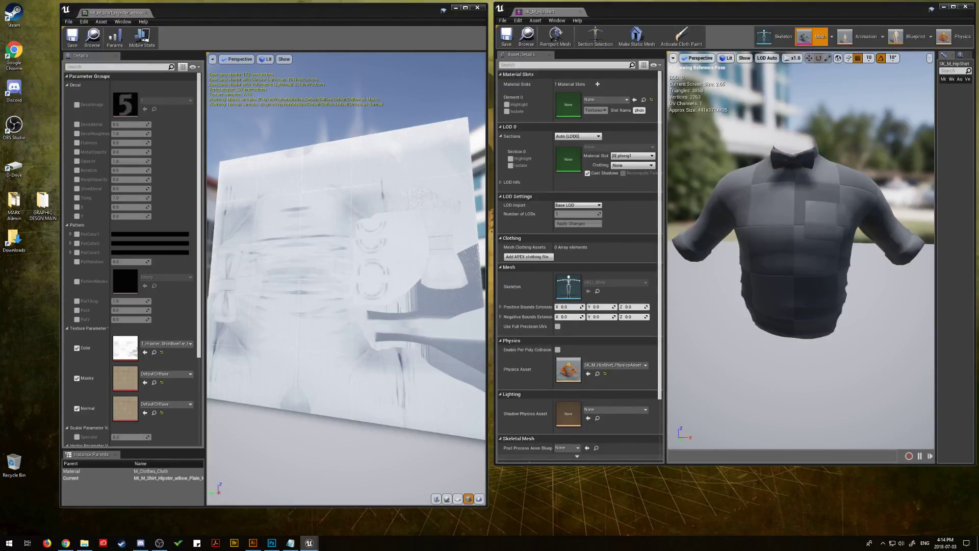
left_click_drag(978, 265, 121, 373)
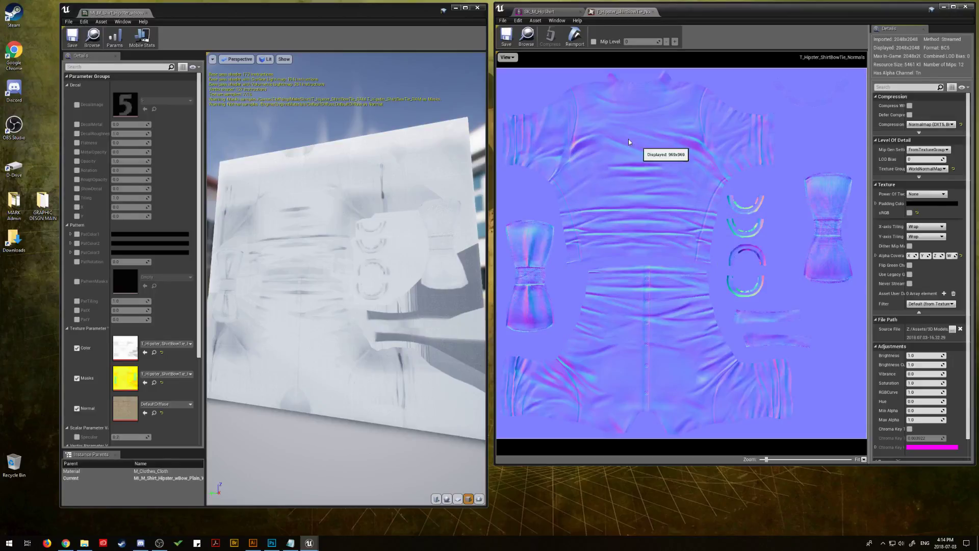
left_click(653, 12)
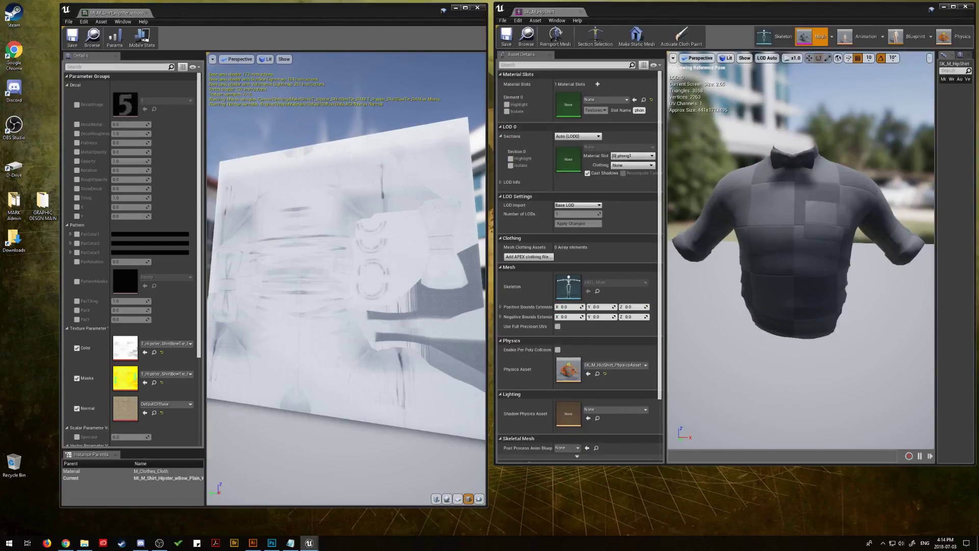
left_click_drag(978, 306, 126, 408)
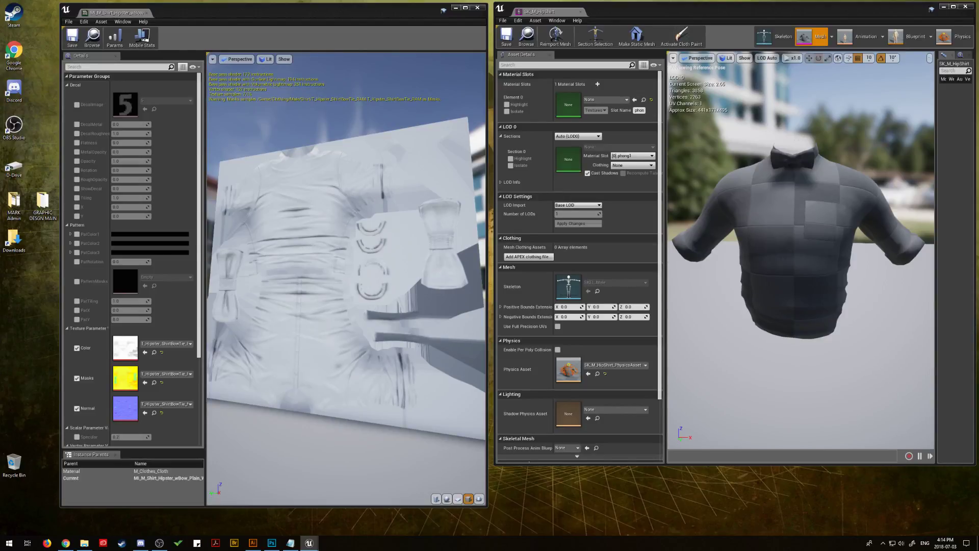
Assign the MI_M_Shirt_Hipster_wBow_Plain_White material instance to Element 0 of the SK_M_HipShirt mesh.
left_click_drag(668, 127, 571, 107)
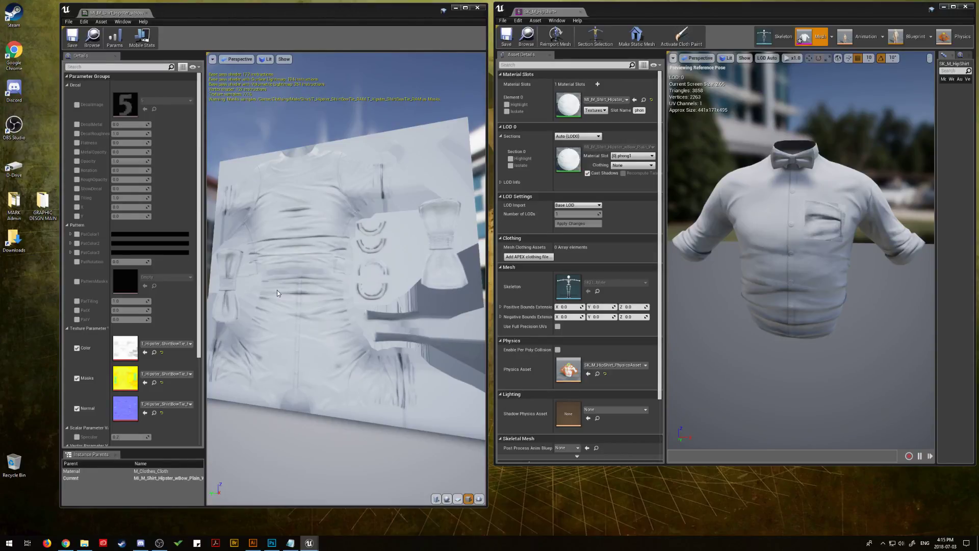
Collapse the Decal parameter group, then view the T_Hipster_ShirtBowTie_Pattern mask texture and close it.
left_click(68, 86)
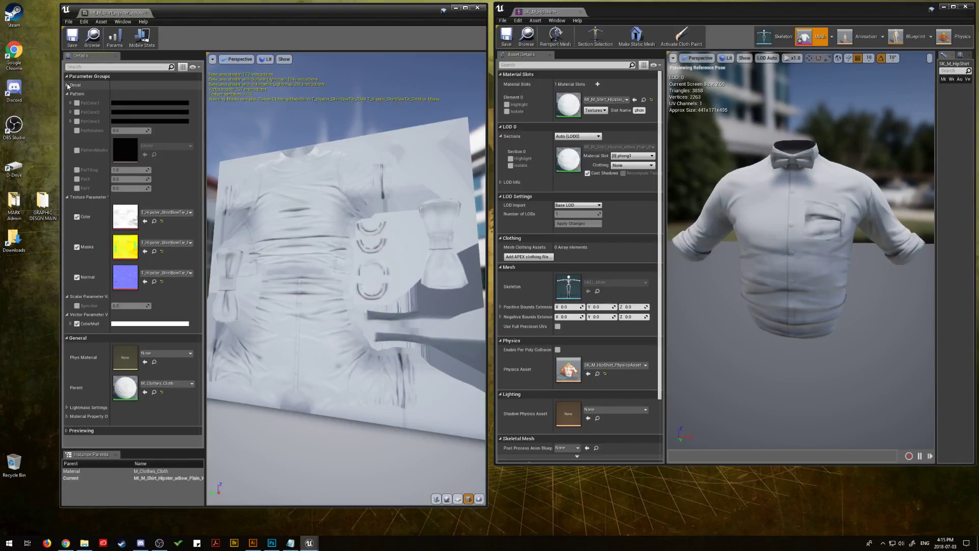
left_click(68, 85)
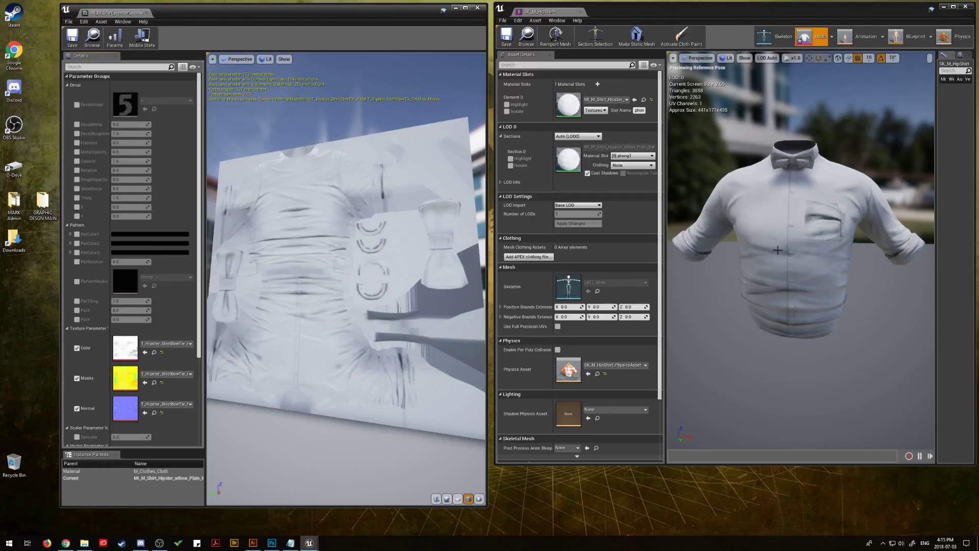
left_click(68, 85)
left_click(68, 85)
left_click(68, 85)
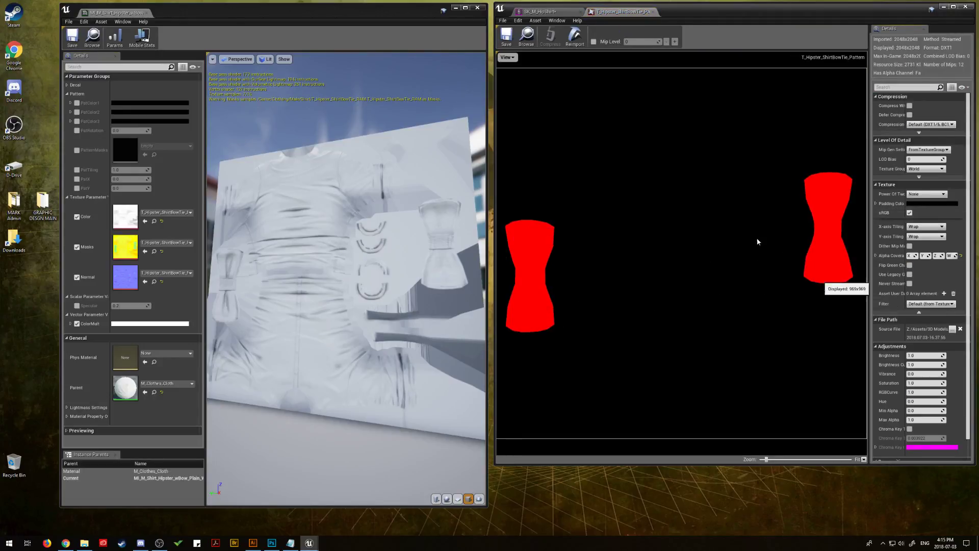
left_click(653, 12)
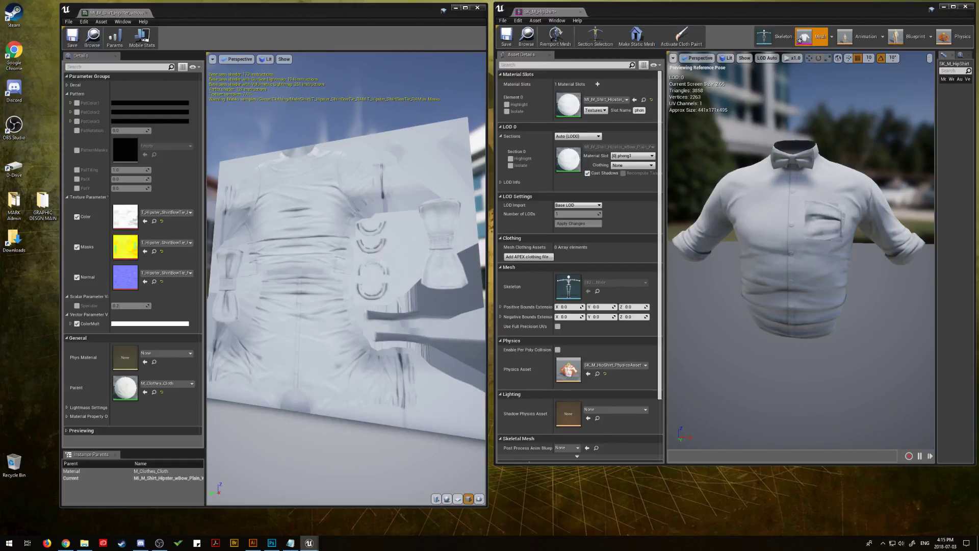
Enable every Pattern parameter: PatColor1, PatColor2, PatColor3, PatRotation, PatternMasks, PatTiling, PatX and PatY.
left_click(77, 103)
left_click(77, 111)
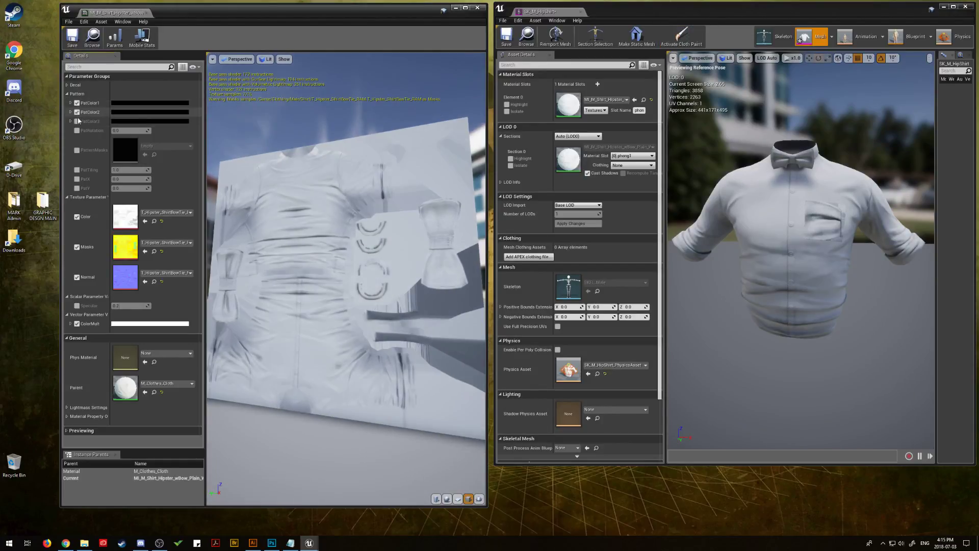
left_click(76, 120)
left_click(76, 130)
left_click(77, 150)
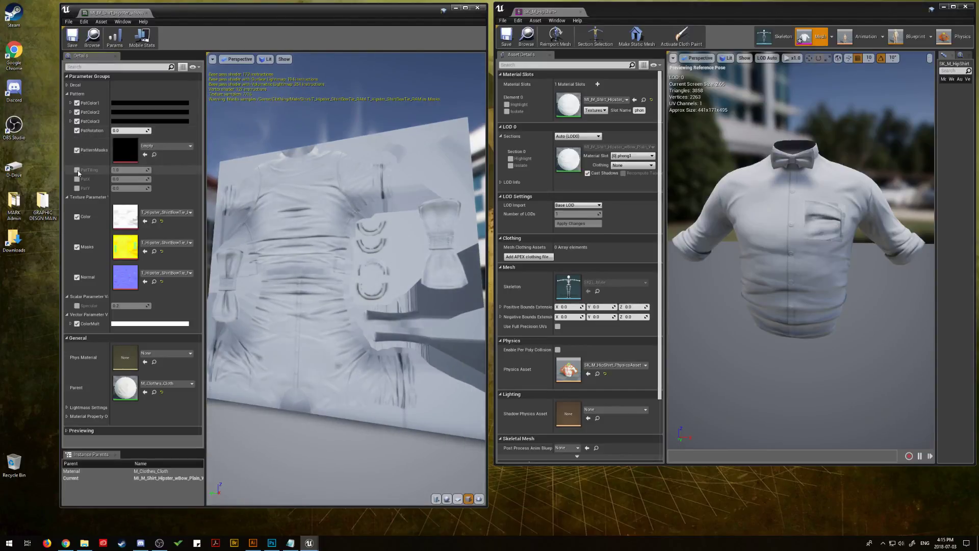
left_click(77, 169)
left_click(76, 179)
left_click(77, 188)
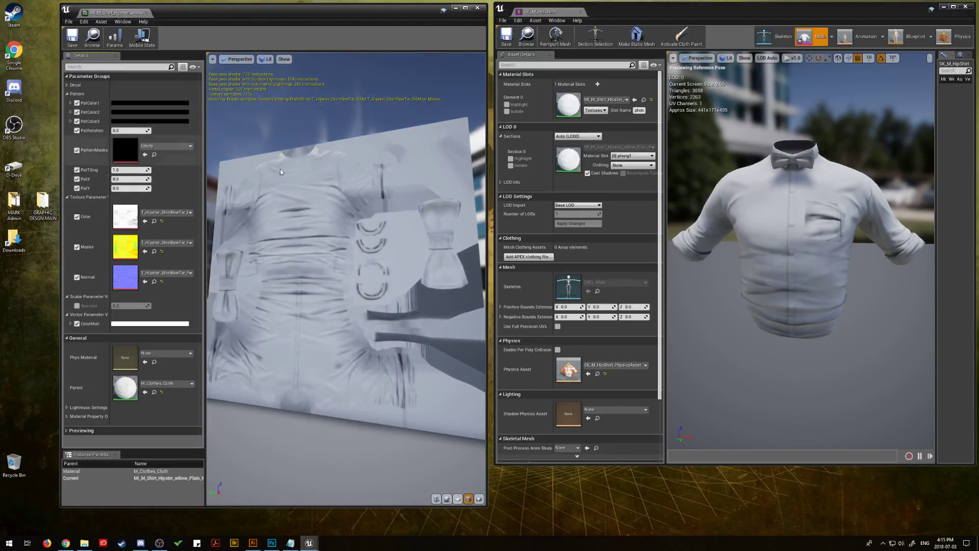
Assign T_Hipster_ShirtBowTie_Pattern to PatternMasks and set PatTiling to 0.5.
left_click_drag(956, 188, 124, 151)
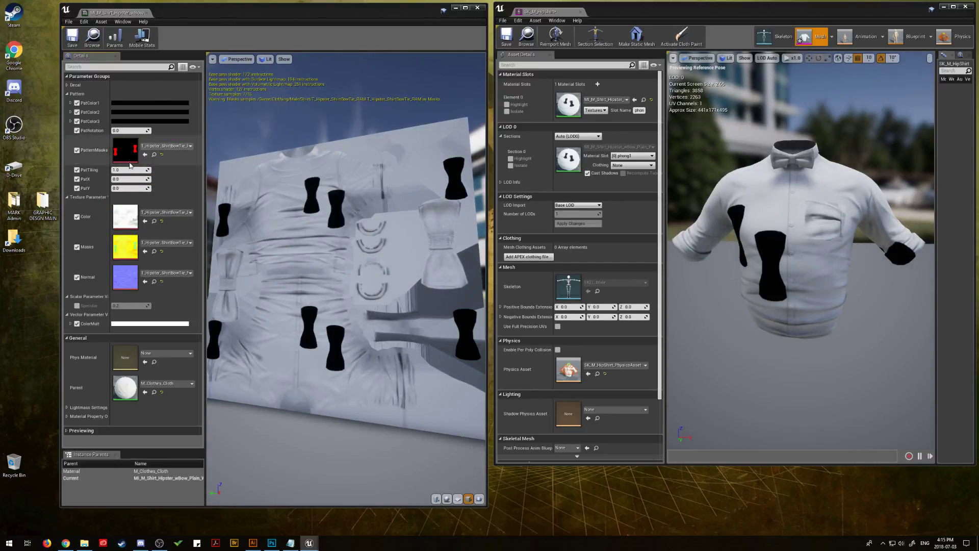
left_click(128, 169)
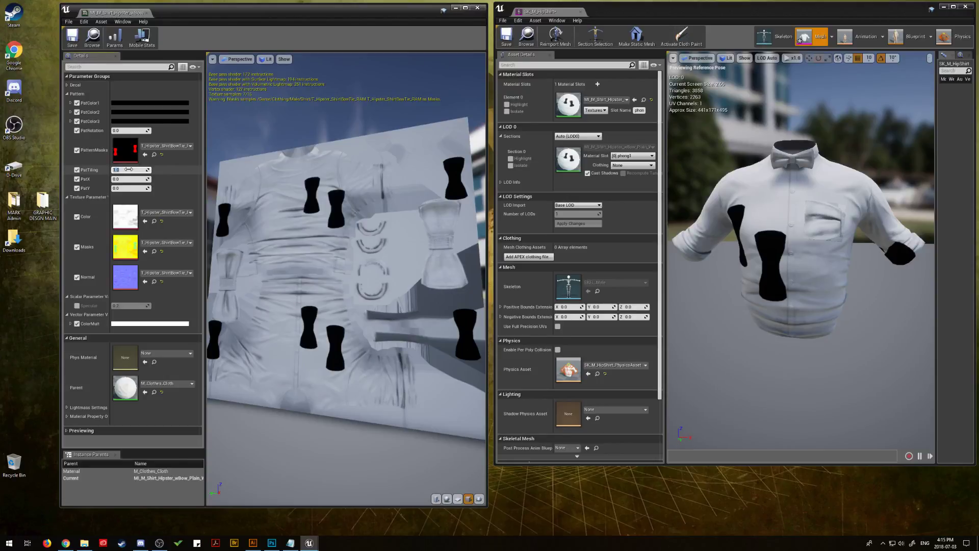
type("5")
key("Return")
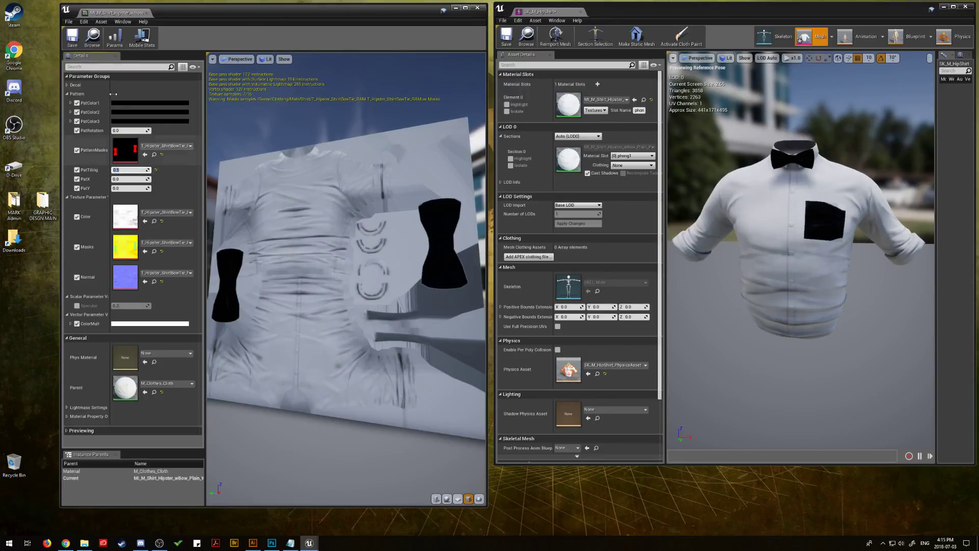
Set PatColor1 to the red color with hex sRGB FF4C4CFF and save the shirt material instance.
left_click(153, 103)
left_click(218, 121)
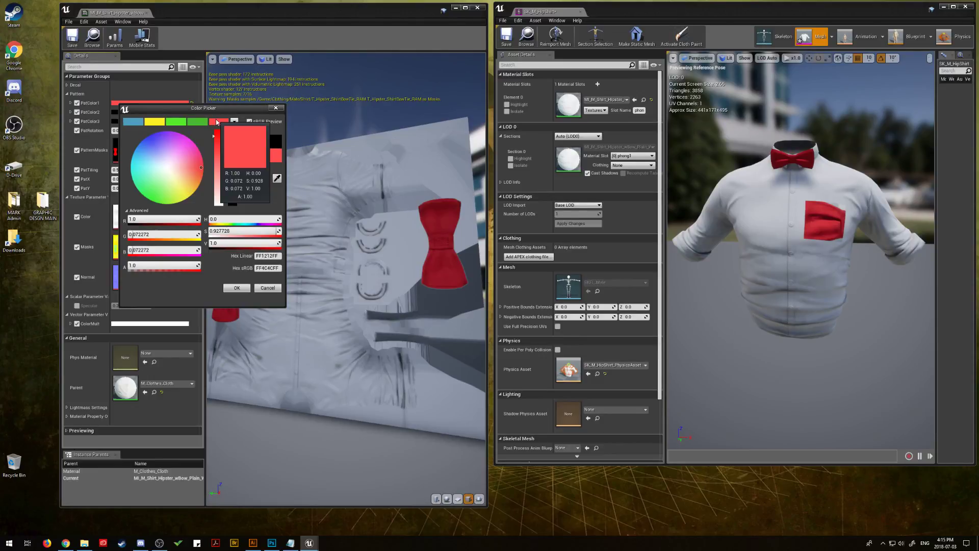
left_click(236, 288)
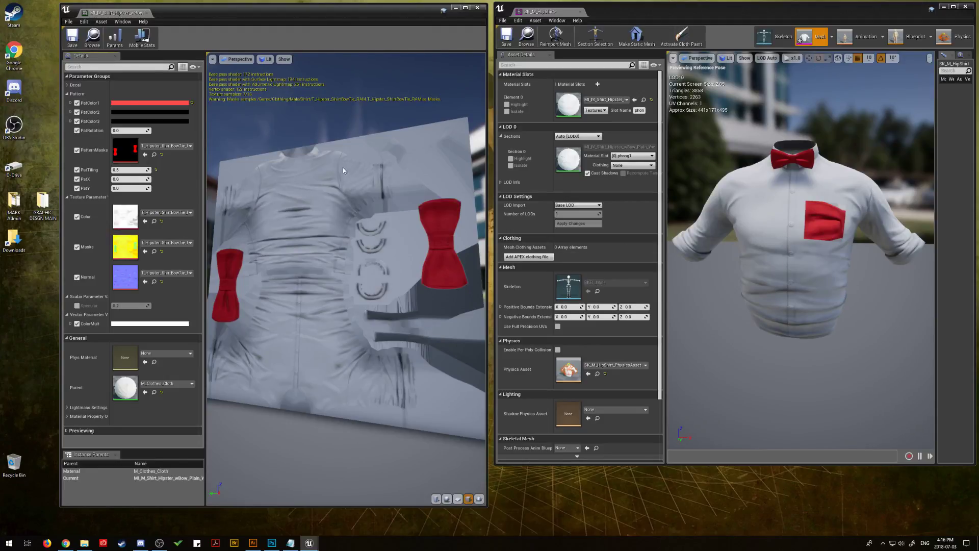
left_click(78, 151)
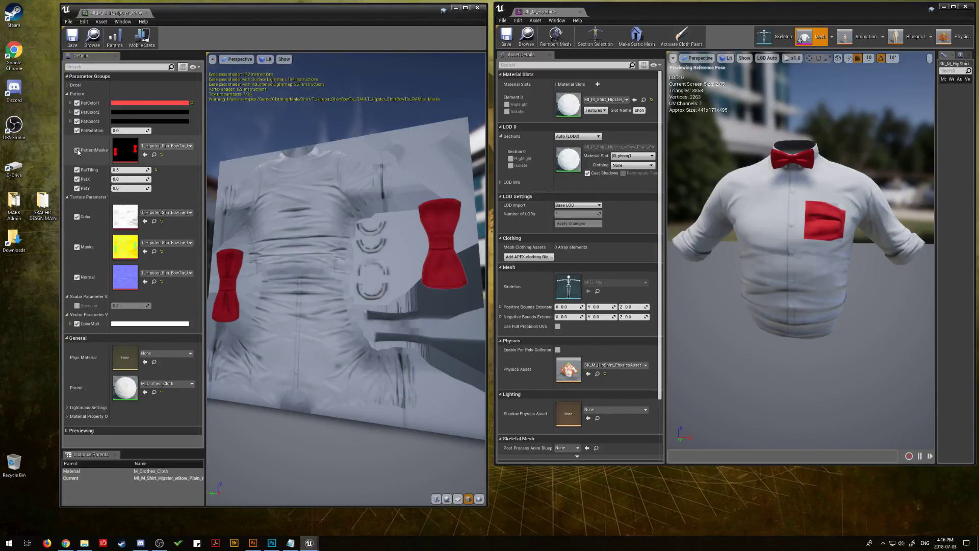
left_click(77, 151)
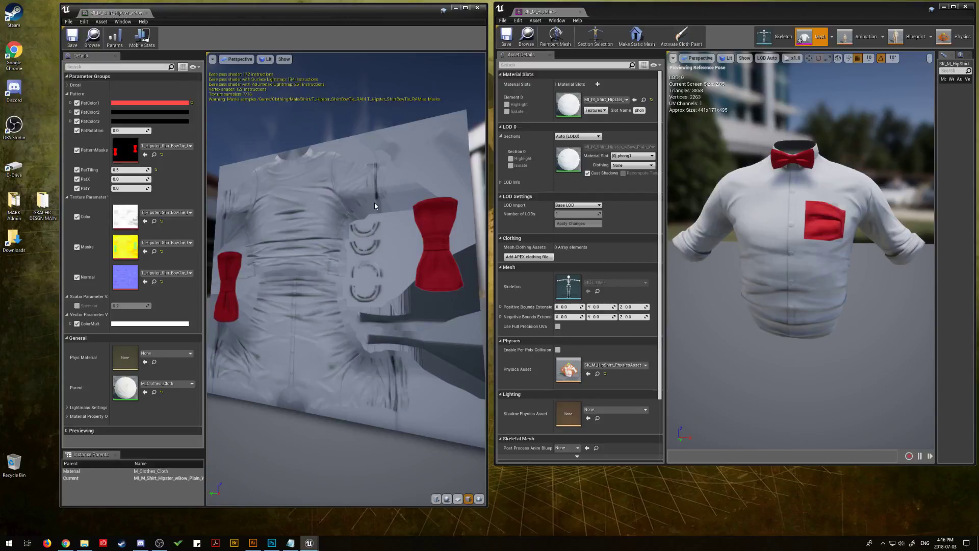
left_click(72, 38)
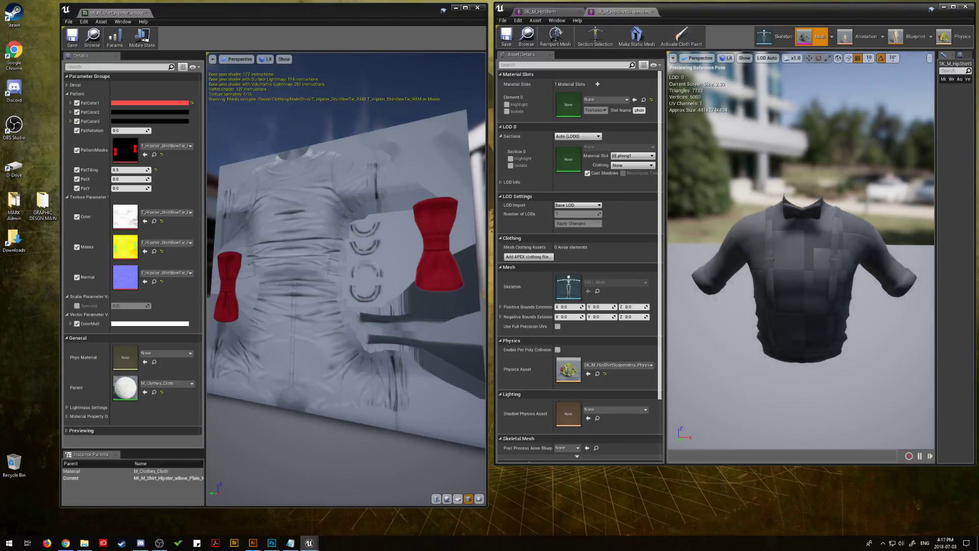
Assign the bow tie shirt material instance to Element 0 of SK_M_HipShirtSuspenders, close that mesh and save the material instance.
middle_click_drag(757, 224, 777, 249)
left_click_drag(777, 248, 797, 236)
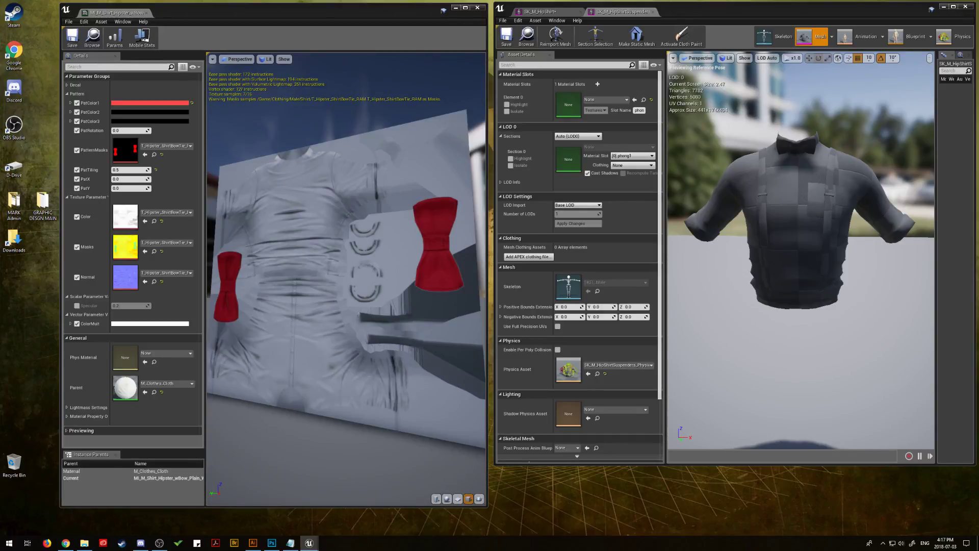
left_click_drag(978, 230, 570, 109)
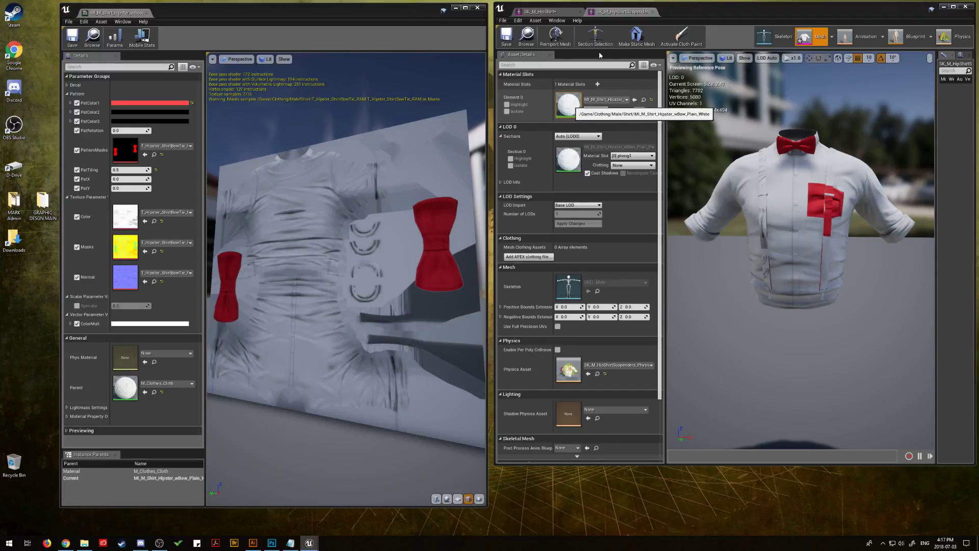
left_click(653, 12)
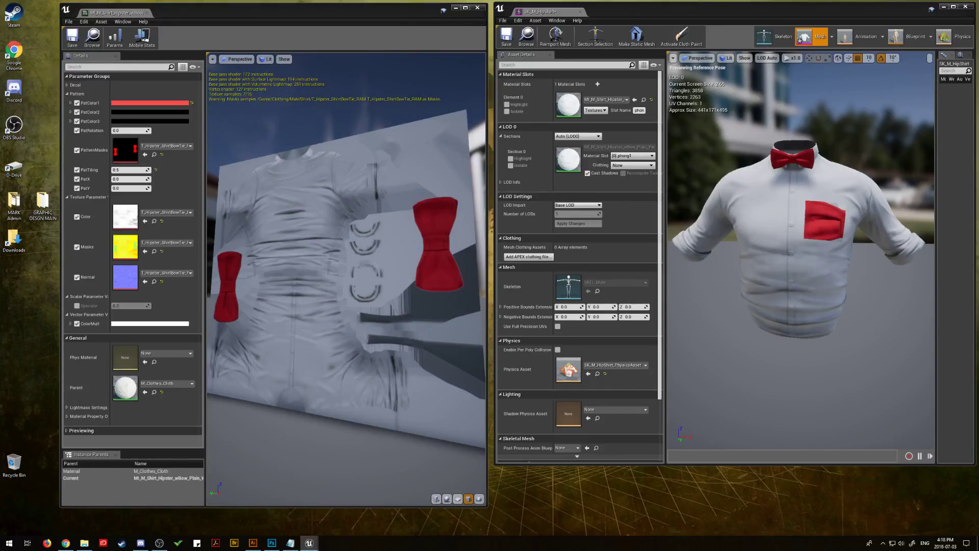
left_click(72, 38)
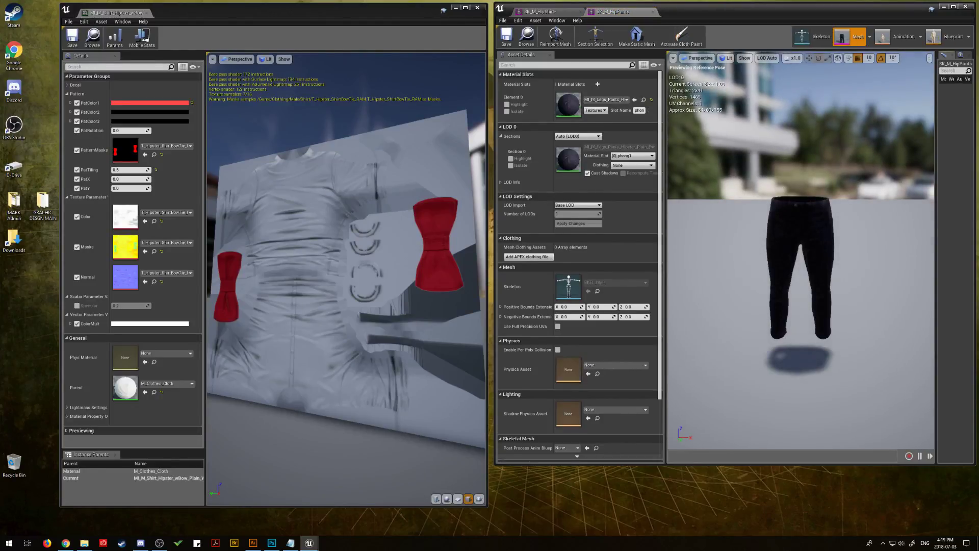
Close the shirt material instance and place MI_M_Legs_Pants_Hipster_Plain_Blue1 in its own enlarged window beside the mesh editor.
left_click_drag(800, 316, 788, 260)
middle_click_drag(795, 255, 791, 315)
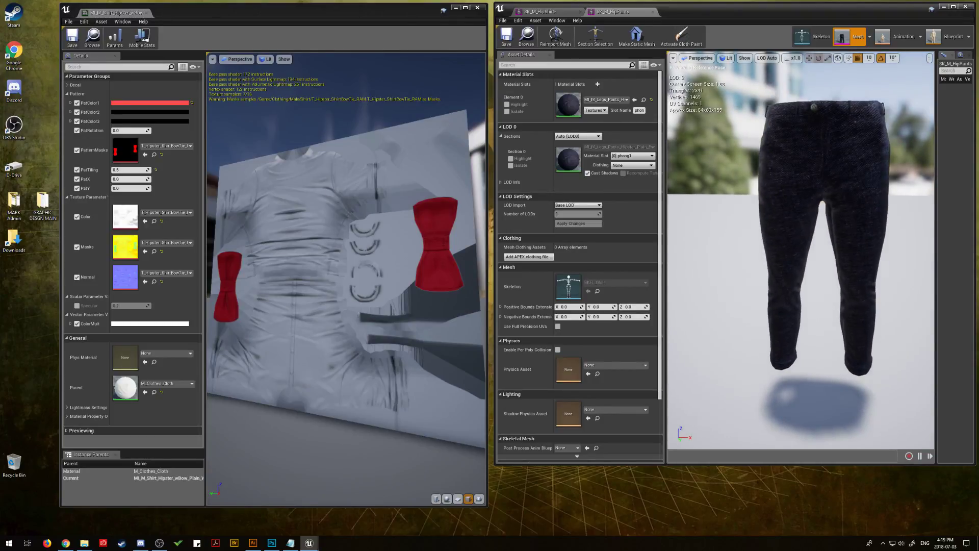
left_click_drag(775, 225, 793, 199)
right_click_drag(775, 225, 777, 219)
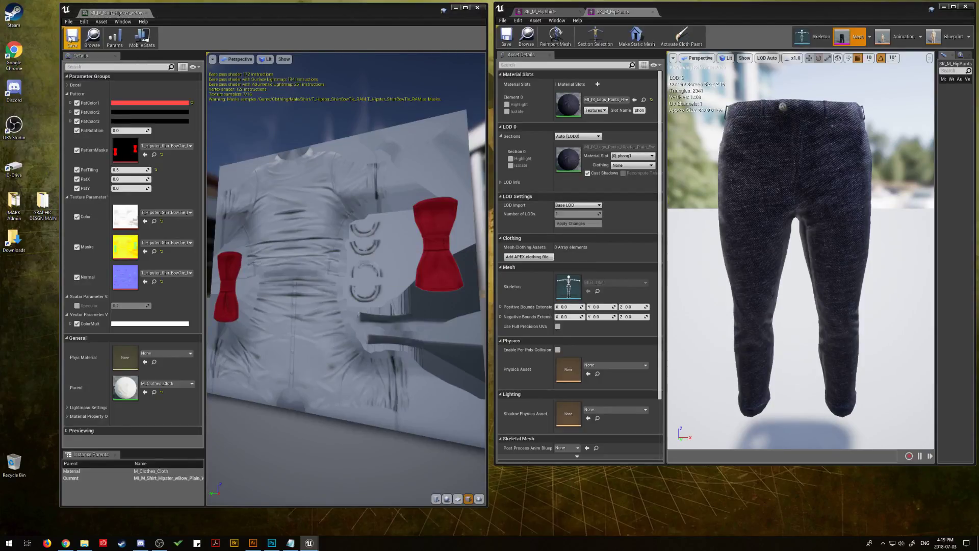
left_click(147, 14)
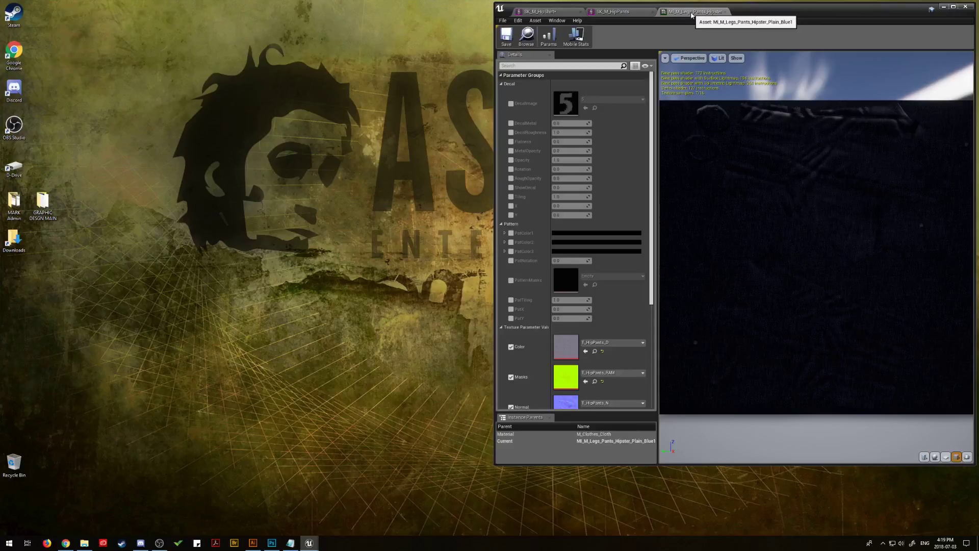
left_click_drag(691, 15, 101, 20)
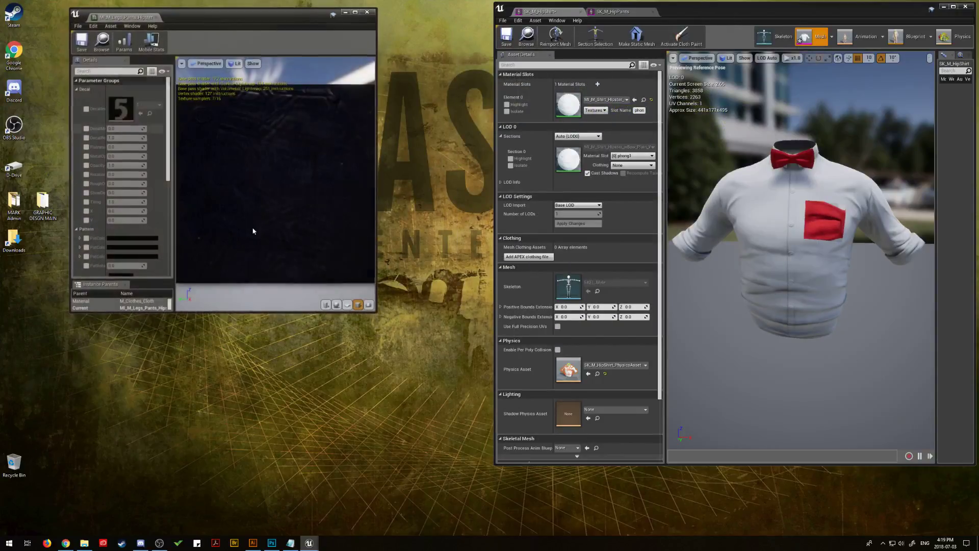
mouse_move(378, 313)
left_mouse_down()
mouse_move(406, 385)
mouse_move(487, 499)
mouse_move(388, 299)
mouse_move(377, 331)
mouse_move(359, 288)
mouse_move(370, 306)
mouse_move(377, 286)
mouse_move(388, 300)
mouse_move(380, 316)
mouse_move(368, 290)
mouse_move(380, 306)
mouse_move(372, 316)
mouse_move(375, 306)
left_mouse_up()
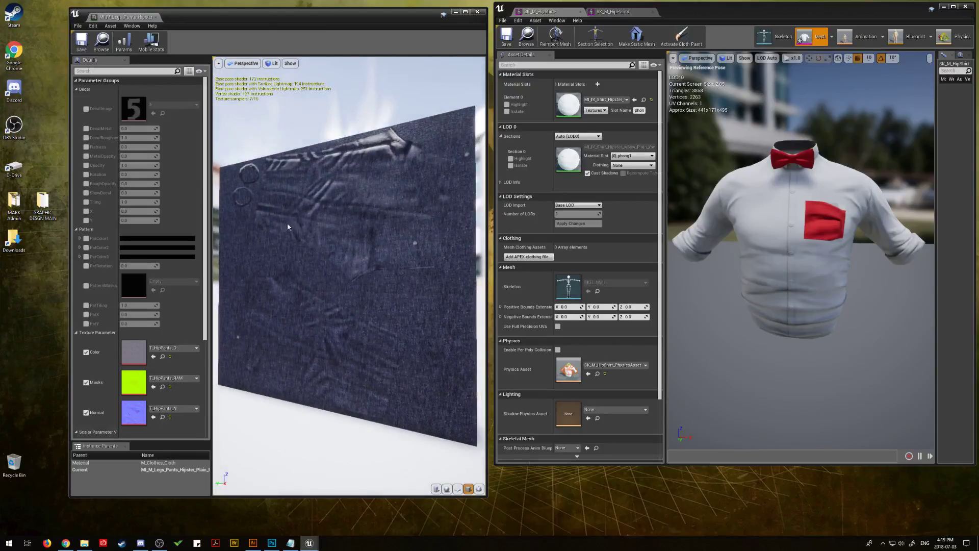
Collapse the Decal parameter group and assign the T_Hipster_Pants_Base texture to the Color parameter.
left_click(77, 89)
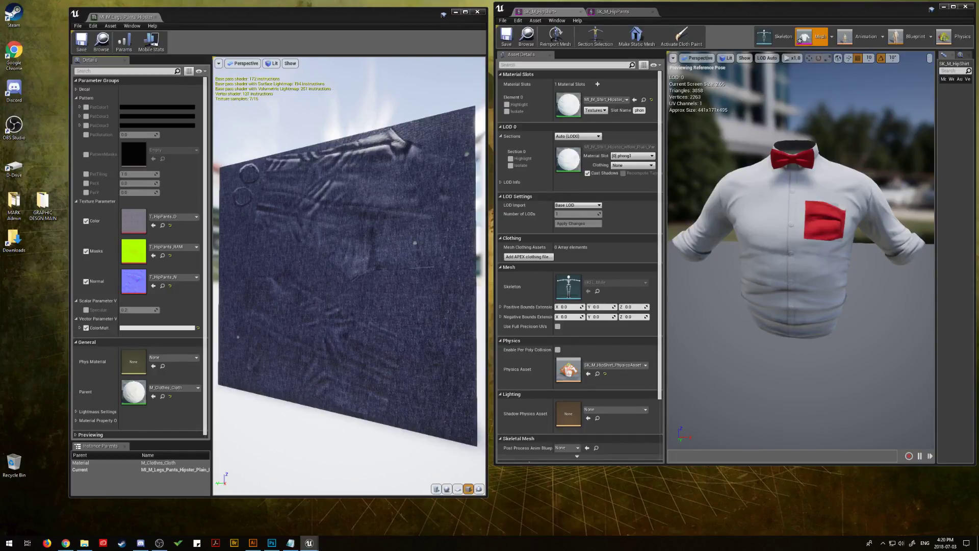
left_click_drag(459, 247, 132, 221)
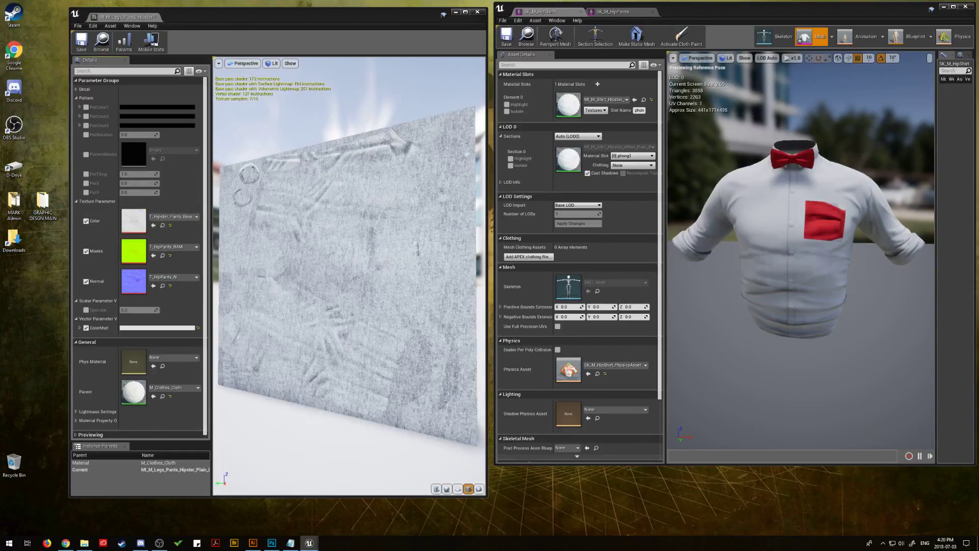
Save the SK_M_HipShirt mesh and close it, leaving the SK_M_HipPants mesh open.
left_click(614, 11)
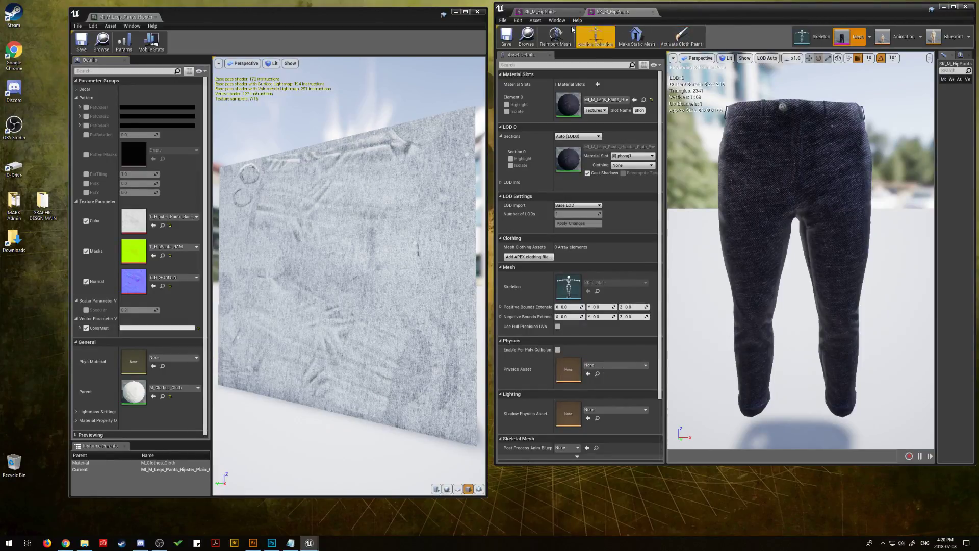
left_click(543, 11)
left_click(507, 36)
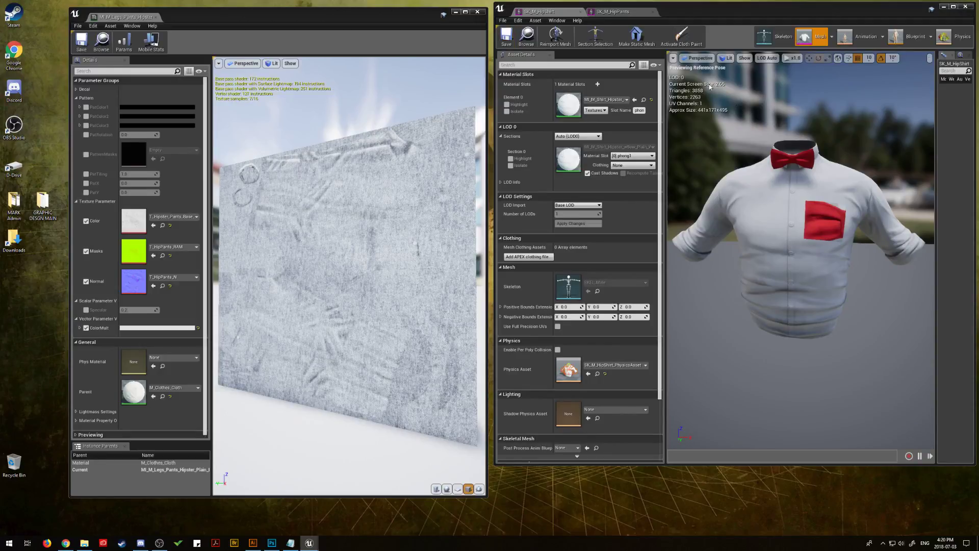
left_click(580, 11)
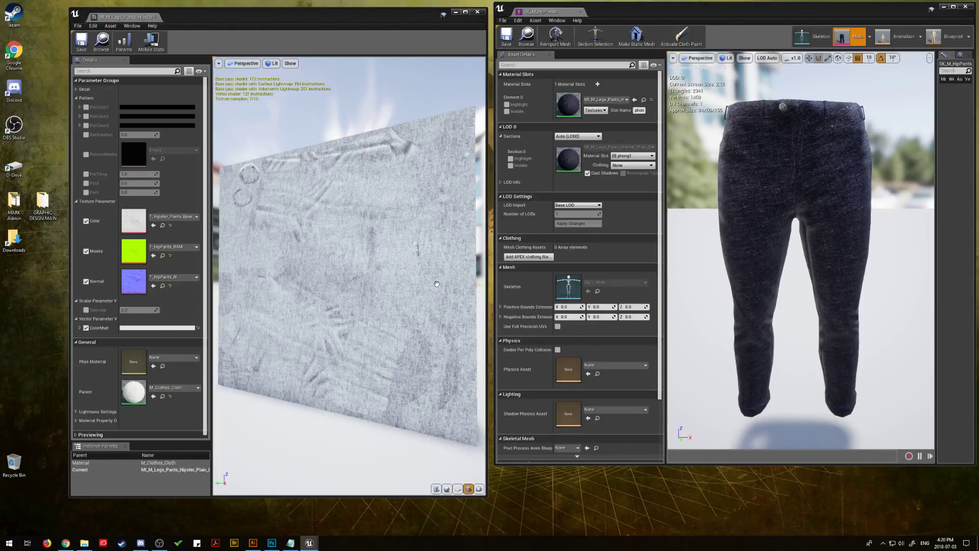
Assign the T_Hipster_Pants normal and RAM textures to Normal and Masks, then apply the material instance to Element 0 of SK_M_HipPants and save.
left_click_drag(437, 283, 135, 282)
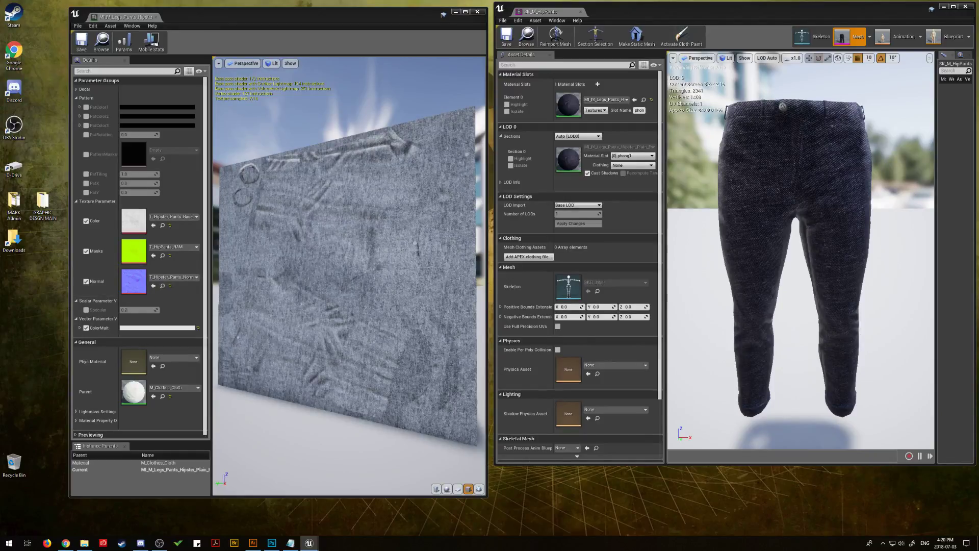
left_click_drag(362, 245, 133, 251)
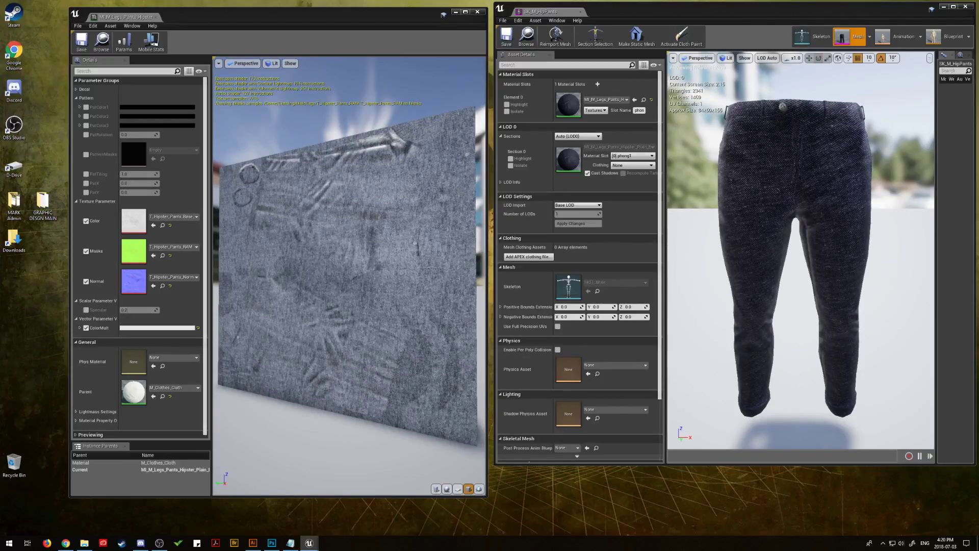
left_click_drag(978, 168, 567, 108)
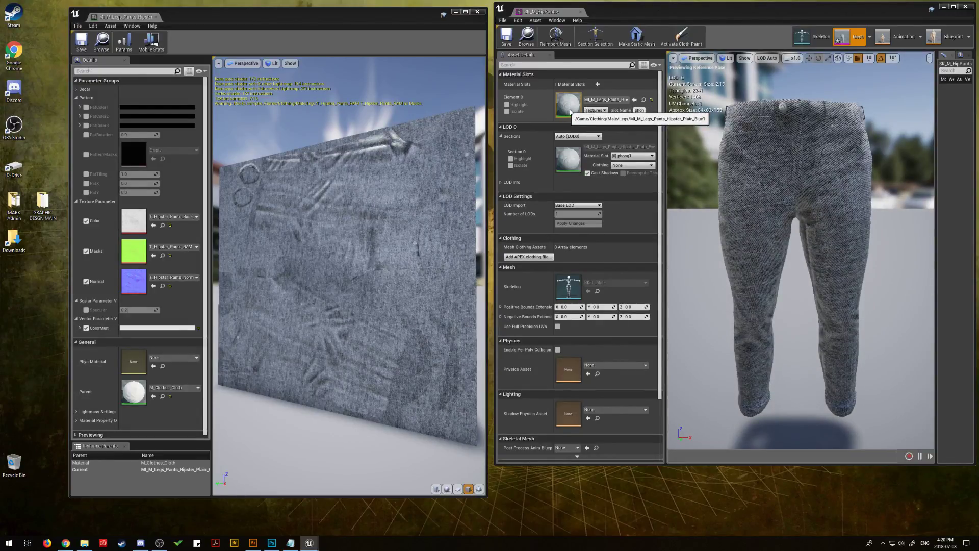
left_click(506, 34)
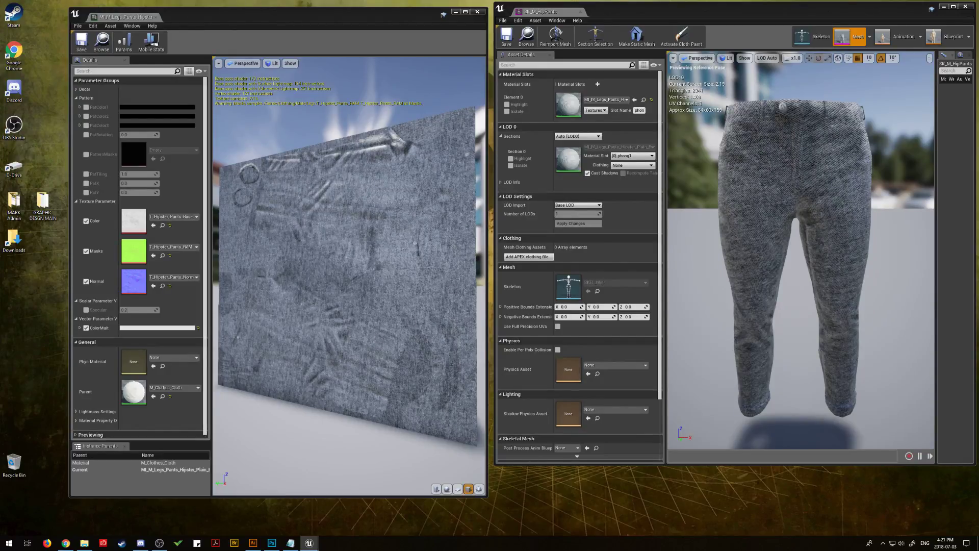
Examine the denim weave and creases on the pants material preview up close and from a distance.
left_click_drag(302, 273, 352, 285)
right_click_drag(352, 285, 362, 239)
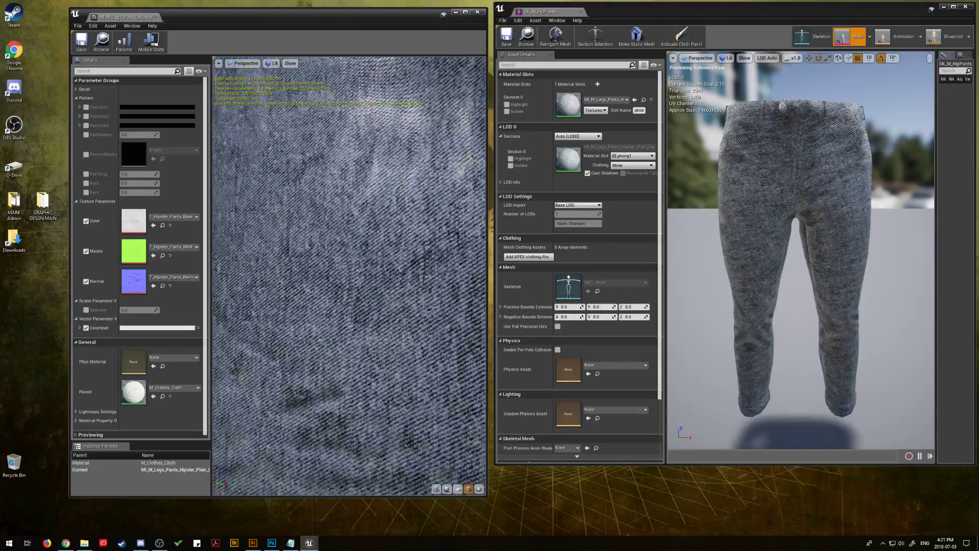
left_click_drag(362, 239, 365, 232)
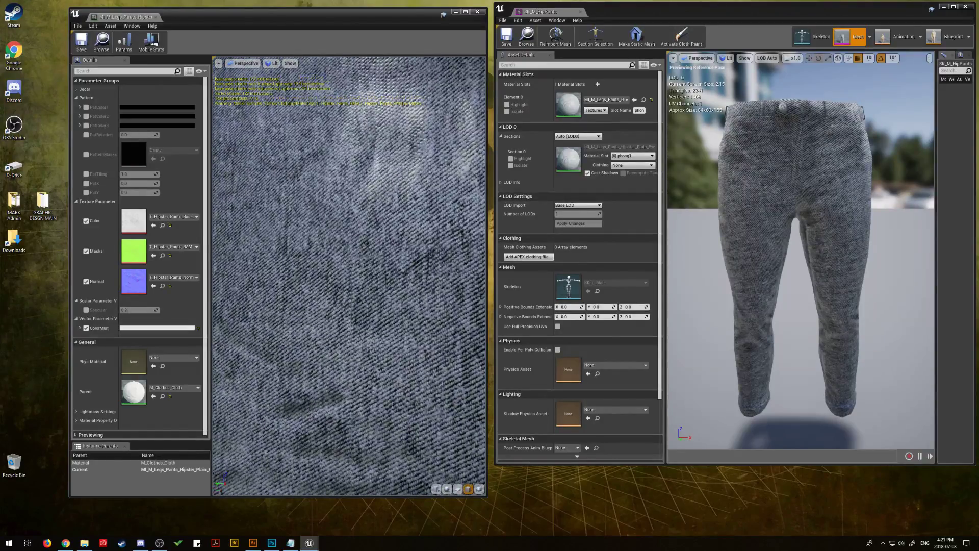
right_click_drag(365, 232, 365, 265)
left_click_drag(365, 265, 347, 245)
right_click_drag(347, 244, 346, 260)
mouse_move(324, 257)
left_mouse_down()
mouse_move(311, 255)
mouse_move(324, 257)
left_mouse_up()
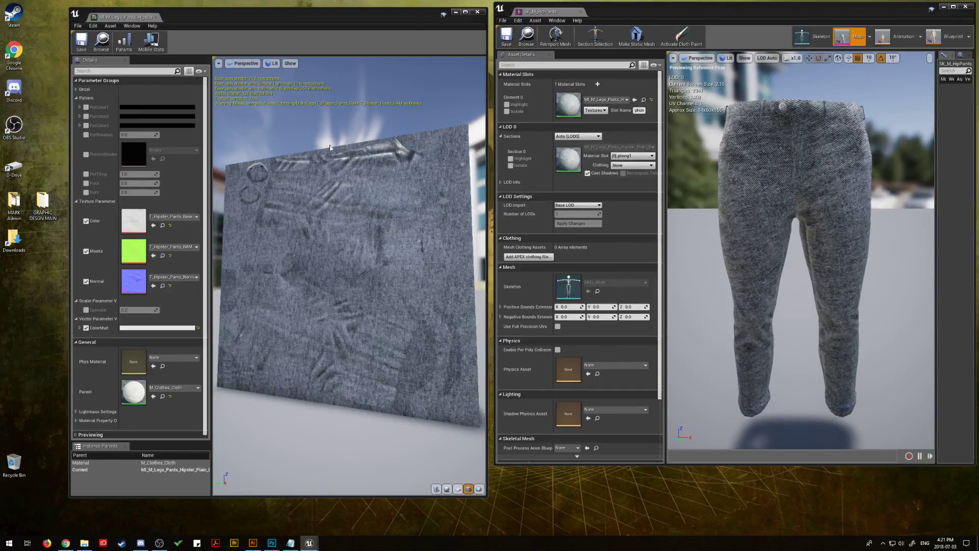
Collapse the Pattern parameter group and set the pants' ColorMult to hex sRGB DEB887FF.
left_click(77, 98)
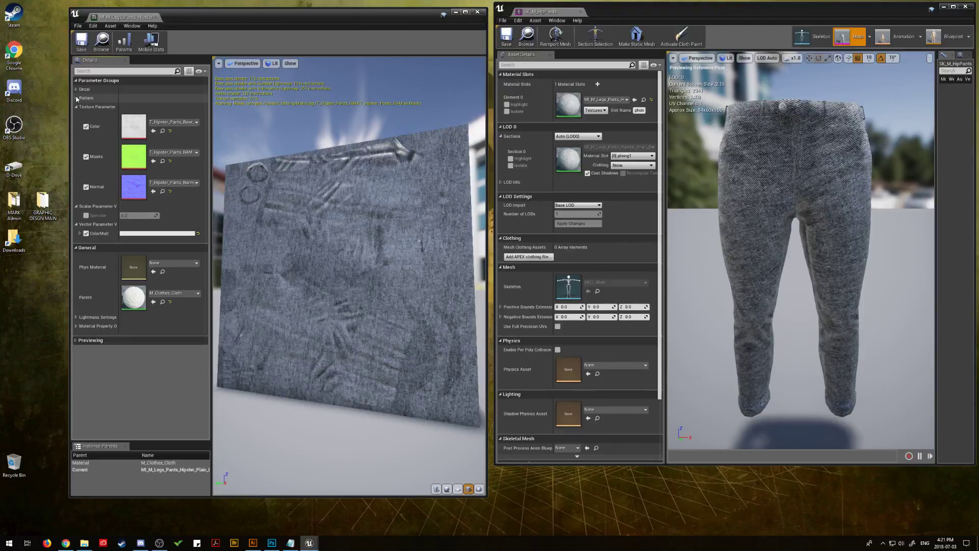
left_click(129, 233)
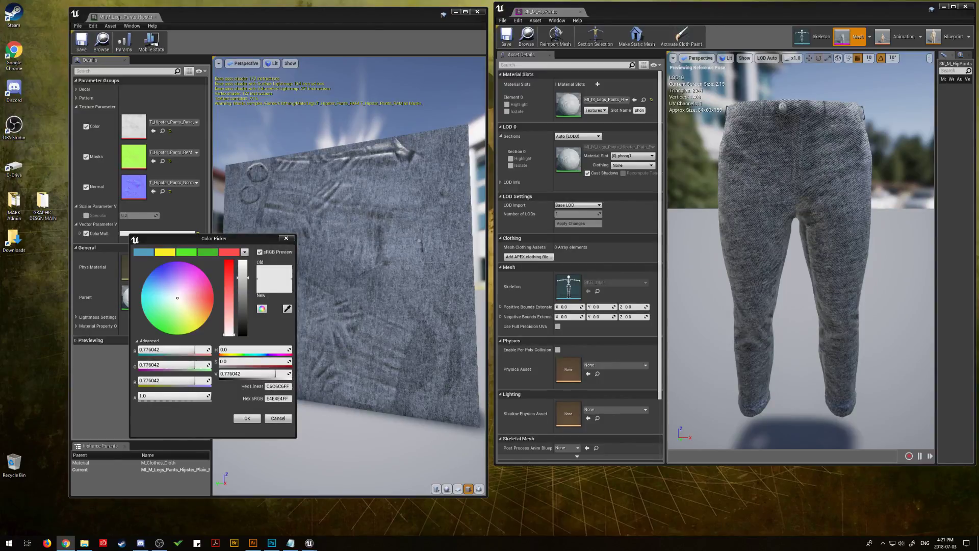
left_click(286, 399)
right_click(270, 398)
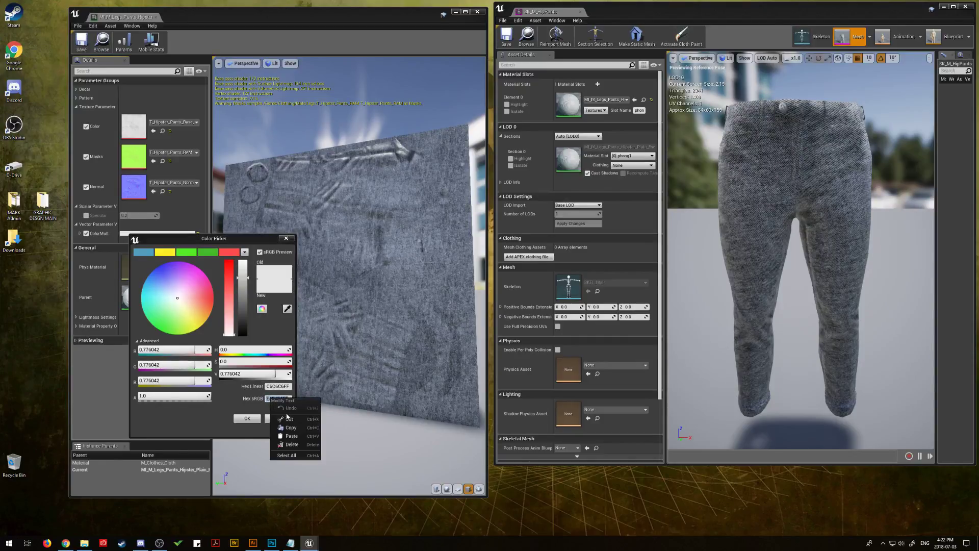
left_click(286, 434)
left_click(247, 418)
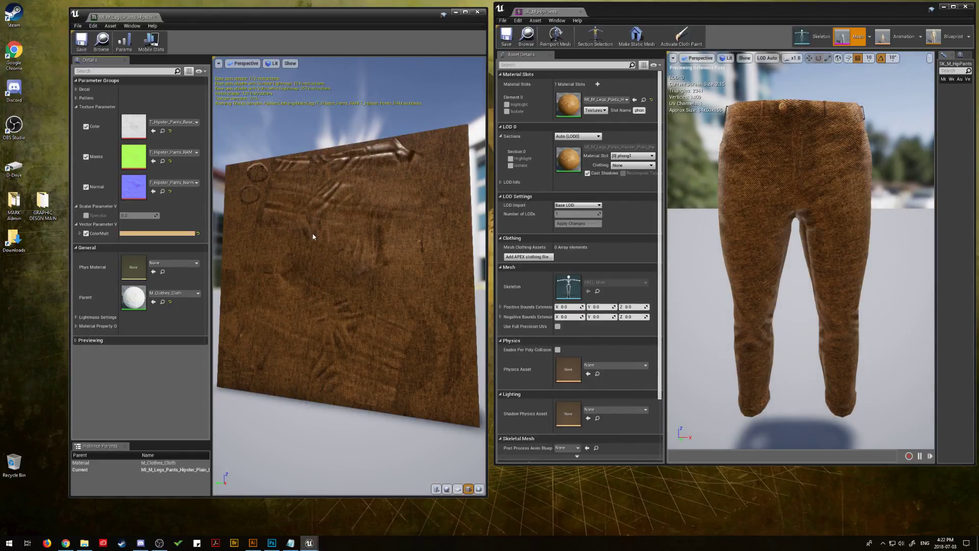
Fetch another hex color from Chrome and set the pants' ColorMult to hex sRGB 6E7F80FF.
mouse_move(733, 214)
left_mouse_down()
mouse_move(734, 183)
mouse_move(741, 243)
mouse_move(741, 218)
mouse_move(741, 231)
left_mouse_up()
mouse_move(362, 217)
right_mouse_down()
mouse_move(362, 189)
mouse_move(363, 229)
mouse_move(363, 216)
right_mouse_up()
mouse_move(321, 239)
left_mouse_down()
mouse_move(352, 285)
mouse_move(327, 326)
mouse_move(347, 204)
mouse_move(319, 224)
mouse_move(339, 244)
mouse_move(328, 240)
left_mouse_up()
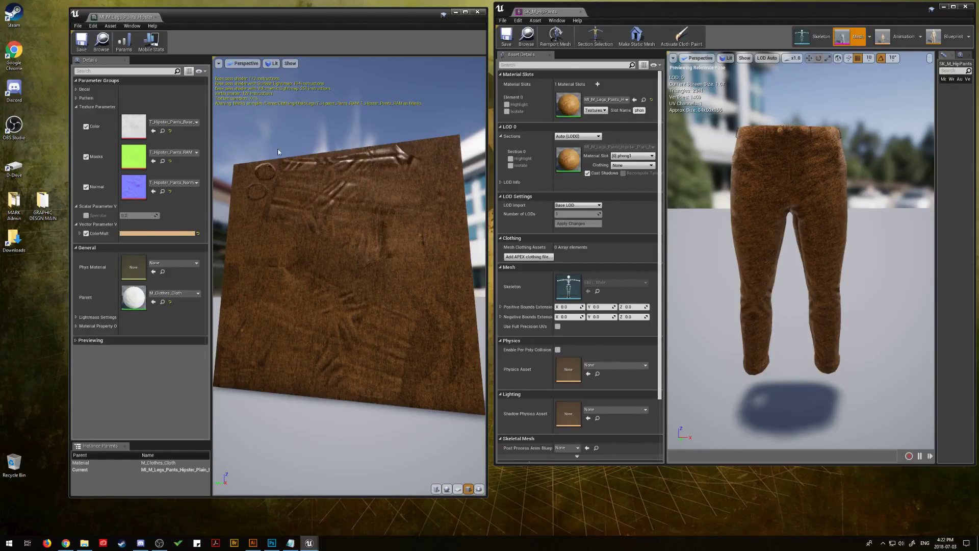
left_click(65, 543)
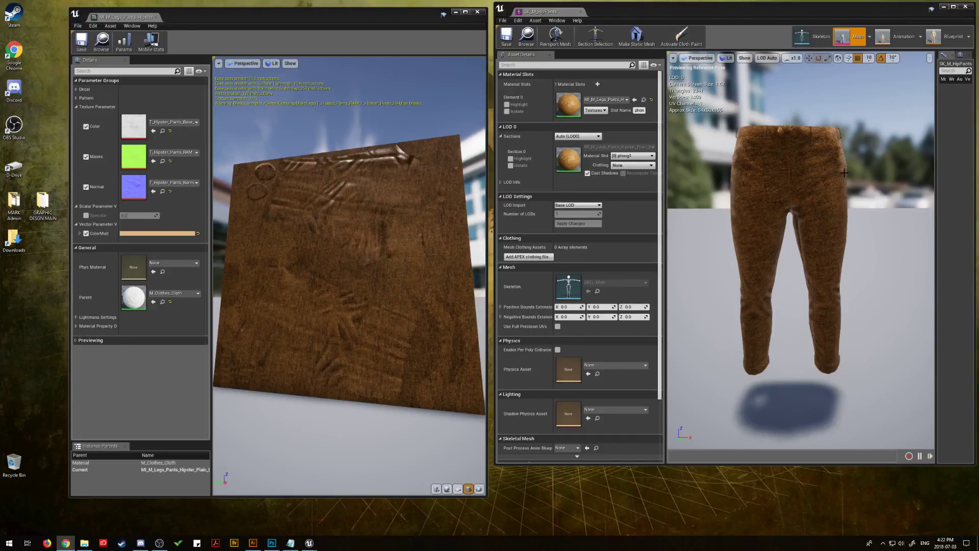
left_click(164, 234)
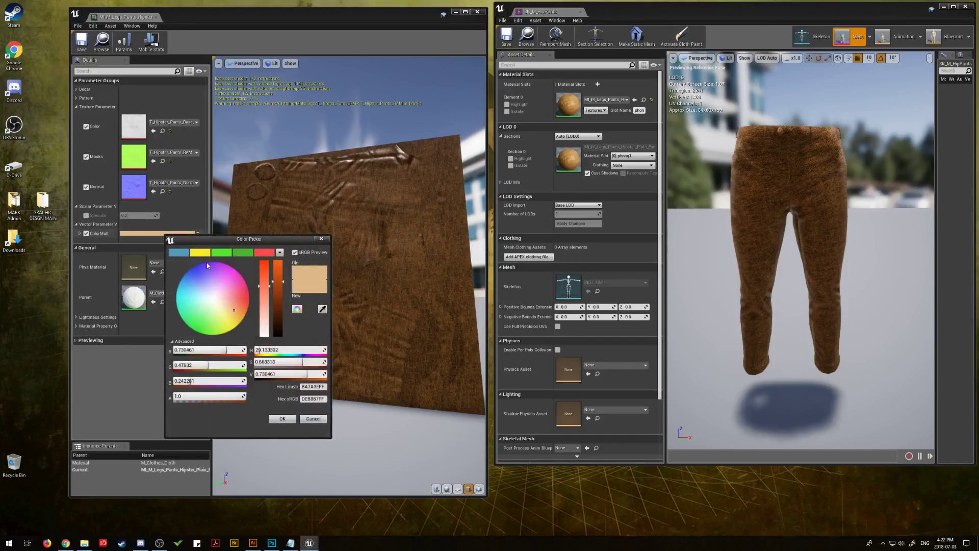
left_click(320, 399)
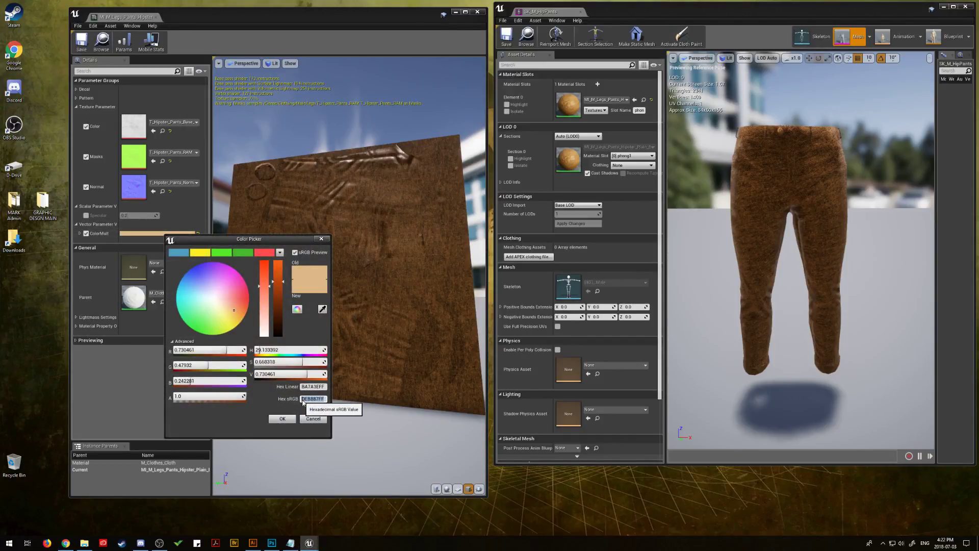
right_click(307, 400)
left_click(313, 431)
left_click(282, 419)
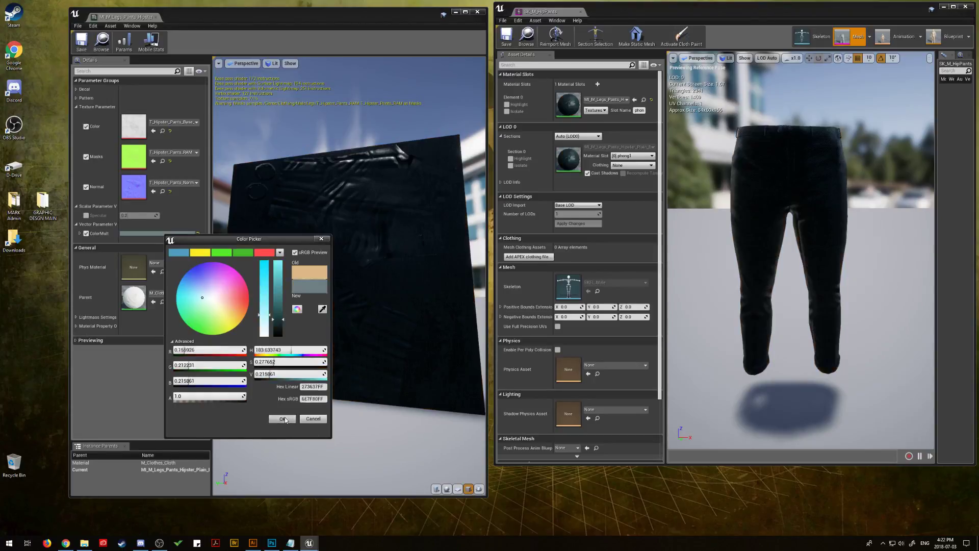
Inspect the recolored pants up close on the mesh and material previews and save the material instance.
mouse_move(353, 261)
left_mouse_down()
mouse_move(408, 286)
mouse_move(352, 280)
left_mouse_up()
left_click_drag(794, 214, 794, 178)
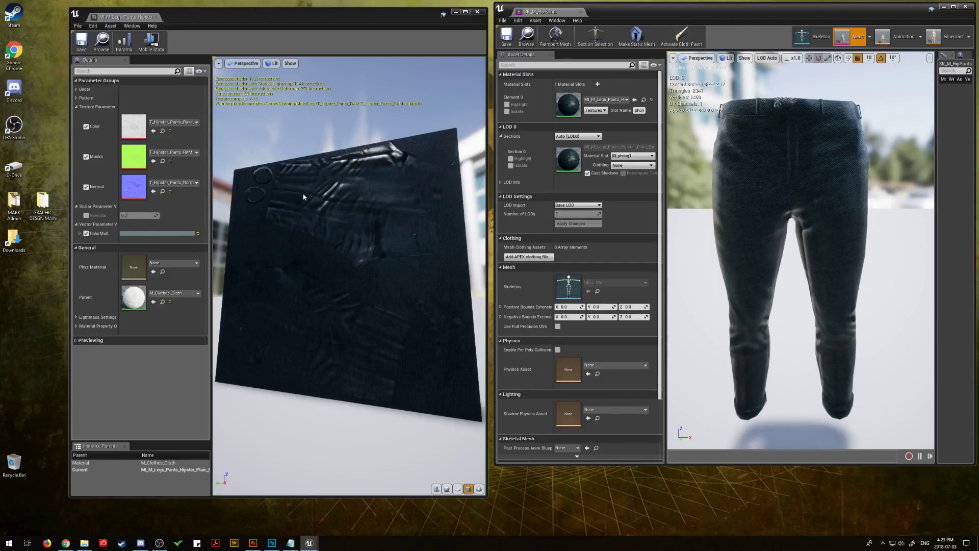
left_click_drag(304, 196, 319, 169)
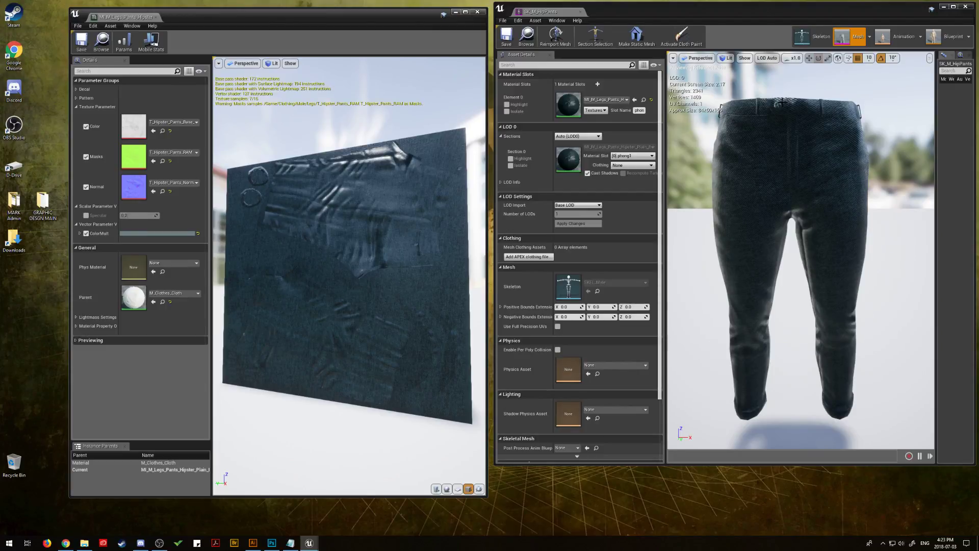
left_click(81, 41)
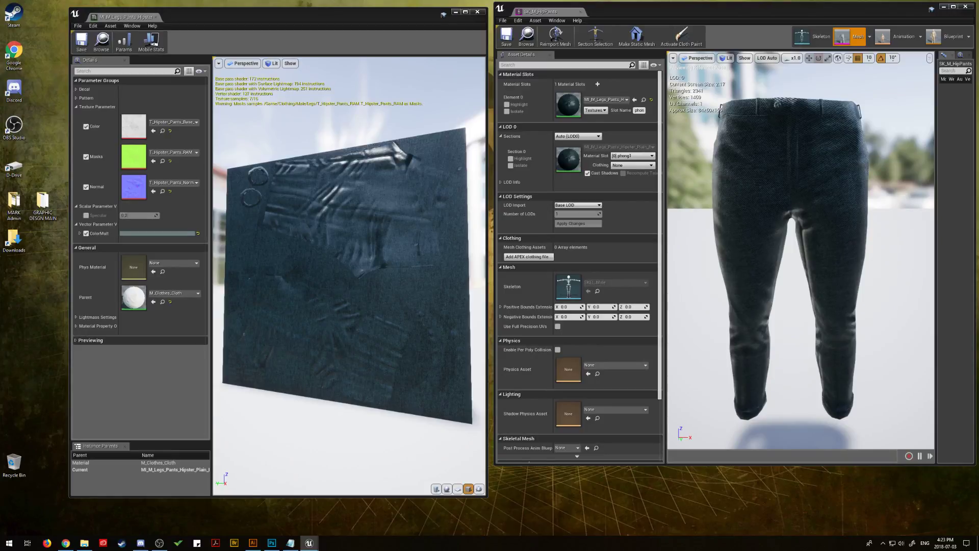
Dock the newly opened pants material instance beside the first one and collapse its Decal and Pattern parameter groups.
key("alt+Tab")
key("alt+Tab")
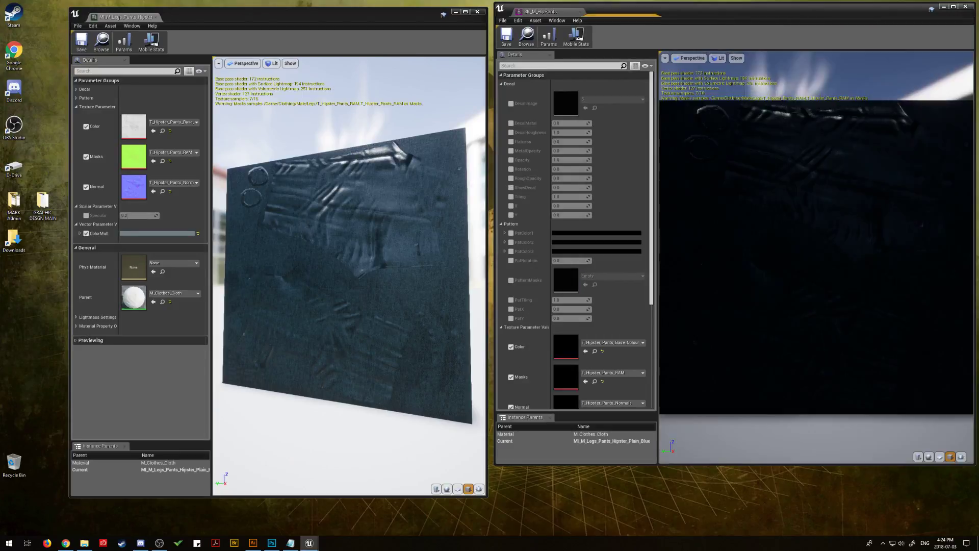
left_click_drag(439, 16, 201, 18)
left_click(76, 90)
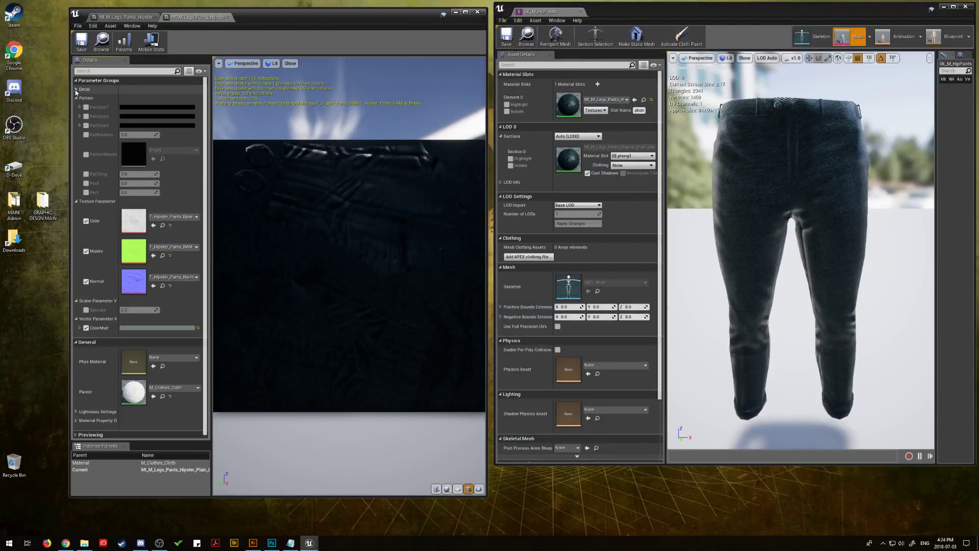
left_click(76, 98)
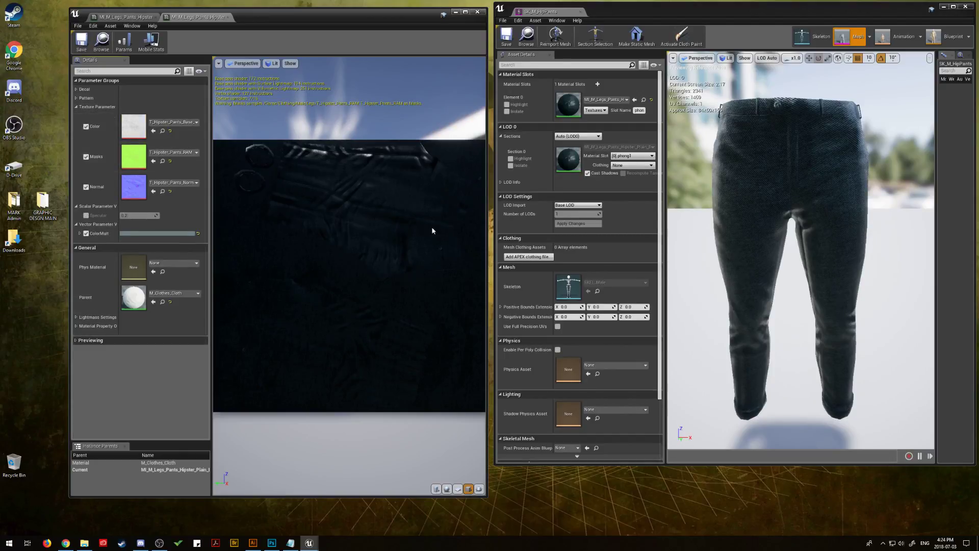
left_click_drag(978, 140, 557, 104)
left_click_drag(330, 243, 377, 237)
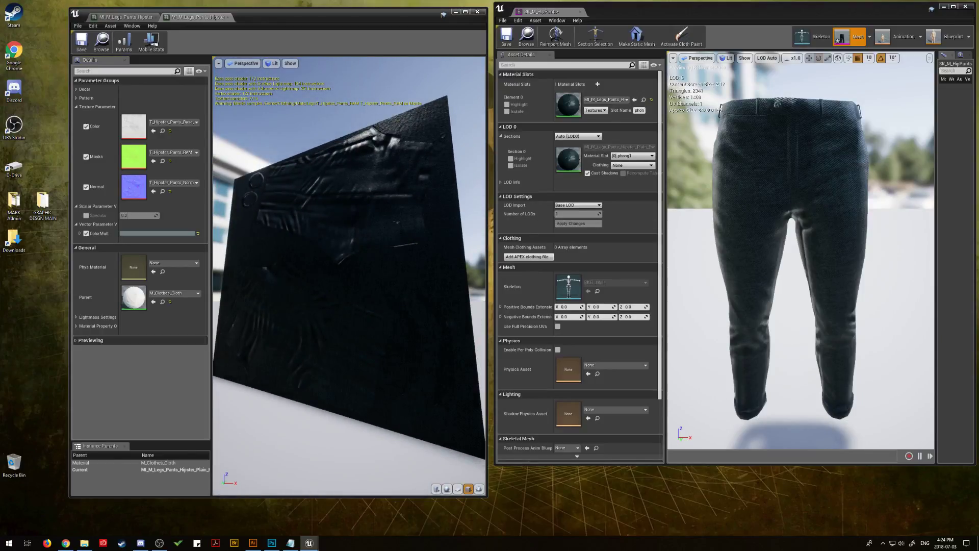
Fetch an army green hex color from Chrome and set the second pants instance's ColorMult to hex sRGB 4B5320FF.
key("alt+Tab")
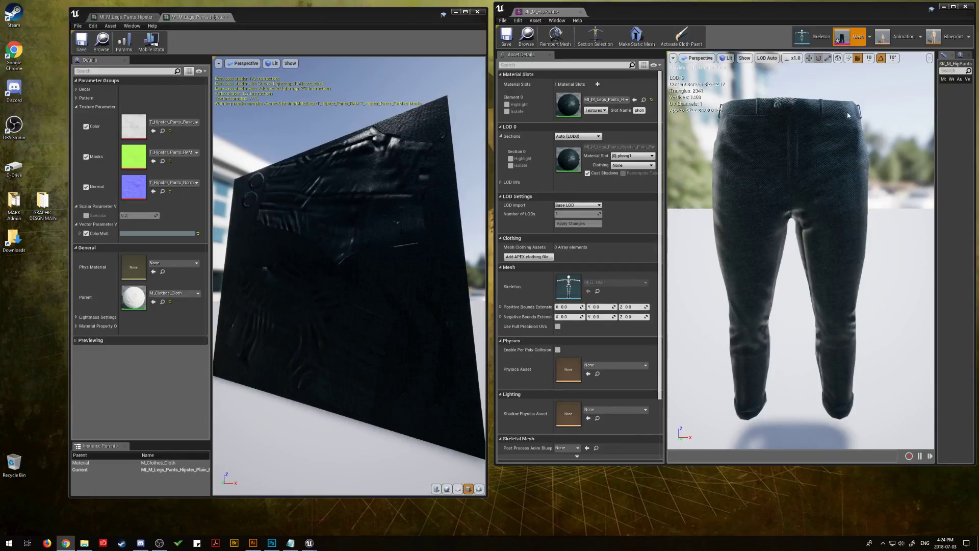
left_click(168, 236)
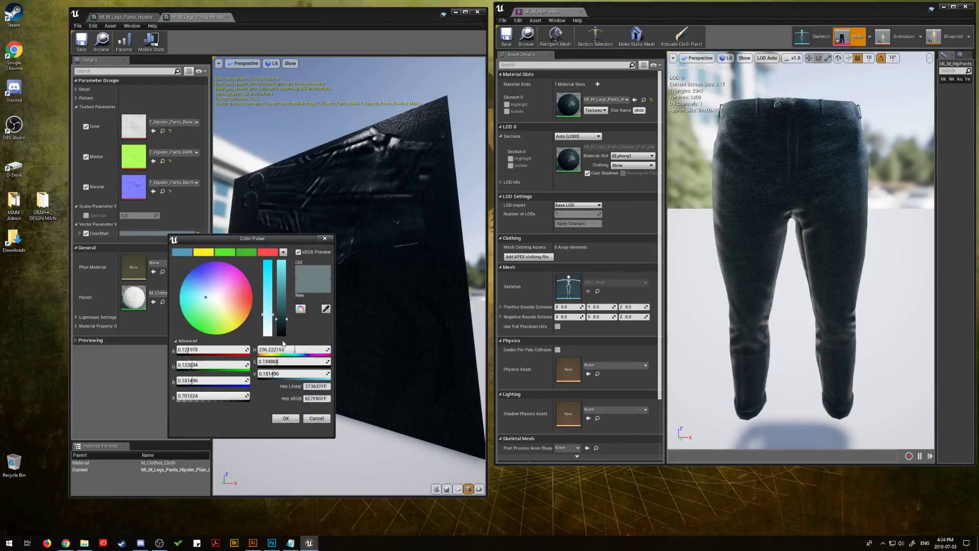
double_click(316, 398)
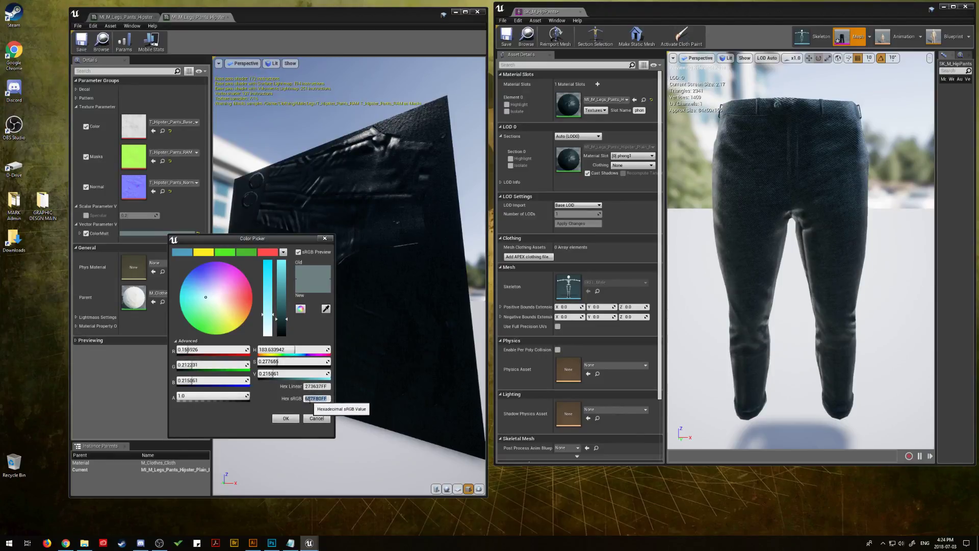
right_click(311, 399)
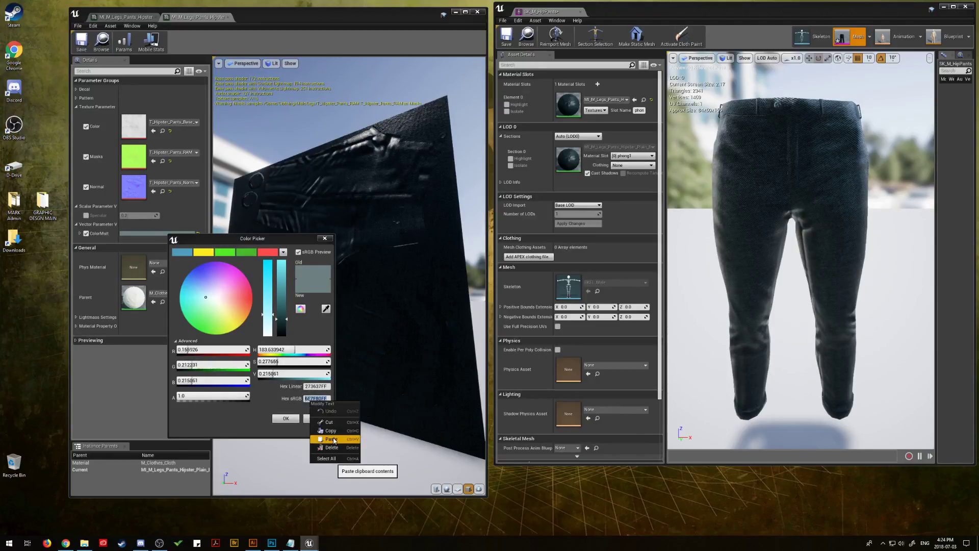
left_click(332, 439)
left_click(291, 419)
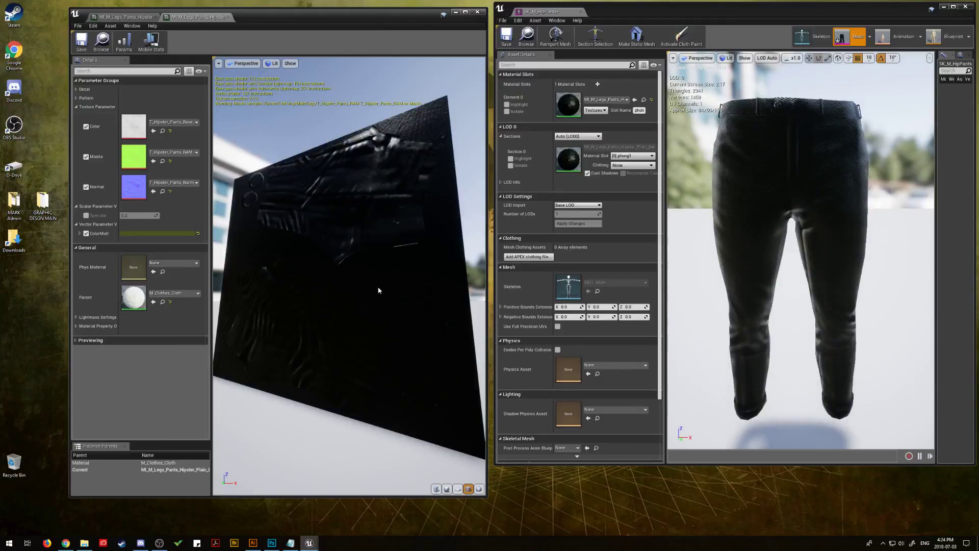
Brighten the green ColorMult to hex sRGB 6E7932FF by raising its value to about 0.19.
left_click_drag(347, 265, 377, 273)
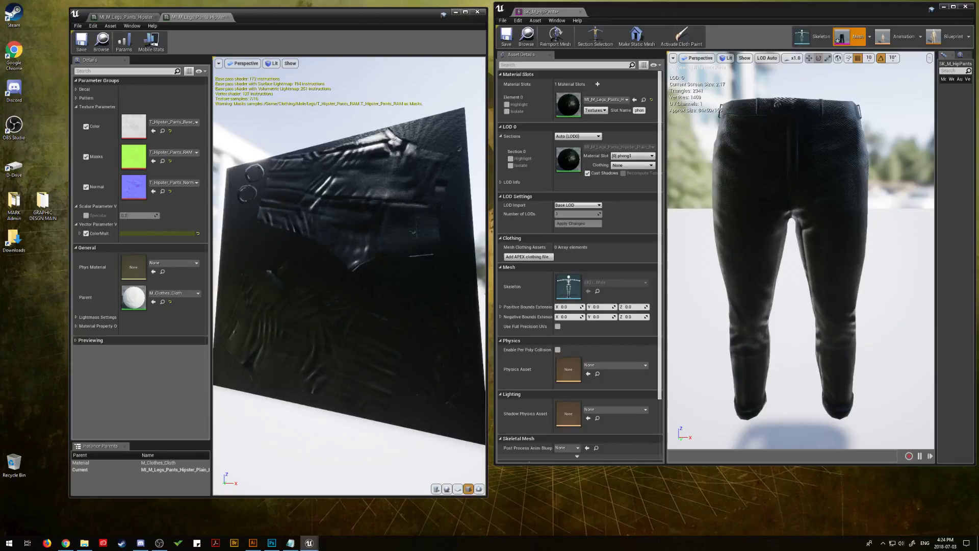
left_click(174, 234)
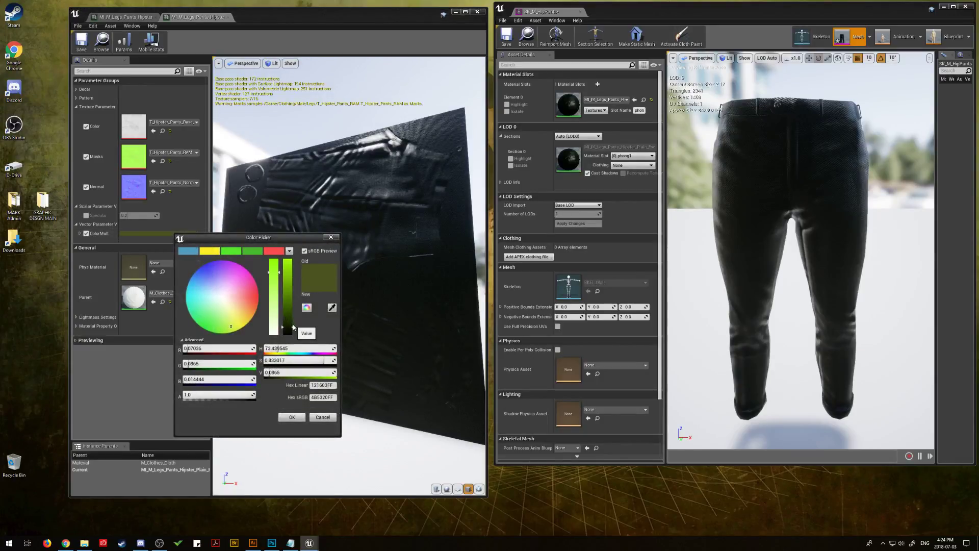
left_click_drag(292, 324, 296, 319)
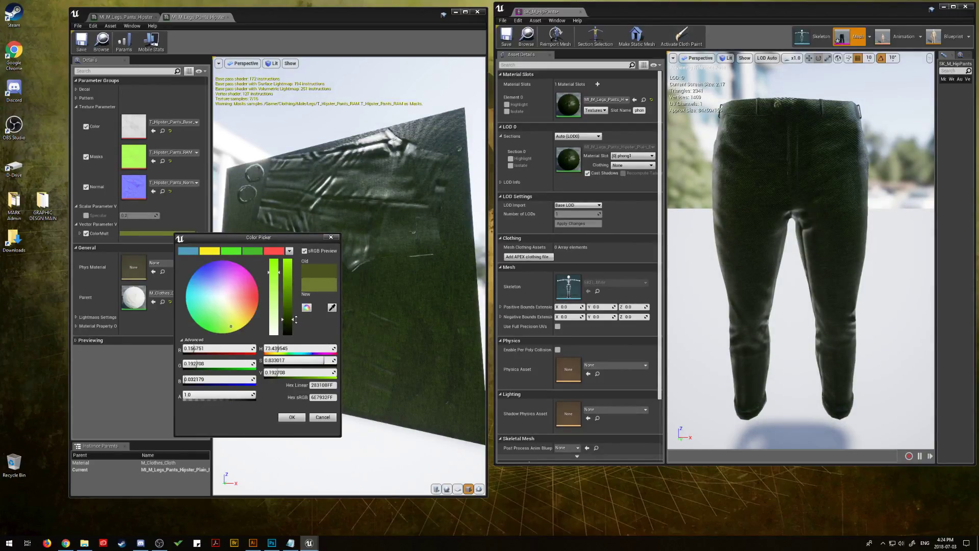
left_click(292, 417)
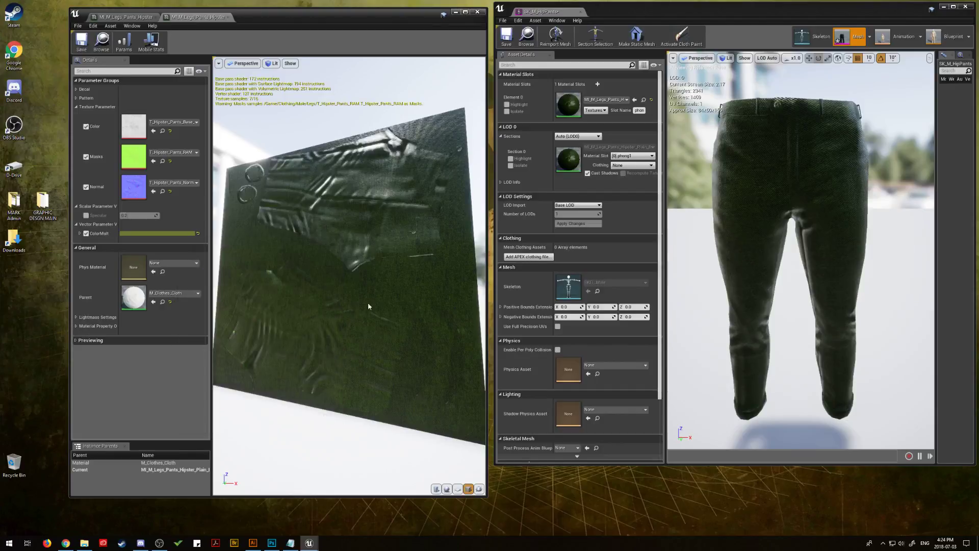
Light the green pants mesh preview from another direction and save the material instance.
mouse_move(368, 301)
left_mouse_down()
mouse_move(387, 305)
mouse_move(357, 347)
mouse_move(375, 306)
mouse_move(352, 357)
mouse_move(383, 342)
mouse_move(337, 331)
mouse_move(326, 286)
mouse_move(356, 293)
left_mouse_up()
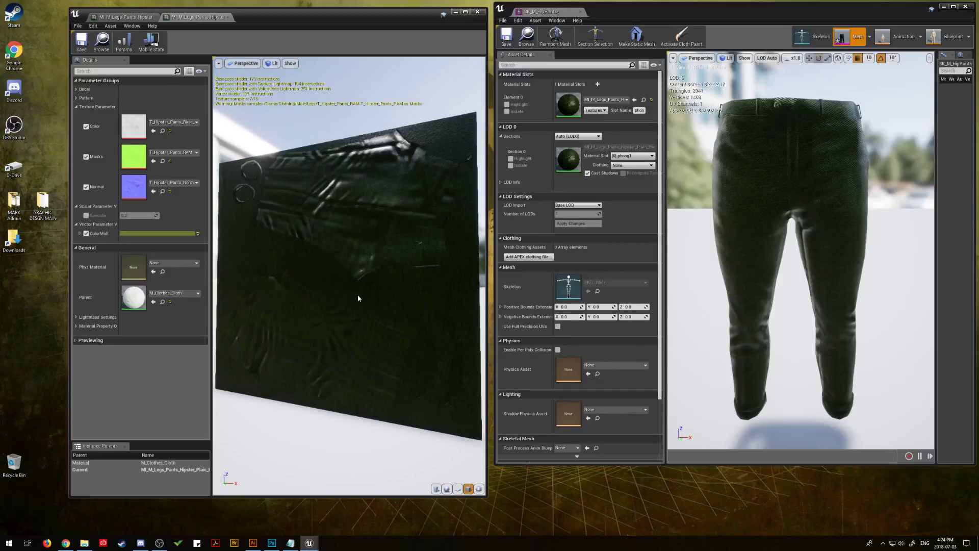
left_click(694, 210)
mouse_move(694, 210)
left_mouse_down()
mouse_move(505, 213)
mouse_move(645, 213)
mouse_move(586, 224)
left_mouse_up()
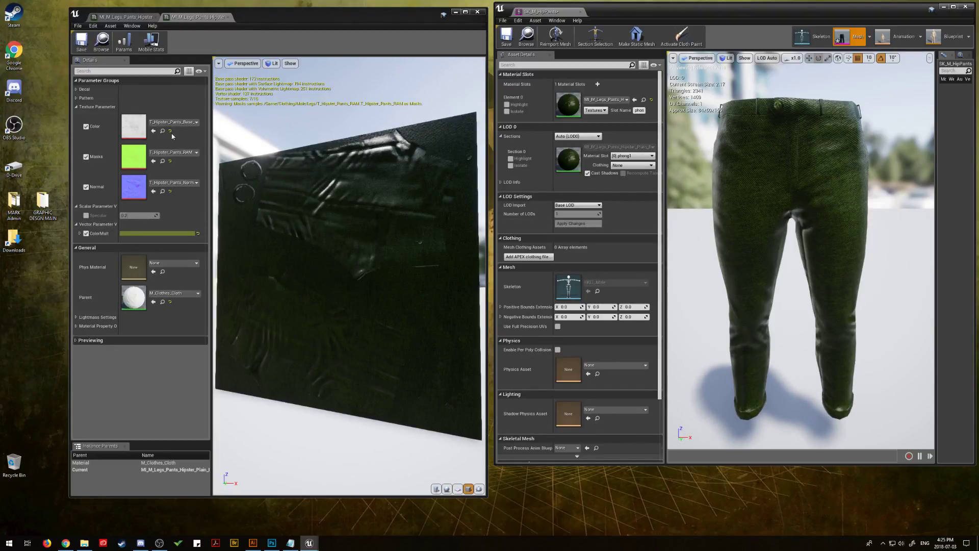
left_click(80, 45)
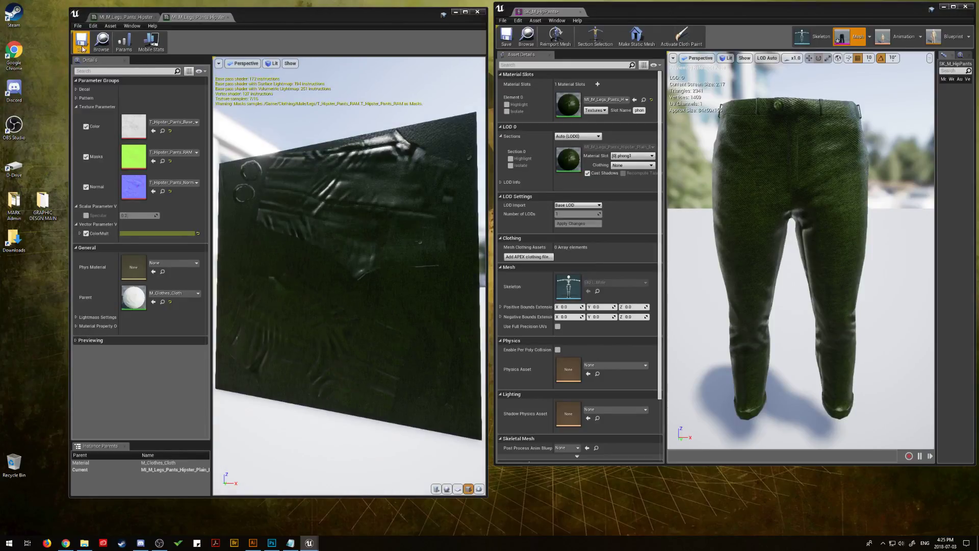
Darken the pants' green ColorMult slightly to hex sRGB 646E2DFF and check it on the material preview.
left_click(158, 233)
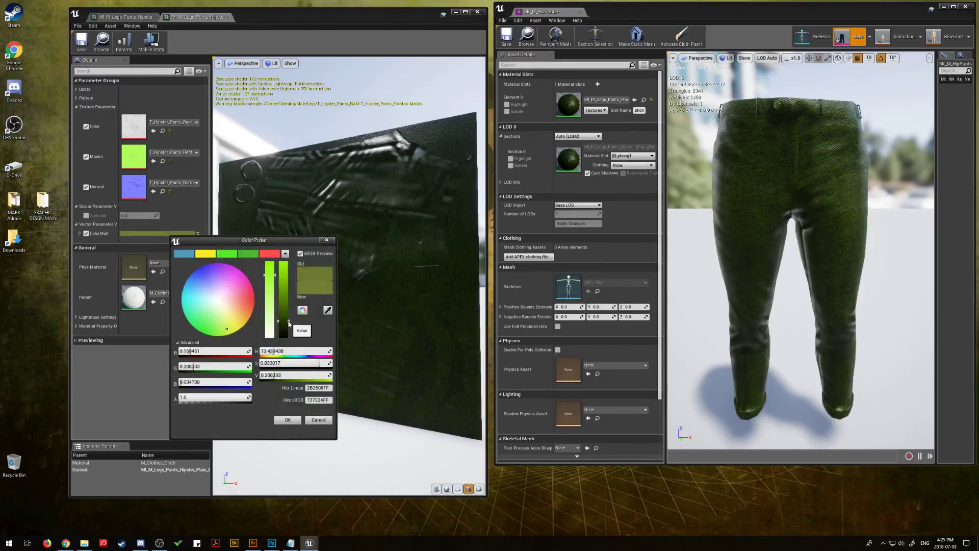
left_click_drag(288, 323, 288, 324)
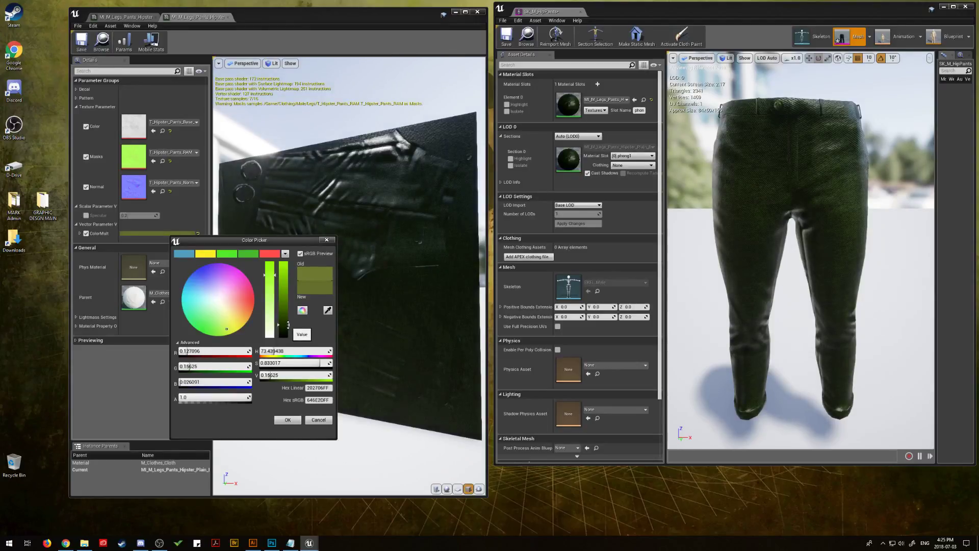
left_click(287, 420)
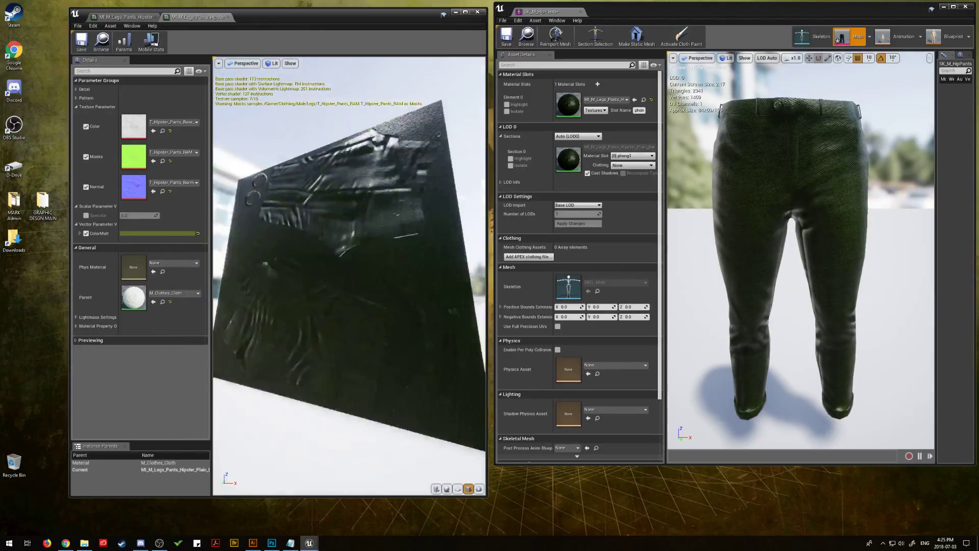
mouse_move(349, 285)
left_mouse_down()
mouse_move(286, 283)
mouse_move(380, 293)
mouse_move(361, 286)
left_mouse_up()
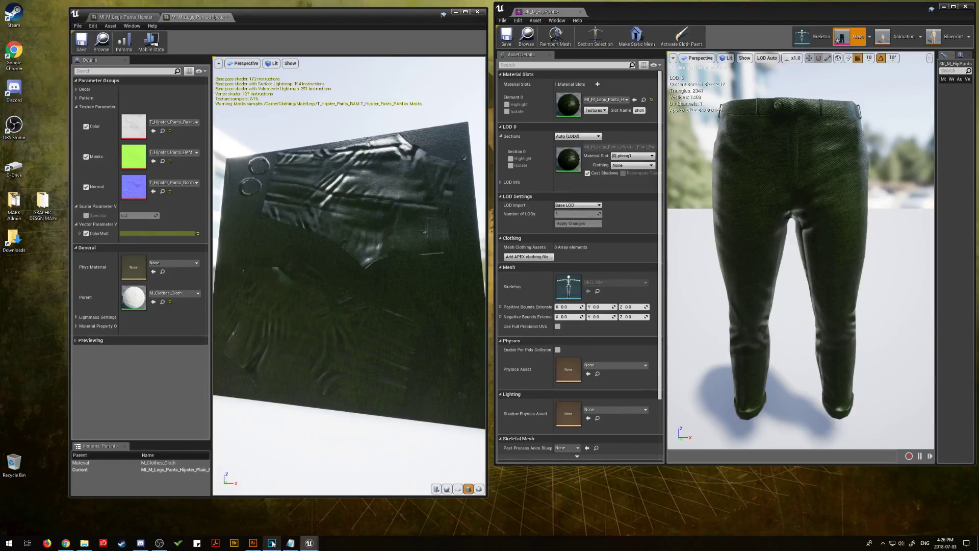
Switch to Photoshop and enable the G and B channels in the blending options of the Hip_Pants_Roughness.psd layer.
mouse_move(273, 544)
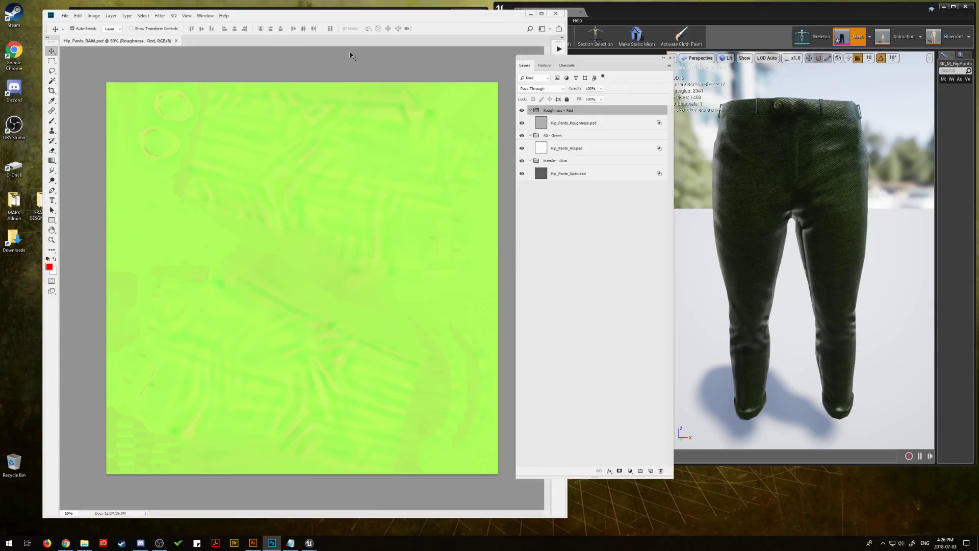
left_click_drag(393, 14, 389, 10)
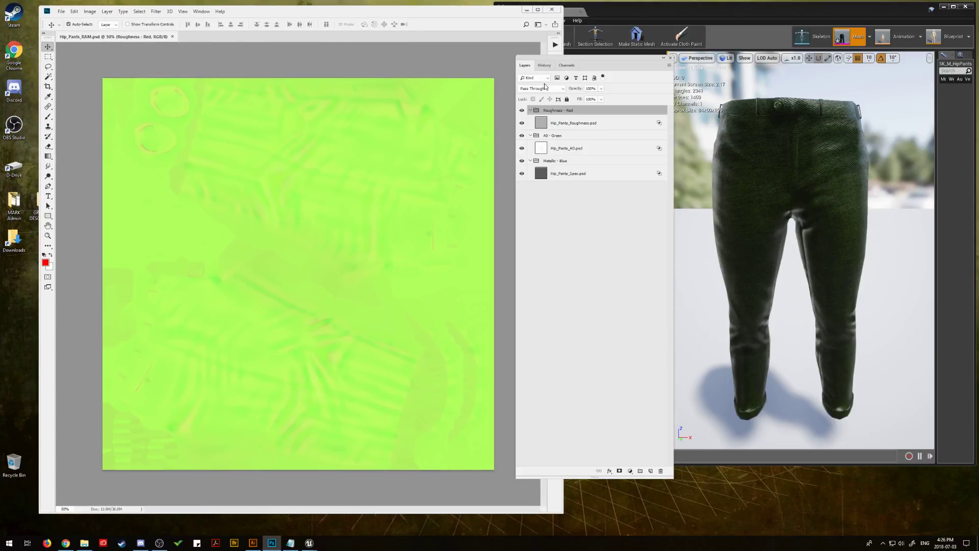
left_click(617, 125)
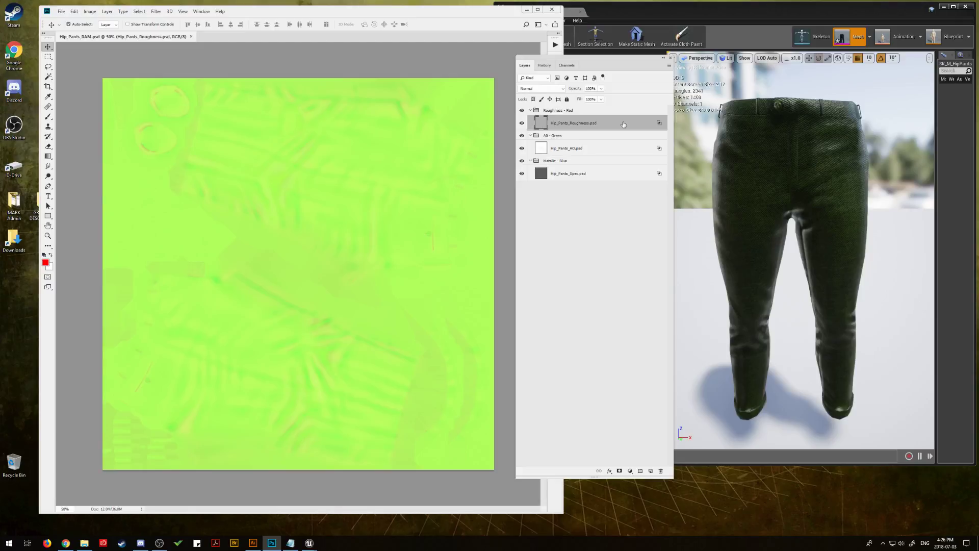
double_click(624, 124)
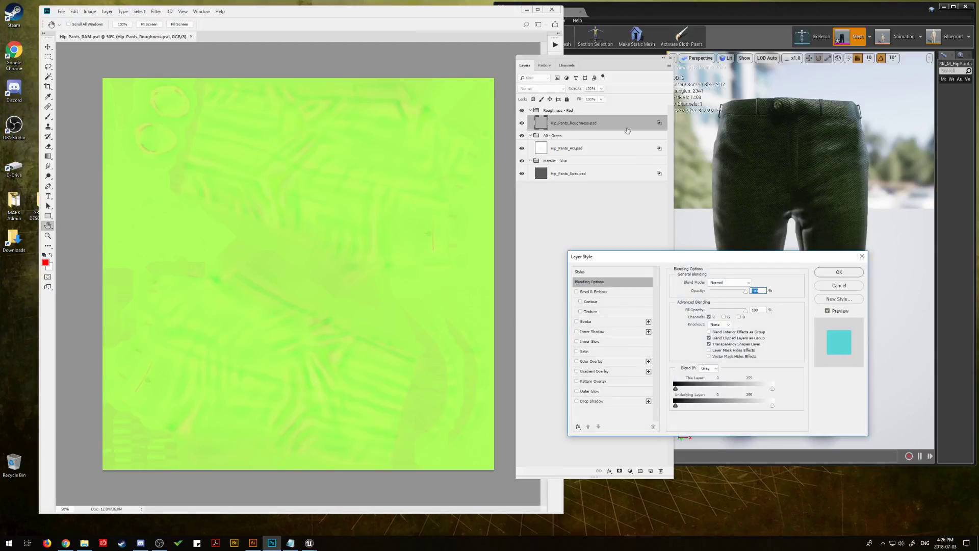
left_click(739, 316)
left_click(739, 317)
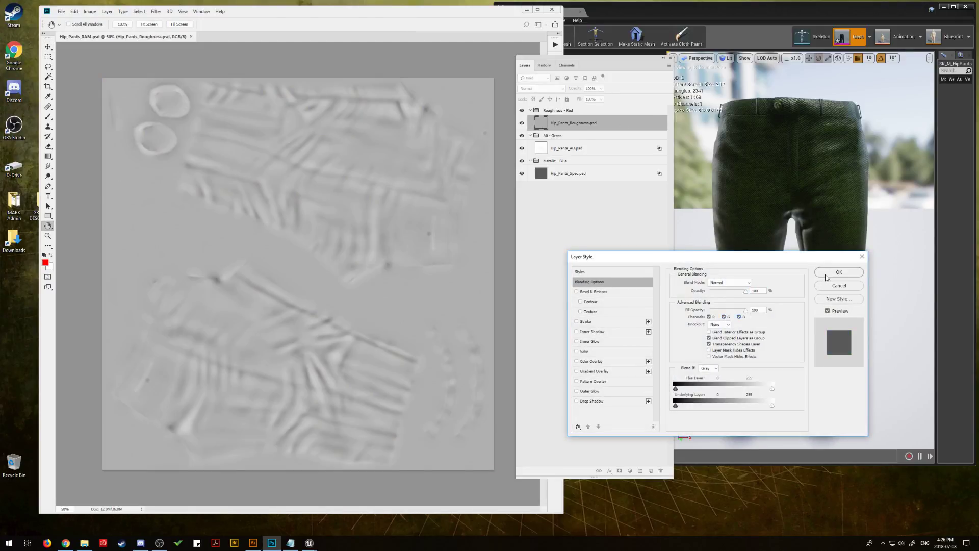
left_click(839, 271)
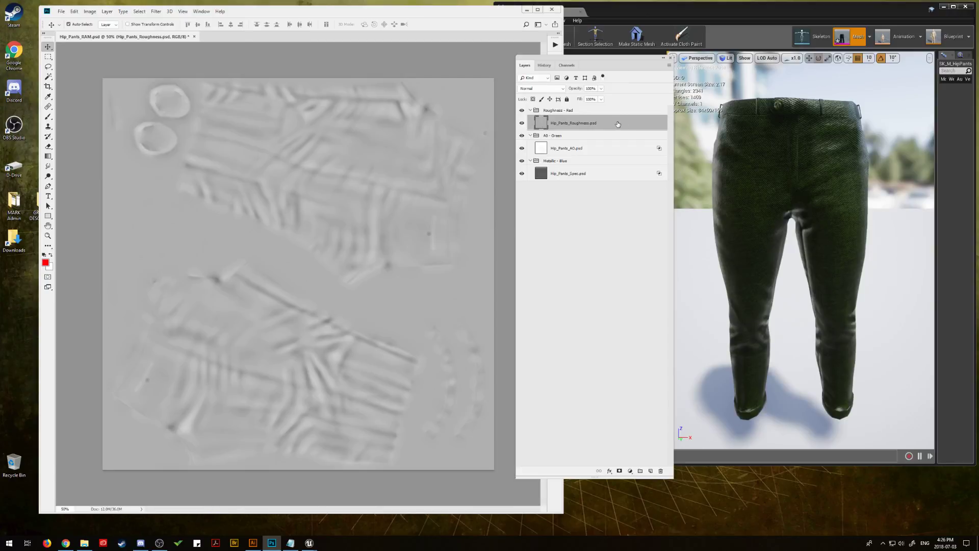
Add a Levels adjustment above the roughness layer, with white input about 202, midtones about 1.75 and a slightly raised black input.
left_click(630, 471)
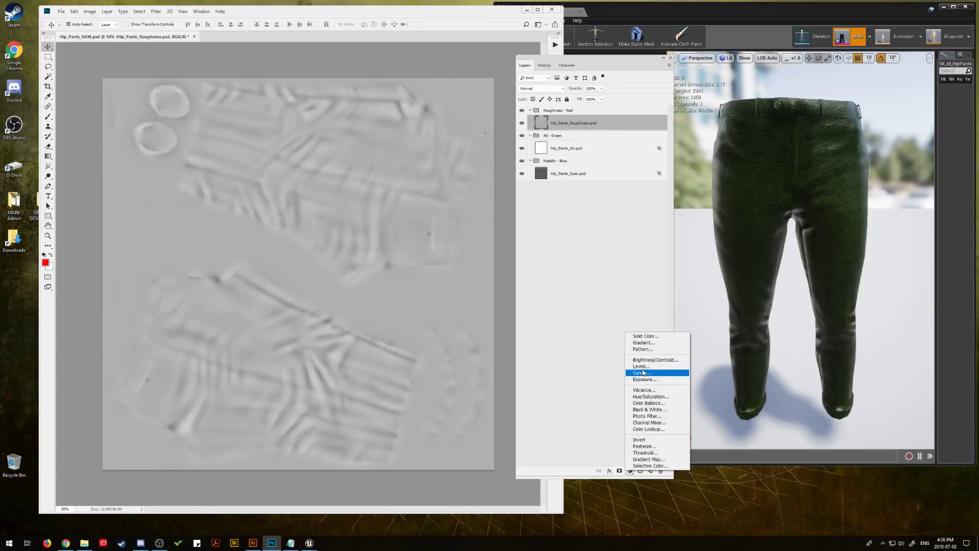
left_click(642, 366)
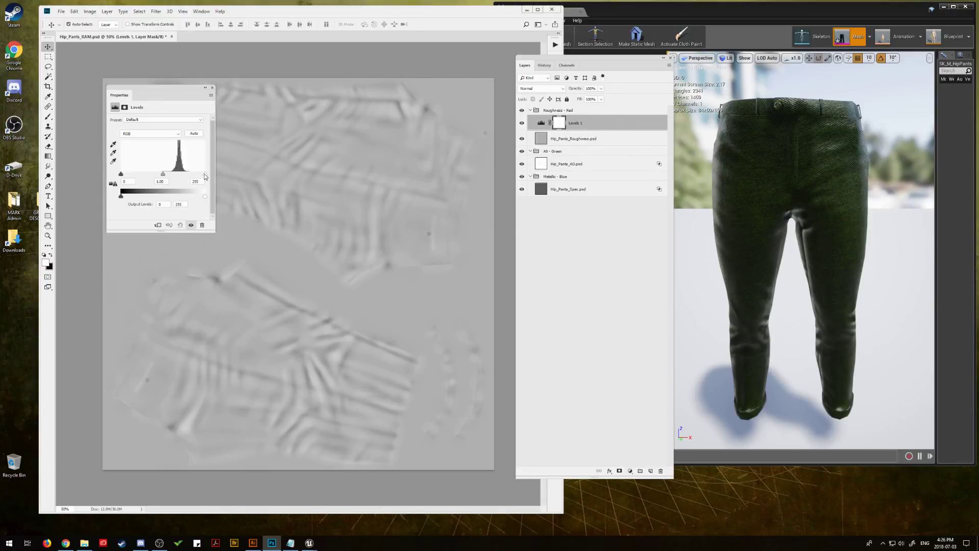
left_click_drag(204, 174, 191, 173)
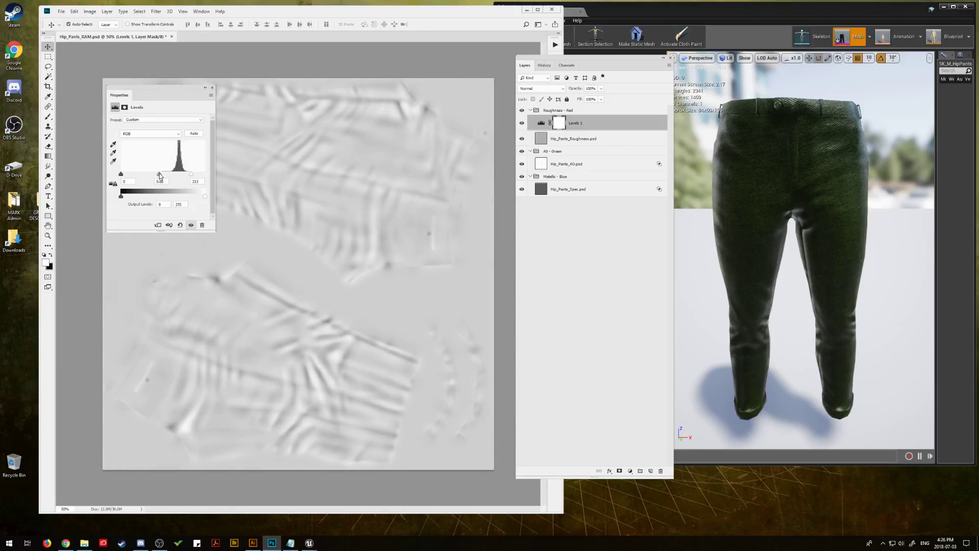
left_click_drag(159, 172, 187, 176)
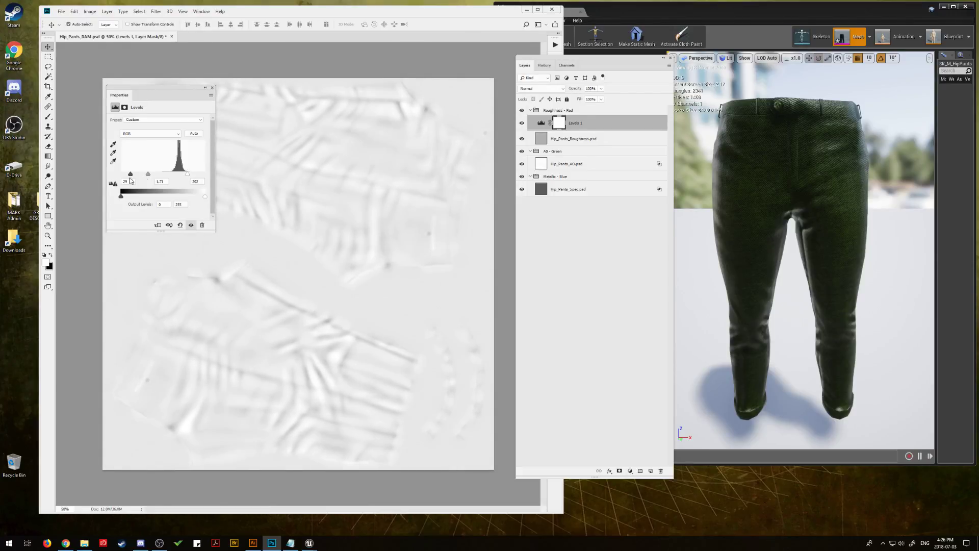
left_click_drag(130, 174, 128, 174)
left_click(212, 88)
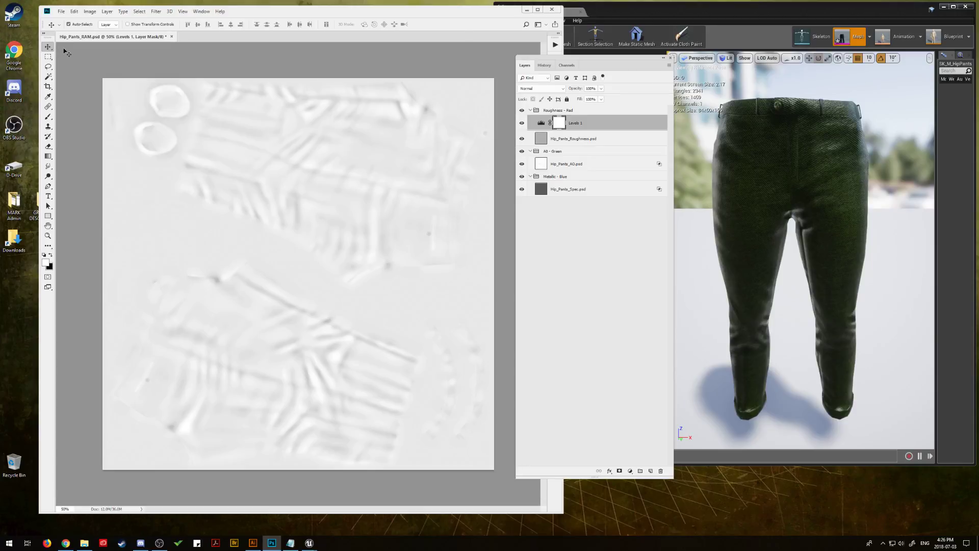
Duplicate the Levels 1 and Hip_Pants_Roughness.psd layers together and merge the copies into a single layer.
left_click(610, 141)
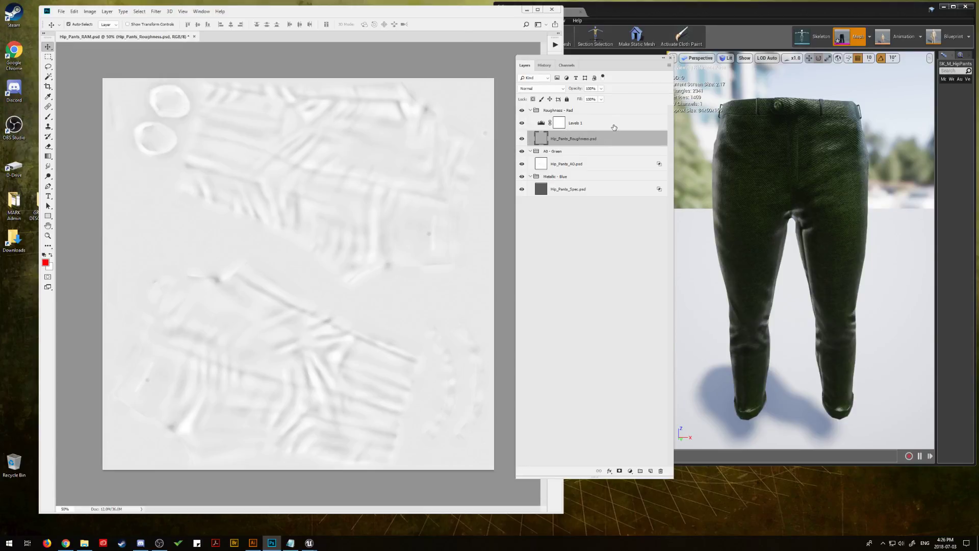
left_click(614, 123, "shift")
right_click(614, 125)
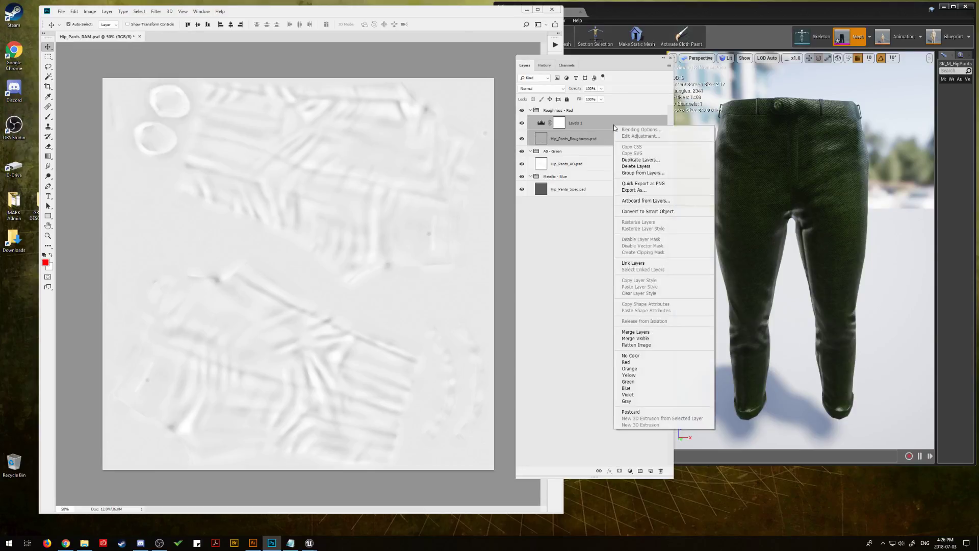
left_click(634, 331)
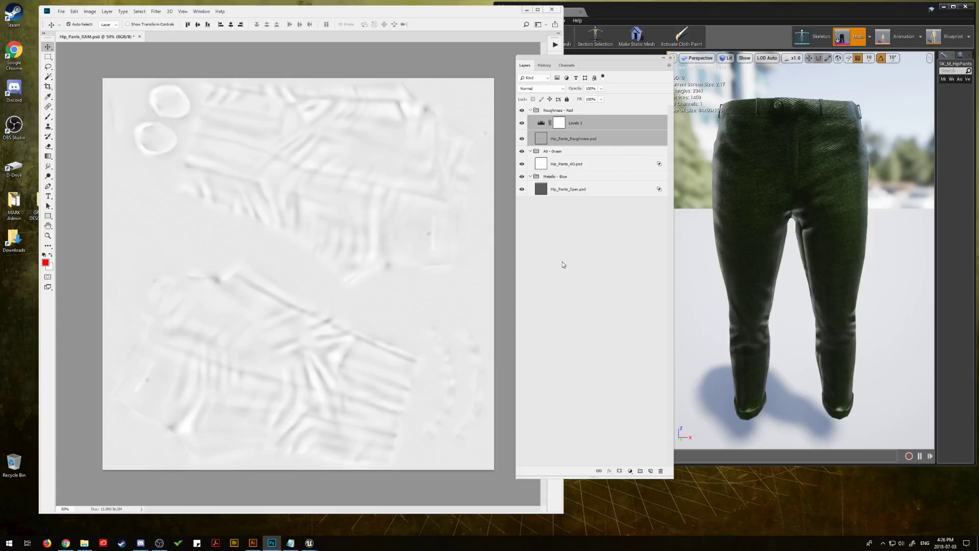
right_click(608, 127)
left_click(630, 161)
left_click(552, 162)
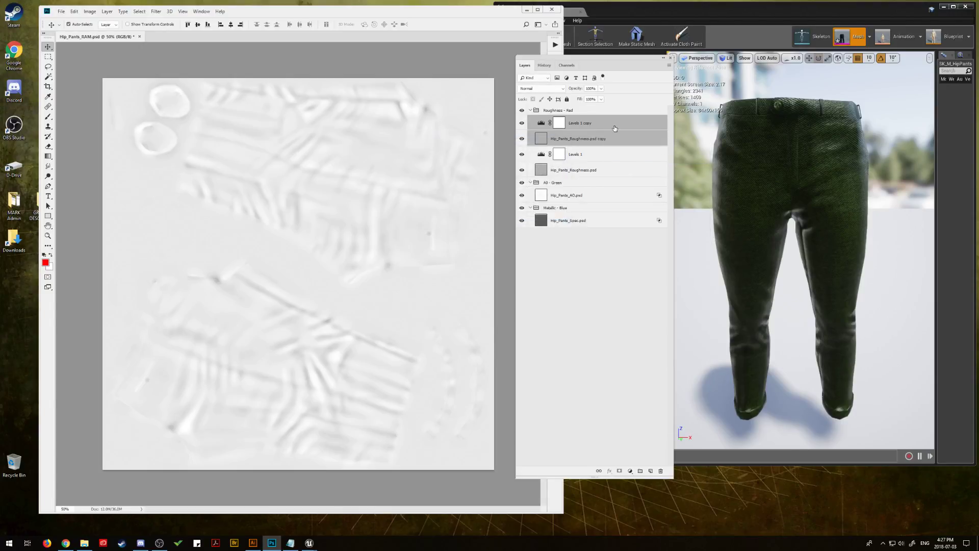
right_click(615, 128)
left_click(641, 332)
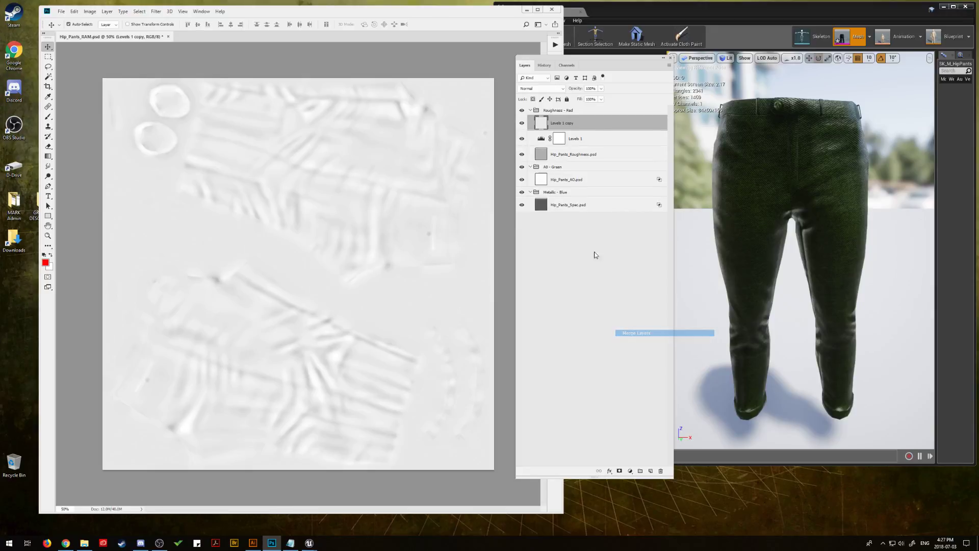
Limit the merged roughness layer to the red channel by disabling G and B in its blending options.
key("space")
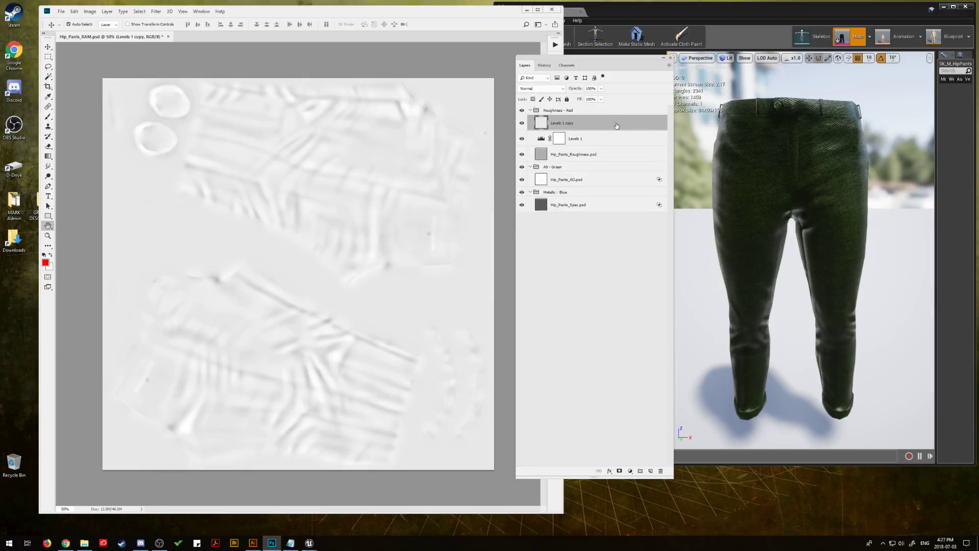
double_click(617, 126)
left_click(724, 316)
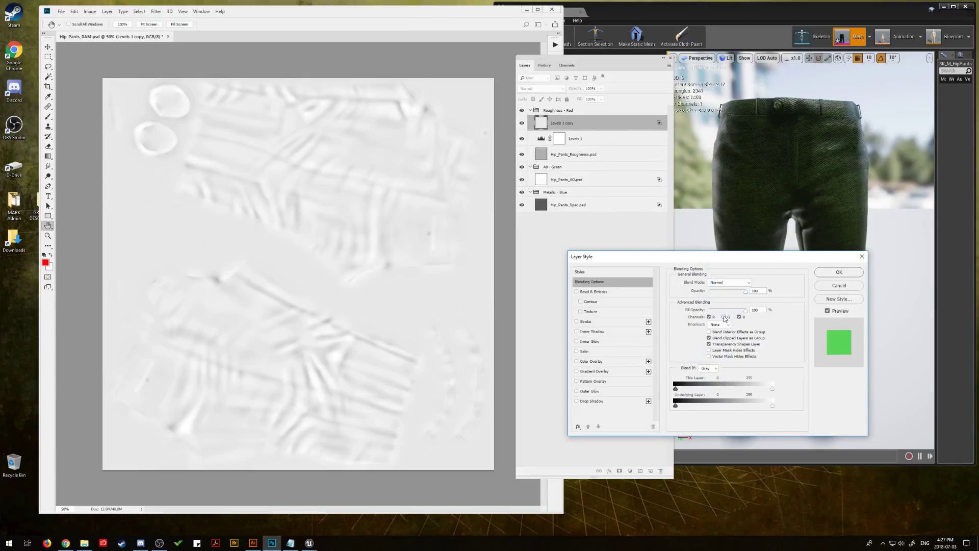
left_click(739, 316)
left_click(839, 272)
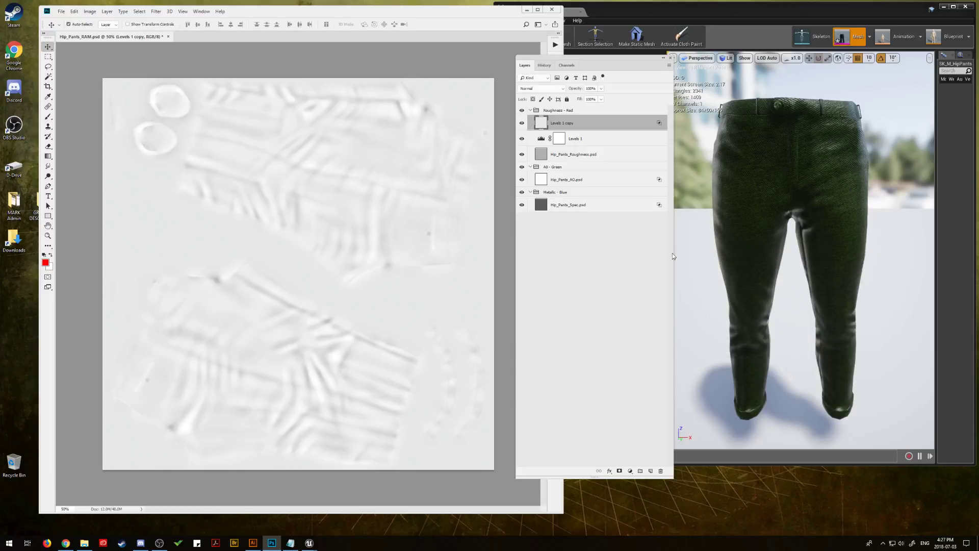
Hide the original Levels 1 and Hip_Pants_Roughness.psd layers and select the merged roughness layer.
left_click(597, 242)
left_click(522, 138)
left_click(603, 139)
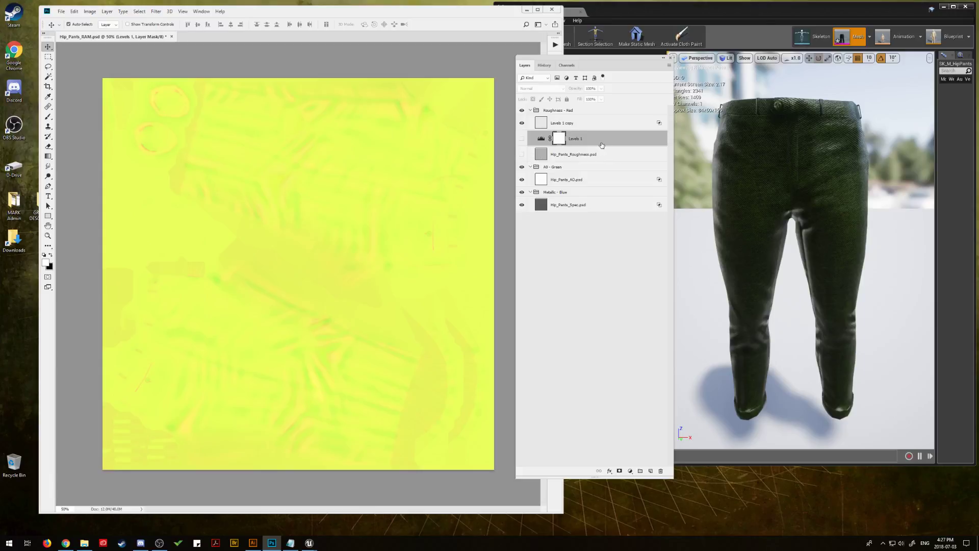
left_click(597, 124)
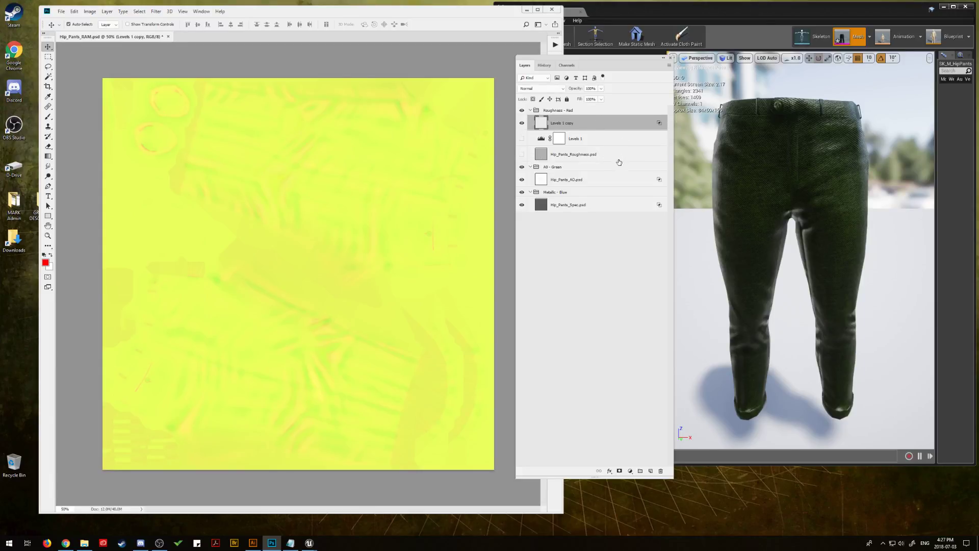
mouse_move(629, 124)
left_mouse_down()
mouse_move(627, 156)
mouse_move(620, 124)
left_mouse_up()
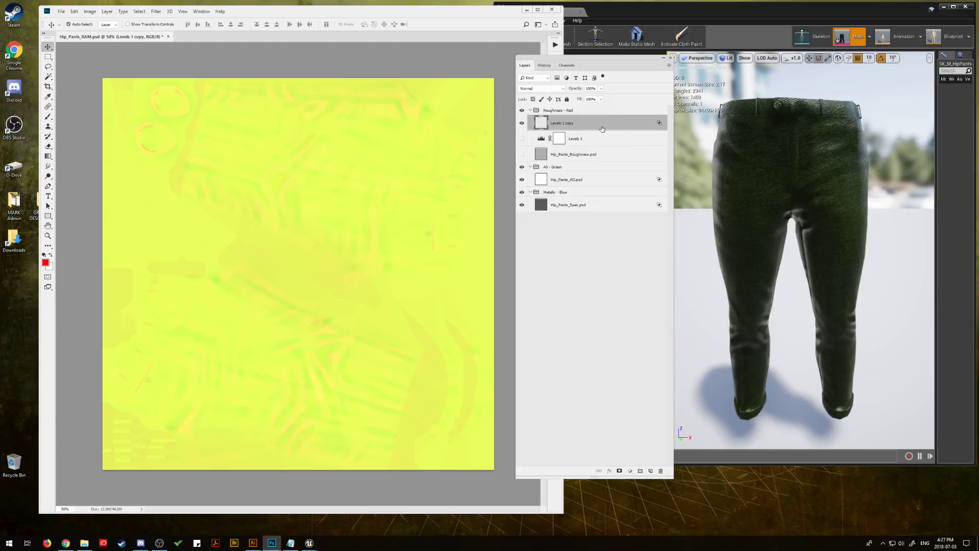
Flatten the RAM texture to one background layer, discarding the hidden layers.
left_click(107, 11)
left_click(128, 303)
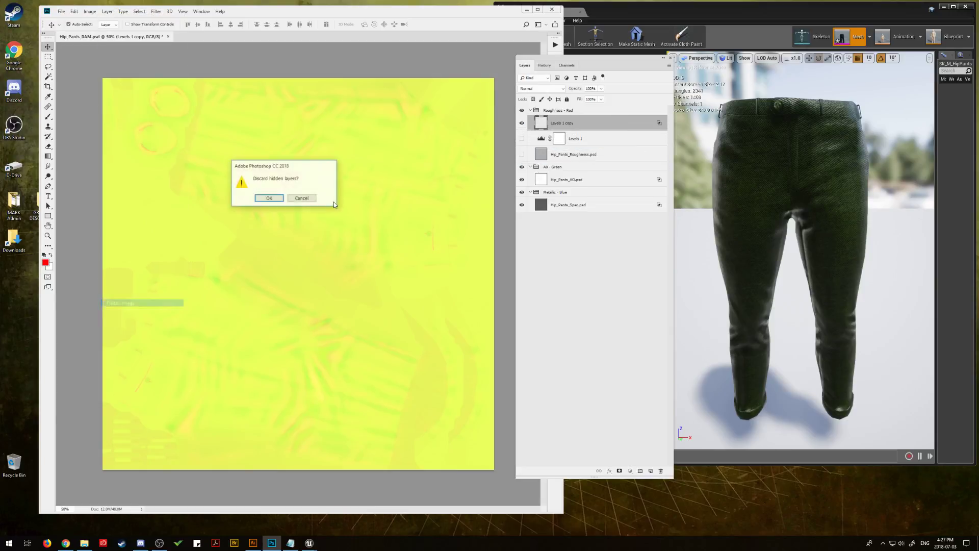
left_click(269, 198)
Save the flattened texture in Targa format over the existing T_Hipster_Pants_RAM file in the Hip Set folder.
left_click(60, 11)
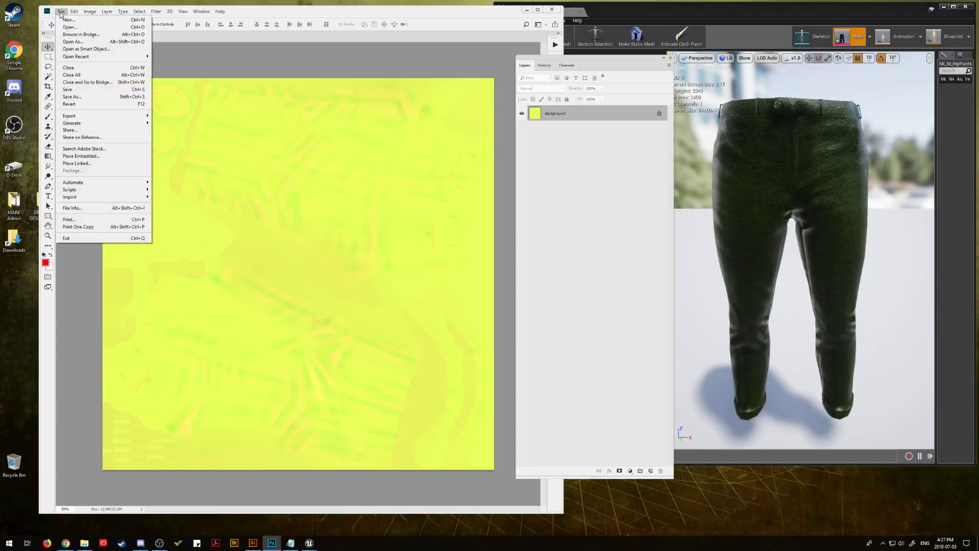
left_click(77, 99)
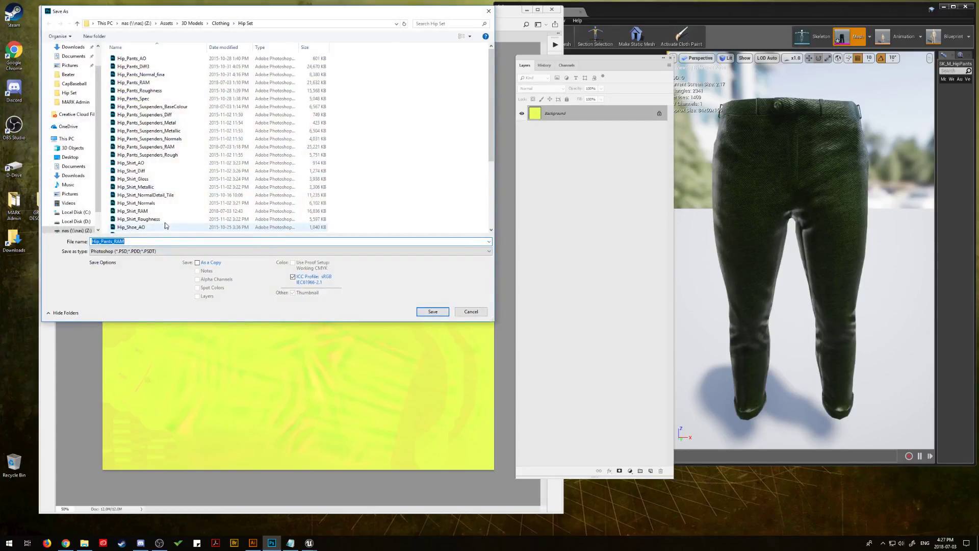
scroll(165, 225, "down", 4)
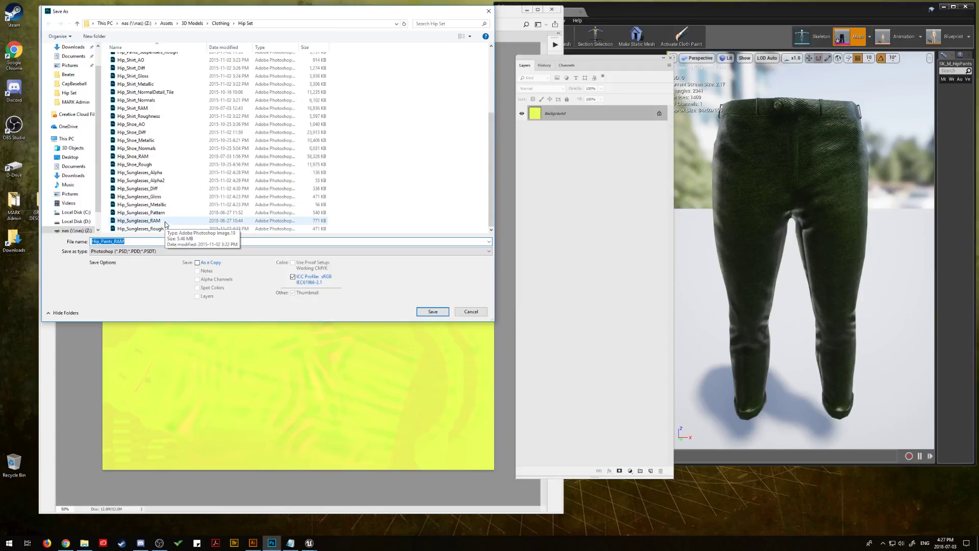
left_click(164, 251)
left_click(98, 374)
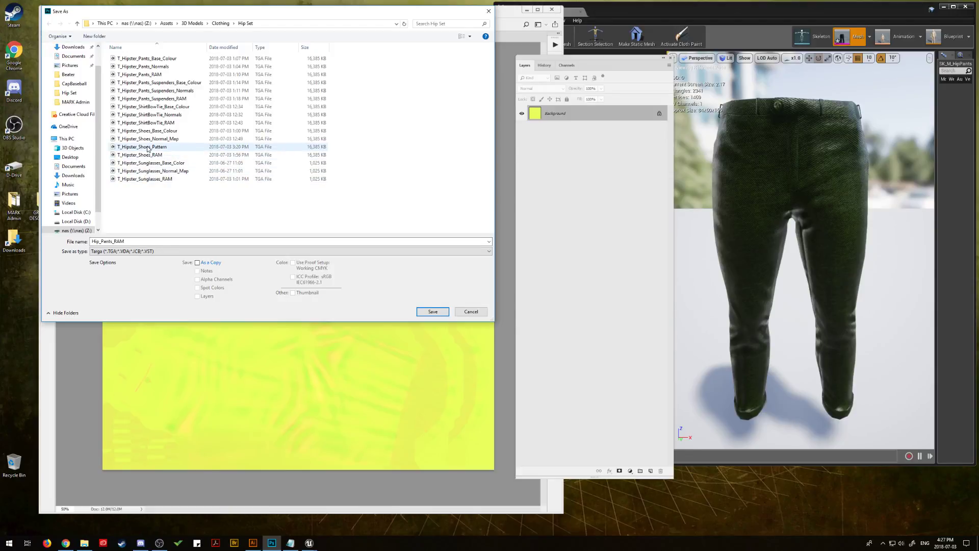
left_click(145, 75)
left_click(433, 311)
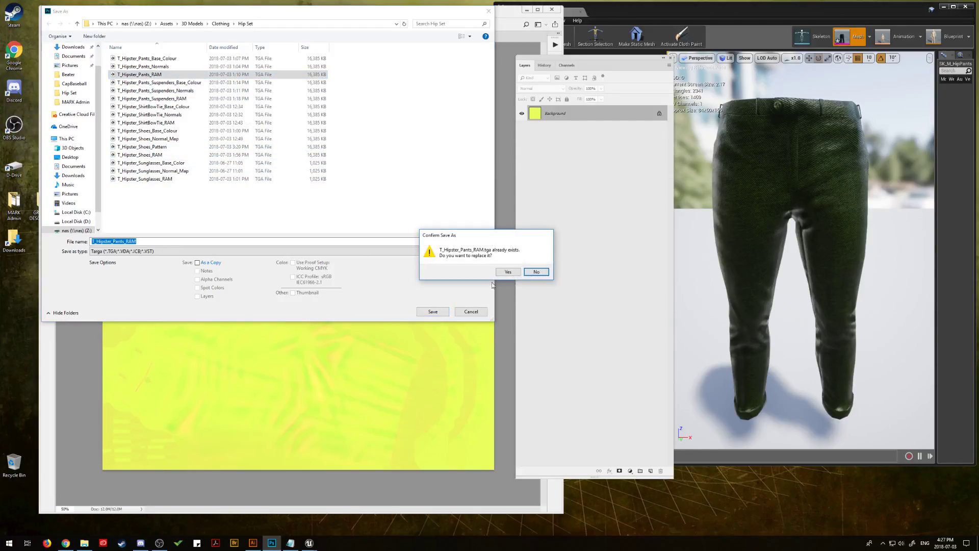
left_click(502, 274)
left_click(510, 179)
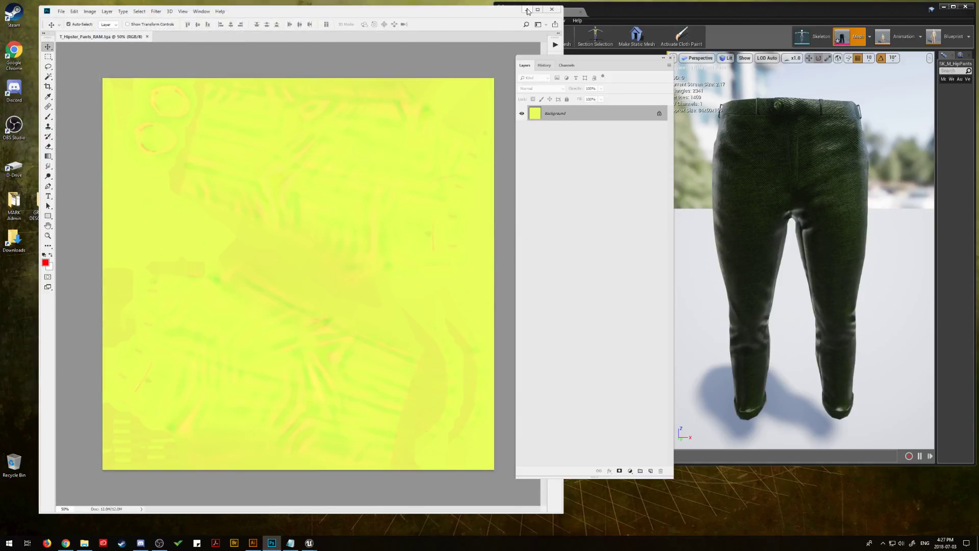
Switch back to Unreal Editor, update the T_Hipster_Pants_RAM texture from the new file and inspect the green pants material from other angles.
left_click(527, 10)
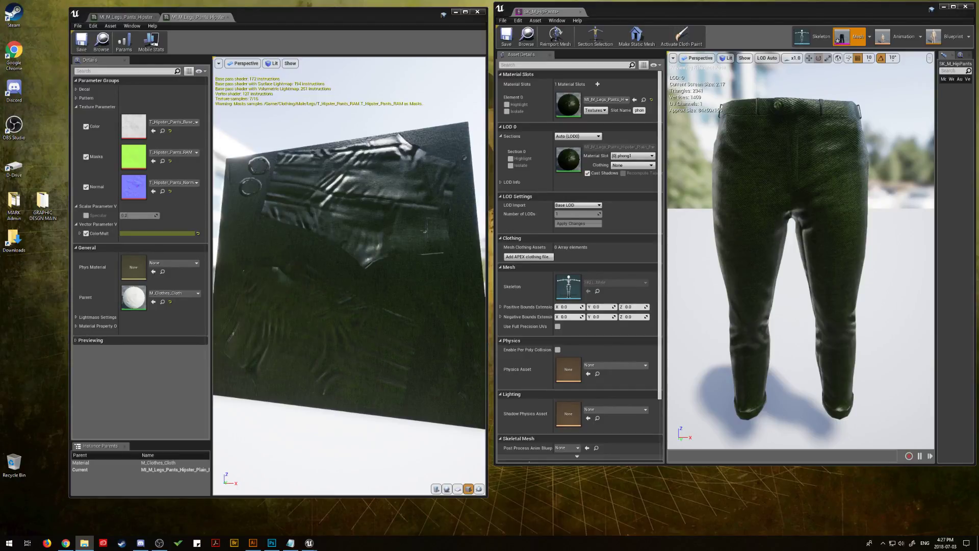
left_click(428, 226)
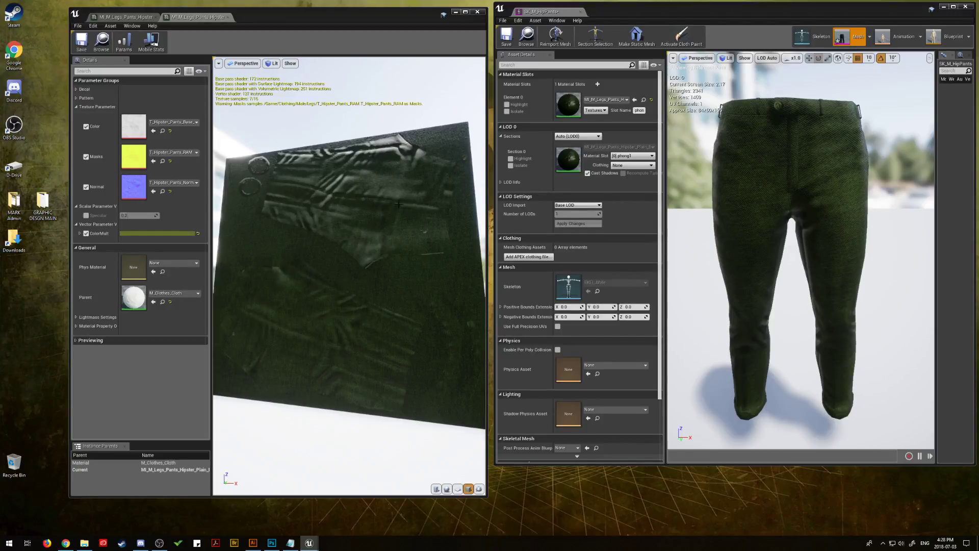
mouse_move(308, 205)
left_mouse_down()
mouse_move(295, 214)
mouse_move(291, 255)
mouse_move(316, 224)
mouse_move(357, 229)
mouse_move(378, 219)
mouse_move(306, 224)
mouse_move(347, 214)
mouse_move(346, 202)
mouse_move(311, 215)
left_mouse_up()
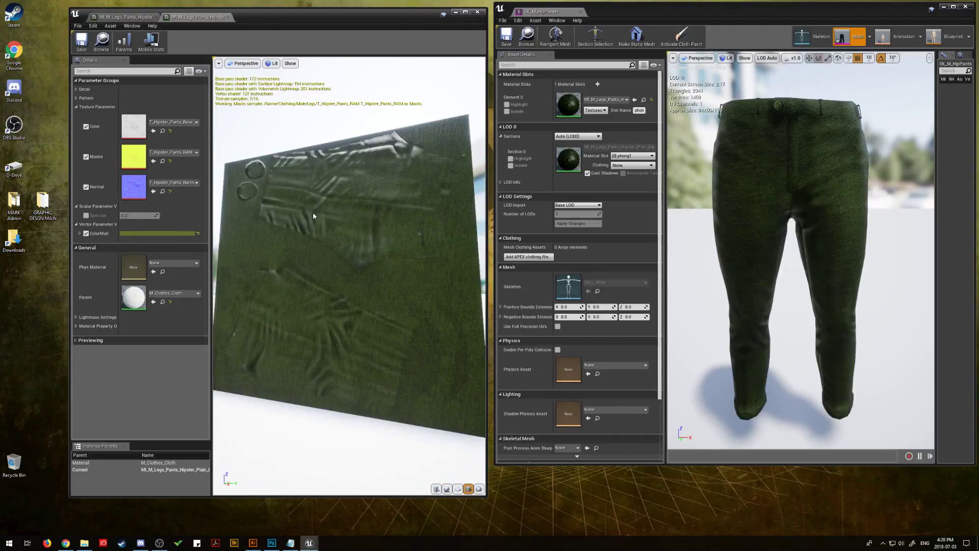
mouse_move(357, 226)
left_mouse_down()
mouse_move(360, 214)
mouse_move(357, 226)
left_mouse_up()
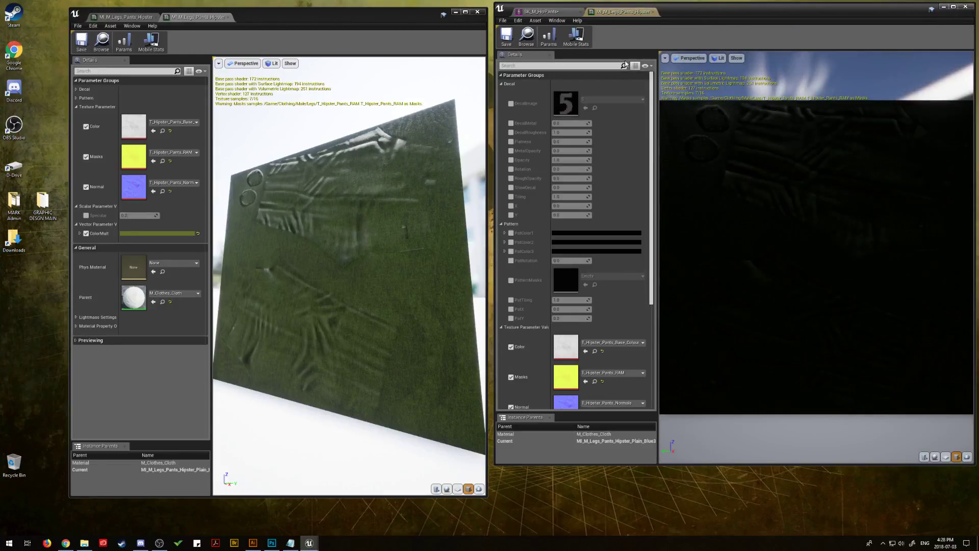
Dock the blue pants material instance beside the other pants instances and collapse its Decal and Pattern parameter groups.
left_click_drag(625, 14, 310, 220)
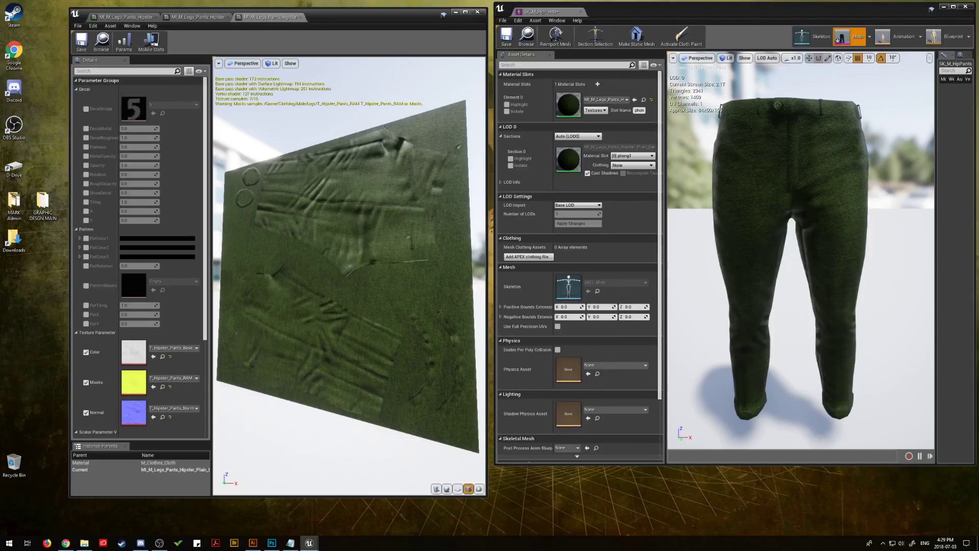
key("alt+Tab")
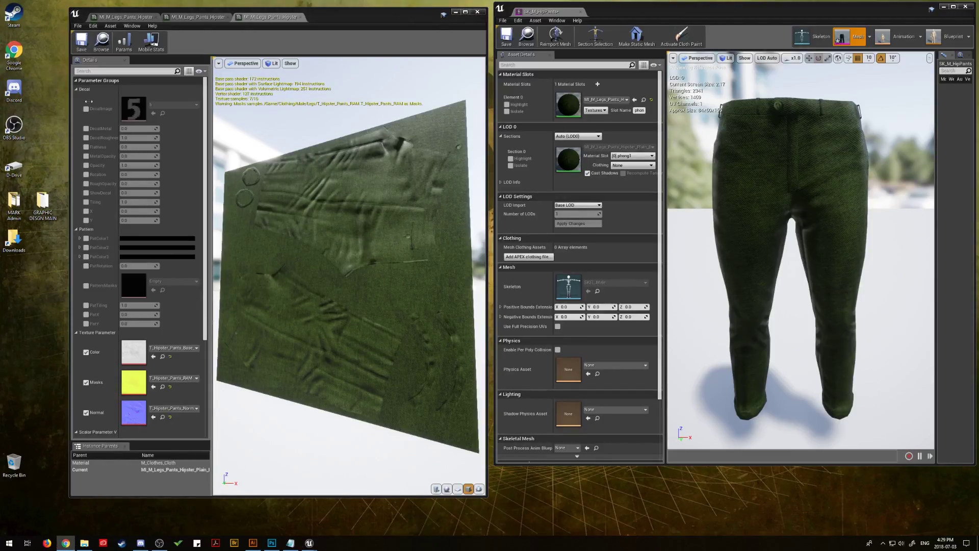
left_click(76, 91)
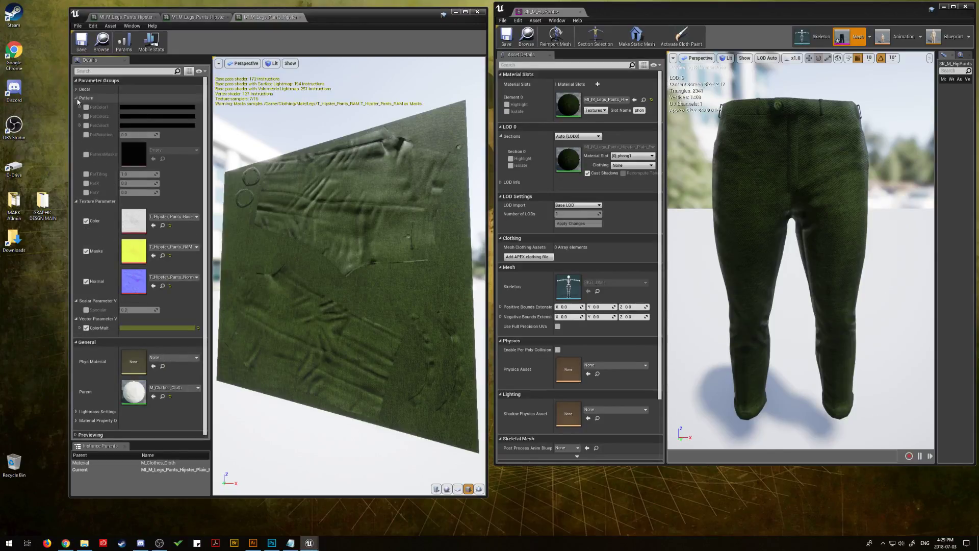
left_click(77, 98)
Set the blue instance's ColorMult to hex sRGB 002a63 and assign the instance to the pants mesh's Element 0 material slot.
left_click(158, 233)
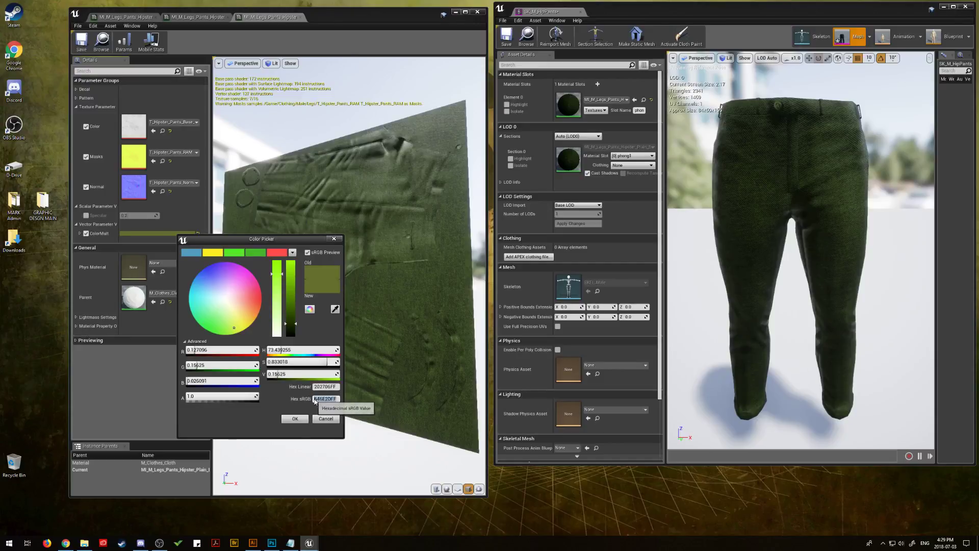
right_click(320, 400)
left_click(341, 438)
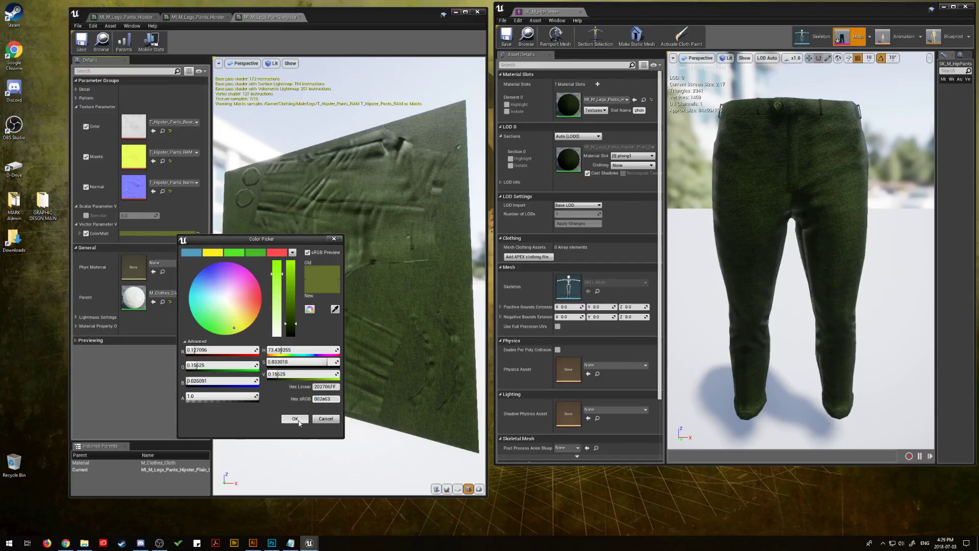
left_click(296, 418)
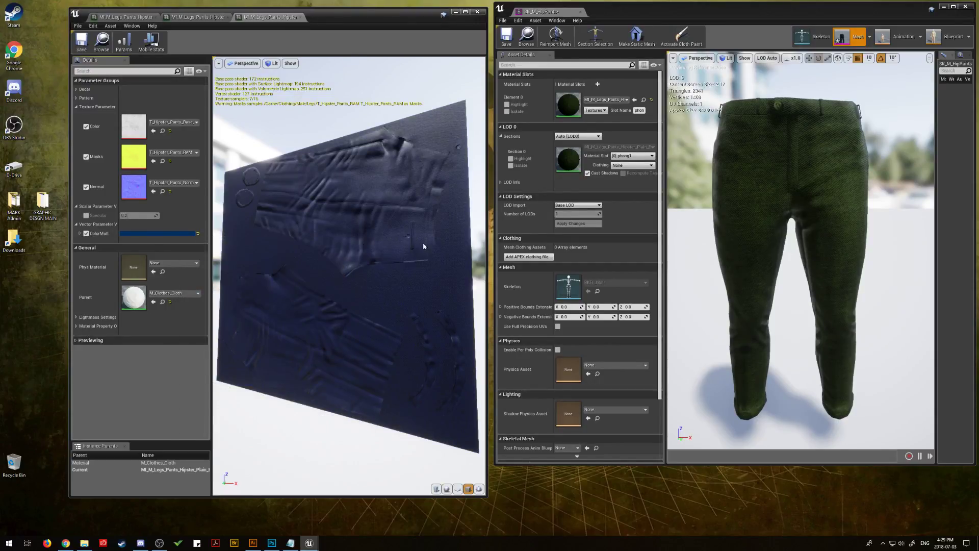
left_click_drag(978, 128, 570, 108)
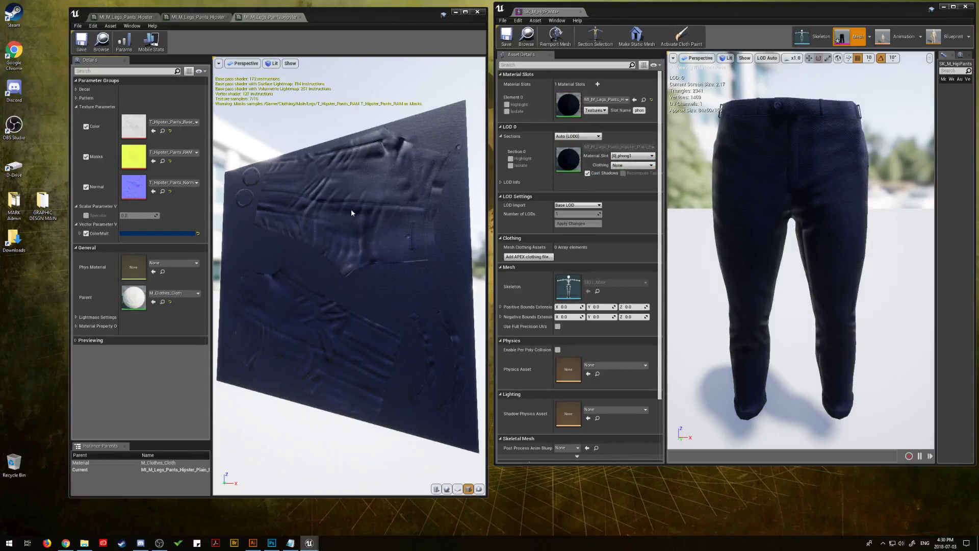
Reduce the ColorMult color's saturation to about 0.40 on the navy pants material instance.
left_click(172, 235)
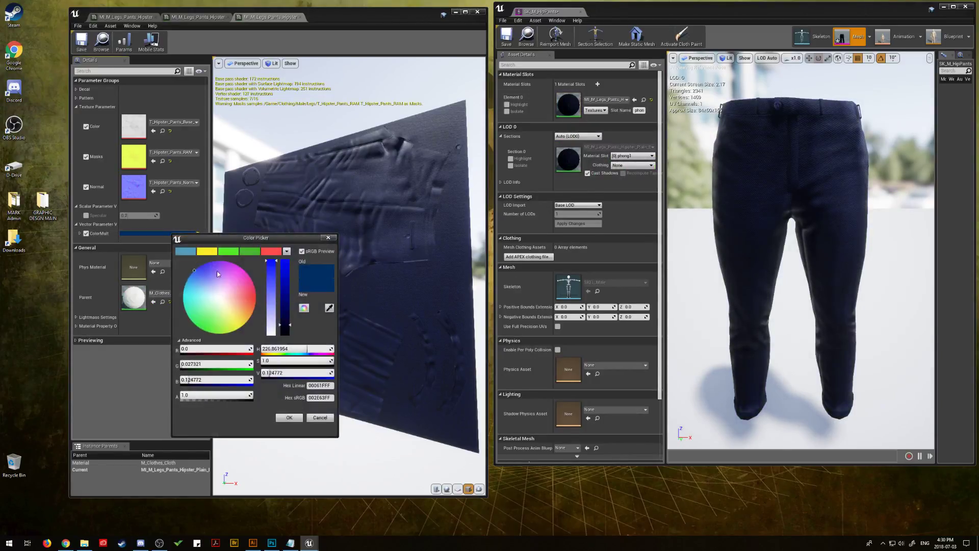
left_click_drag(267, 263, 265, 309)
left_click(289, 417)
left_click_drag(316, 357, 386, 335)
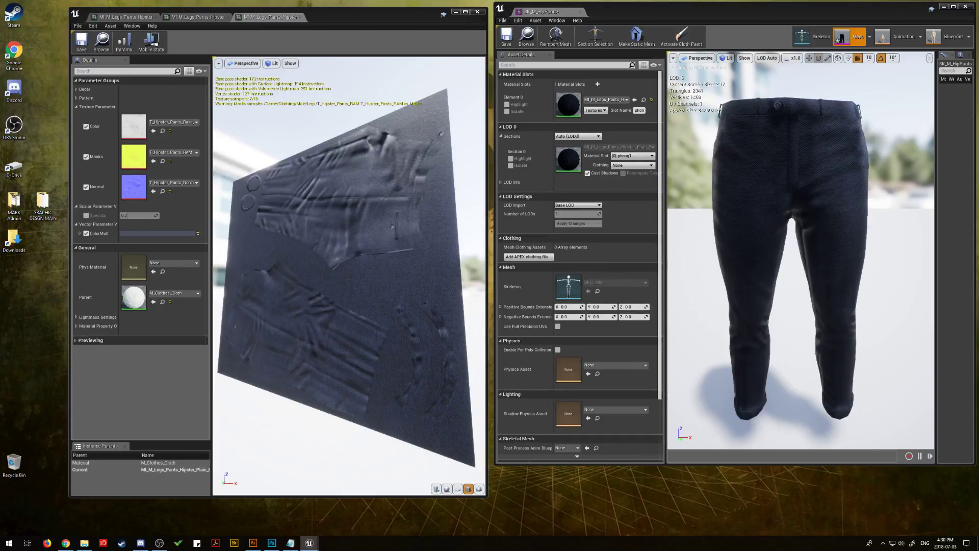
Assign another plain hipster pants material instance to the mesh's material slot and open it alongside the others with its Decal and Pattern groups collapsed.
left_click_drag(978, 118, 569, 106)
double_click(568, 105)
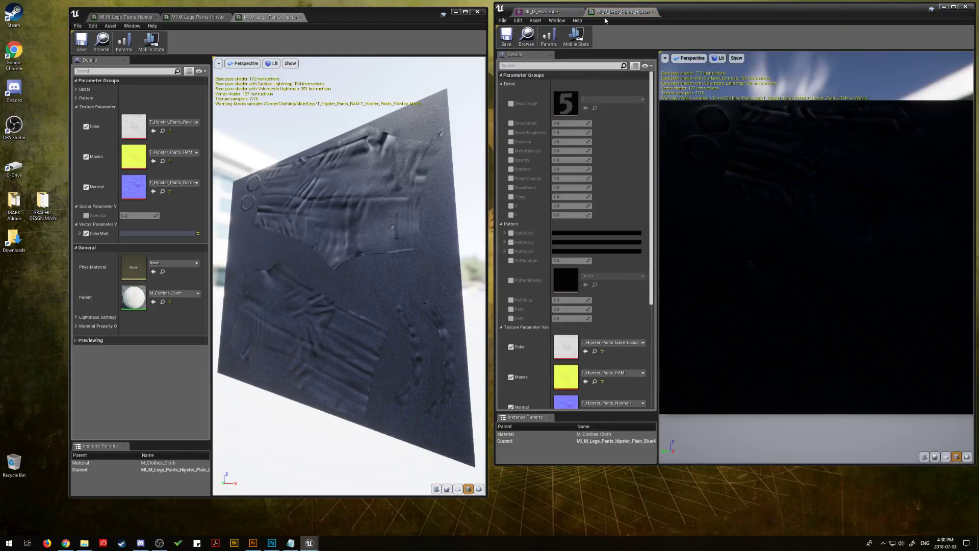
left_click_drag(610, 15, 339, 17)
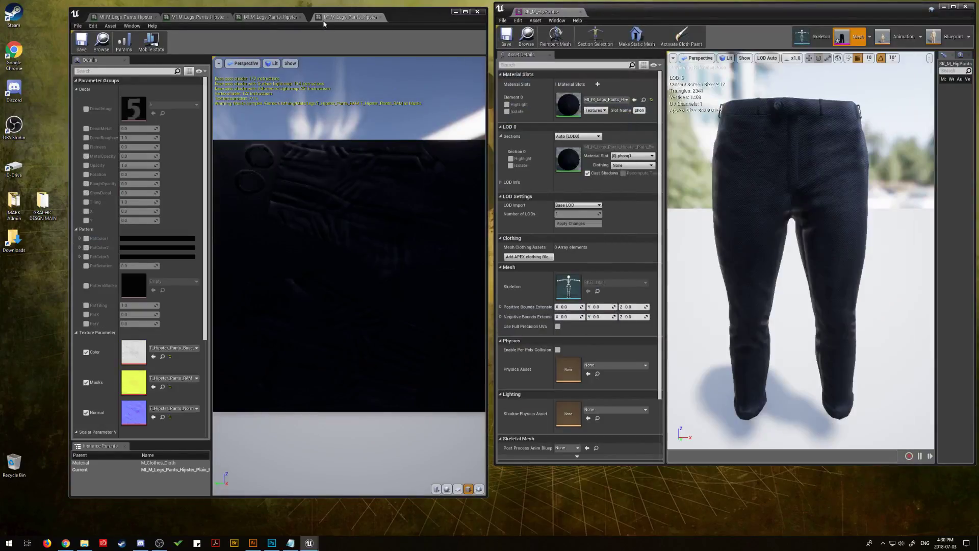
left_click_drag(321, 191, 452, 201)
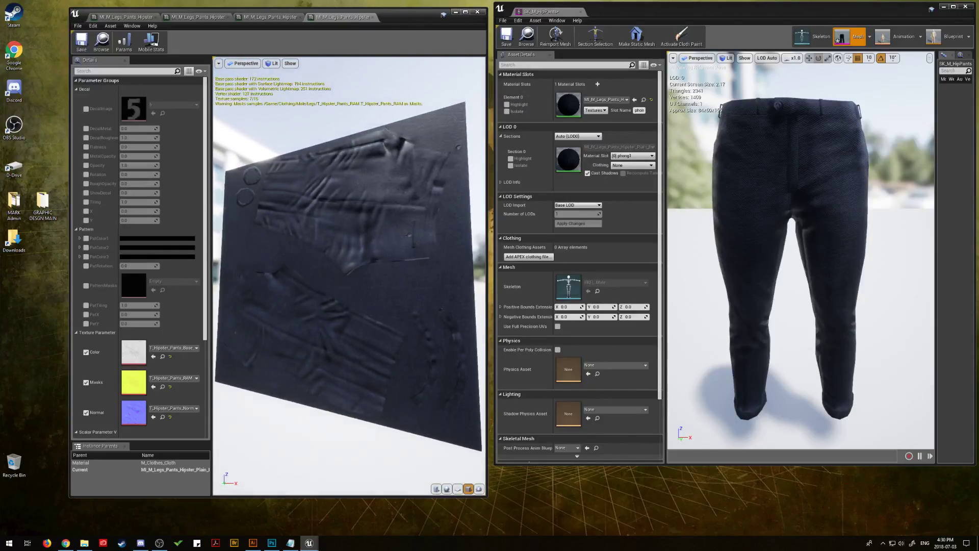
left_click(76, 90)
left_click(77, 98)
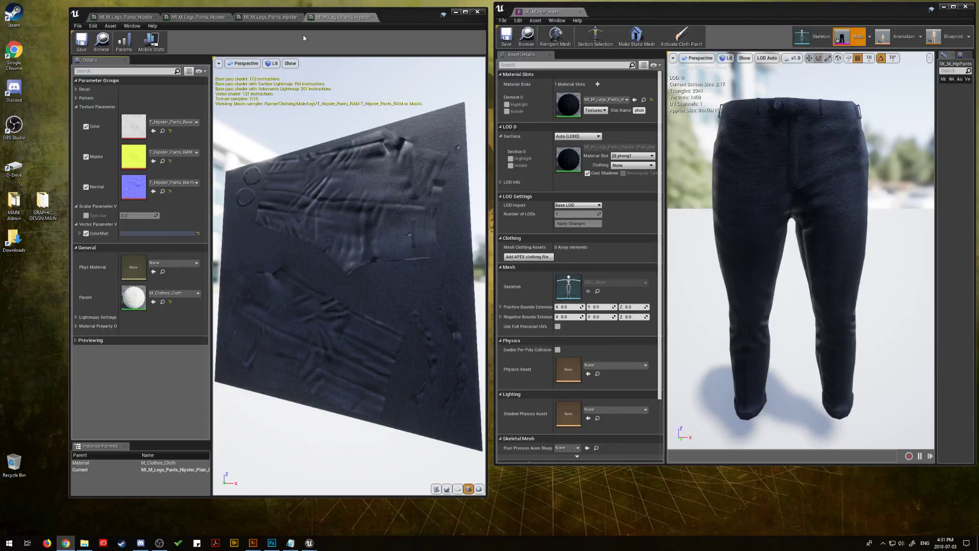
Set the ColorMult color to the orange sRGB hex value D2691EFF.
left_click(163, 234)
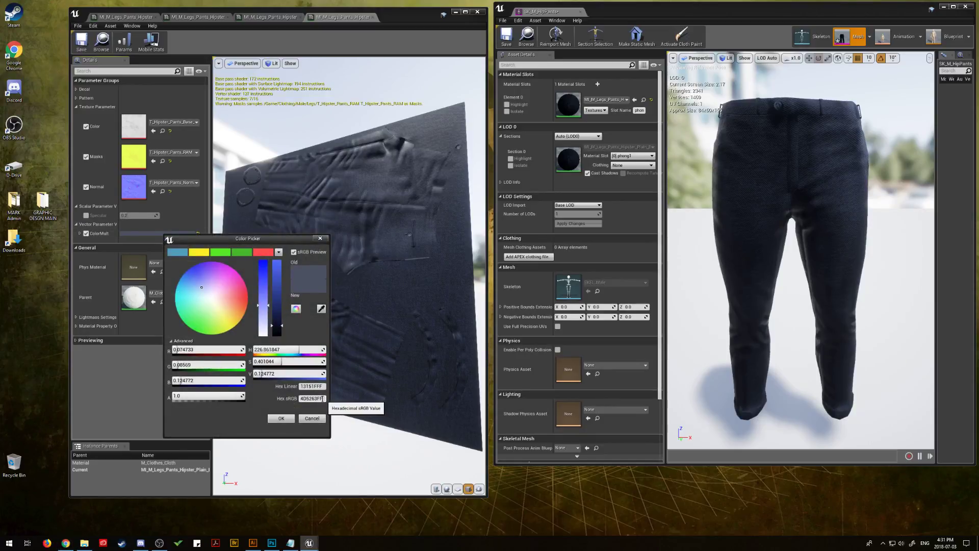
left_click(302, 399)
right_click(306, 398)
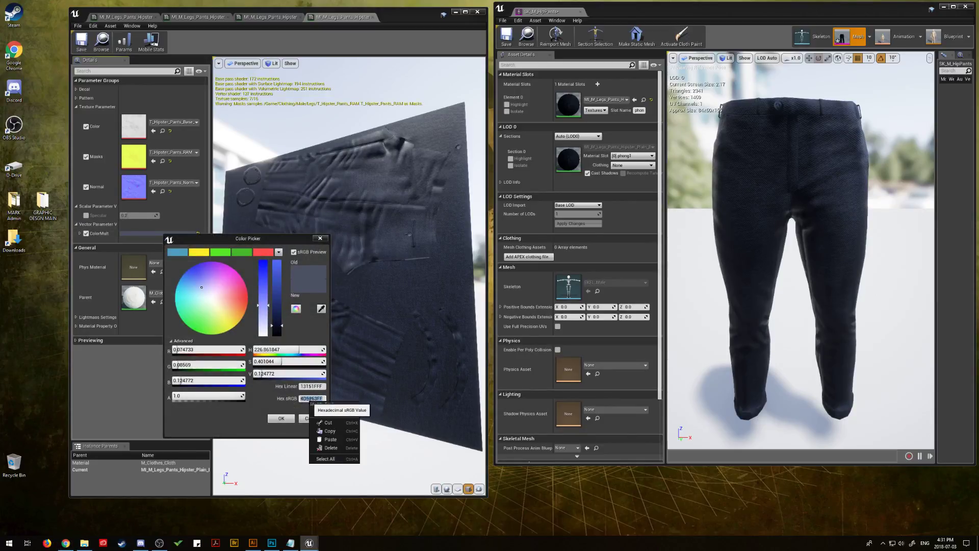
left_click(329, 442)
left_click(281, 418)
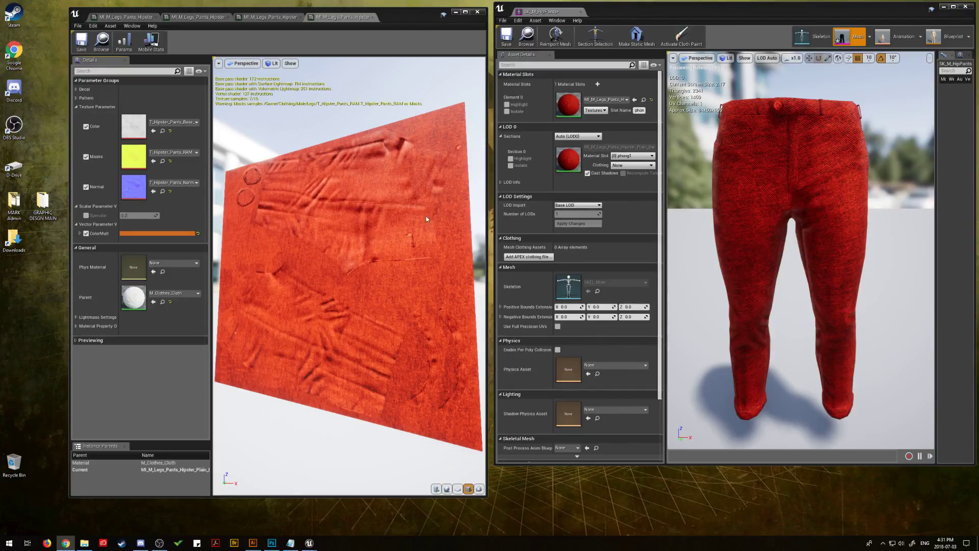
Replace the orange ColorMult color with the copied dark brown sRGB hex value.
left_click(166, 233)
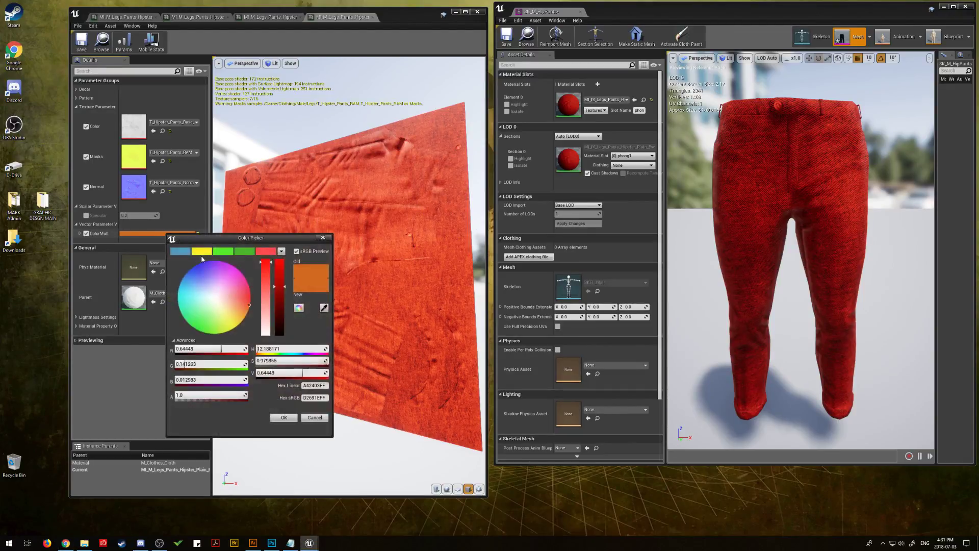
left_click(324, 399)
right_click(310, 398)
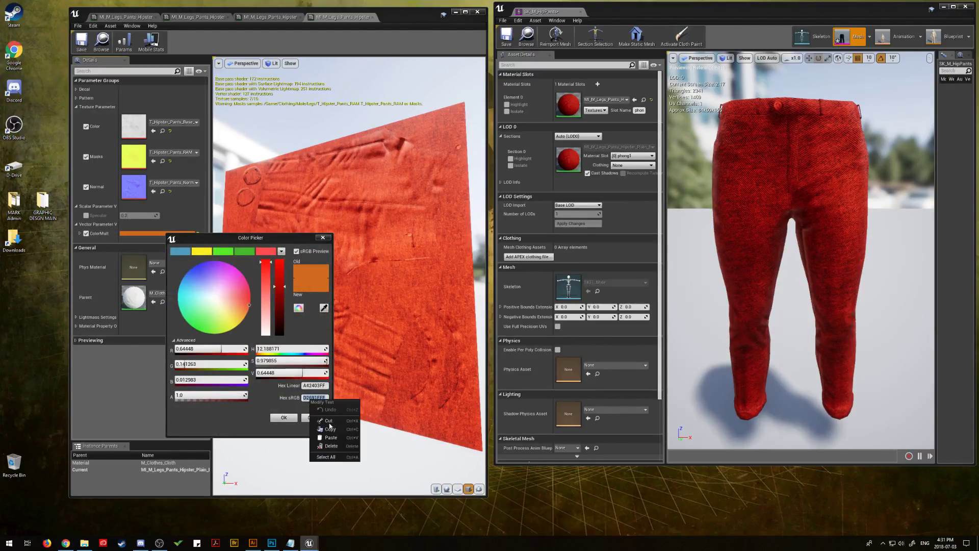
left_click(331, 438)
left_click(284, 417)
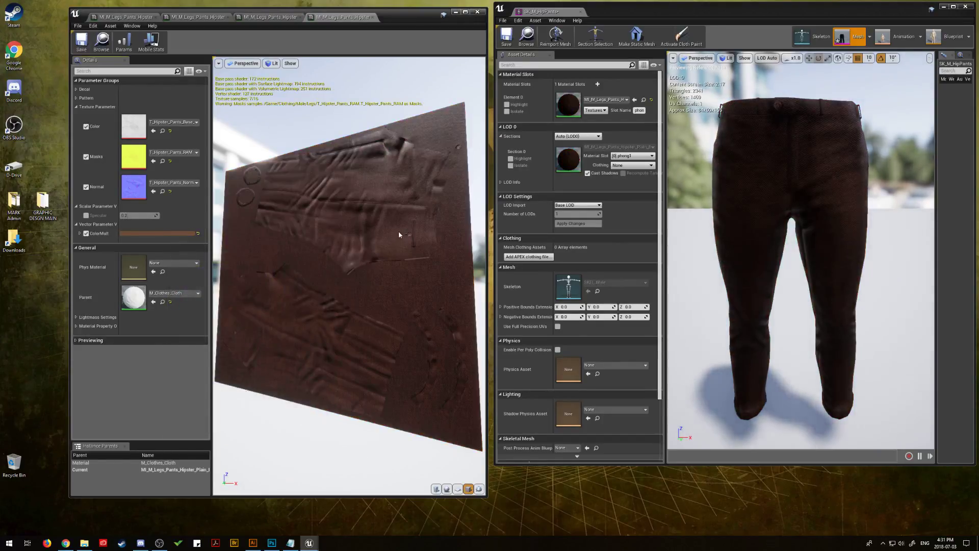
Lower the saturation of the brown ColorMult color to about 0.635.
left_click(173, 234)
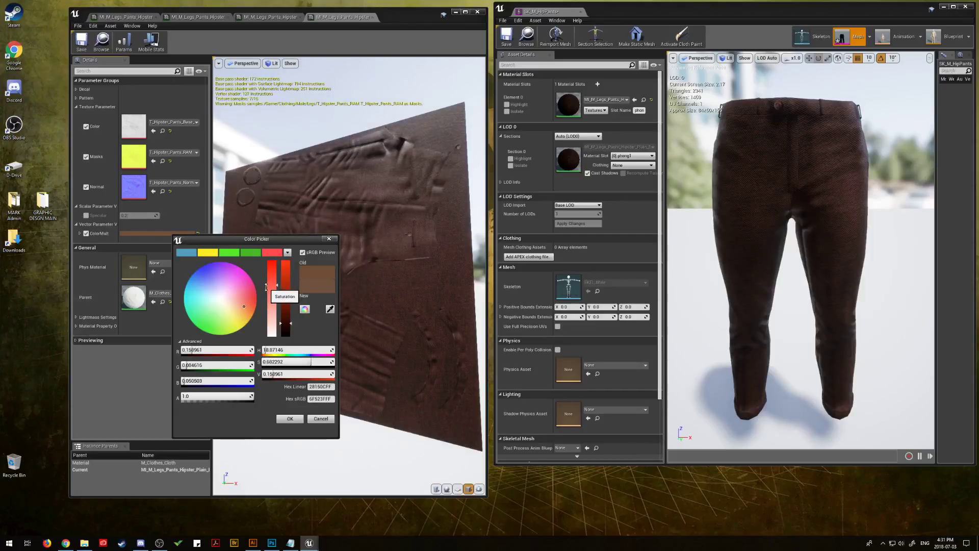
left_click_drag(266, 285, 267, 291)
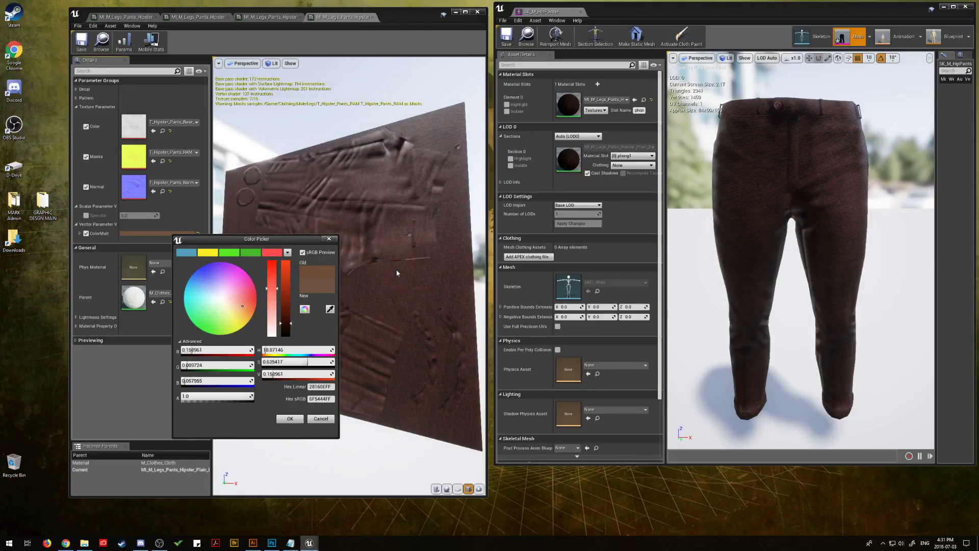
left_click(290, 419)
mouse_move(335, 286)
left_mouse_down()
mouse_move(411, 285)
mouse_move(415, 265)
mouse_move(454, 278)
mouse_move(443, 262)
mouse_move(433, 276)
mouse_move(345, 296)
left_mouse_up()
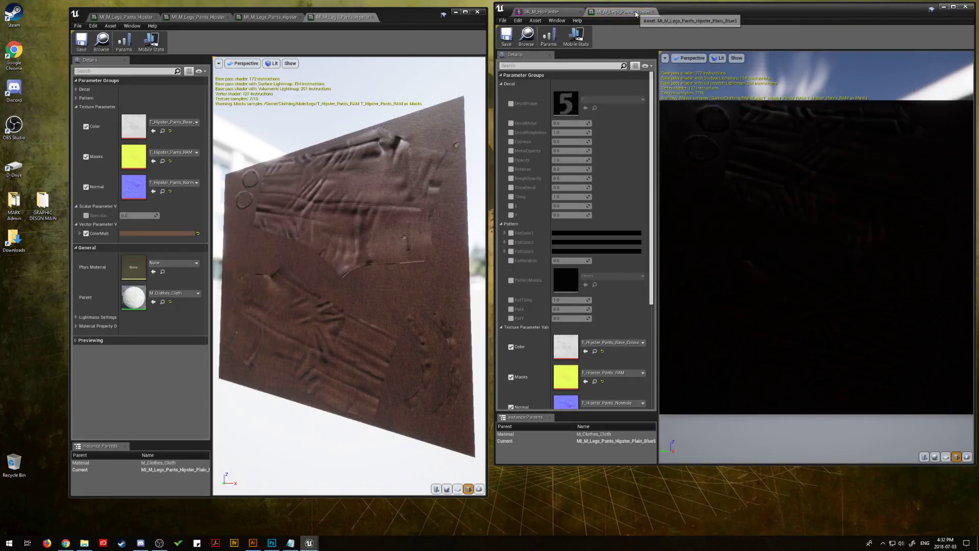
Dock the newly opened material instance with the other pants instances and collapse its Decal and Pattern parameter groups.
left_click_drag(635, 12, 306, 18)
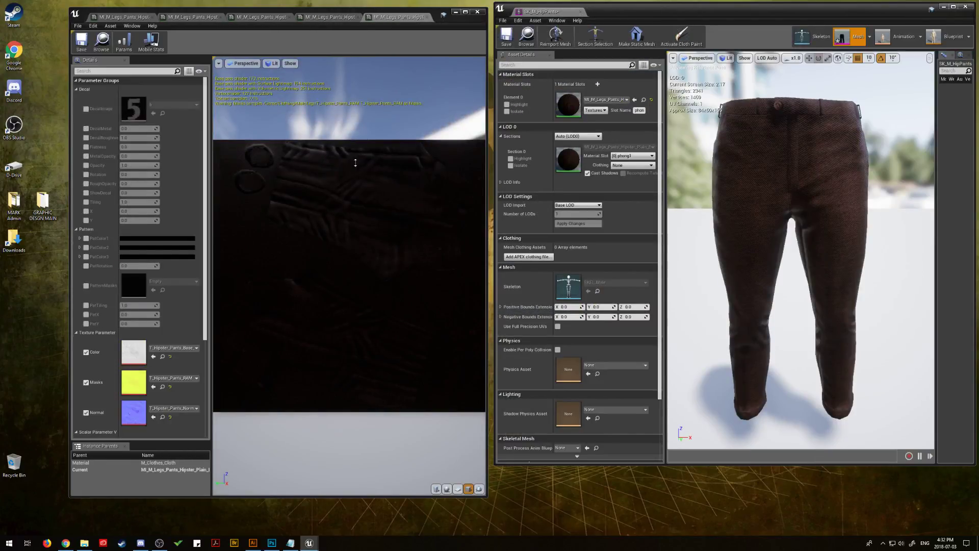
left_click_drag(355, 162, 292, 203)
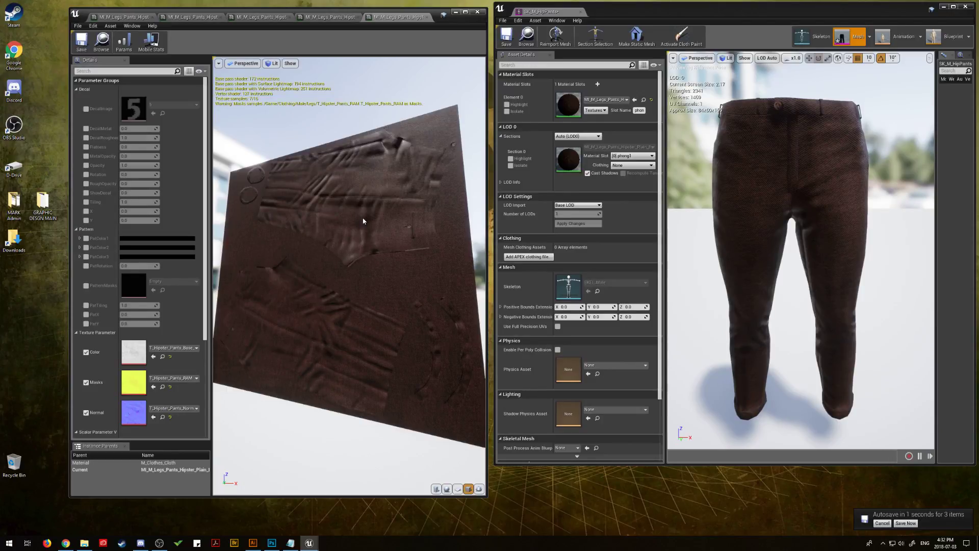
left_click(76, 88)
left_click(83, 97)
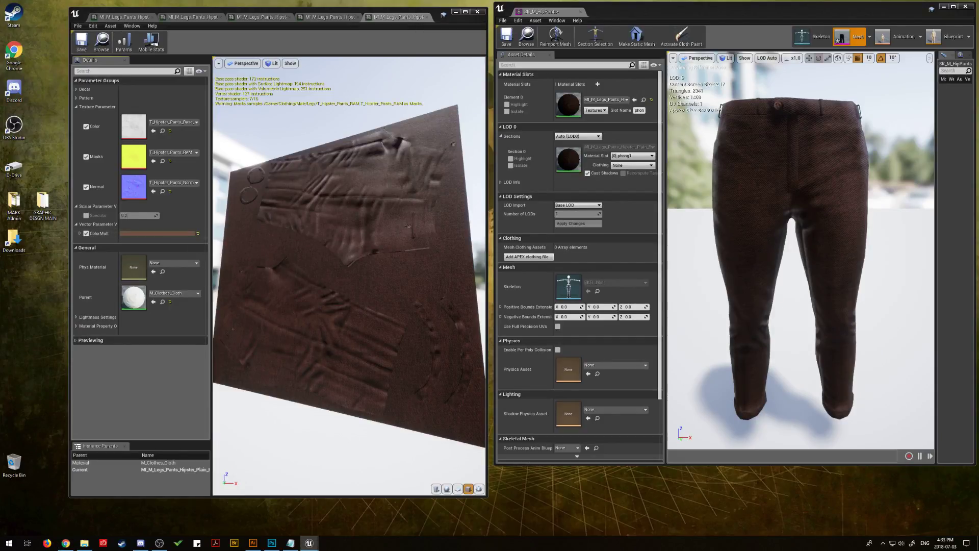
Set the ColorMult color to the dark red sRGB hex value 3C1414FF and assign the material instance to the pants mesh.
left_click(161, 234)
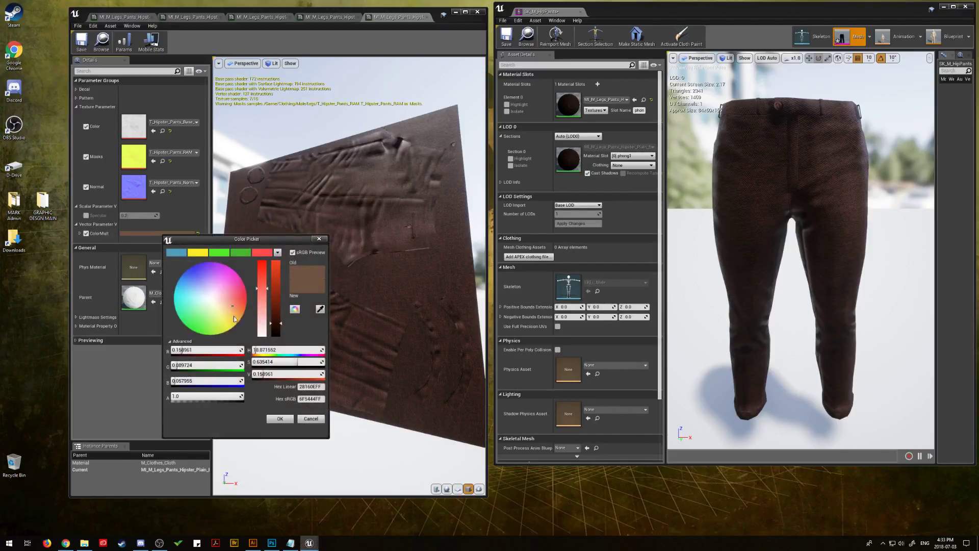
left_click(300, 399)
right_click(300, 399)
left_click(327, 438)
left_click(282, 416)
mouse_move(332, 269)
left_mouse_down()
mouse_move(367, 278)
mouse_move(334, 265)
left_mouse_up()
left_click_drag(969, 133, 568, 104)
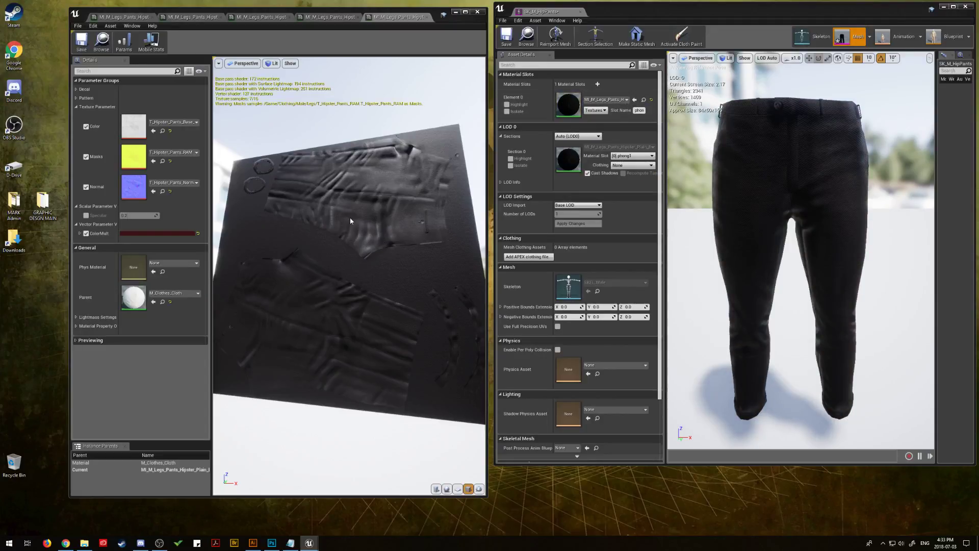
mouse_move(350, 221)
left_mouse_down()
mouse_move(326, 239)
mouse_move(372, 224)
mouse_move(339, 218)
left_mouse_up()
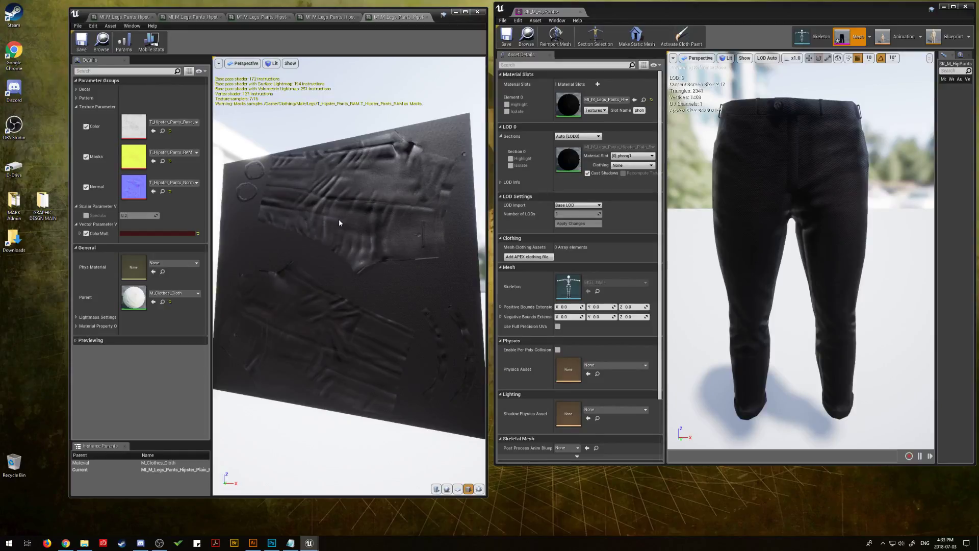
Brighten the dark red ColorMult color to a value of about 0.078 and save the material instance.
left_click(176, 233)
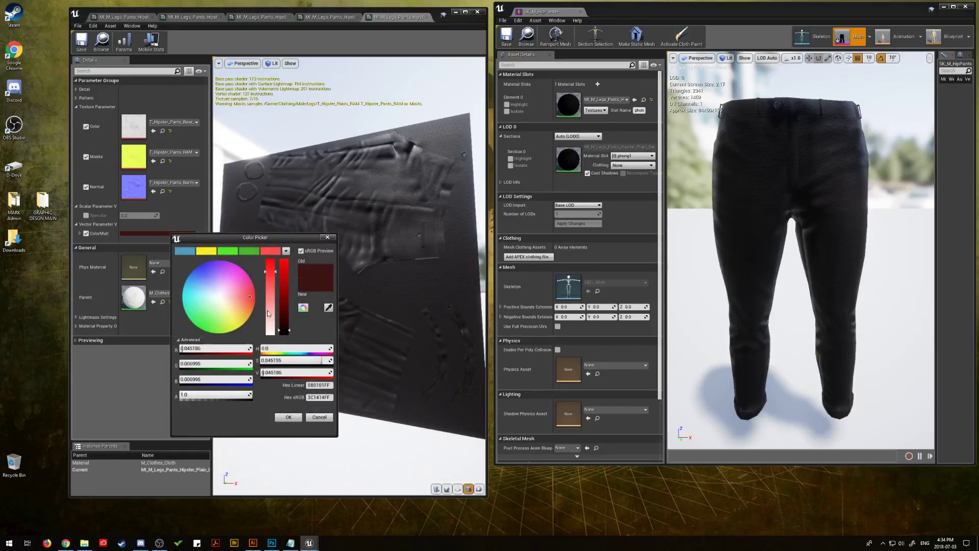
left_click_drag(290, 331, 289, 327)
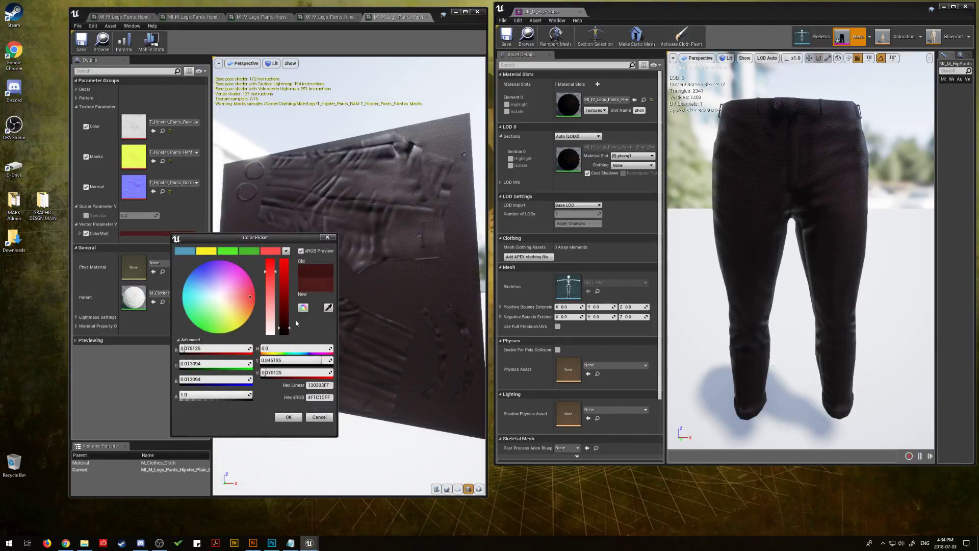
left_click(288, 417)
left_click_drag(288, 416, 339, 364)
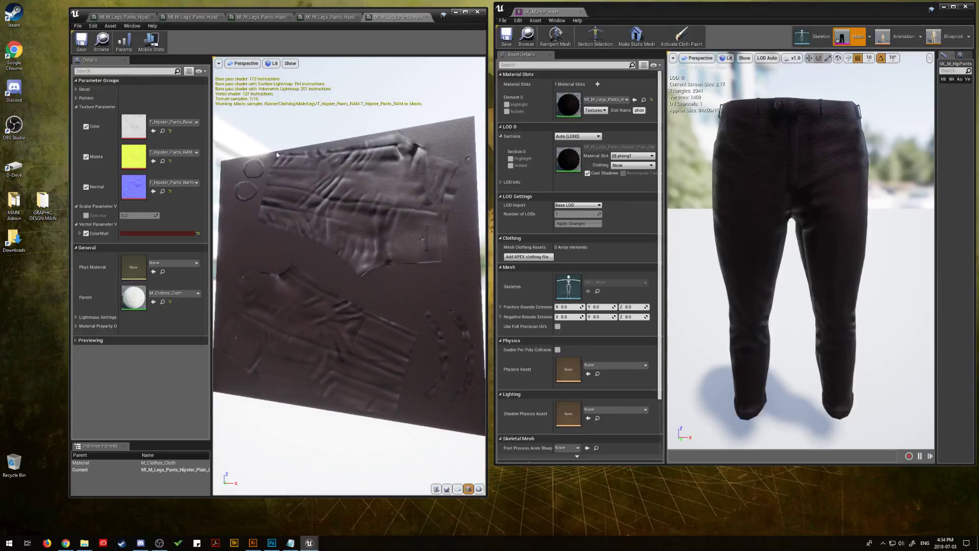
left_click(80, 45)
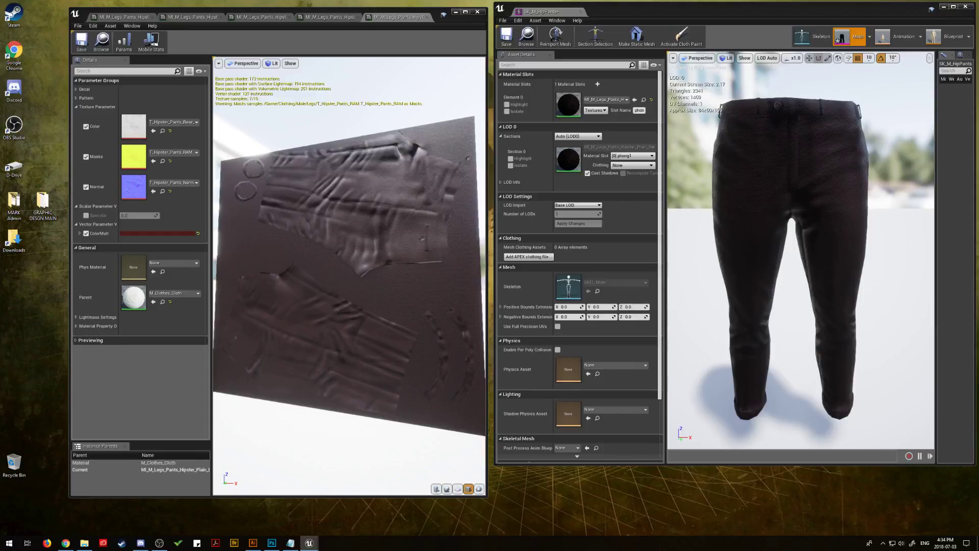
Assign another plain material instance to the pants mesh and open it beside the other instances with its Decal and Pattern groups collapsed.
left_click_drag(978, 92, 567, 102)
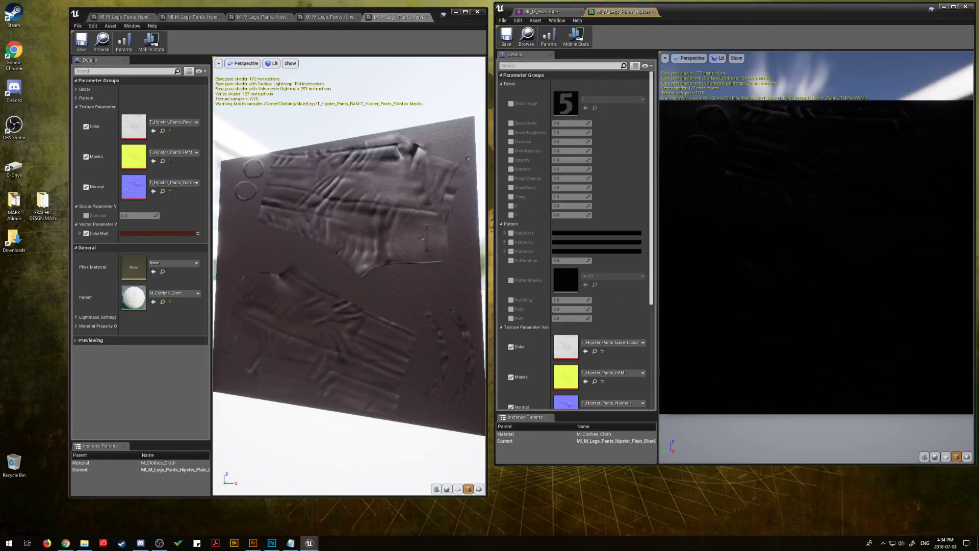
left_click_drag(603, 12, 409, 19)
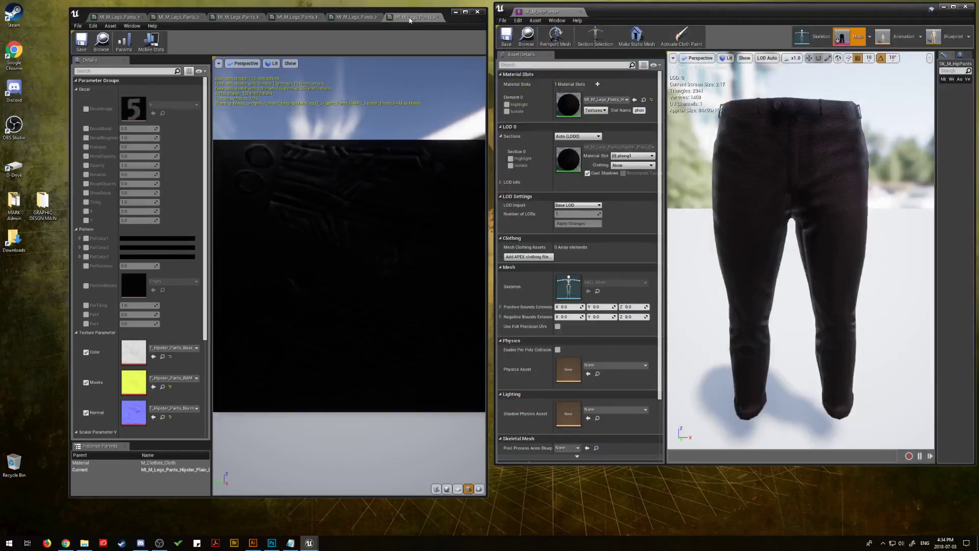
left_click(76, 88)
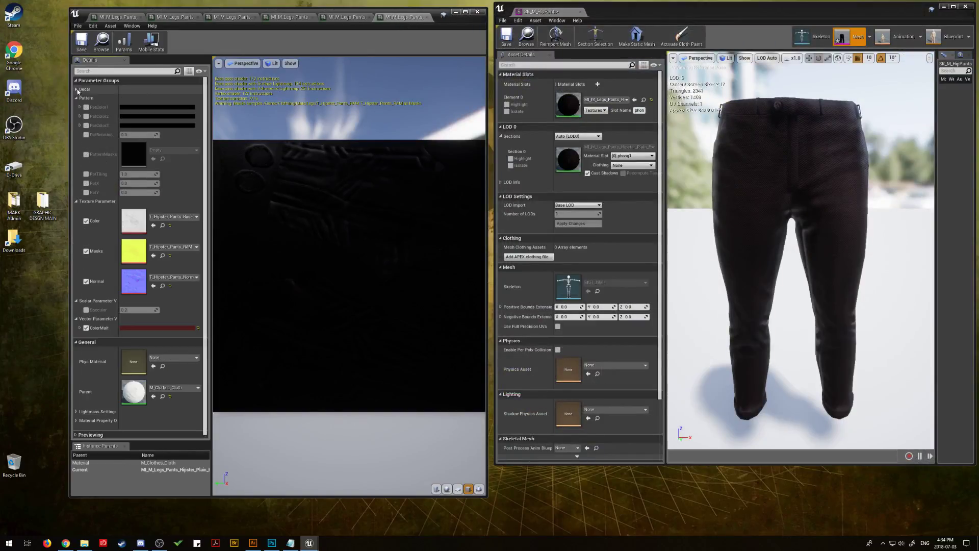
left_click(77, 98)
left_click_drag(306, 229, 382, 260)
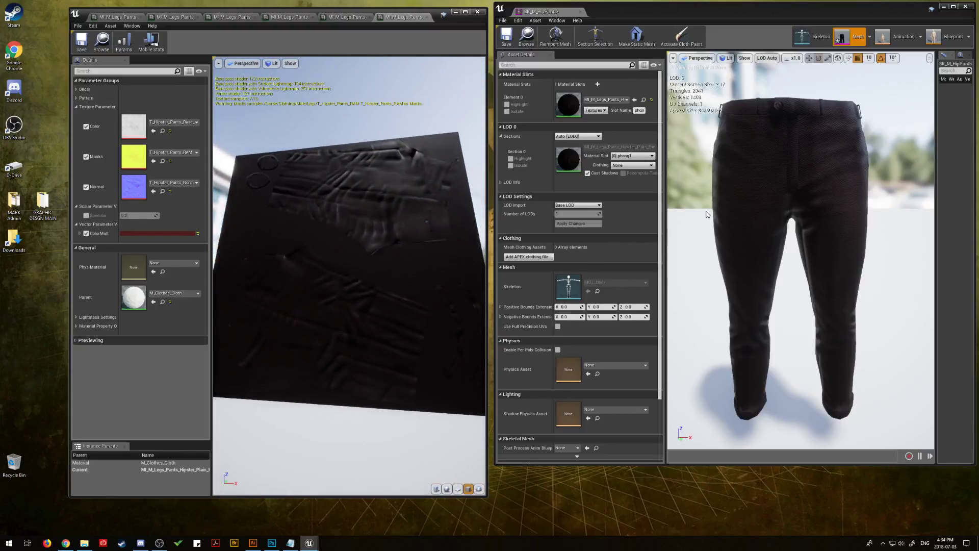
Set the ColorMult color to the copied dark teal sRGB hex value and save the material instance.
left_click(65, 542)
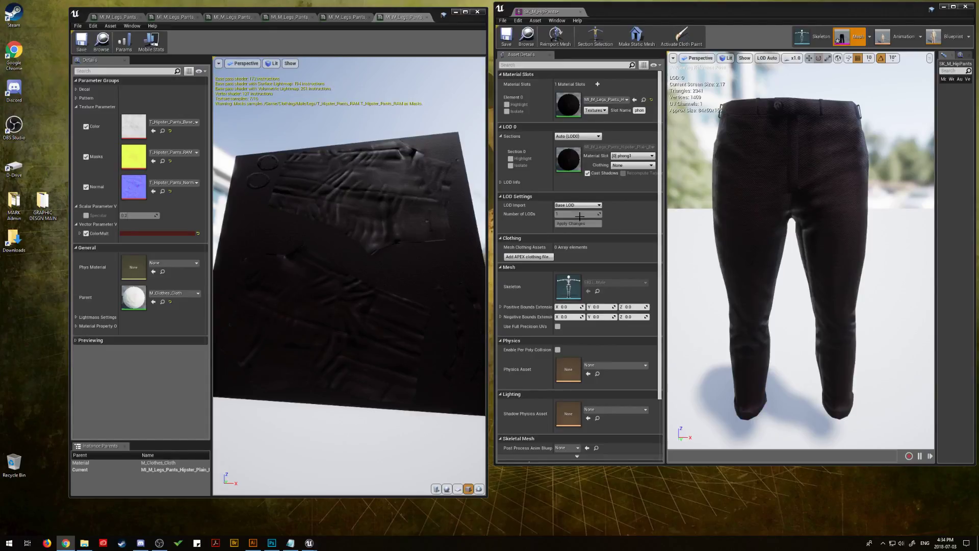
left_click(158, 233)
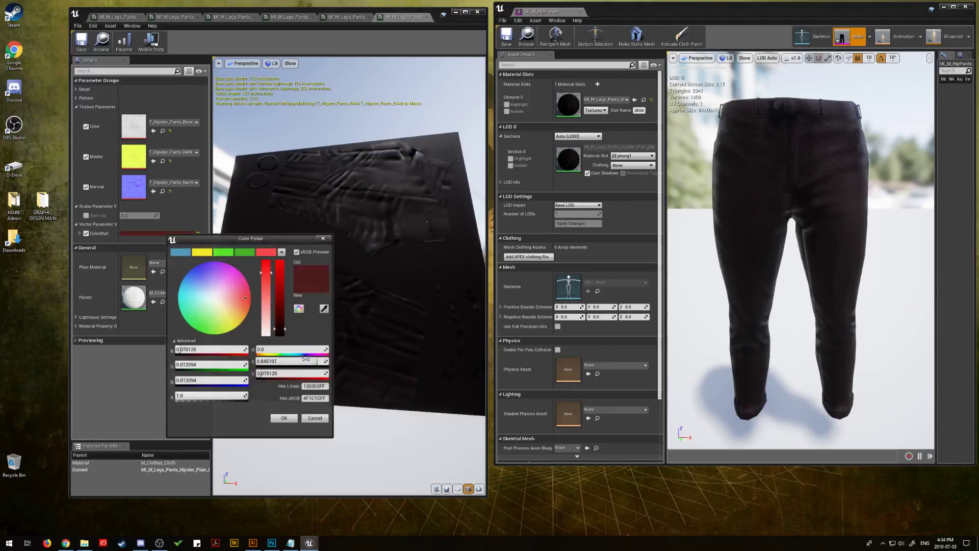
right_click(312, 401)
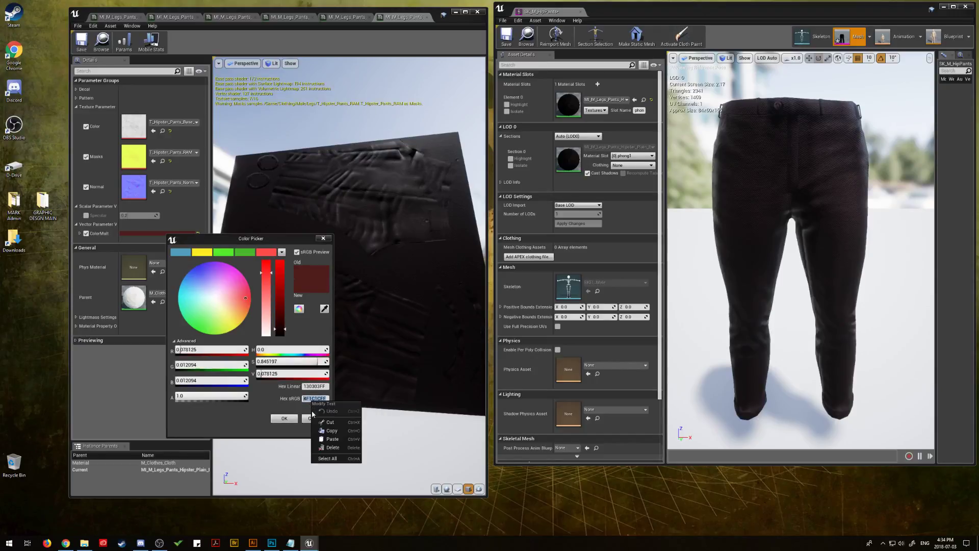
left_click(332, 439)
left_click(284, 418)
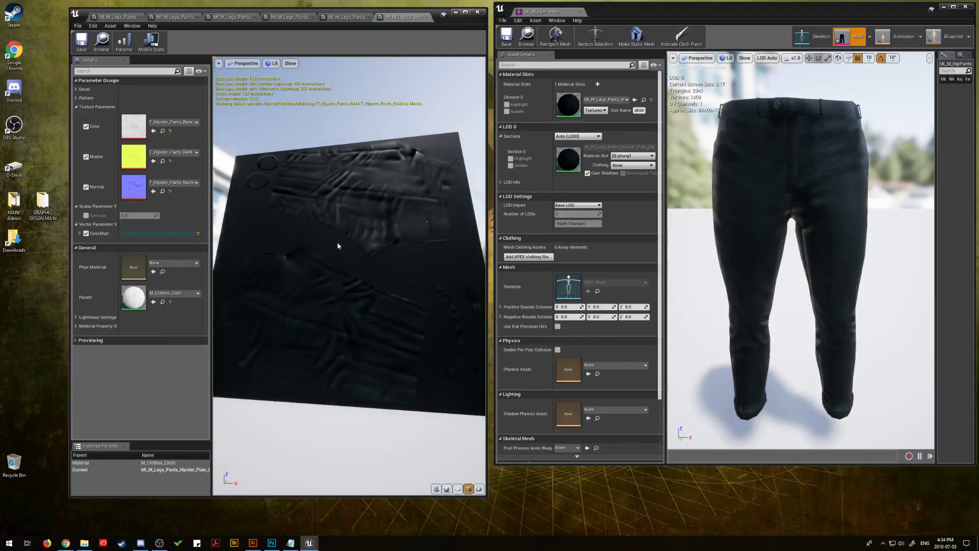
left_click_drag(337, 242, 385, 216)
left_click_drag(349, 276, 339, 247)
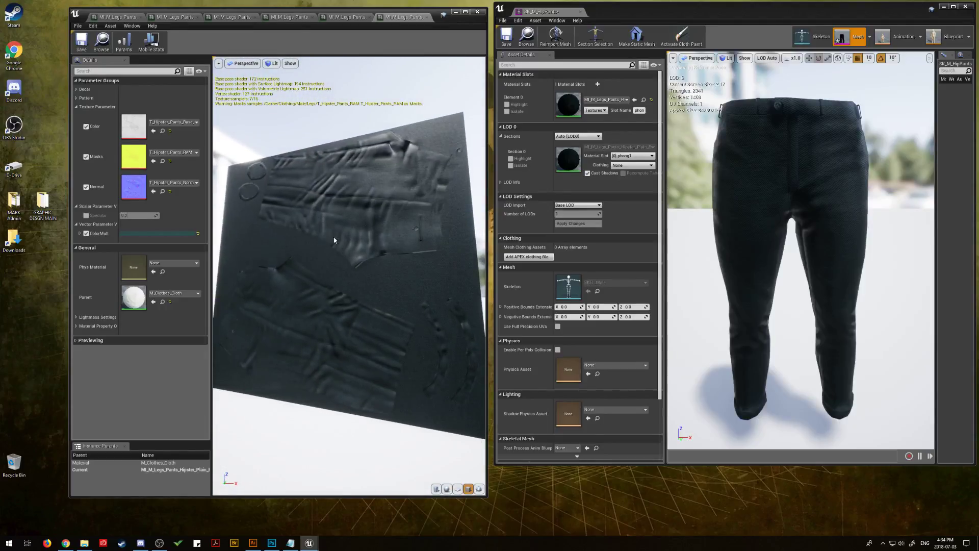
left_click(82, 42)
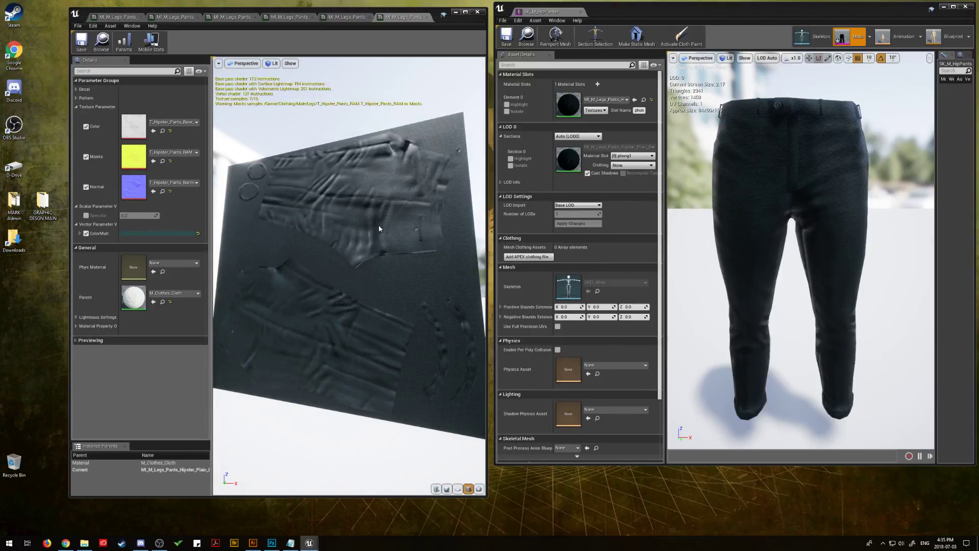
Compare the first plain blue material instance with the newest dark teal one, and save the pants mesh and the first instance.
left_click(121, 18)
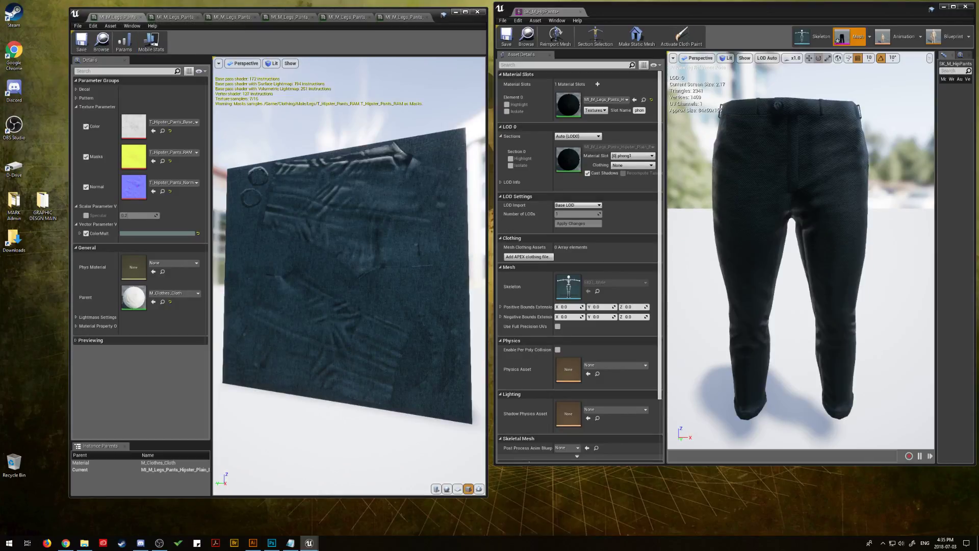
left_click(403, 17)
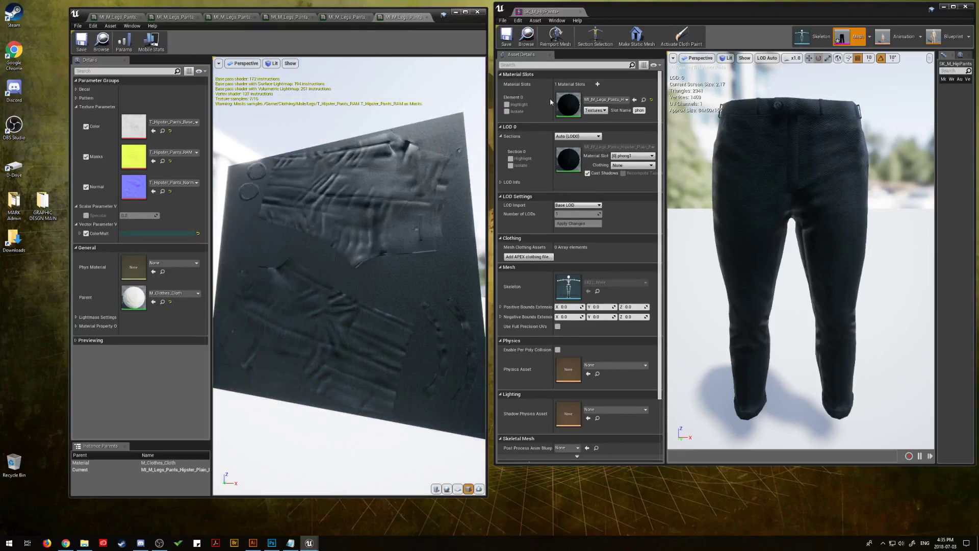
left_click(505, 36)
left_click(115, 17)
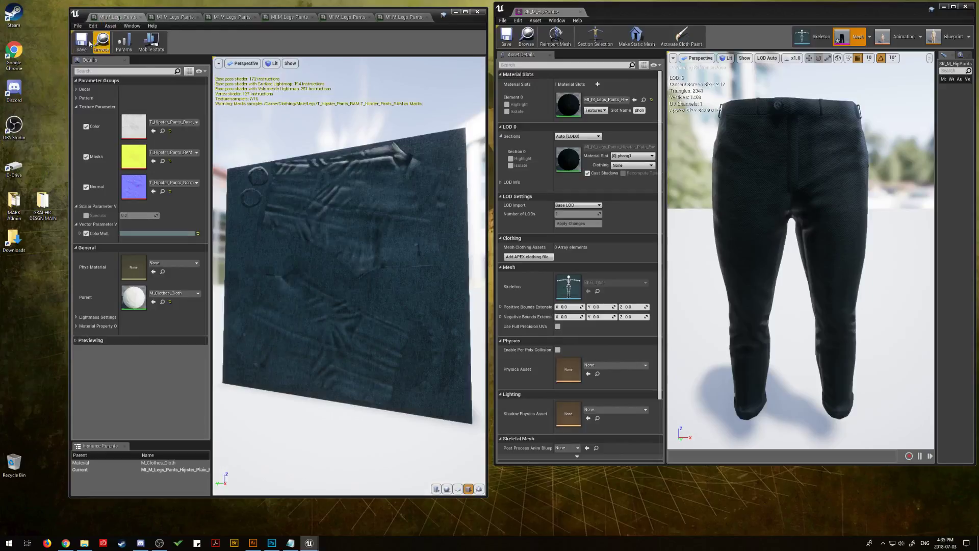
left_click(80, 38)
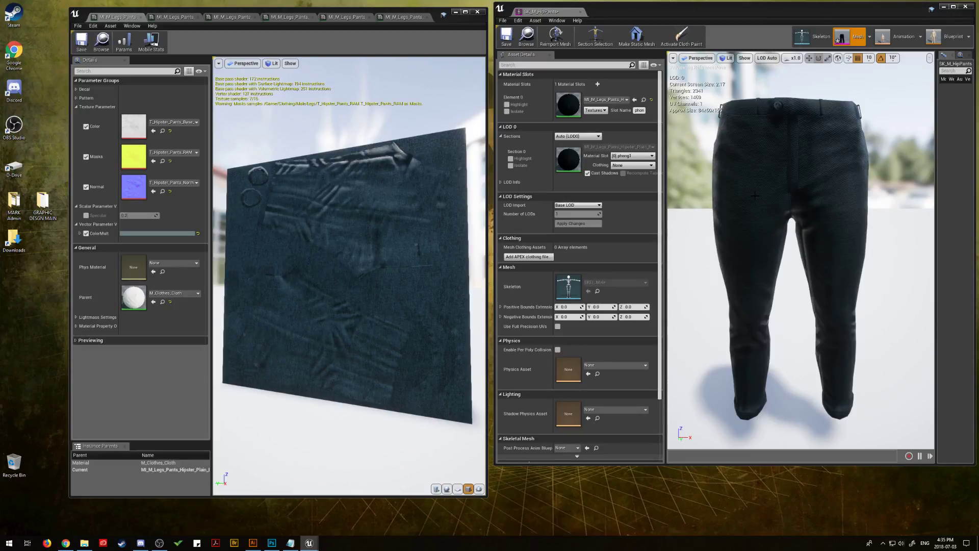
left_click(694, 192)
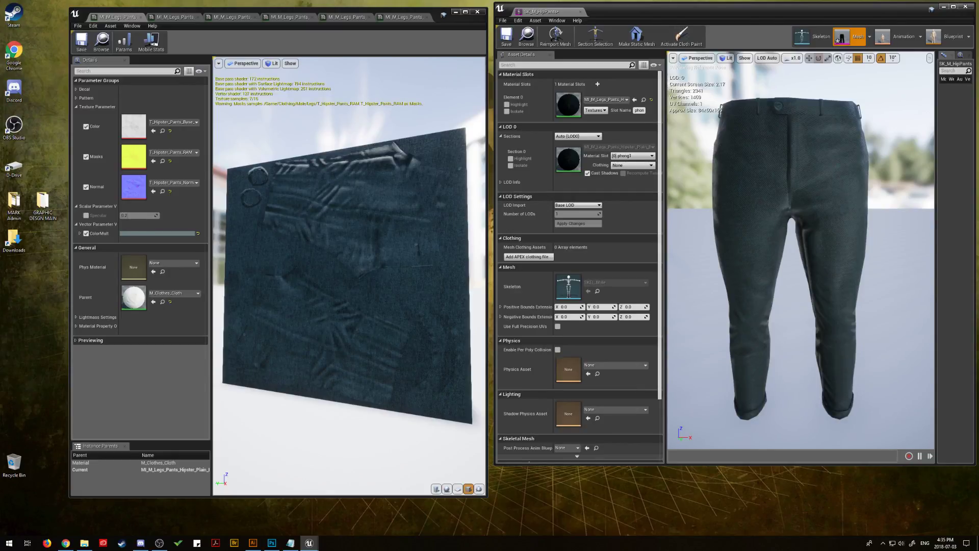
Preview the existing variants on the pants mesh one after another: heathered purple, teal, green, navy, brown, dark red and dark teal.
left_click_drag(978, 153, 565, 106)
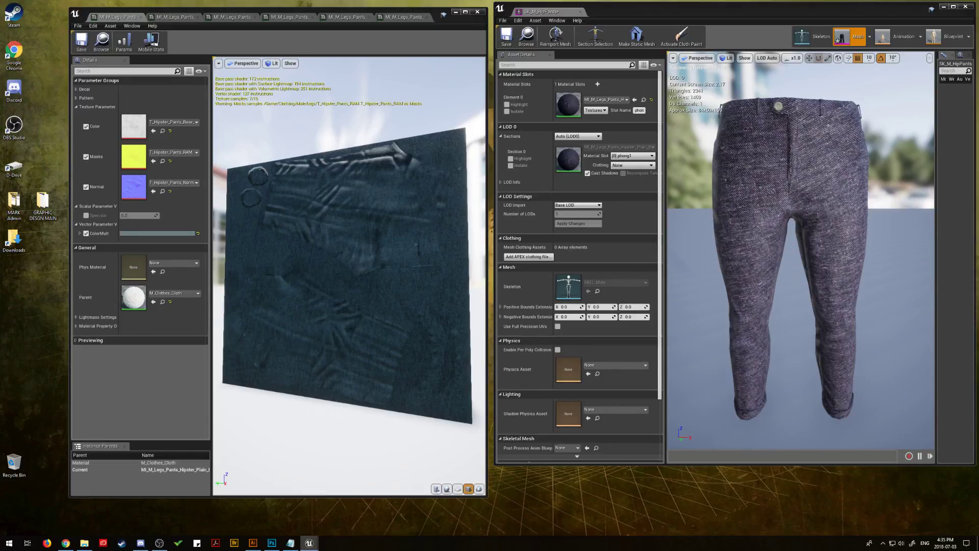
left_click_drag(978, 117, 569, 104)
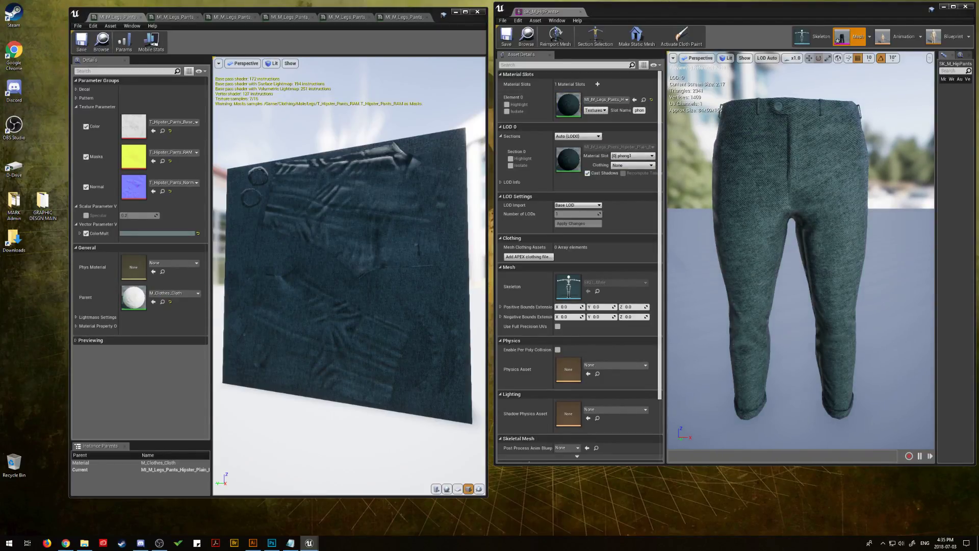
left_click_drag(978, 125, 568, 105)
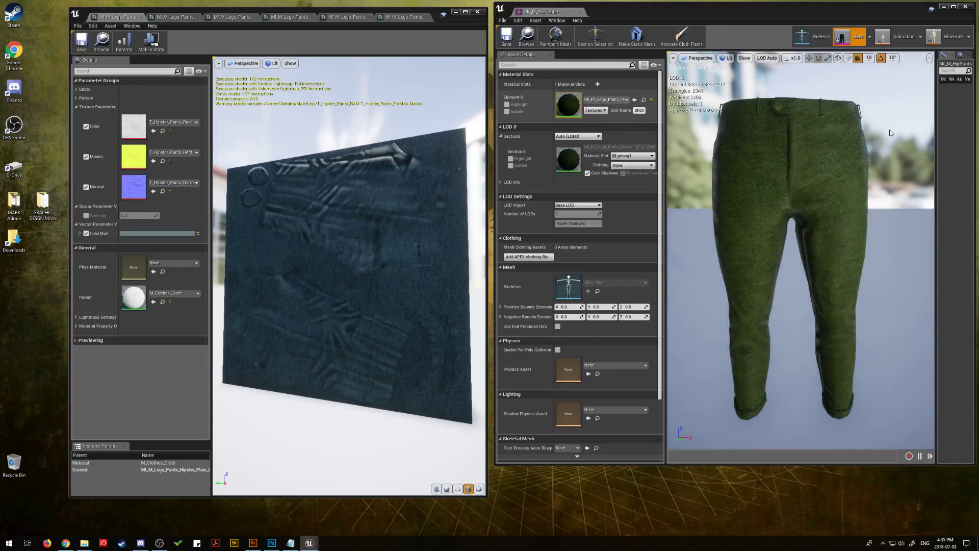
left_click_drag(978, 120, 569, 106)
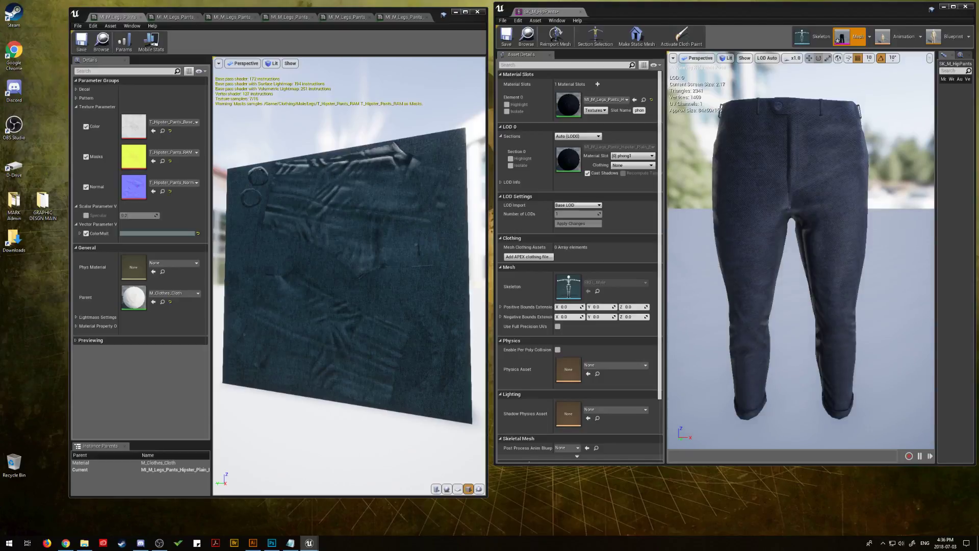
left_click_drag(978, 123, 570, 107)
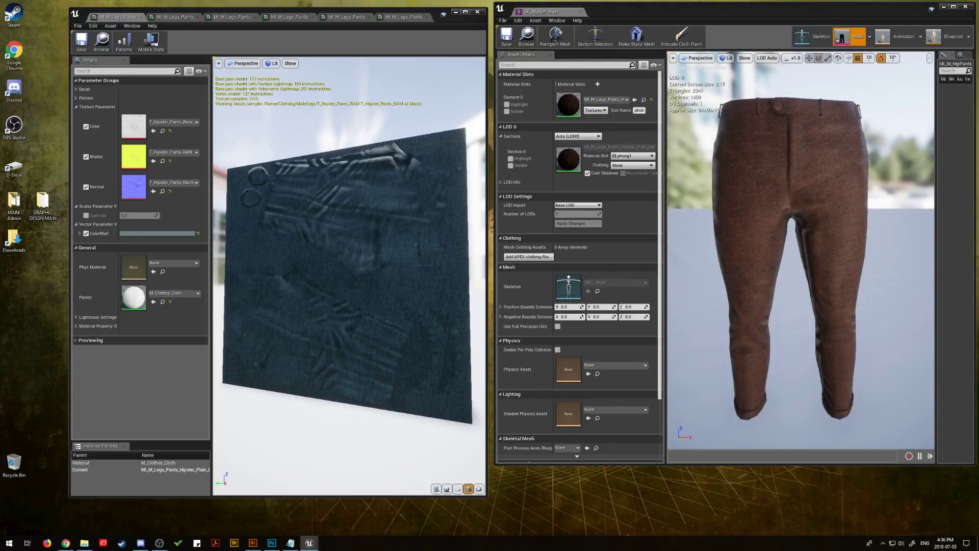
left_click_drag(978, 97, 574, 104)
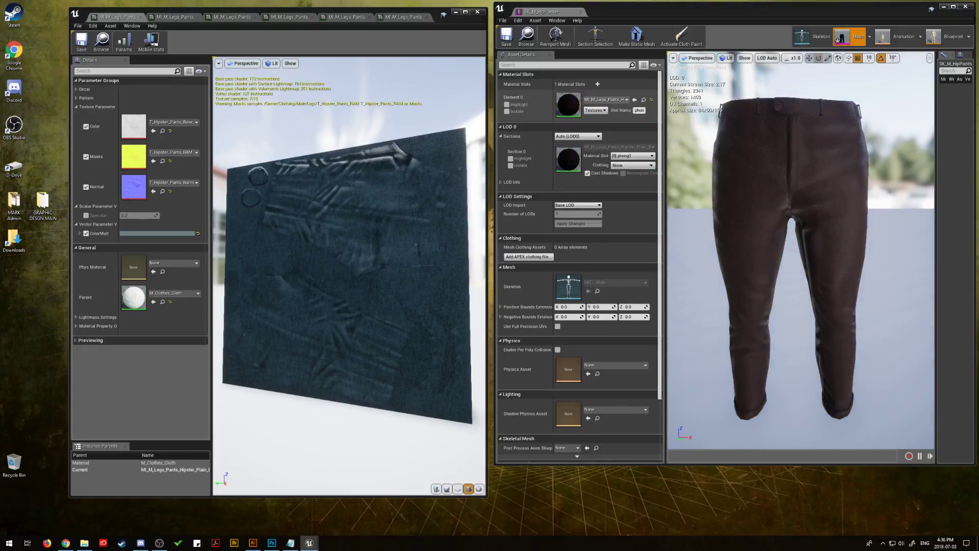
left_click_drag(978, 97, 568, 108)
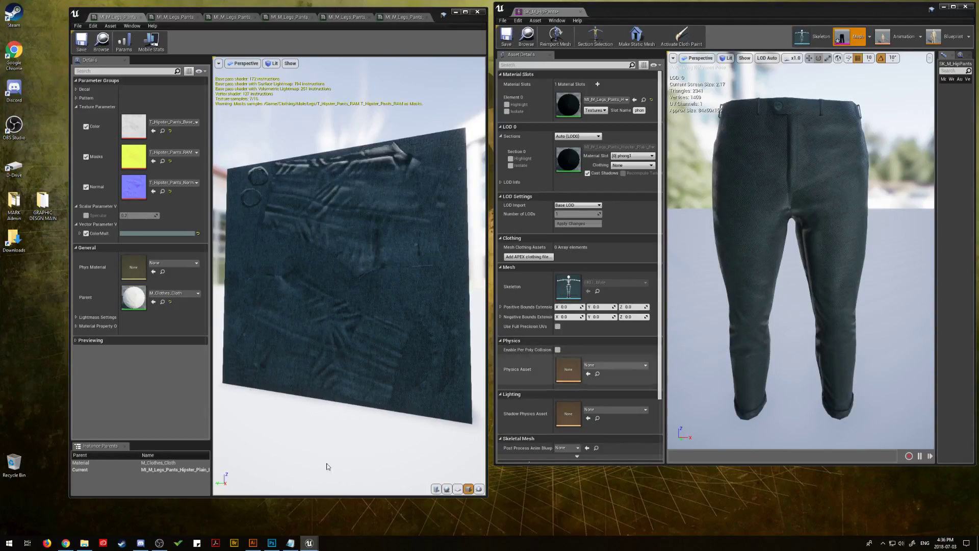
Copy the Black hex value 525454FF from the Colours text file and minimize Notepad.
key("alt+Tab")
left_click_drag(384, 68, 356, 69)
right_click(362, 68)
left_click(285, 96)
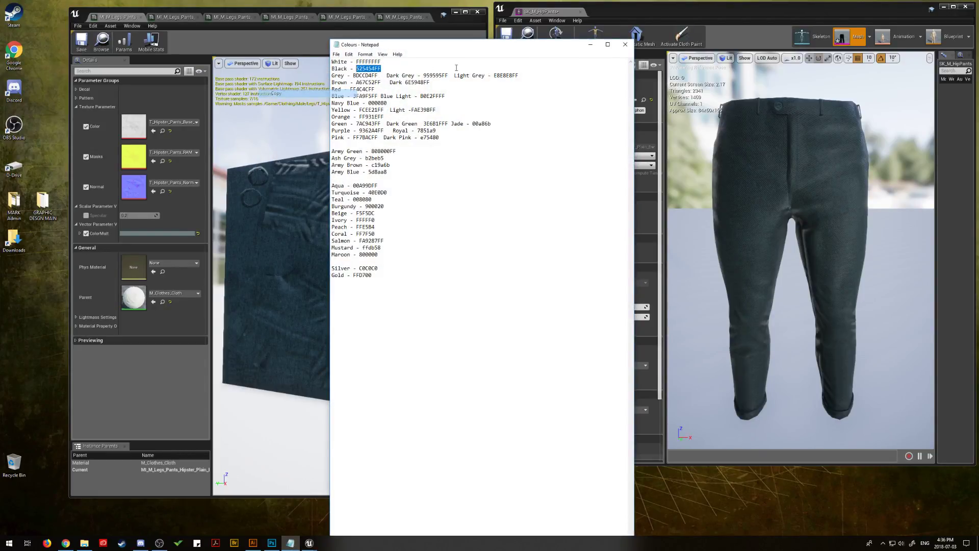
left_click(590, 44)
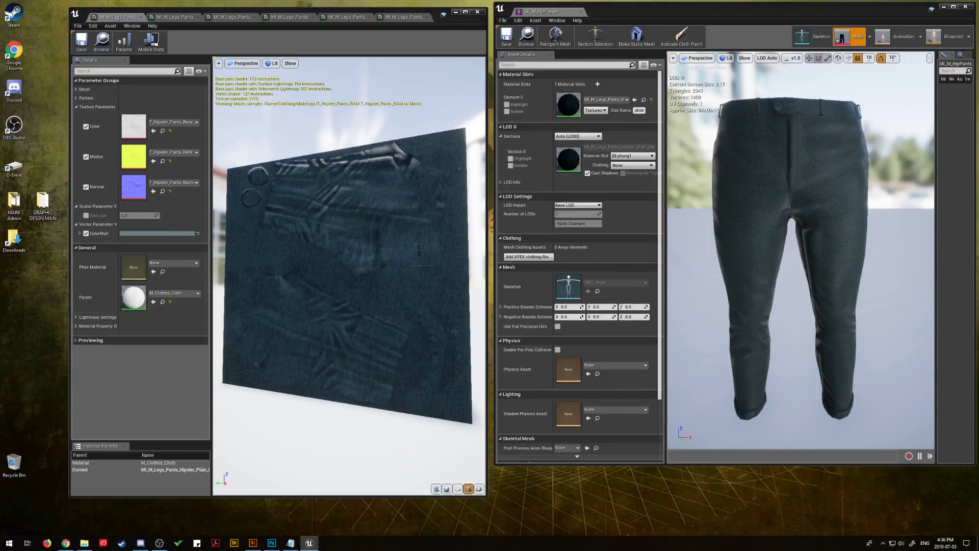
Assign MI_M_Legs_Pants_Hipster_Plain_Blue7 to the pants mesh and dock its editor beside the other instances with the Decal group collapsed.
left_click_drag(978, 121, 565, 104)
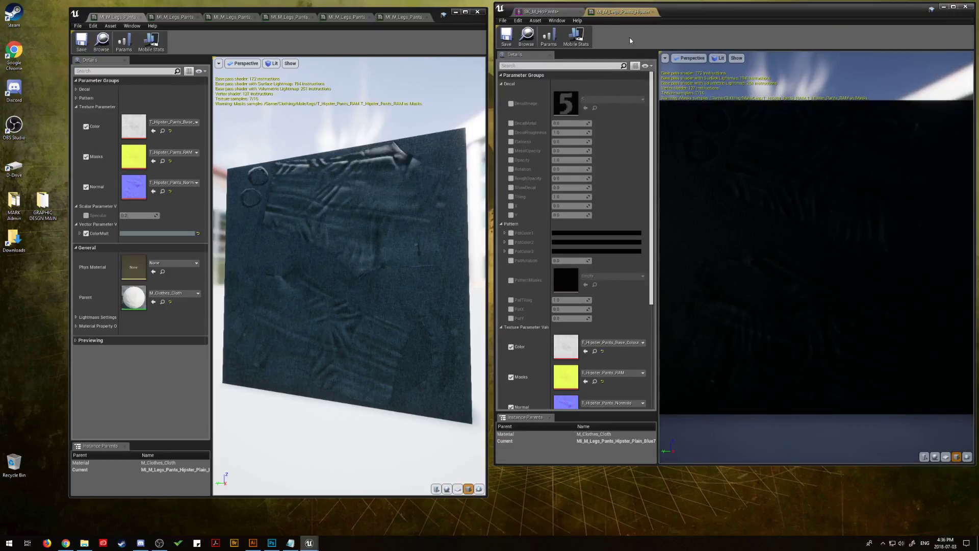
left_click_drag(614, 10, 408, 17)
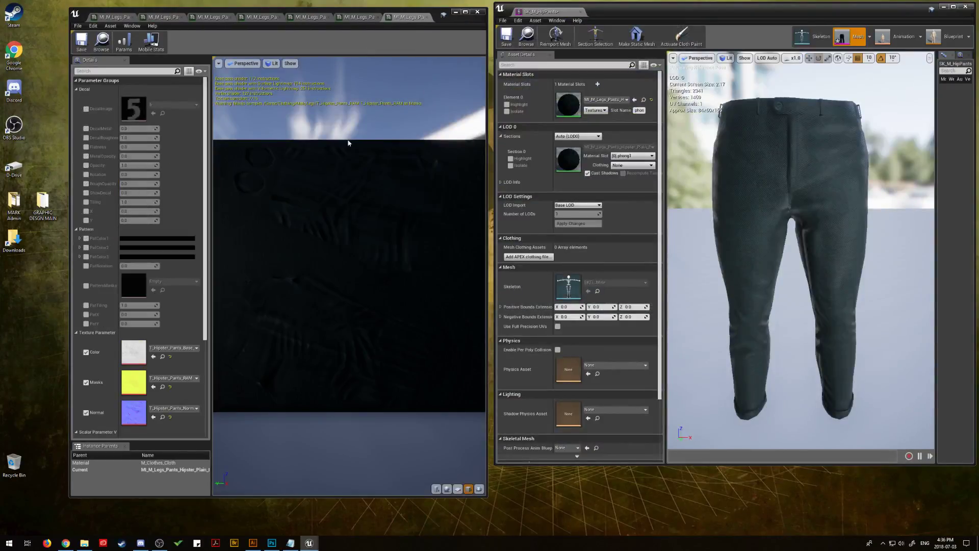
left_click(83, 89)
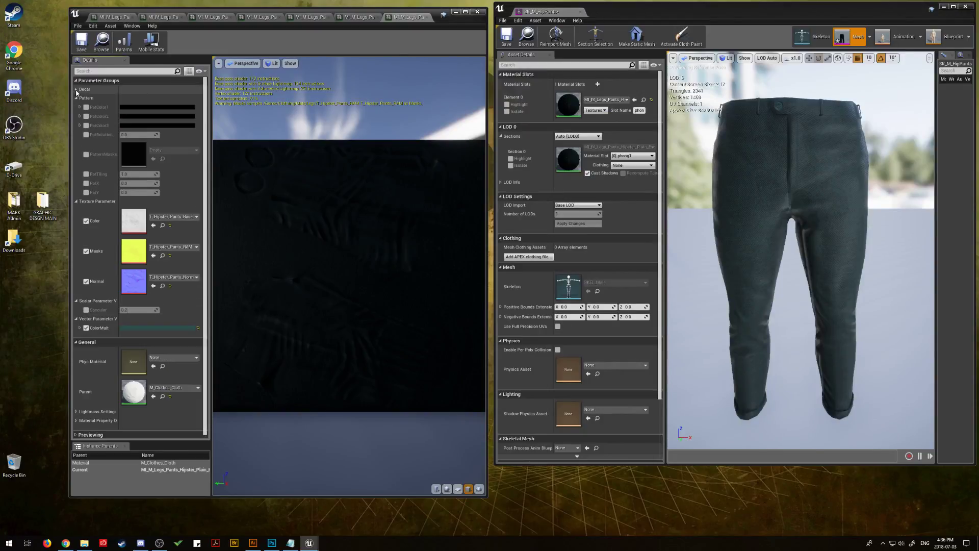
Set the ColorMult color of the Blue7 instance to the copied sRGB hex value 525454FF.
left_click(151, 329)
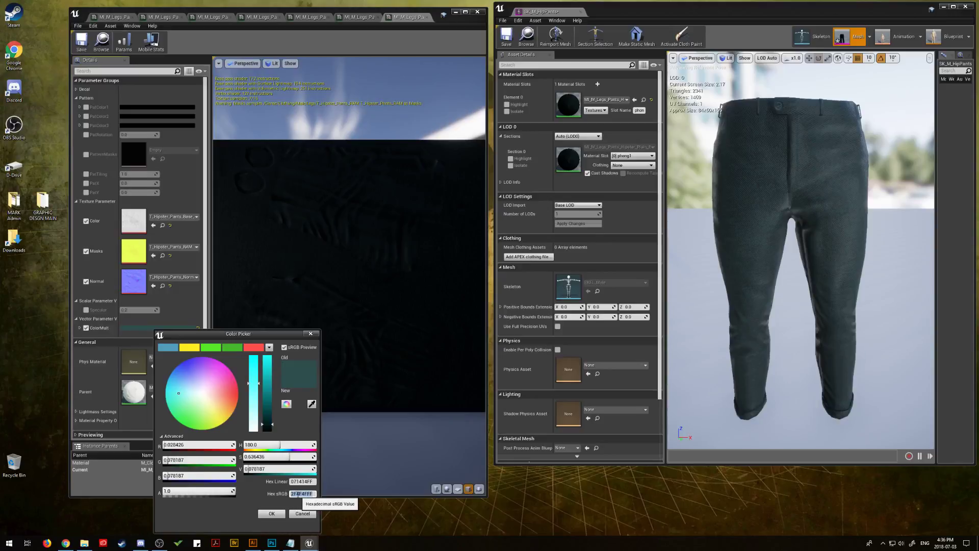
right_click(311, 493)
left_click(319, 471)
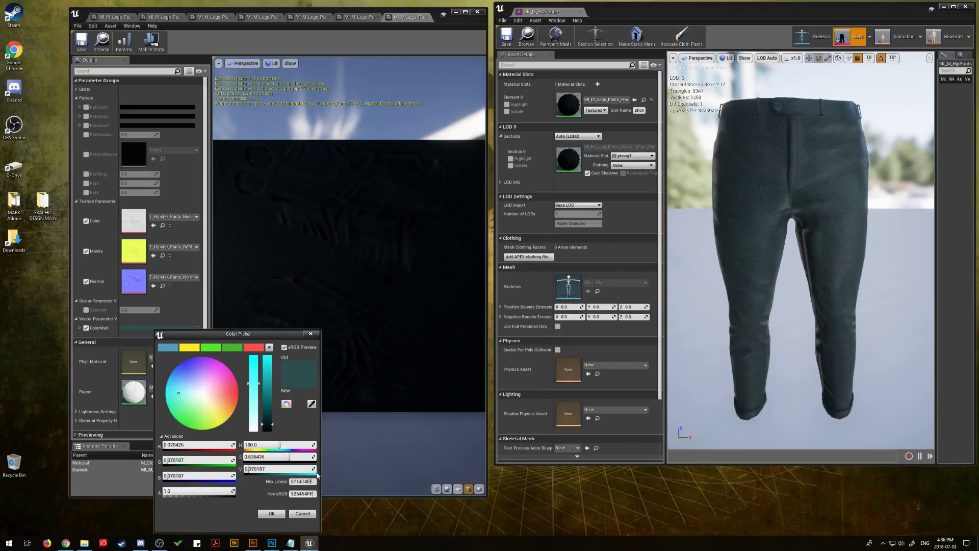
left_click(271, 513)
left_click_drag(336, 285, 325, 253)
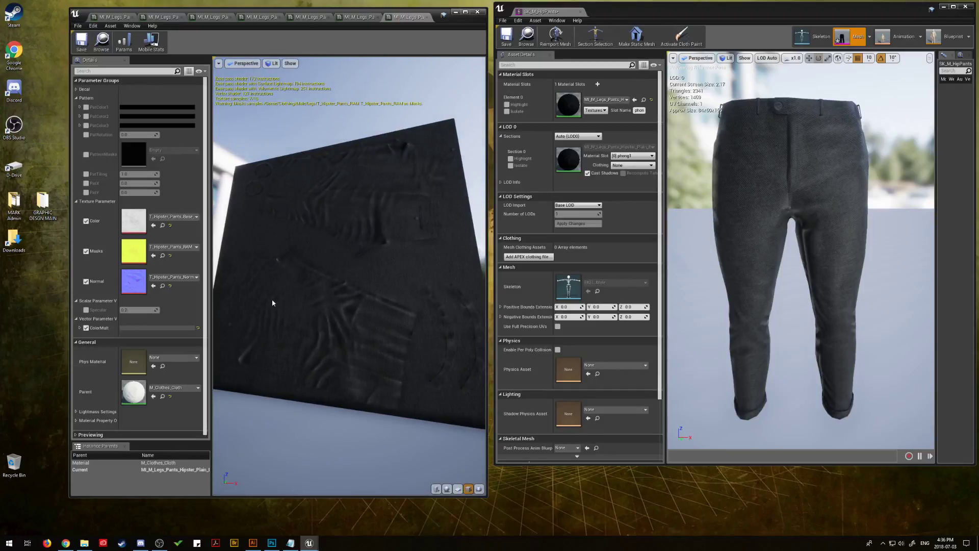
Darken the black ColorMult color to a value of about 0.062, collapse the Pattern group and save the material instance.
left_click(160, 327)
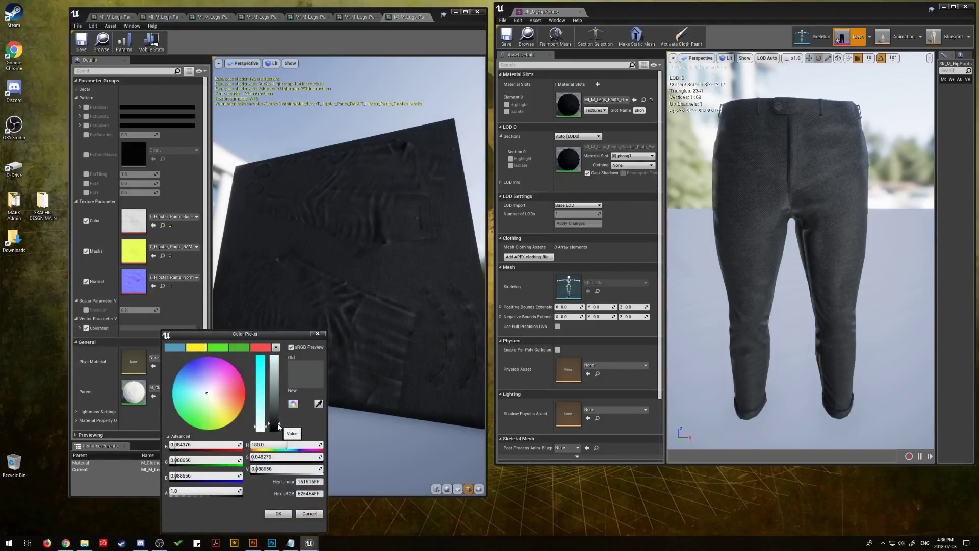
left_click_drag(279, 427, 279, 430)
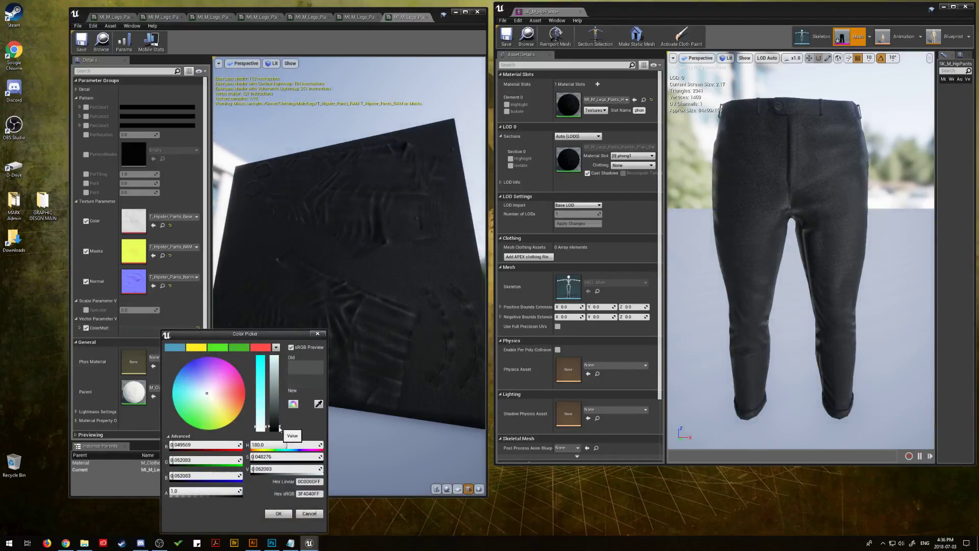
left_click(279, 514)
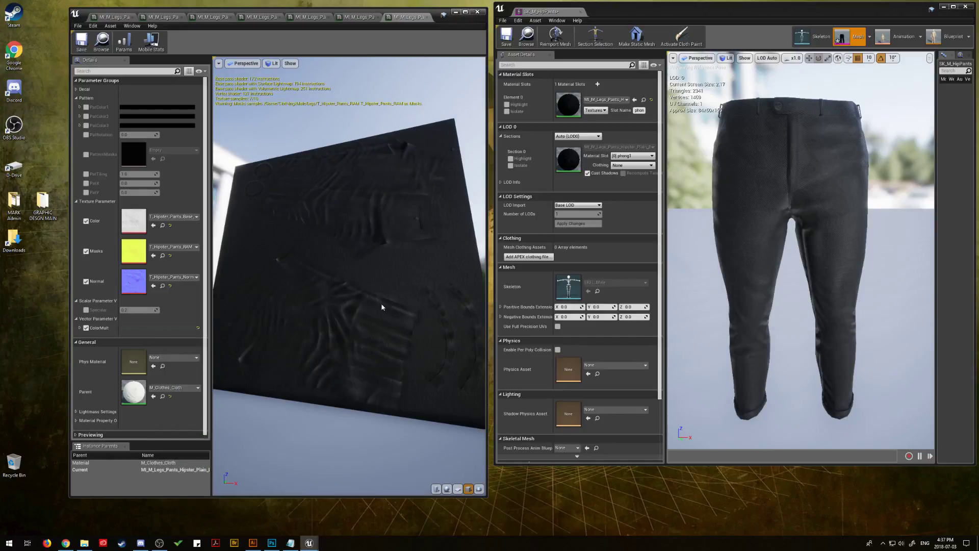
left_click(92, 98)
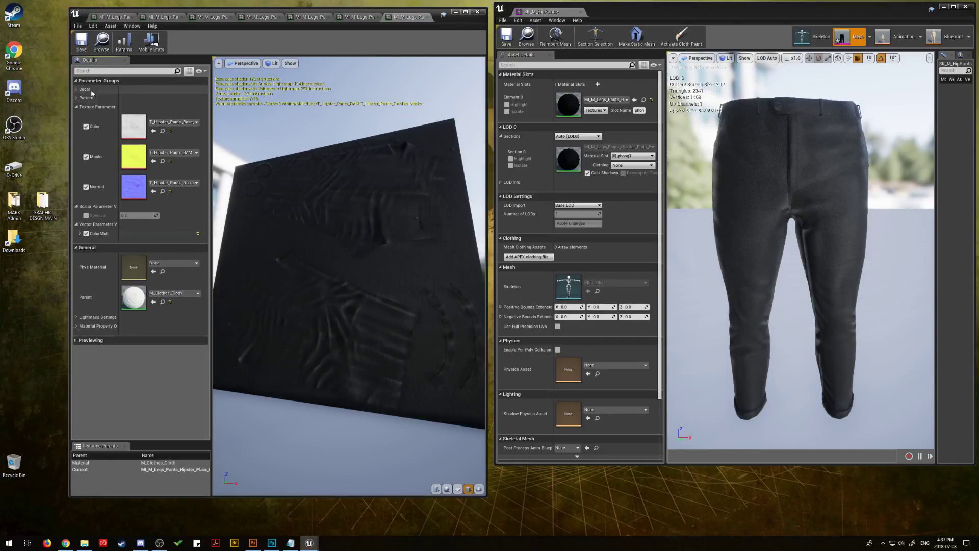
left_click(82, 43)
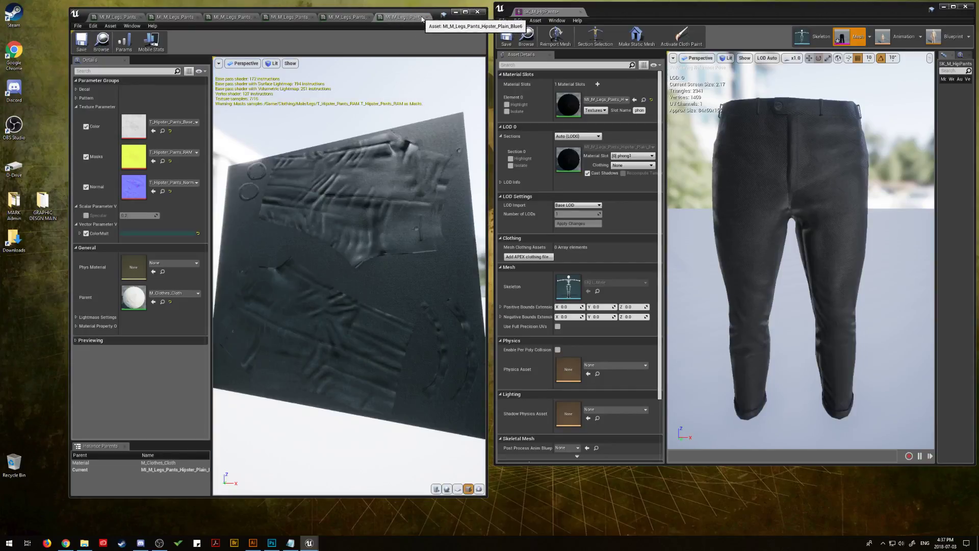
Close all open material instance editors and move the pants mesh editor to the middle of the desktop.
left_click(423, 19)
left_click(396, 18)
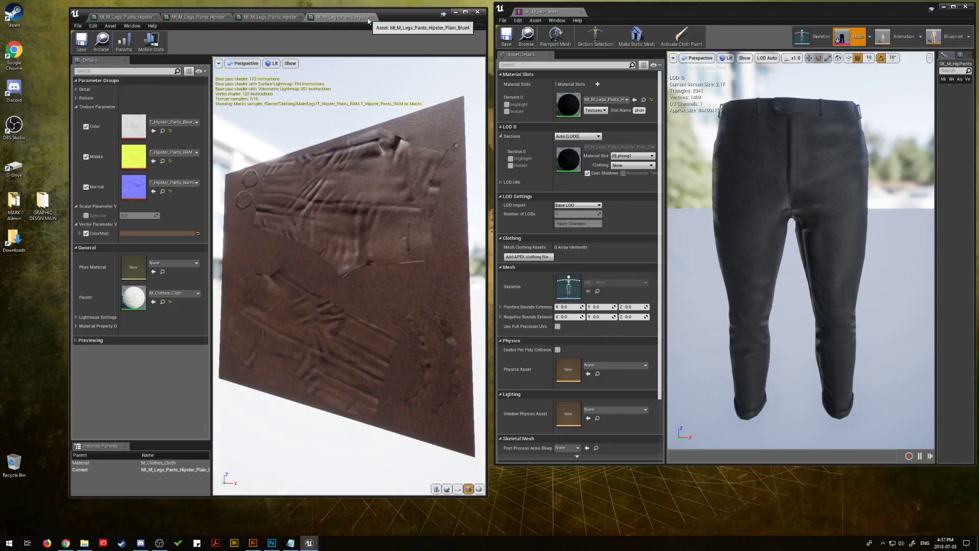
left_click(373, 18)
left_click(302, 18)
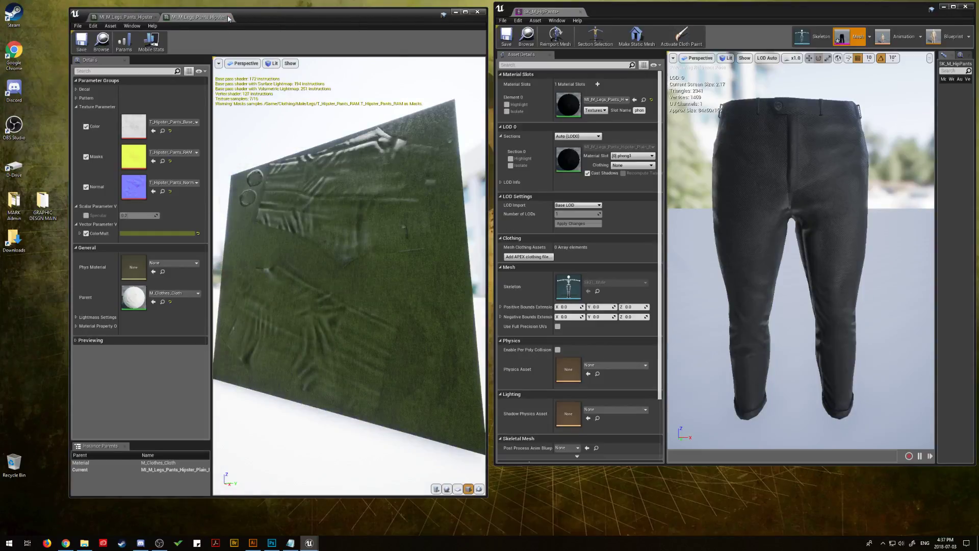
left_click(228, 17)
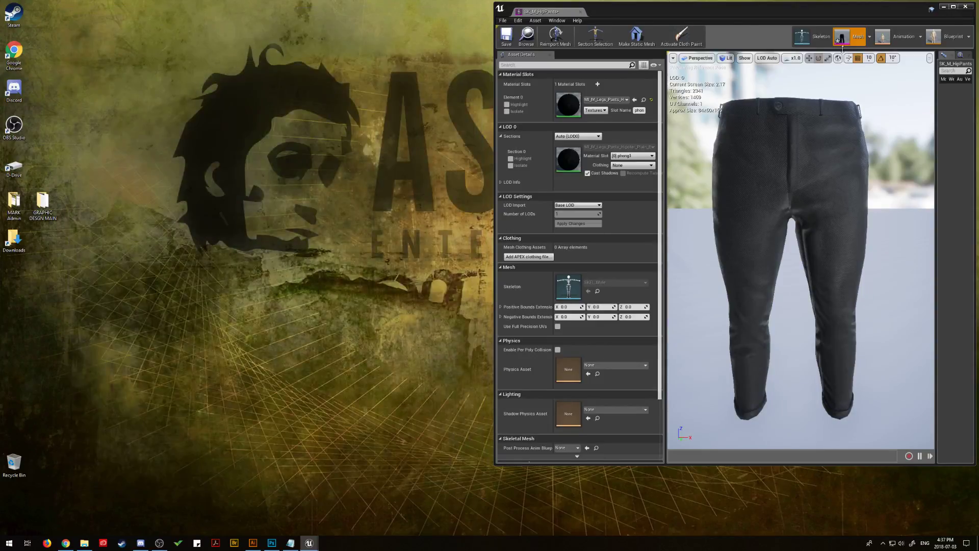
left_click_drag(746, 14, 491, 29)
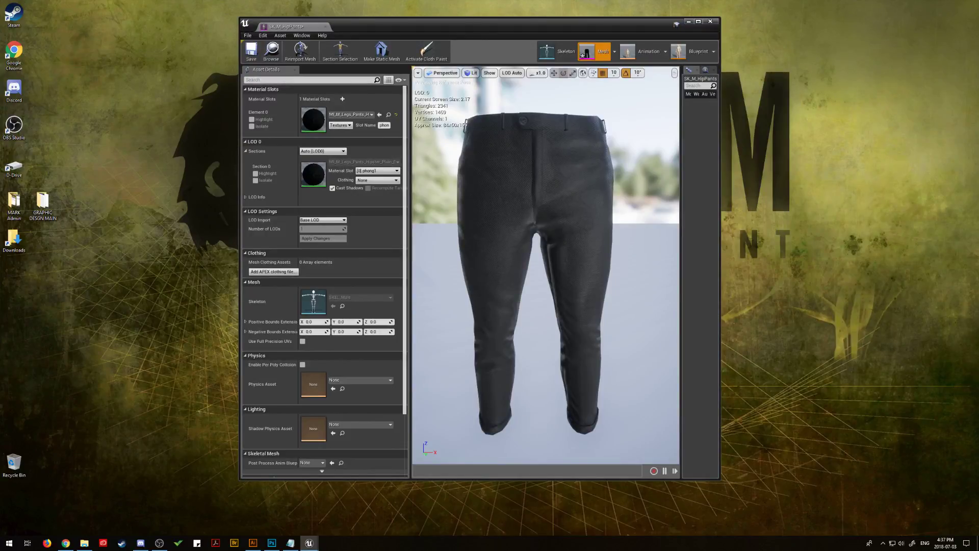
Assign each plain color variant of the hipster pants material to the mesh in turn to review its look.
left_click_drag(978, 153, 314, 117)
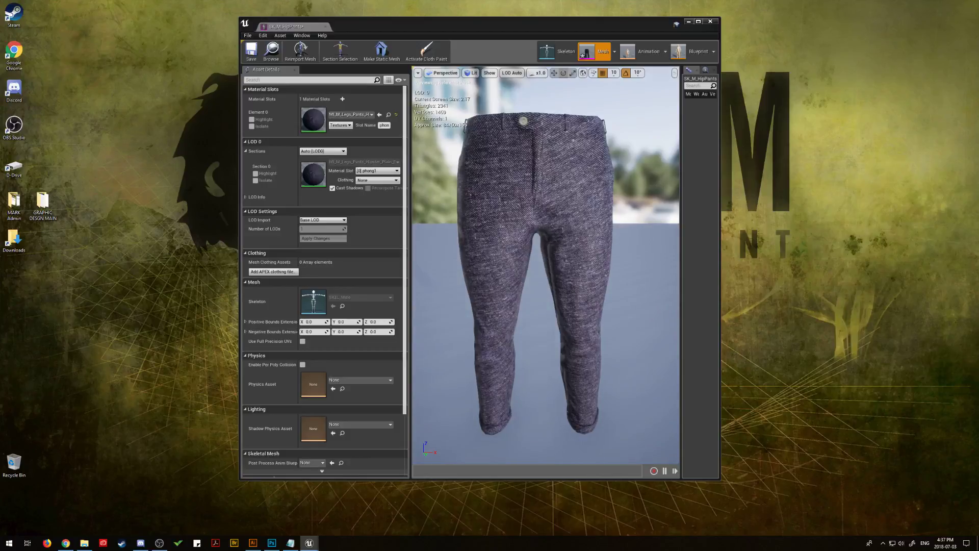
left_click_drag(978, 153, 313, 119)
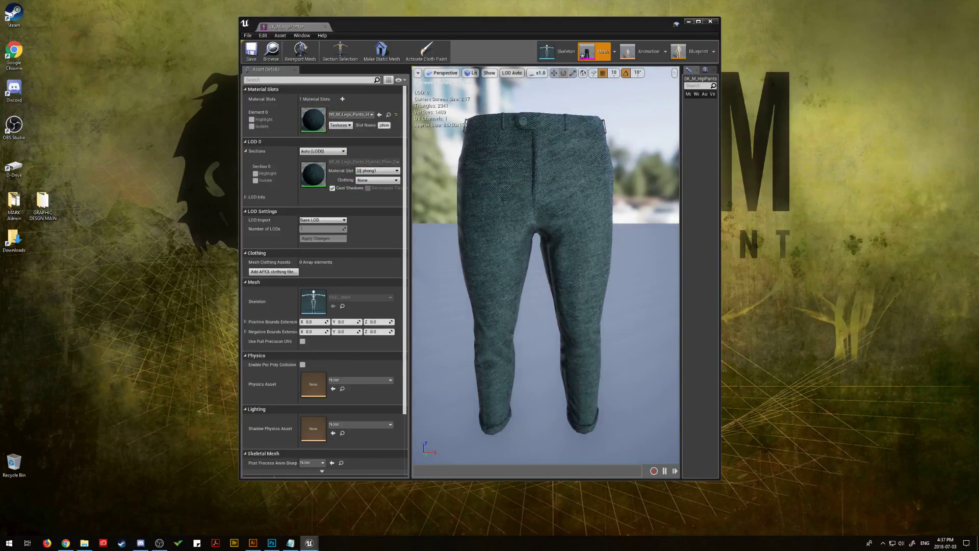
left_click_drag(978, 153, 309, 120)
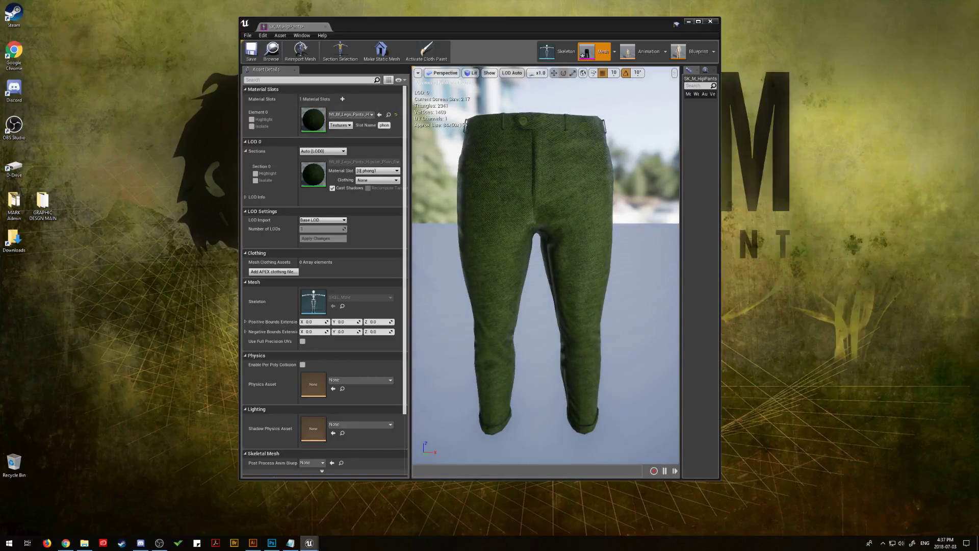
left_click_drag(978, 153, 315, 122)
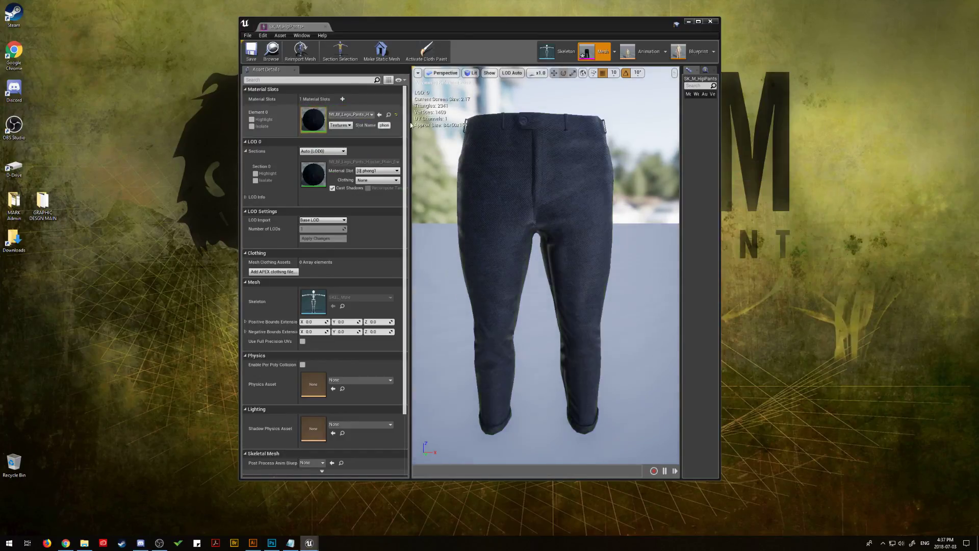
left_click_drag(978, 123, 314, 118)
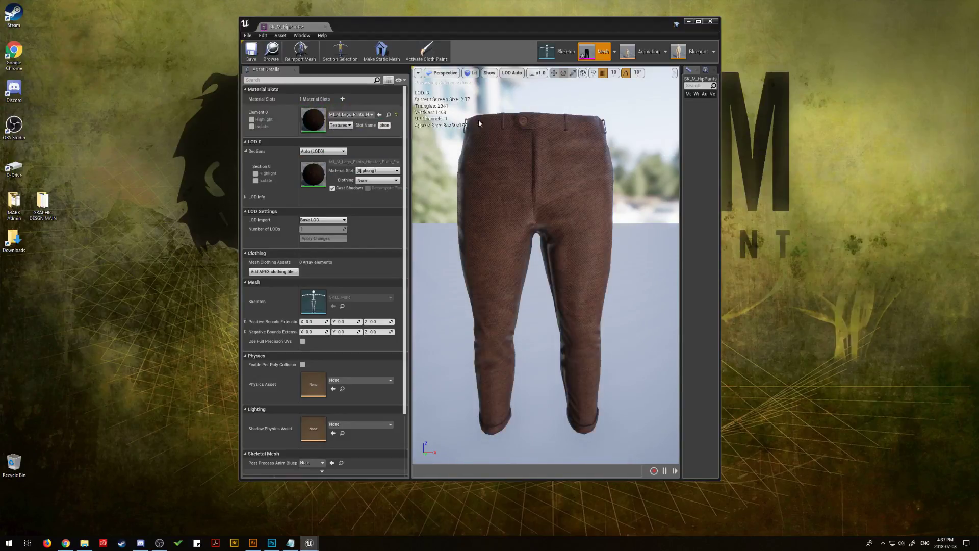
left_click_drag(978, 123, 314, 118)
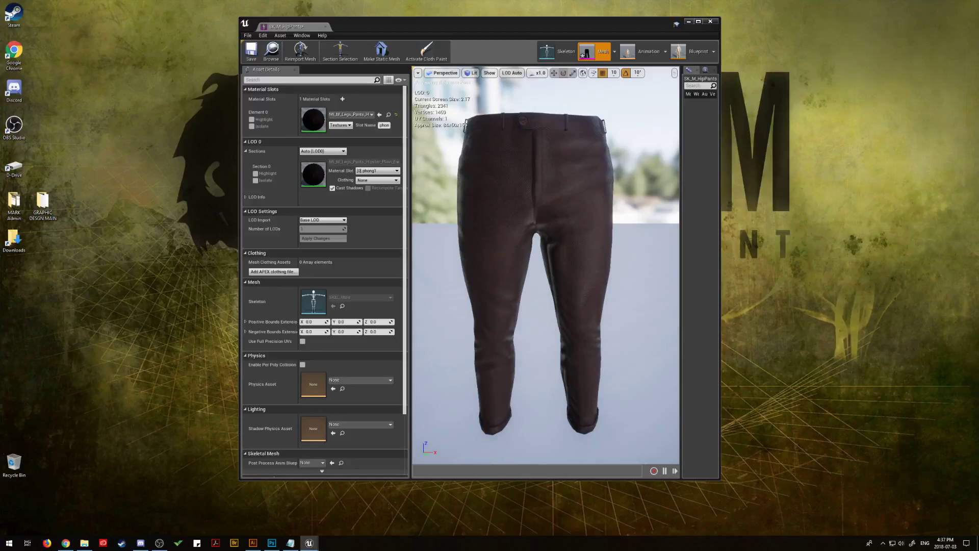
left_click_drag(978, 122, 314, 118)
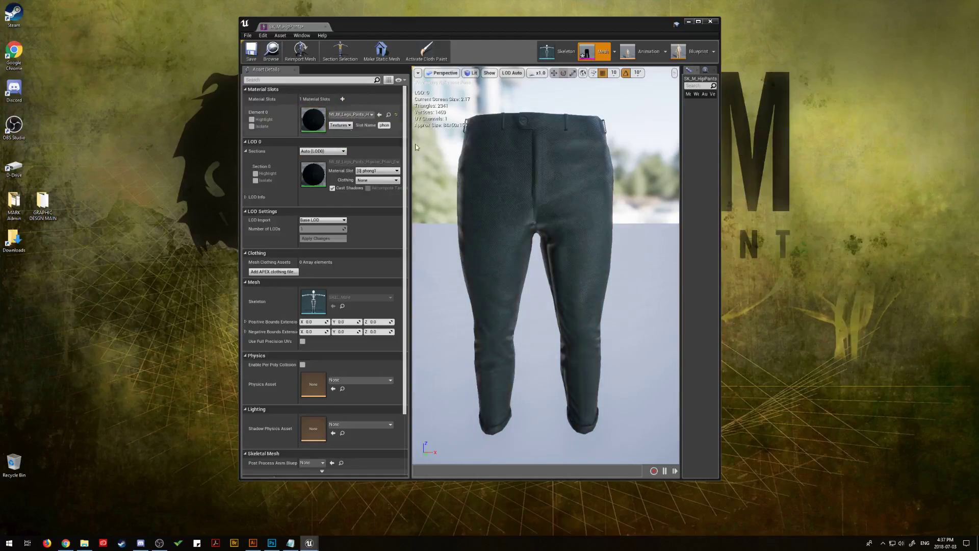
left_click_drag(978, 169, 315, 122)
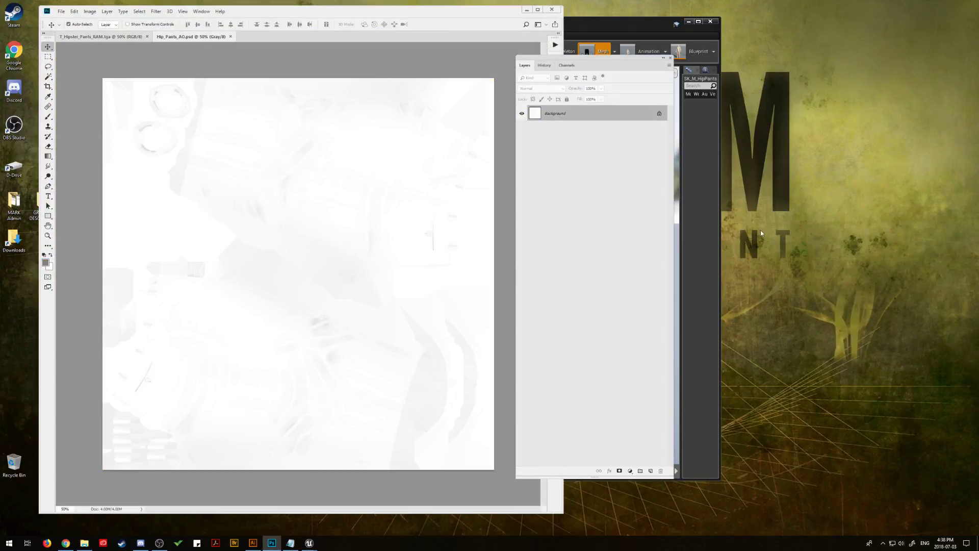
Close the Hip_Pants_AO.psd and T_Hipster_Pants_RAM.tga textures in Photoshop and move its window off the mesh editor.
left_click(231, 36)
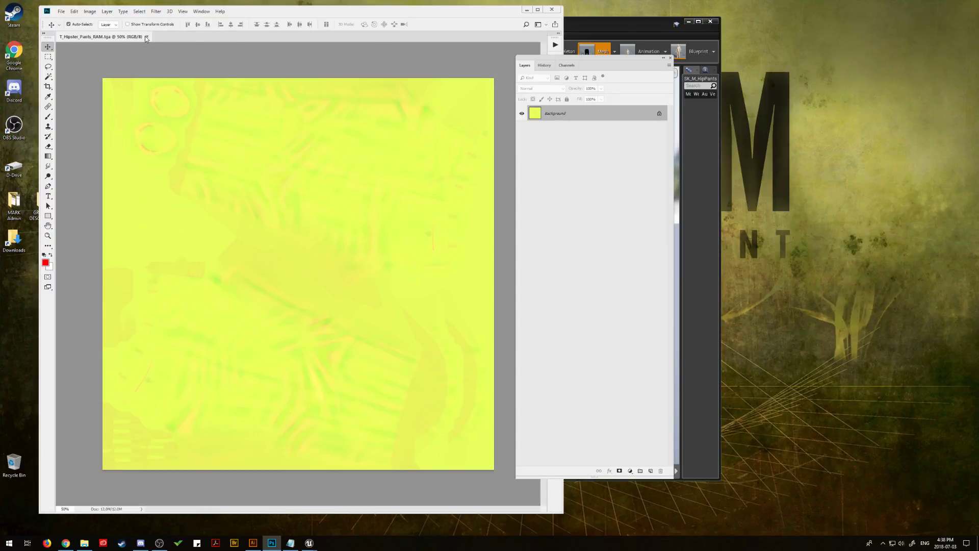
left_click(146, 37)
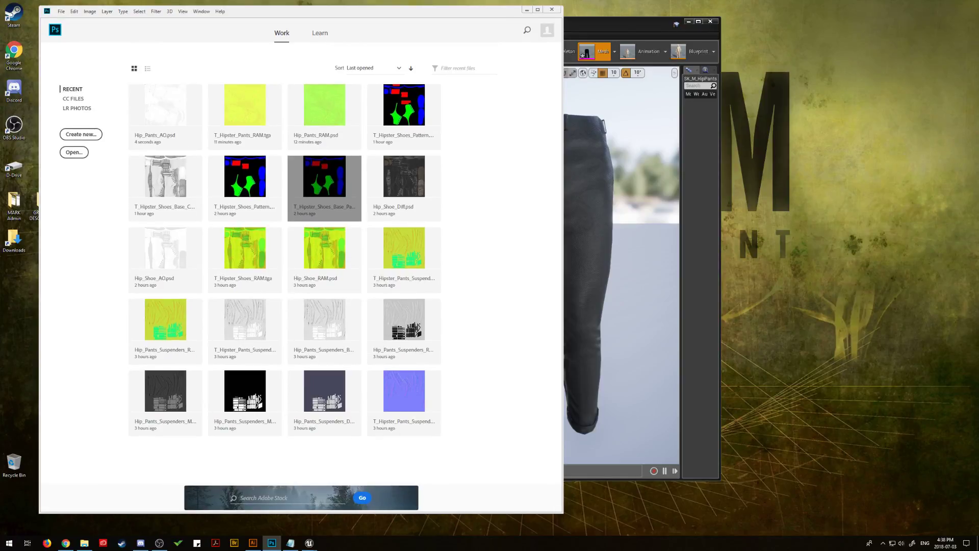
left_click_drag(317, 14, 978, 25)
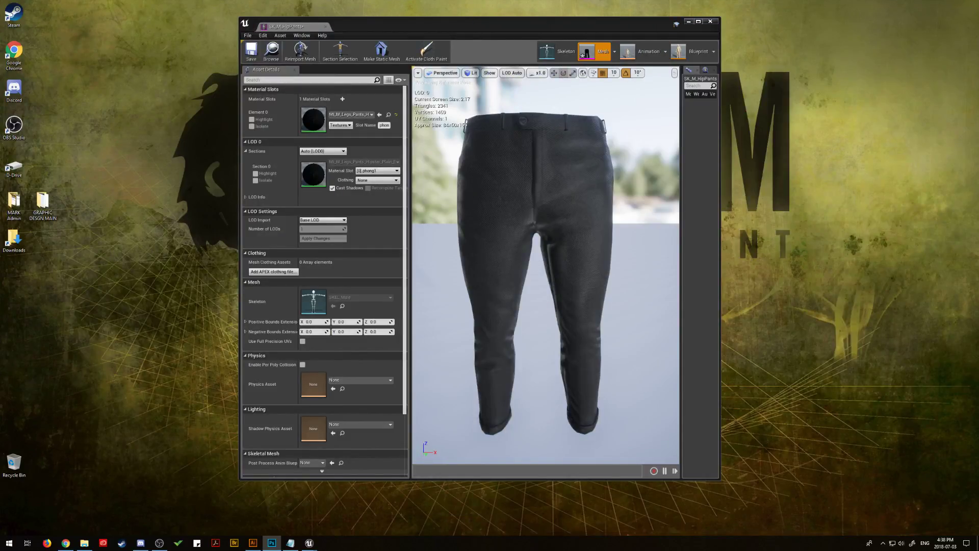
Close the gray texture document in Photoshop and bring up Hip_Pants_Diff5.psd in its place.
left_click(84, 543)
key("alt+Tab")
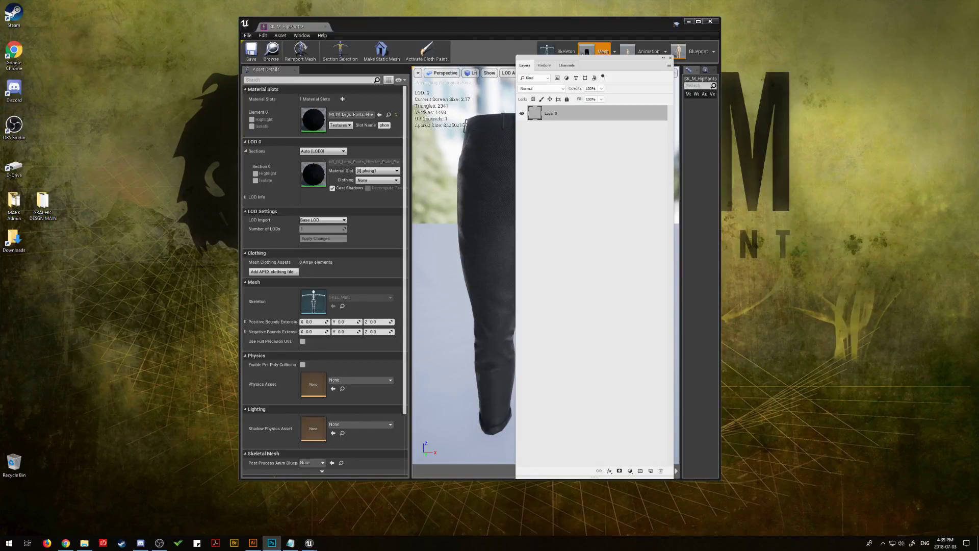
key("ctrl+i")
key("ctrl+w")
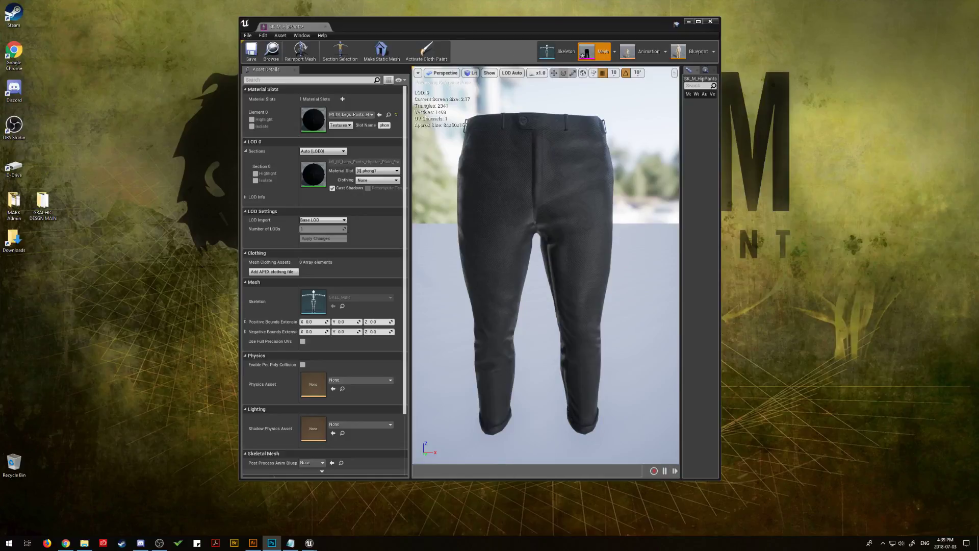
key("alt+Tab")
key("alt+Tab")
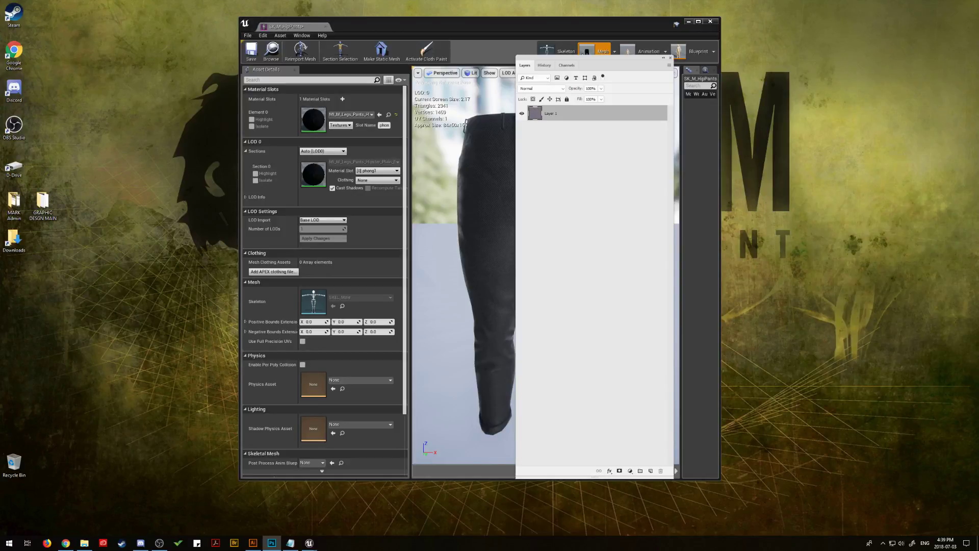
Arrange the Photoshop windows so the Layers panel and the Hip_Pants_Diff5.psd canvas sit side by side without overlapping.
left_click_drag(595, 64, 847, 56)
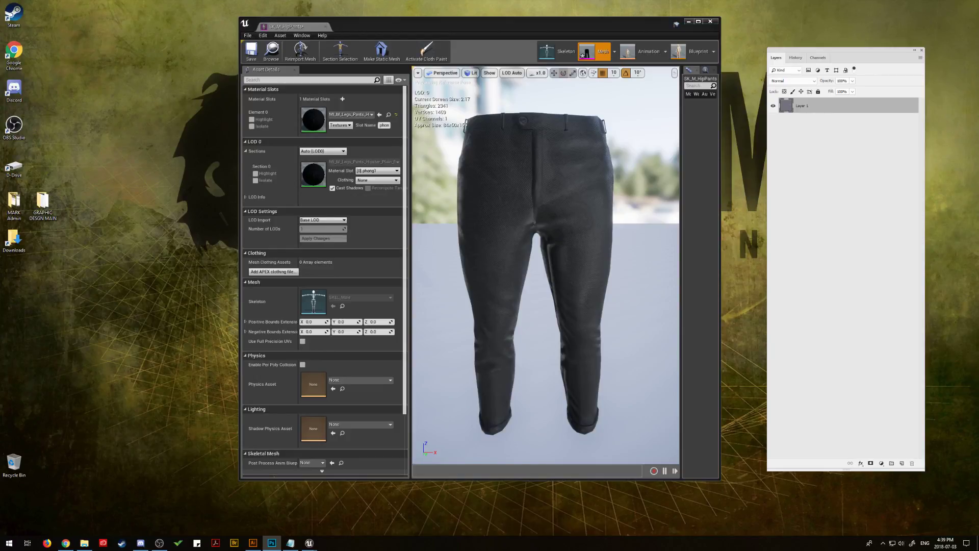
left_click_drag(978, 31, 415, 20)
left_click_drag(556, 20, 428, 11)
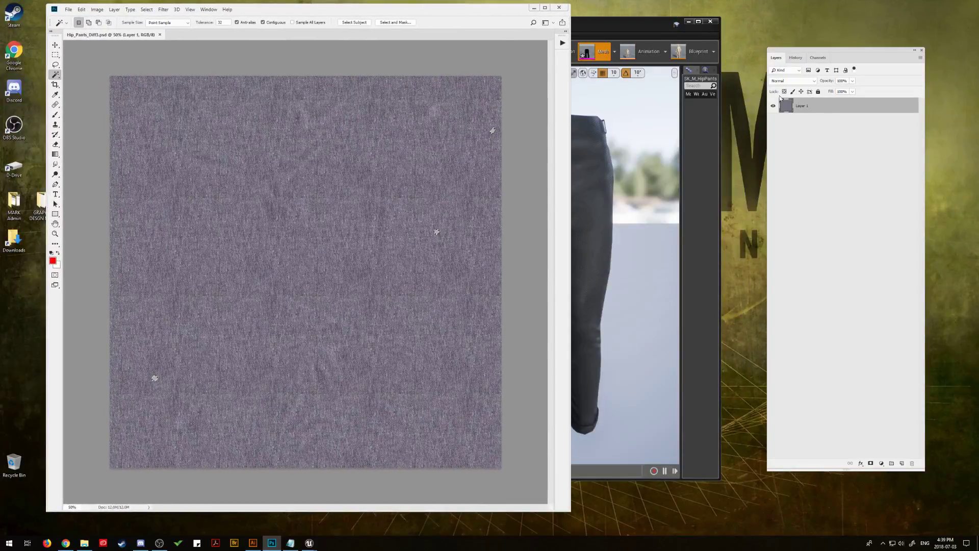
Add a new layer above the fabric layer and fill the selected button areas with the red foreground color.
left_click(902, 461)
left_click(83, 10)
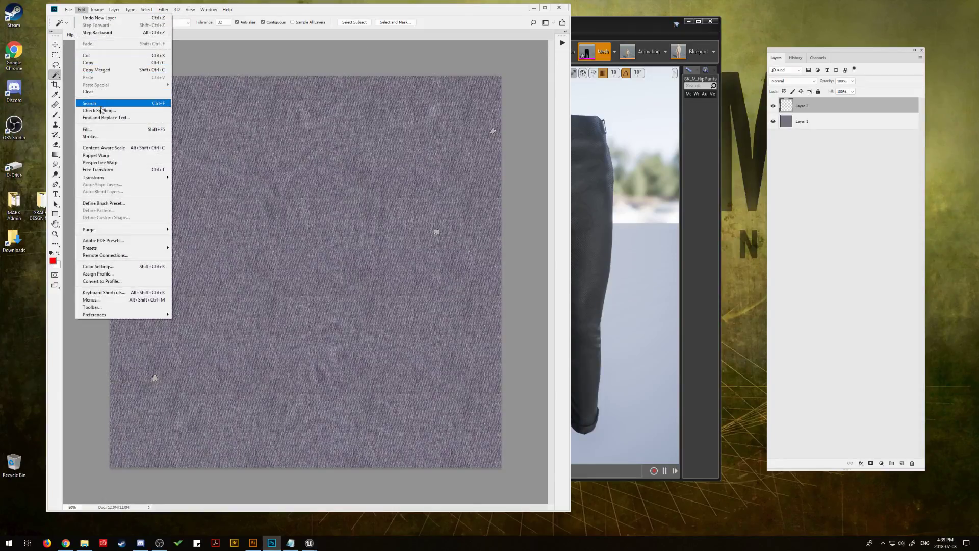
left_click(88, 129)
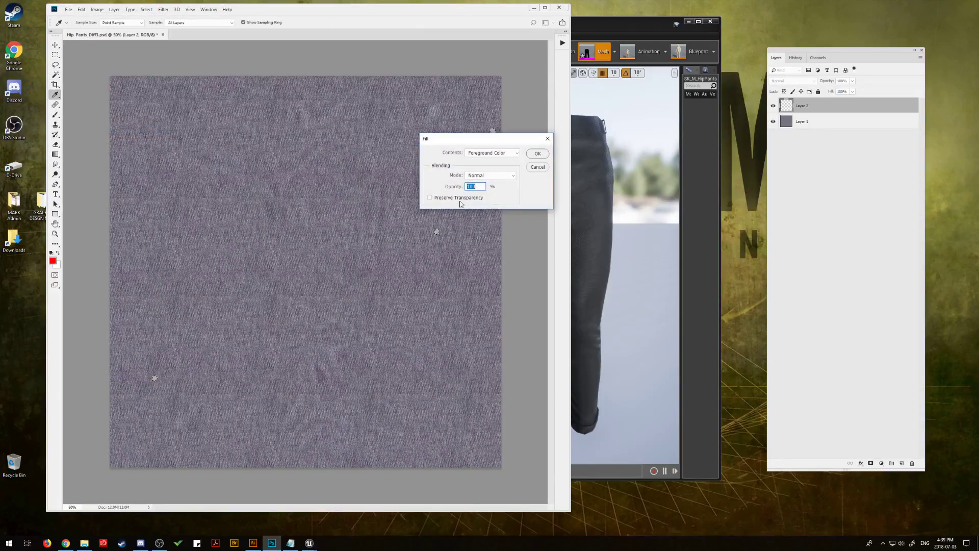
left_click(538, 153)
key("w")
Add a new layer directly above Layer 1 and fill its selected button areas with black at 100% opacity.
left_click(817, 125)
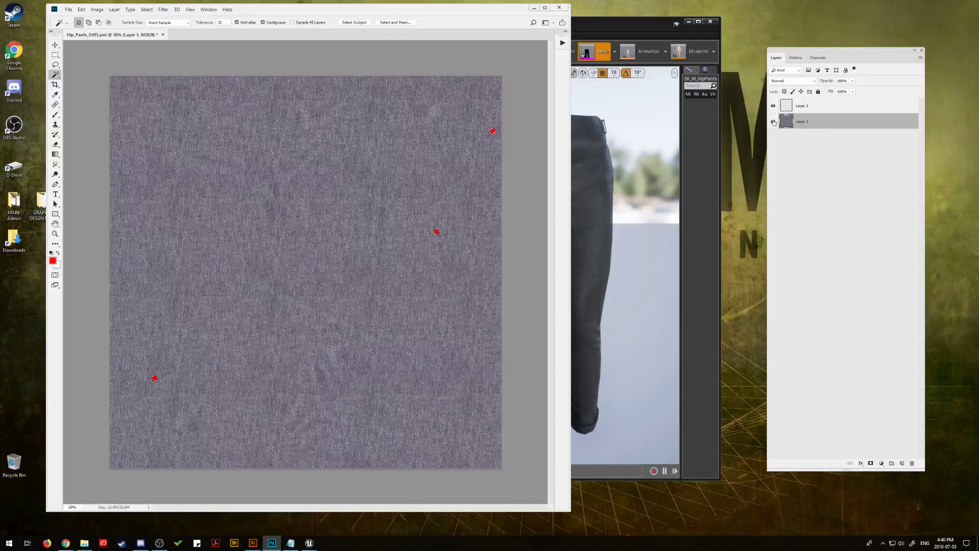
left_click(901, 463)
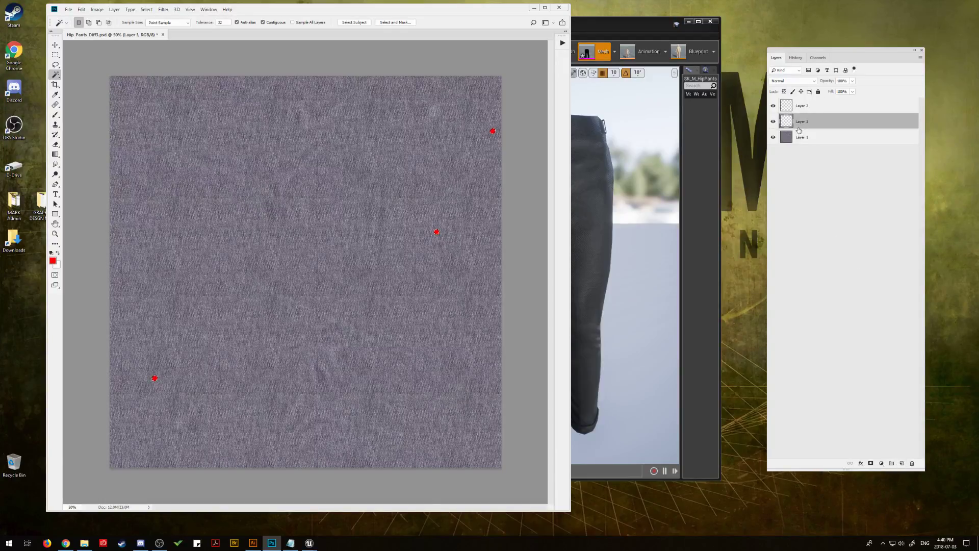
left_click(82, 9)
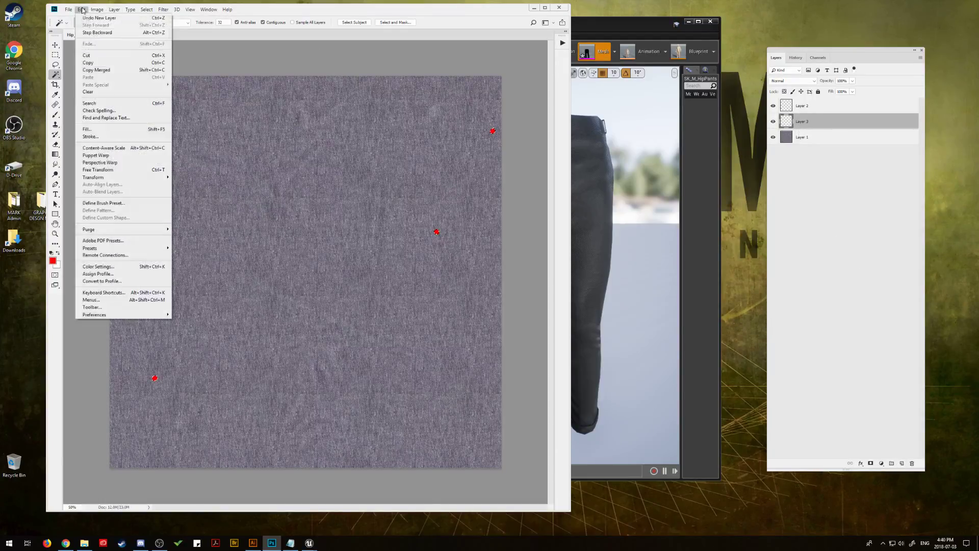
left_click(103, 129)
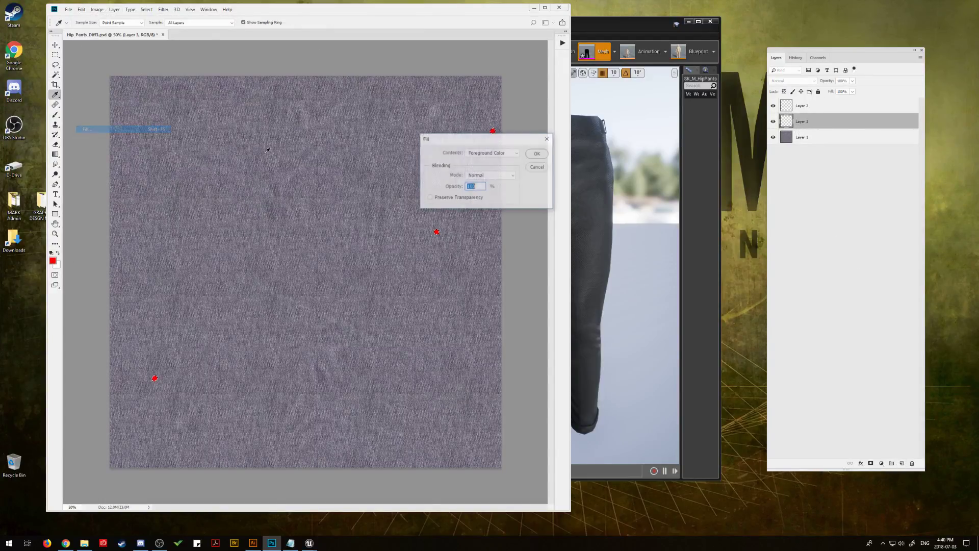
left_click(519, 153)
left_click(481, 211)
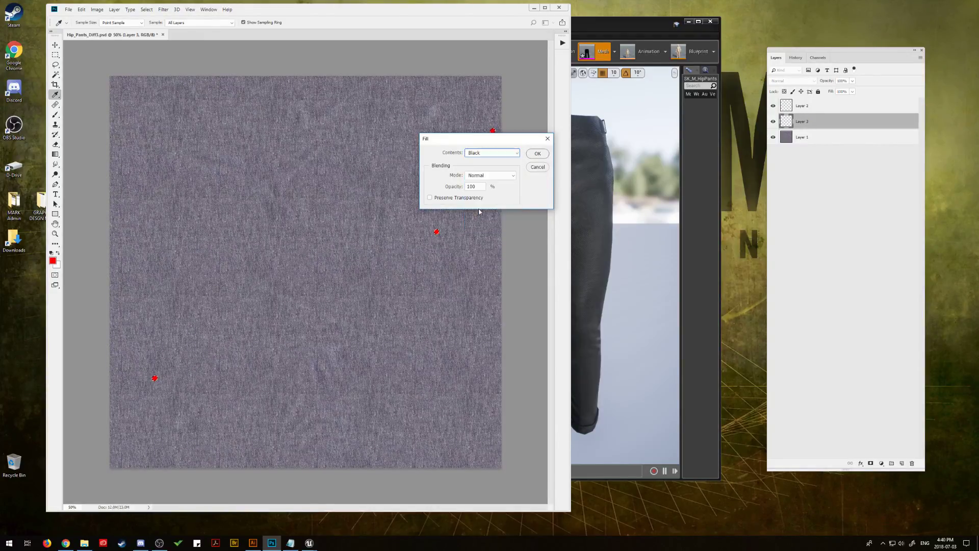
left_click(537, 154)
key("w")
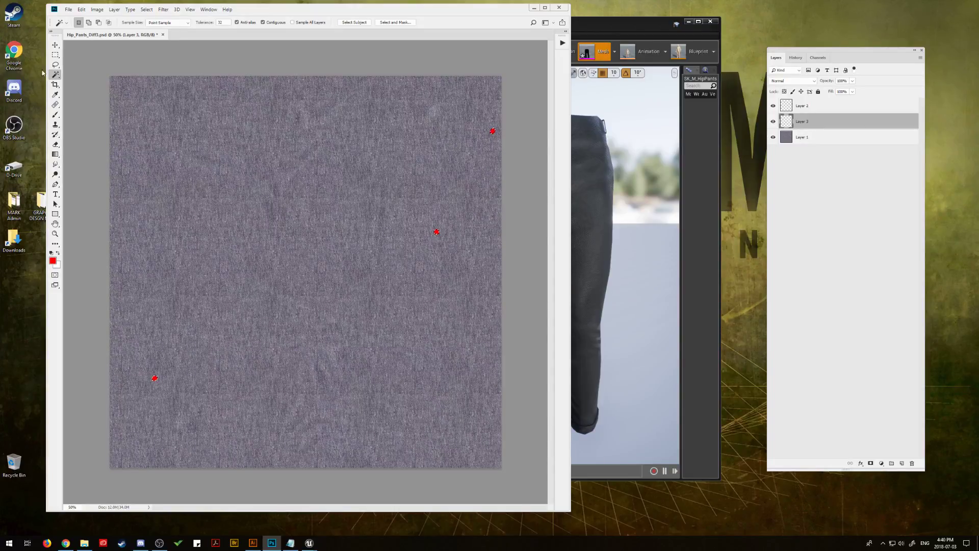
Repeat the black fill on Layer 3 with the button selection still active.
left_click(57, 47)
left_click(80, 9)
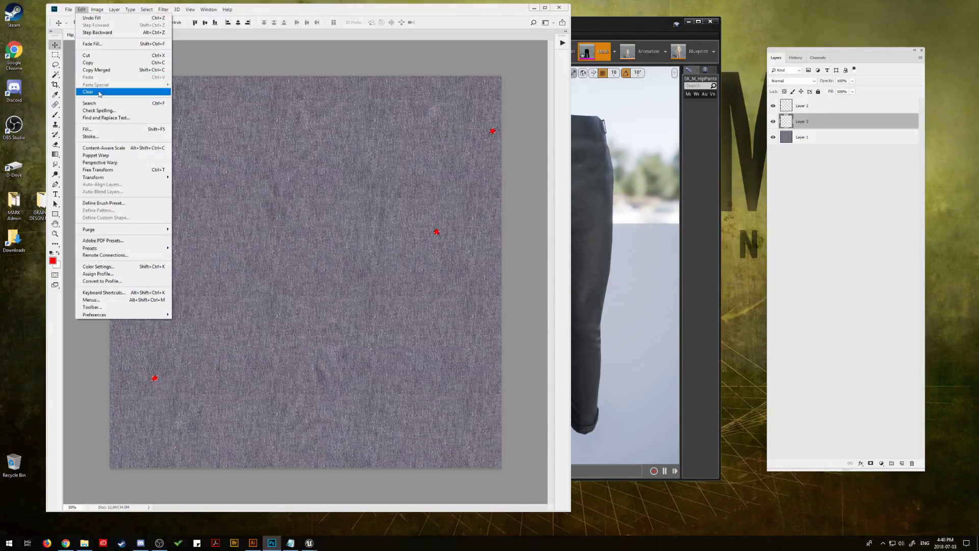
left_click(94, 129)
left_click(538, 154)
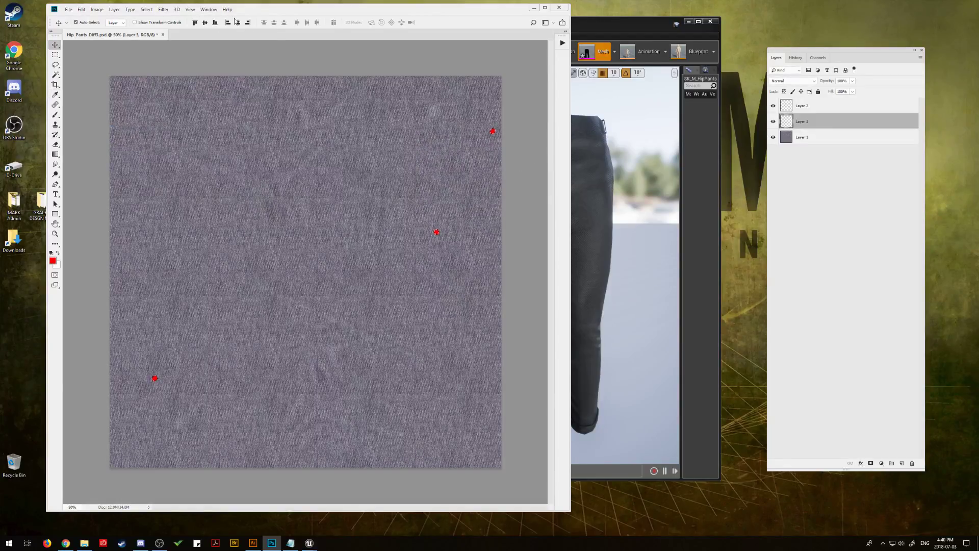
Clear the selection and fill all of Layer 3 with black.
left_click(146, 9)
left_click(153, 25)
left_click(82, 9)
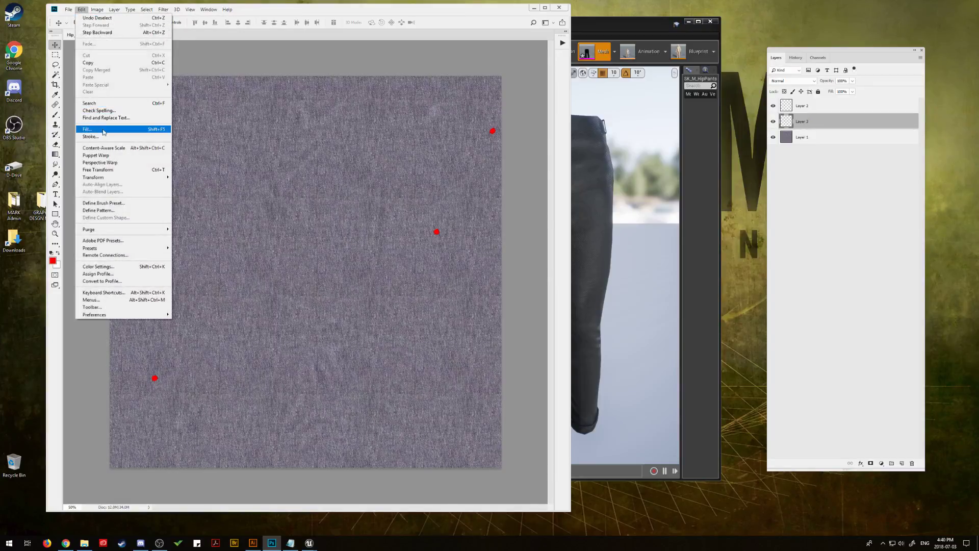
left_click(86, 129)
left_click(537, 157)
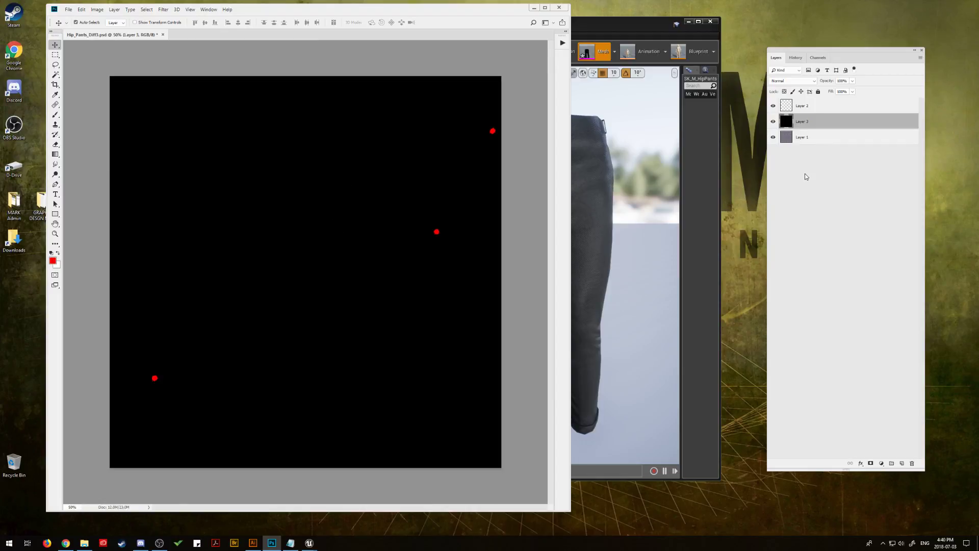
On Layer 2, draw a circular marquee around the lower-left red spot and nudge the selection to center it on the spot.
left_click(810, 108)
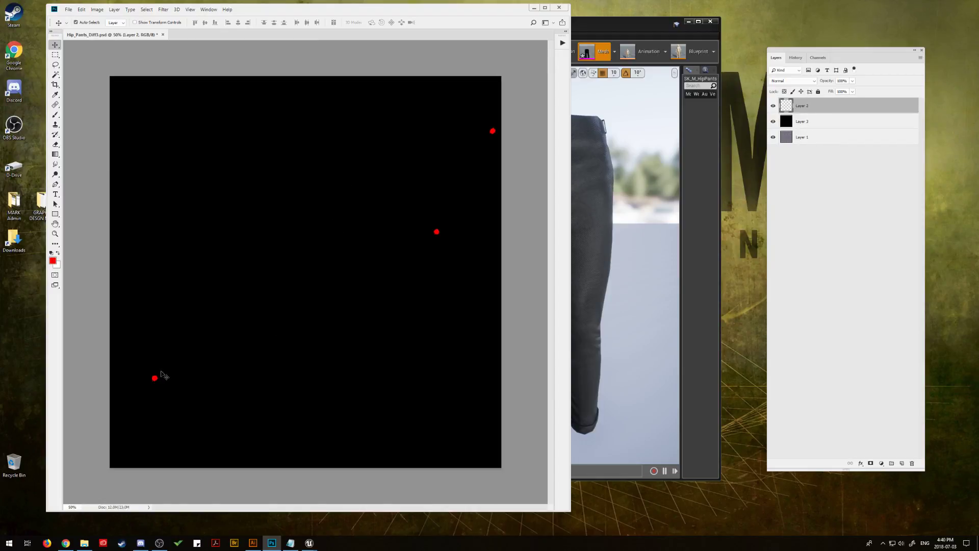
left_click(55, 233)
left_click(157, 378)
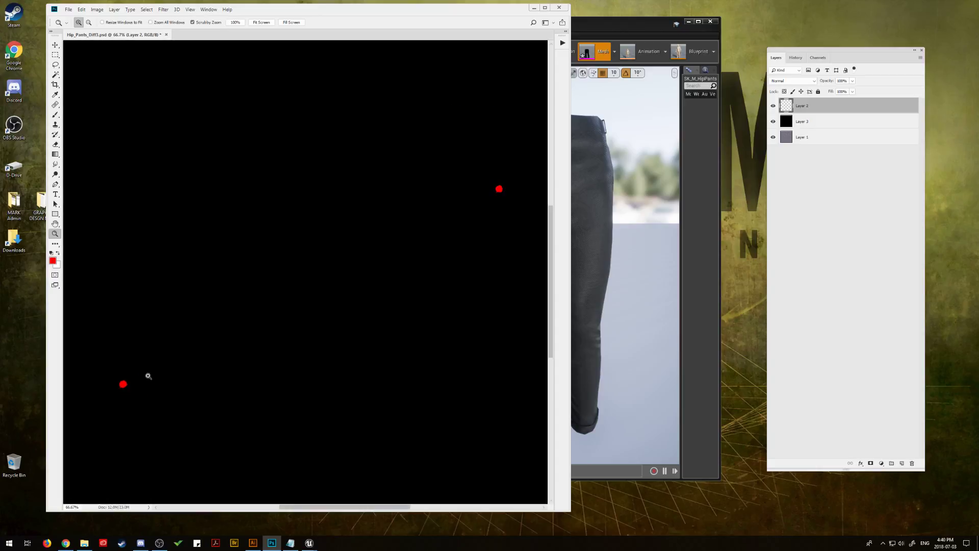
left_click(146, 375)
left_click(140, 381)
left_click(137, 383)
left_click_drag(129, 384, 363, 284)
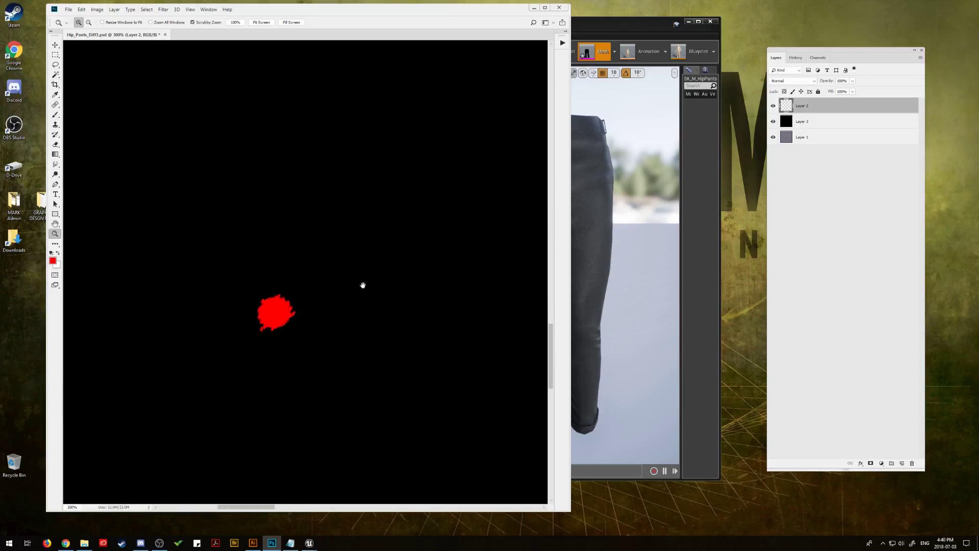
left_click(55, 54)
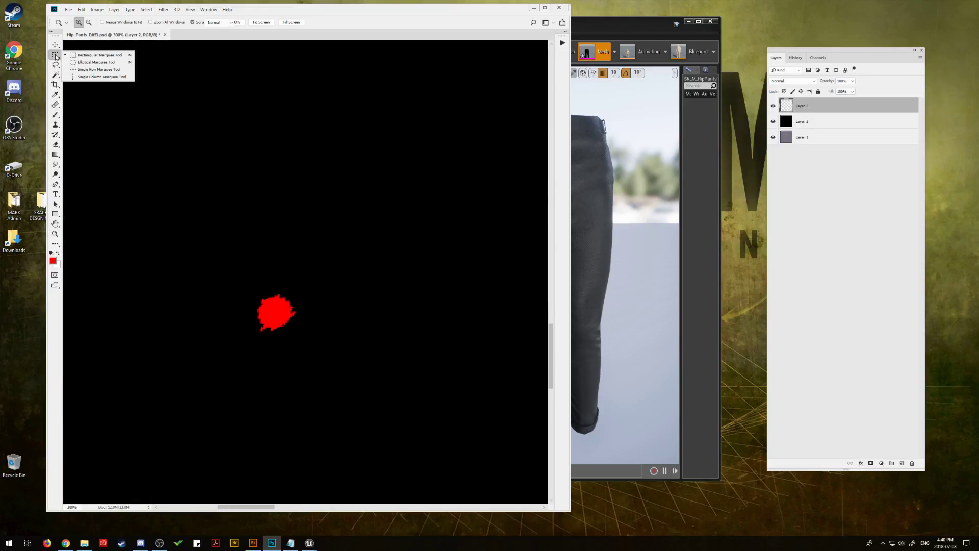
left_click(95, 62)
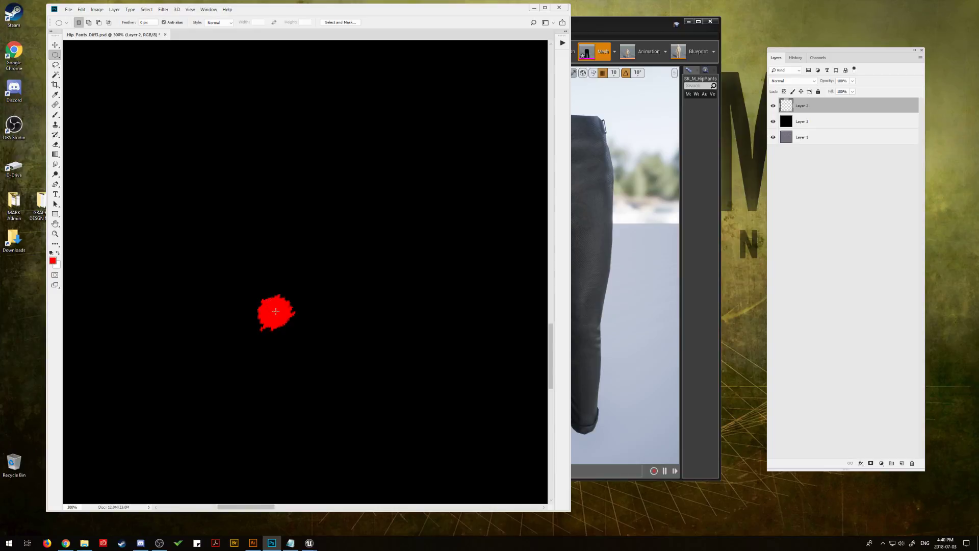
left_click_drag(269, 304, 254, 284)
key("Down")
key("Down")
key("Left")
key("Right")
Fill the circular selection over the lower-left spot on Layer 2 with the red foreground color and clear the selection.
left_click(82, 9)
left_click(90, 129)
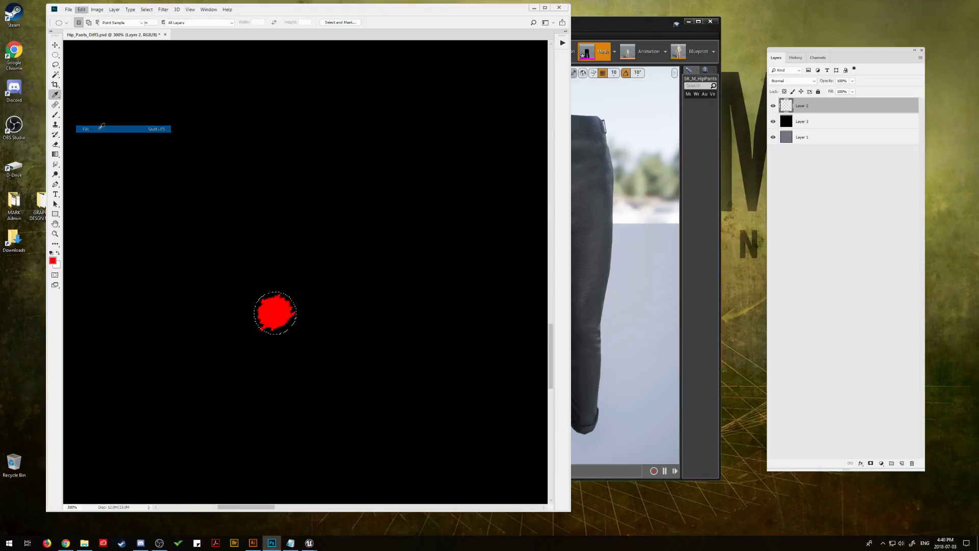
left_click(516, 152)
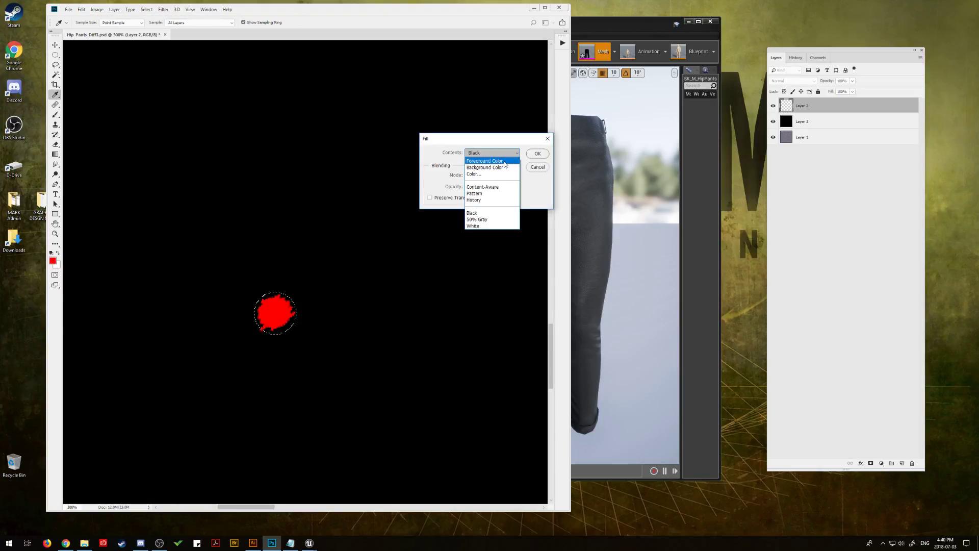
left_click(505, 161)
left_click(535, 156)
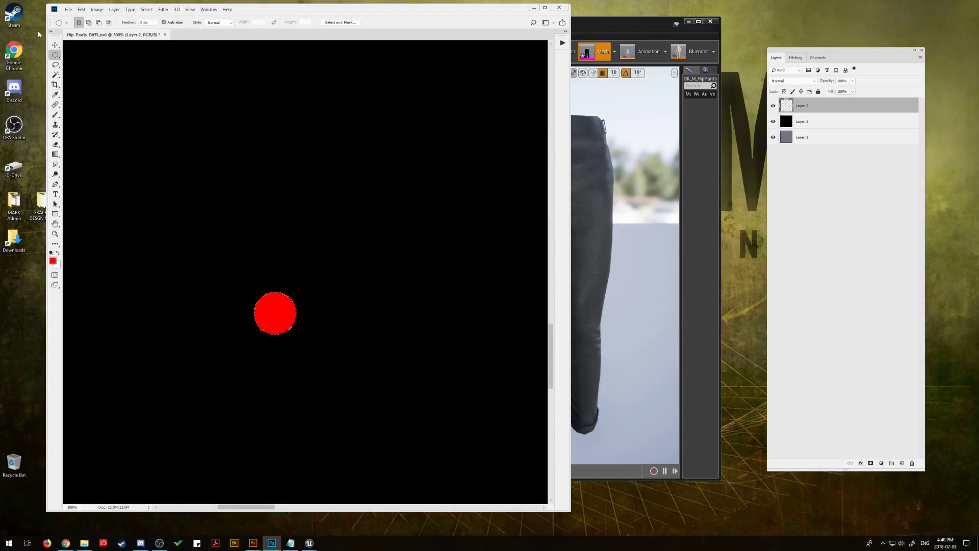
key("v")
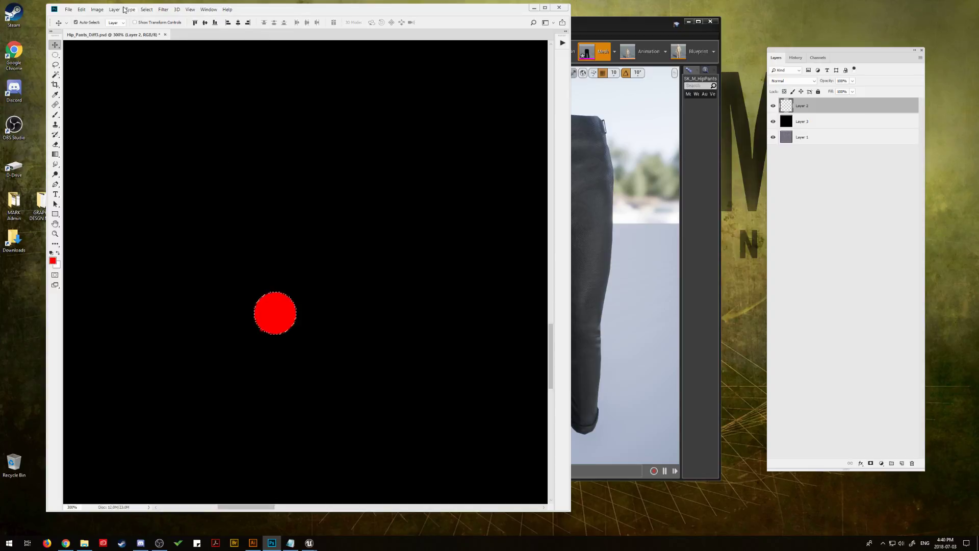
left_click(149, 10)
left_click(154, 25)
Draw a circular marquee from the center outward around the ragged red spot to the right of the canvas center.
left_click_drag(408, 207, 376, 300)
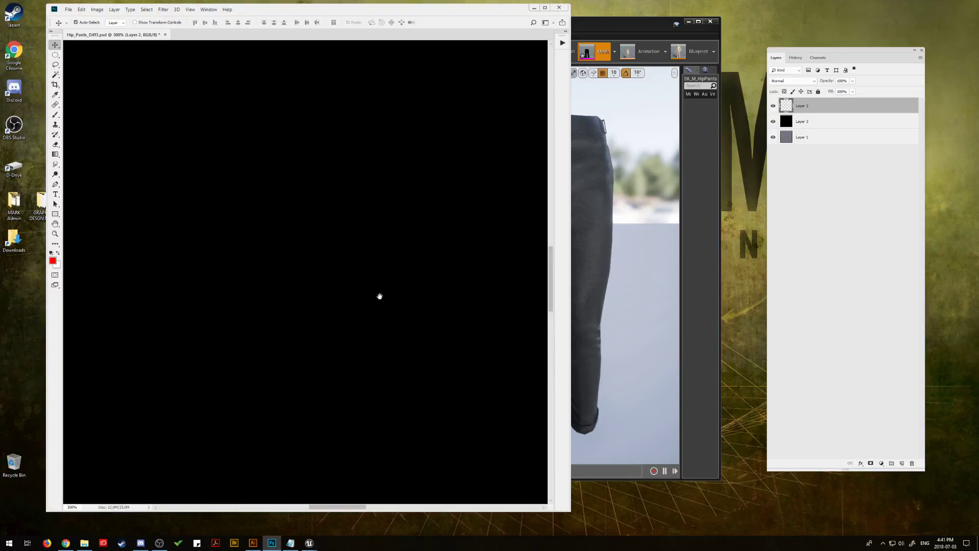
key("ctrl+minus")
key("ctrl+minus")
key("ctrl+minus")
key("ctrl+minus")
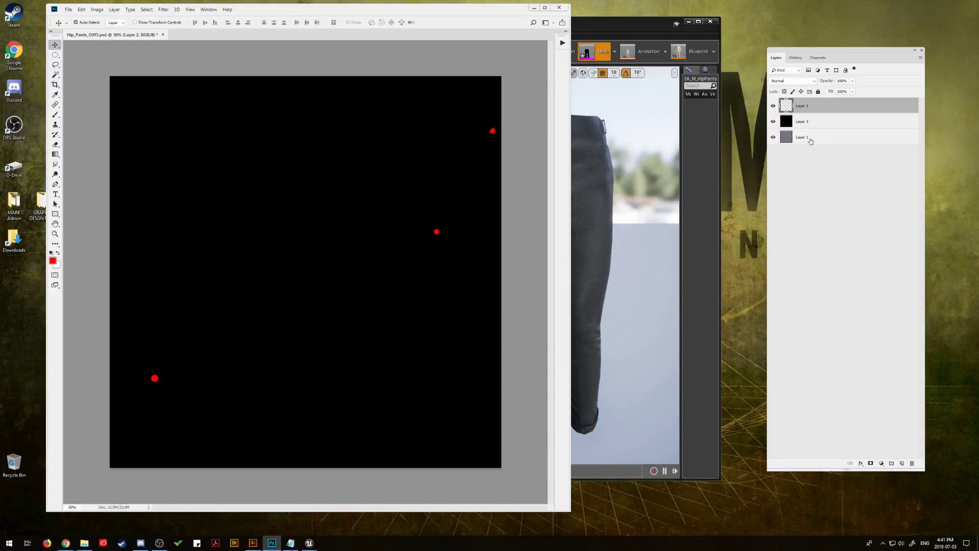
left_click(55, 233)
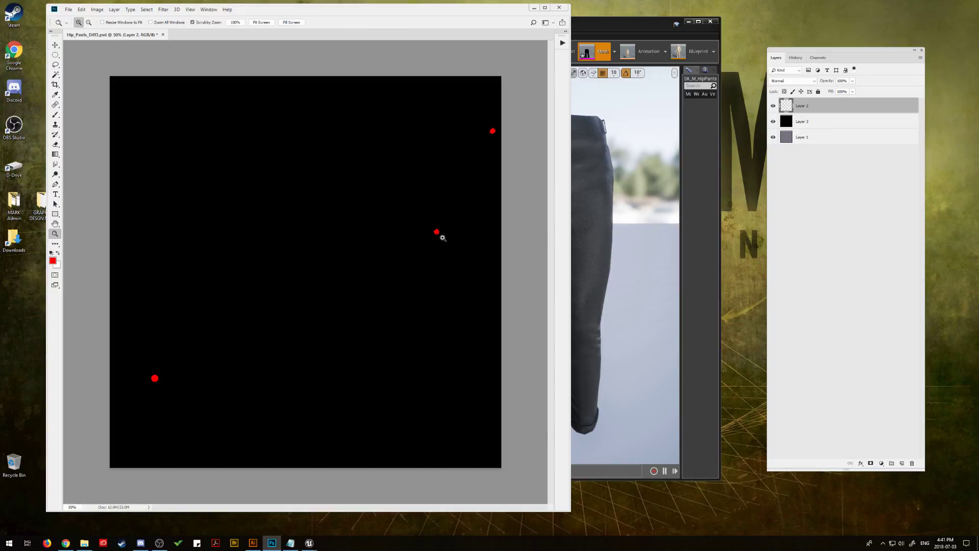
mouse_move(437, 230)
left_mouse_down()
mouse_move(464, 230)
mouse_move(448, 222)
left_mouse_up()
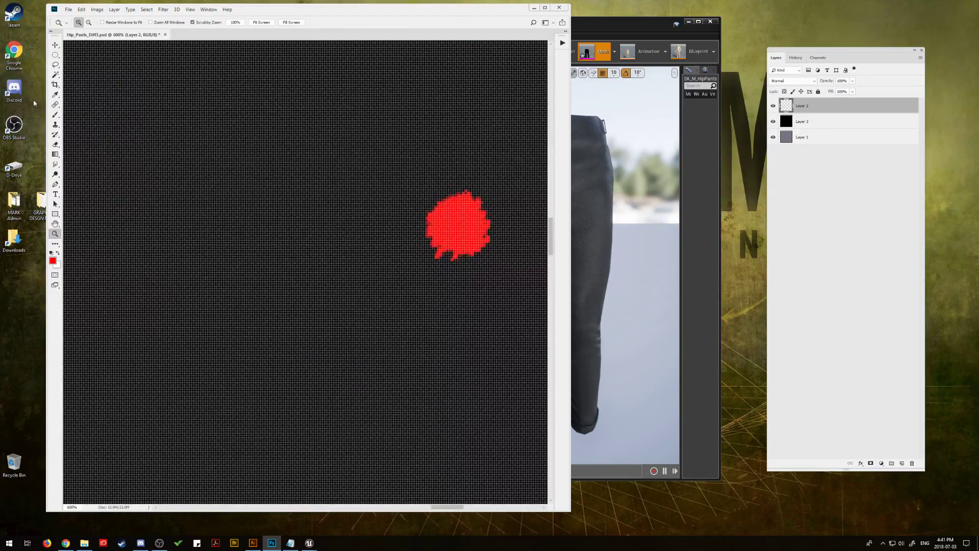
left_click(55, 54)
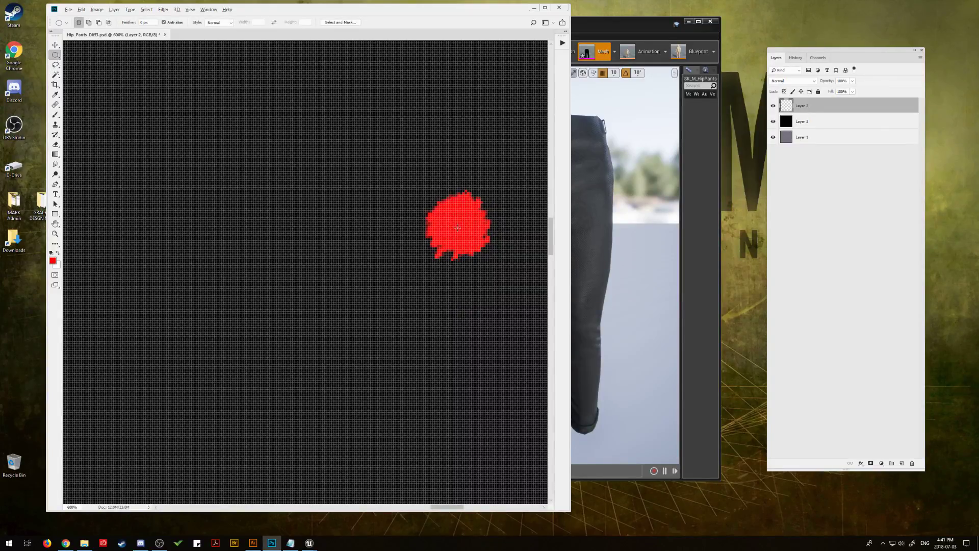
left_click_drag(457, 228, 421, 188, "alt")
Fill the circle around the middle red spot with the foreground color and deselect it.
left_click(81, 10)
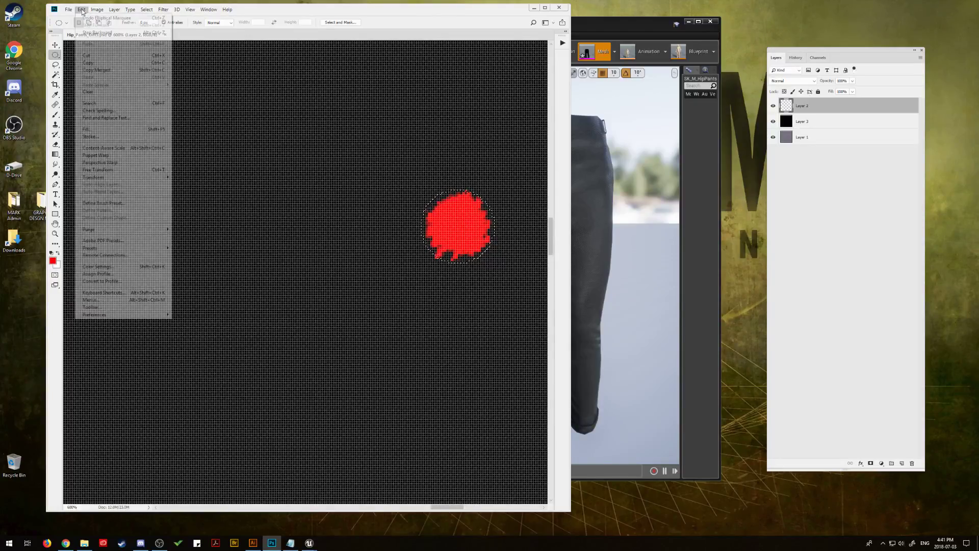
left_click(88, 129)
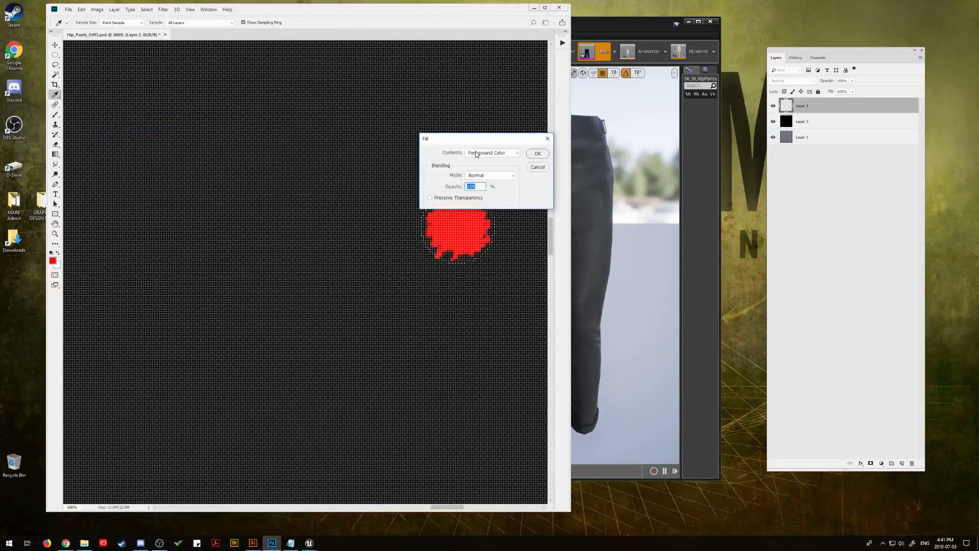
left_click(539, 157)
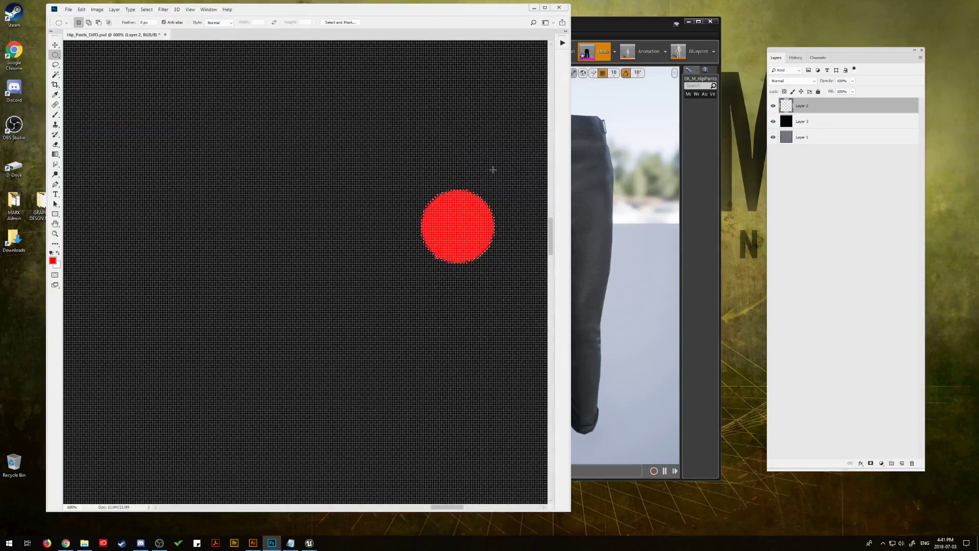
left_click(146, 9)
left_click(153, 25)
Draw a circular marquee centered on the red spot near the canvas's upper-right corner.
left_click_drag(483, 199, 301, 393)
left_click_drag(380, 123, 386, 307)
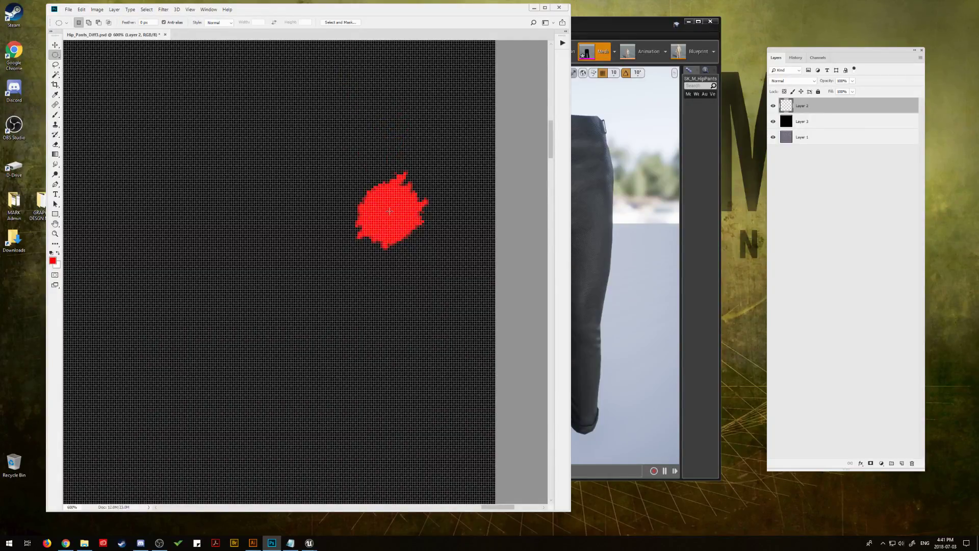
left_click_drag(389, 211, 353, 171, "alt+shift")
Fill the upper-right circular selection with the foreground color and invert the selection.
left_click(81, 9)
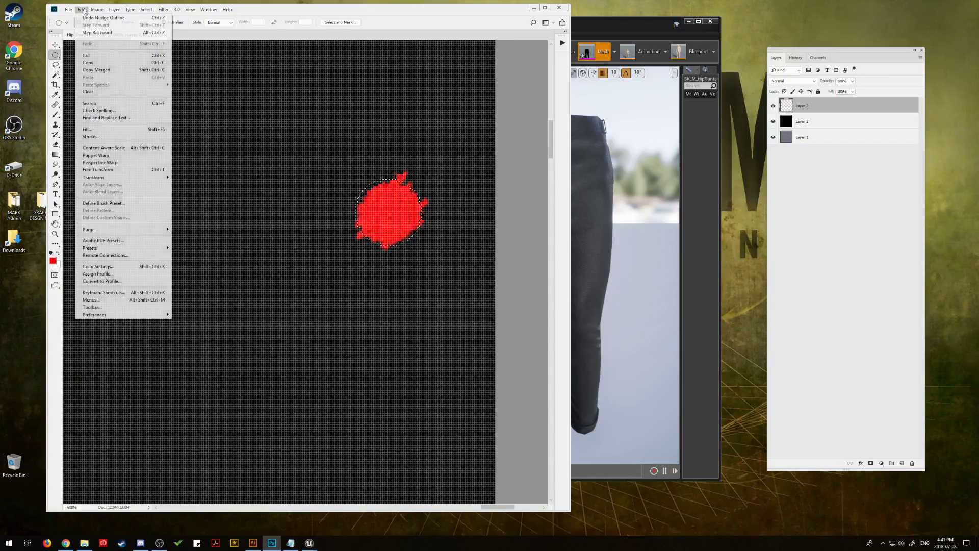
left_click(87, 129)
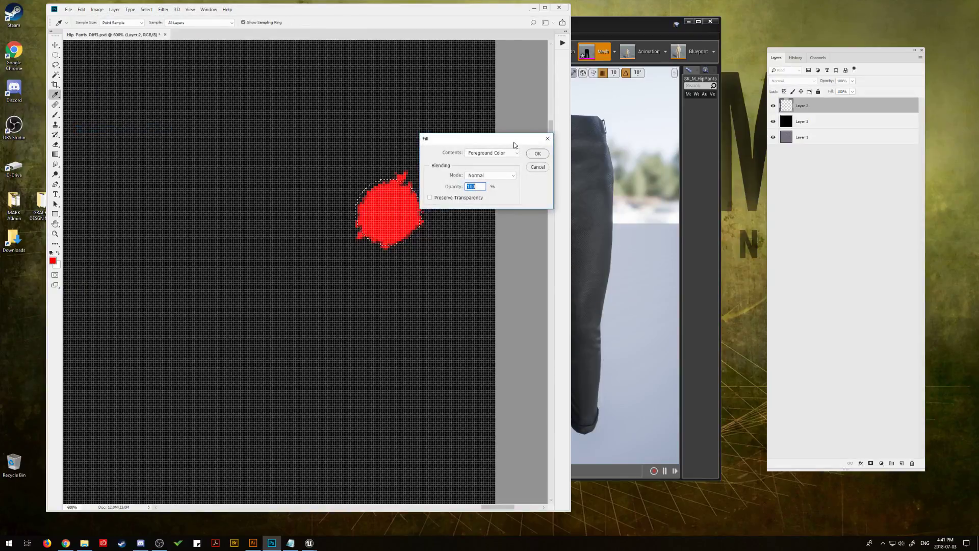
left_click(536, 154)
left_click(147, 9)
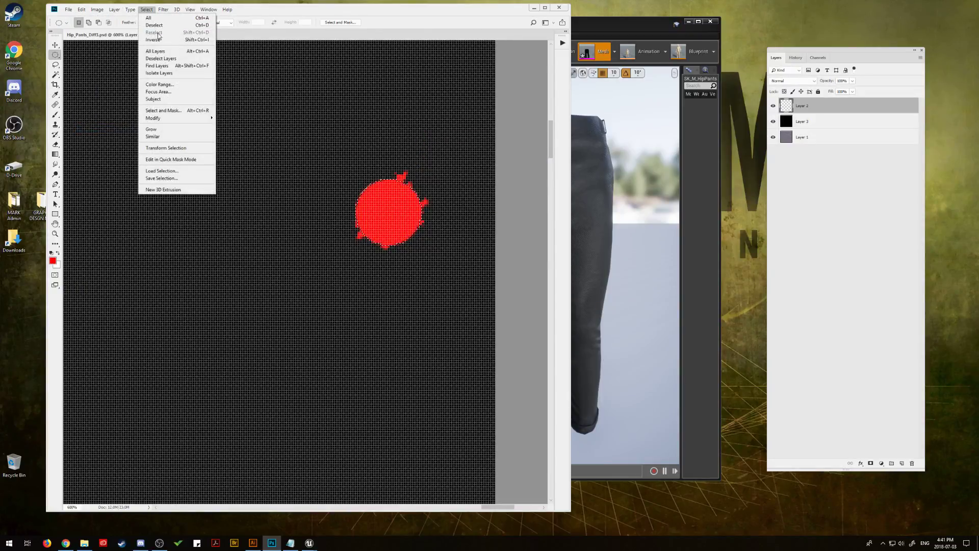
left_click(161, 41)
key("Delete")
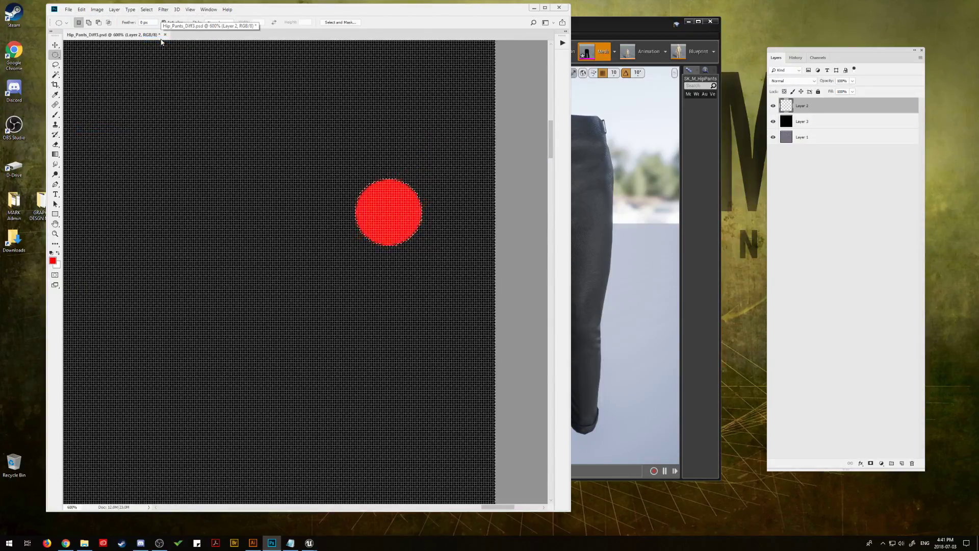
left_click(146, 9)
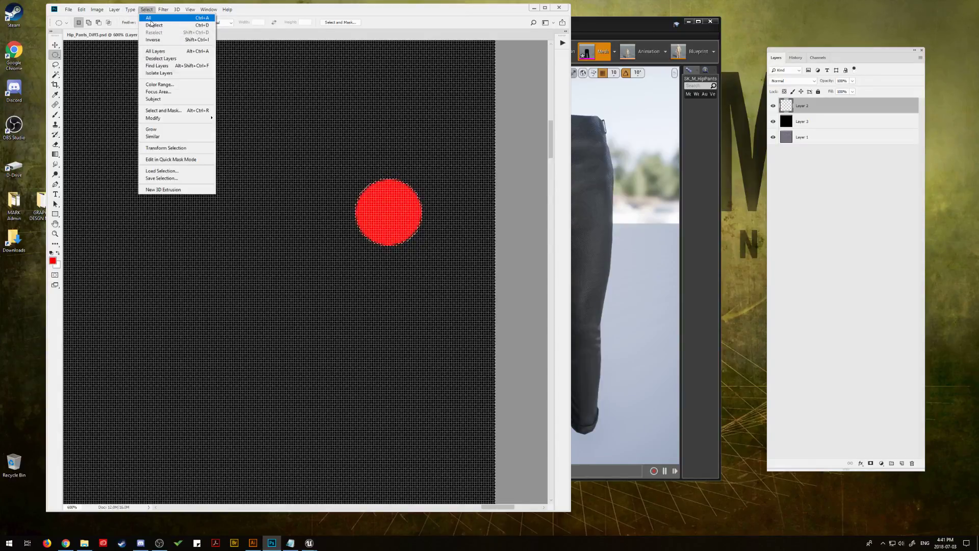
mouse_move(80, 11)
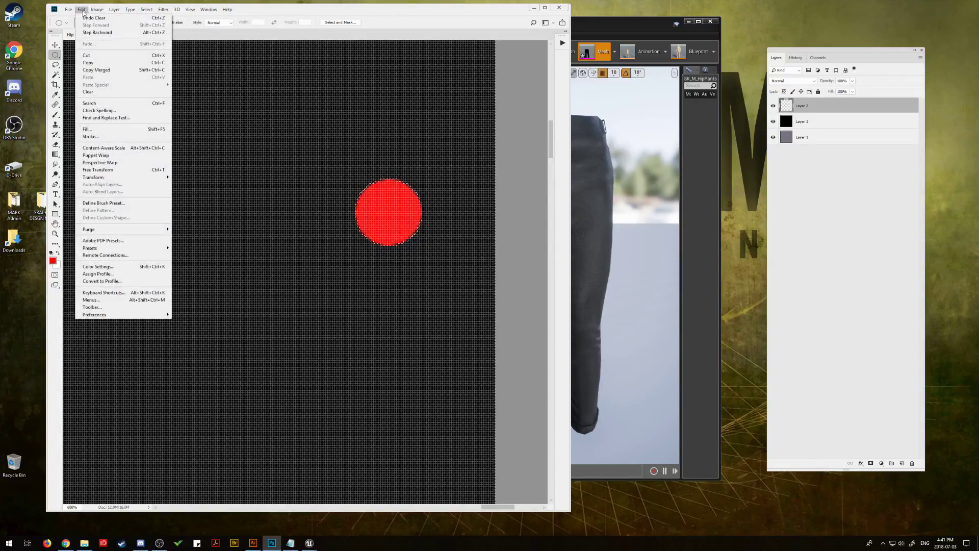
left_click(93, 18)
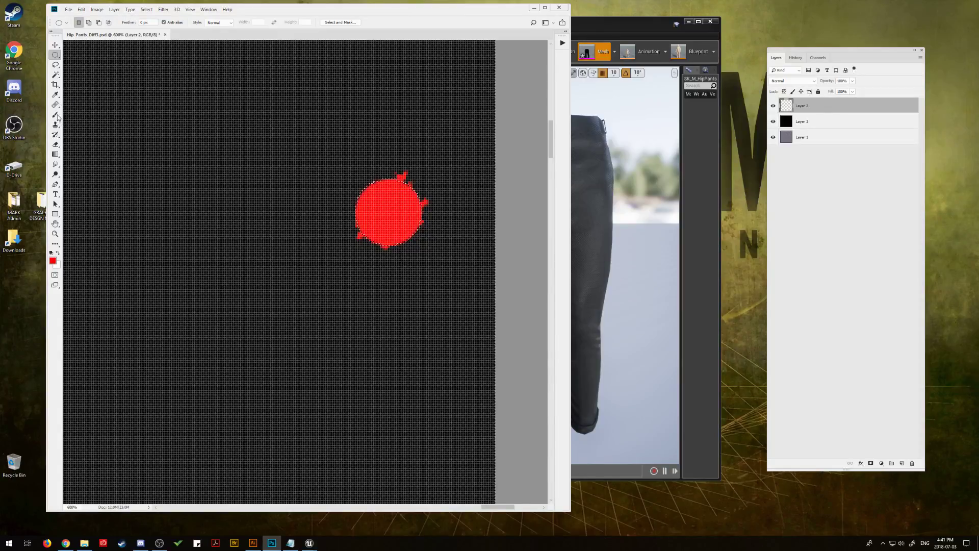
Erase the stray red pixels around the upper-right circle with a smaller Eraser brush, and clear the selection.
left_click(55, 145)
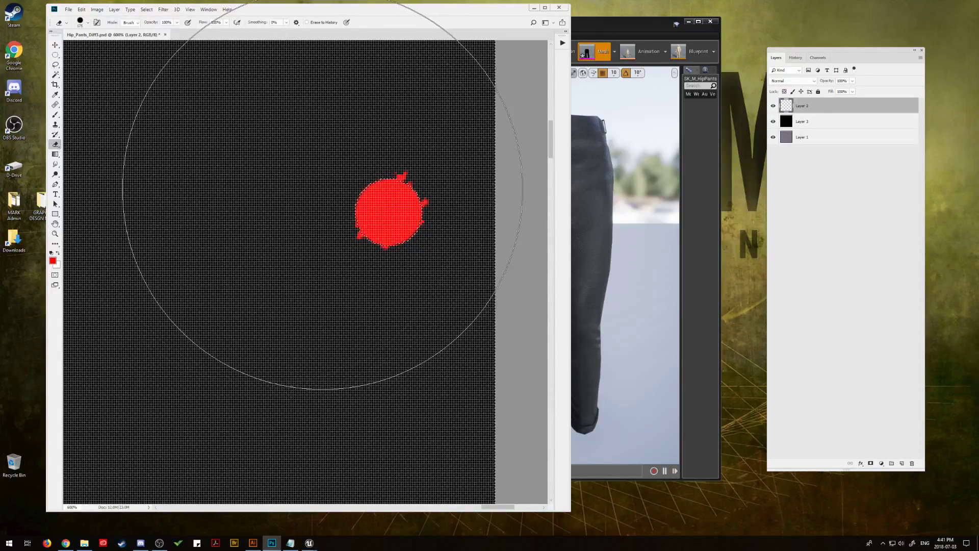
key("bracketleft")
key("bracketleft")
key("bracketleft")
key("bracketleft")
key("bracketleft")
key("bracketleft")
key("bracketleft")
key("bracketleft")
key("bracketleft")
left_click_drag(397, 240, 411, 192)
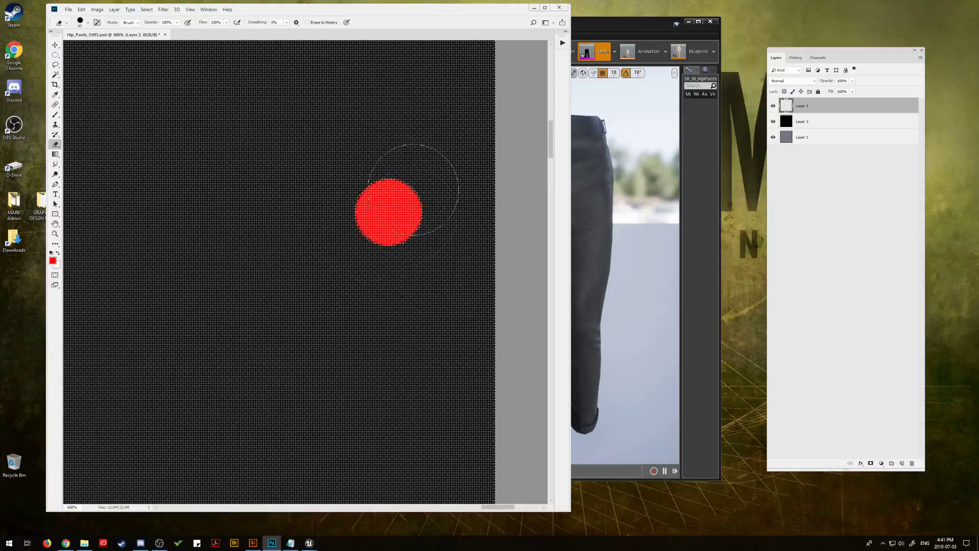
left_click(146, 9)
left_click(151, 28)
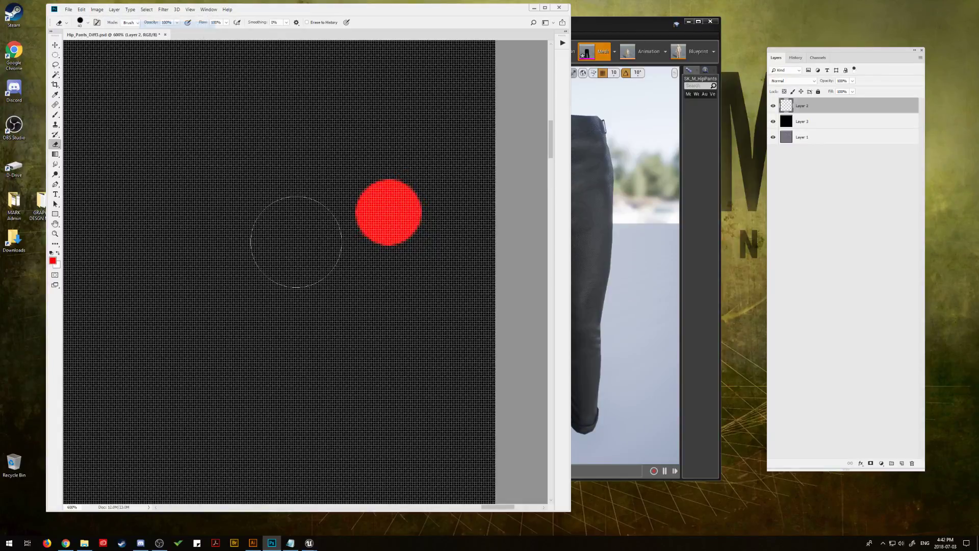
Examine the rest of the canvas for stray red marks around the button circles.
left_click_drag(302, 266, 396, 85)
left_click_drag(433, 367, 371, 124)
left_click_drag(398, 378, 527, 181)
mouse_move(286, 398)
left_mouse_down()
mouse_move(398, 229)
mouse_move(459, 92)
left_mouse_up()
left_click_drag(306, 408, 434, 81)
mouse_move(306, 398)
left_mouse_down()
mouse_move(439, 192)
mouse_move(413, 274)
left_mouse_up()
scroll(413, 274, "down", 6, "alt")
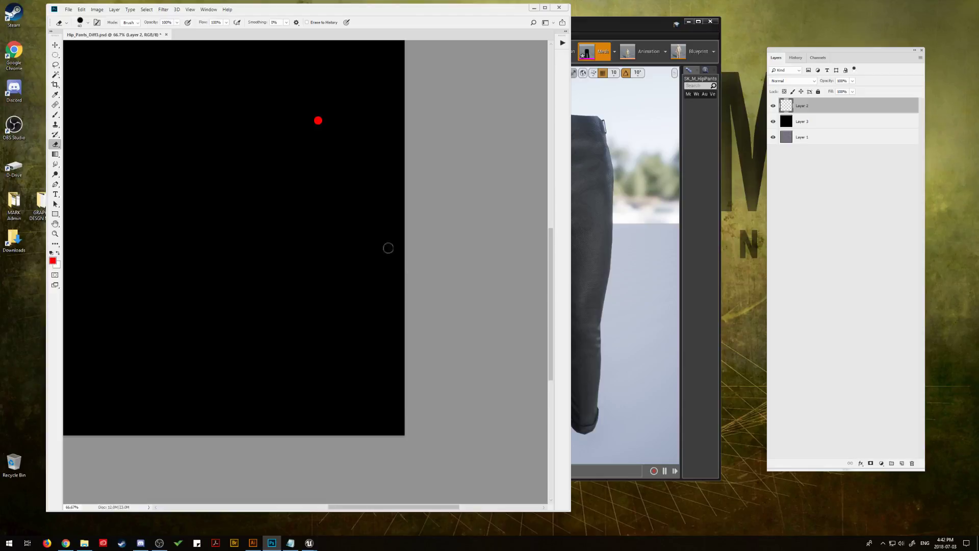
left_click_drag(387, 247, 518, 185)
left_click_drag(332, 444, 445, 275)
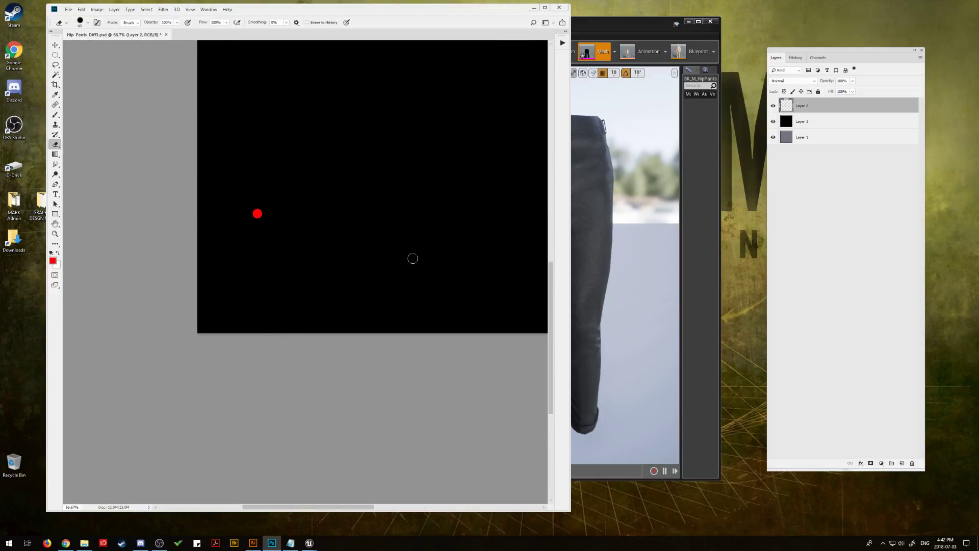
left_click_drag(295, 236, 230, 308)
scroll(228, 311, "down", 2, "alt")
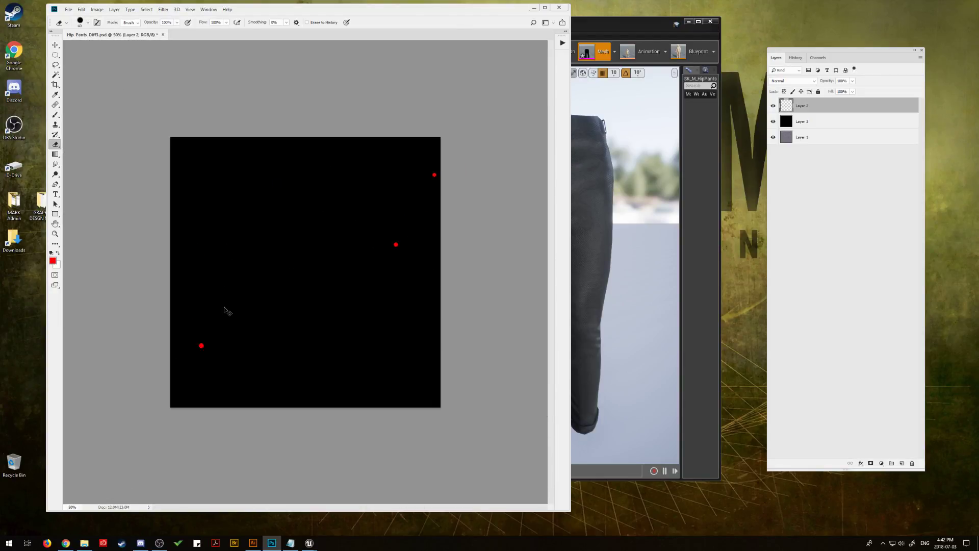
Save the layered document as Hip_Pants_Pattern.psd with Maximize Compatibility enabled.
left_click(55, 45)
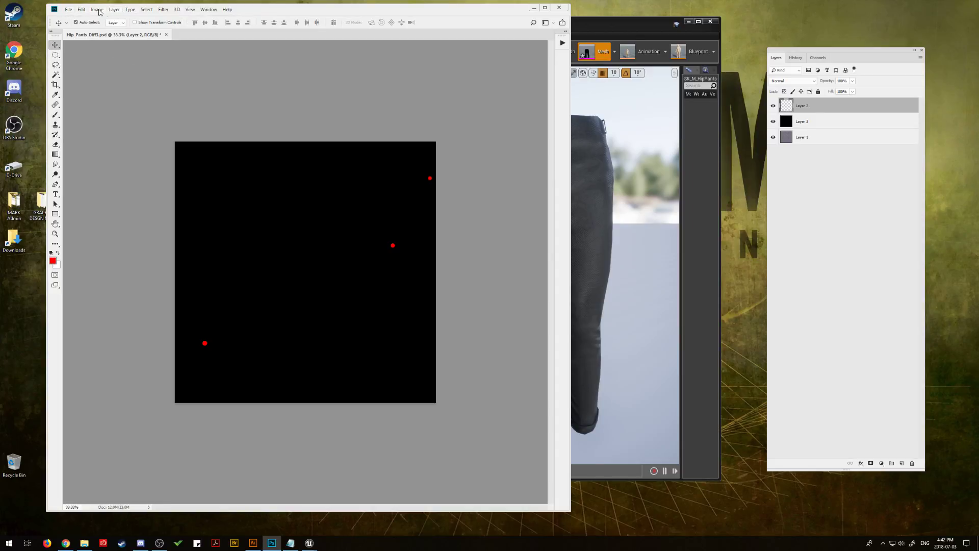
left_click(69, 9)
left_click(97, 94)
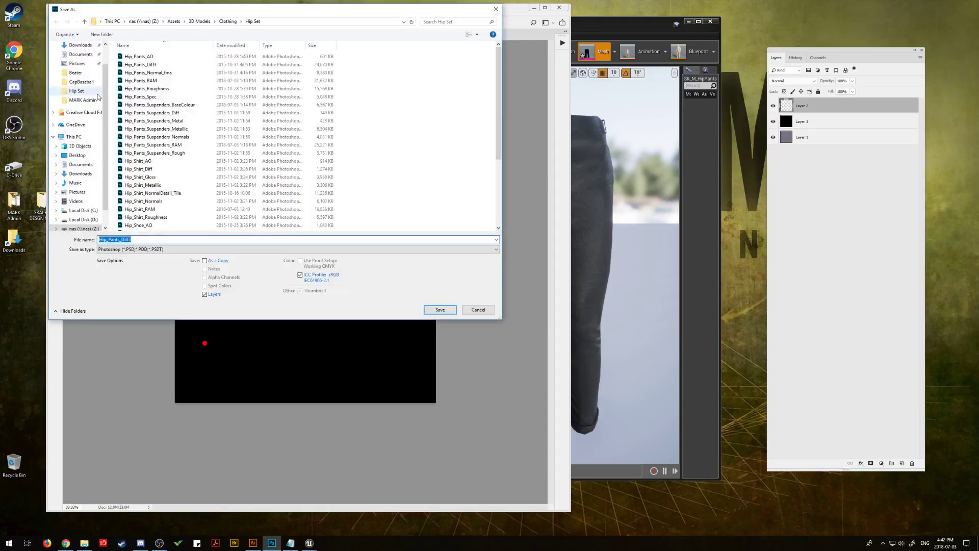
left_click_drag(241, 10, 978, 97)
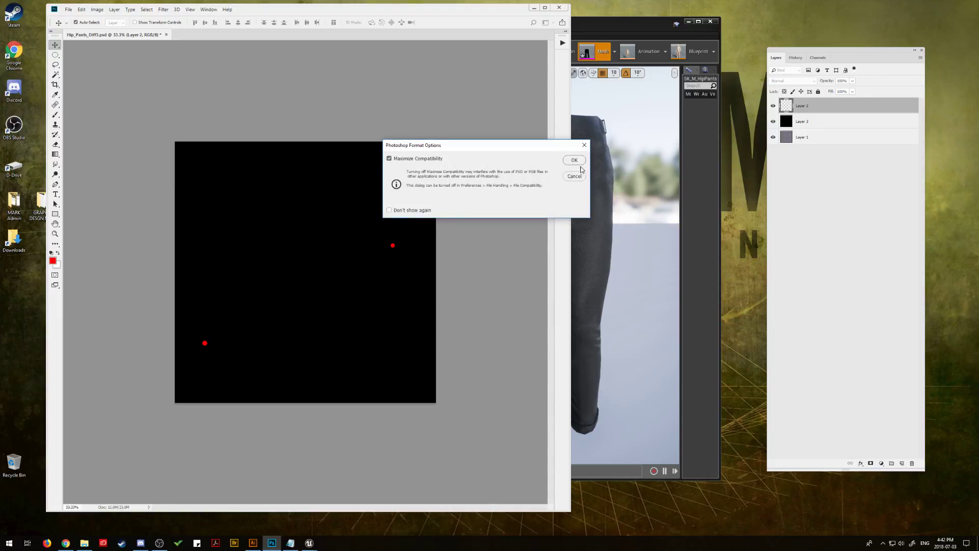
left_click(574, 158)
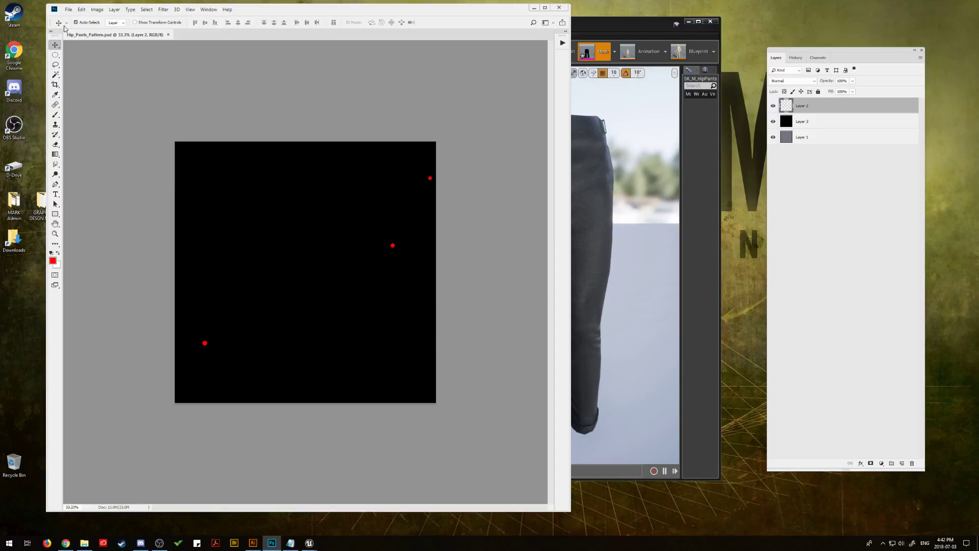
Flatten the image into a single background layer.
left_click(97, 9)
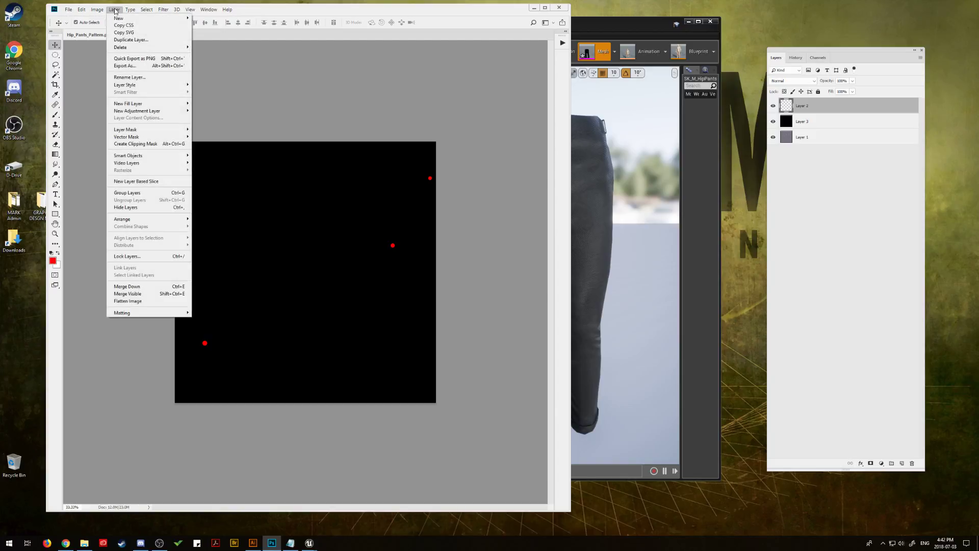
left_click(128, 301)
Save the flattened mask as the Targa file T_Hipster_Pants_Buttons.tga at 32 bits/pixel in the Hip Set folder and close it.
left_click(71, 9)
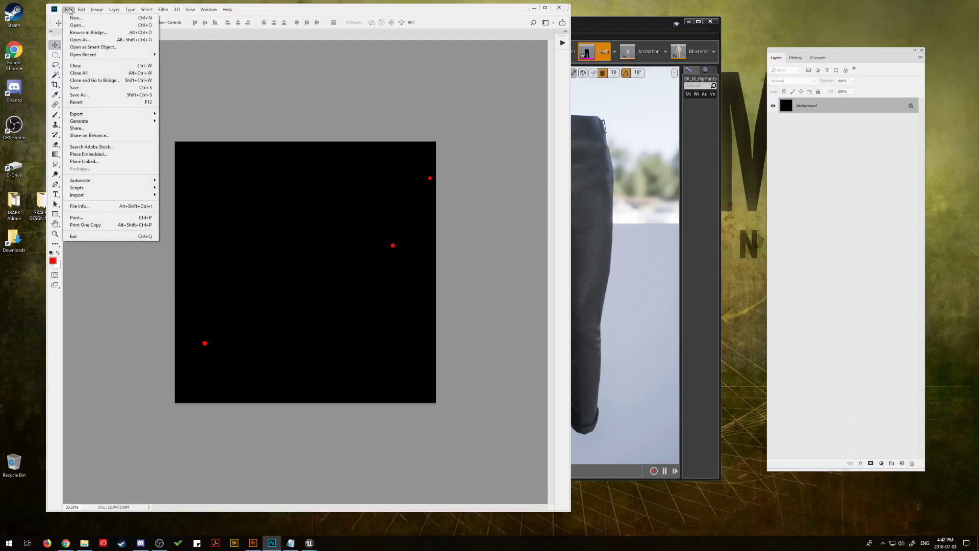
left_click(86, 95)
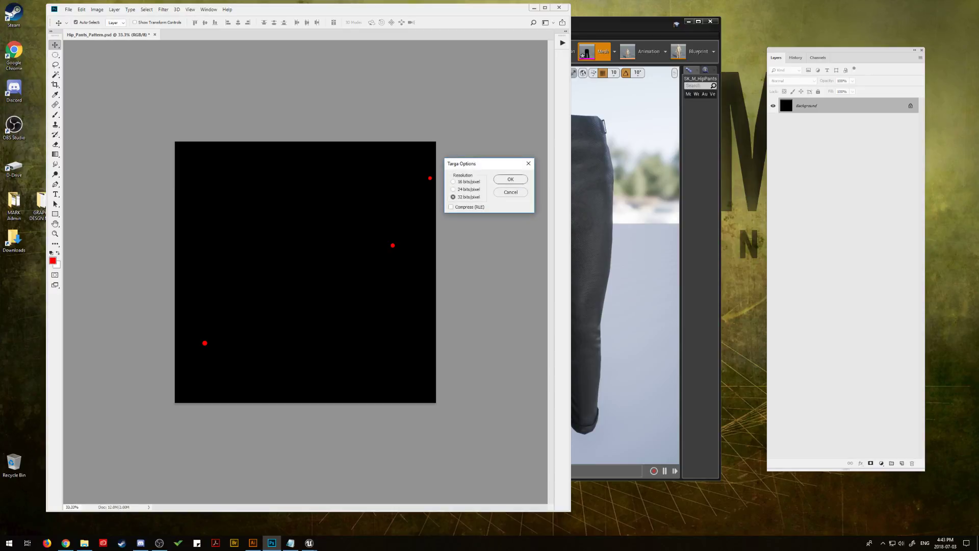
left_click(523, 179)
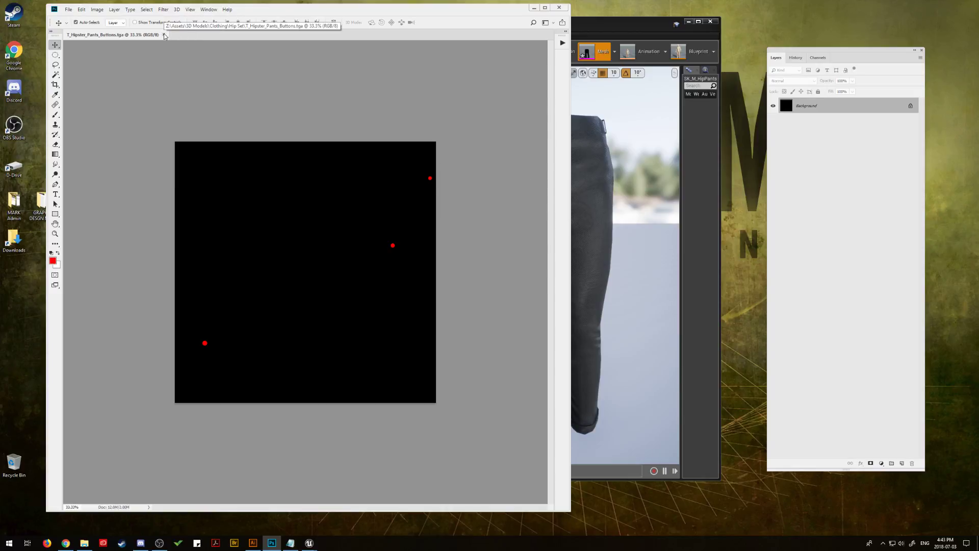
left_click(163, 34)
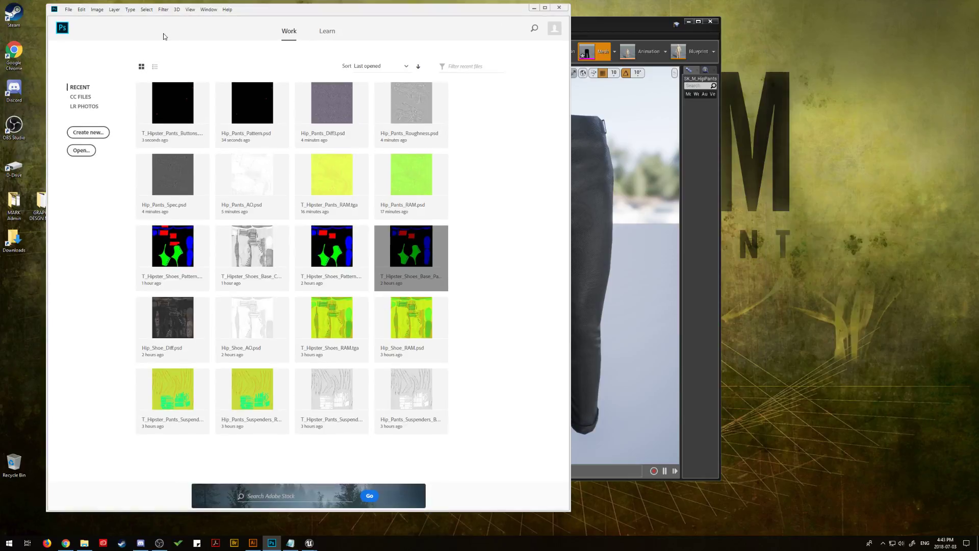
Minimize Photoshop and switch to the Unreal Editor, moving the SK_M_HipPants mesh window aside to free up desktop space.
left_click(533, 8)
left_click_drag(502, 29, 731, 24)
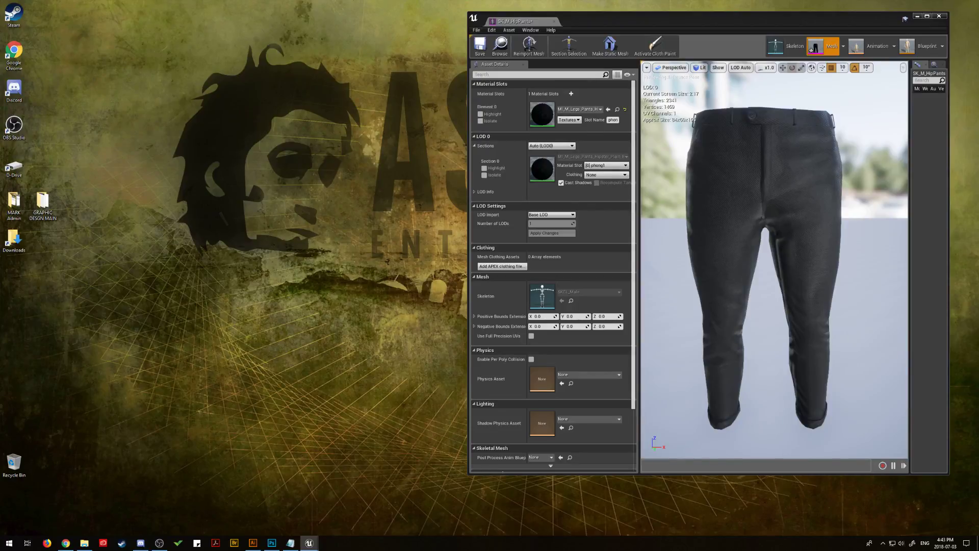
key("alt+Tab")
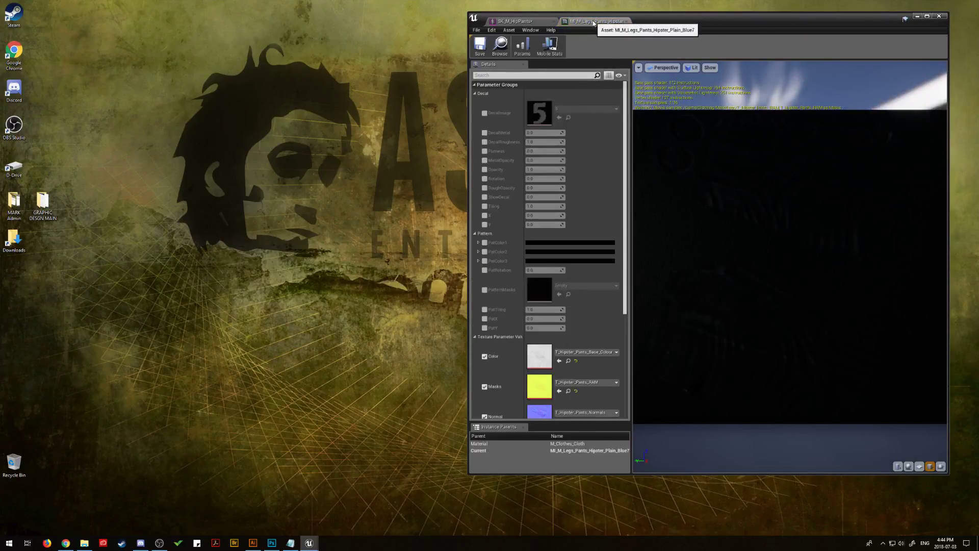
Undock the hipster pants material instance into its own enlarged window beside the mesh editor and angle its preview.
left_click_drag(581, 22, 111, 14)
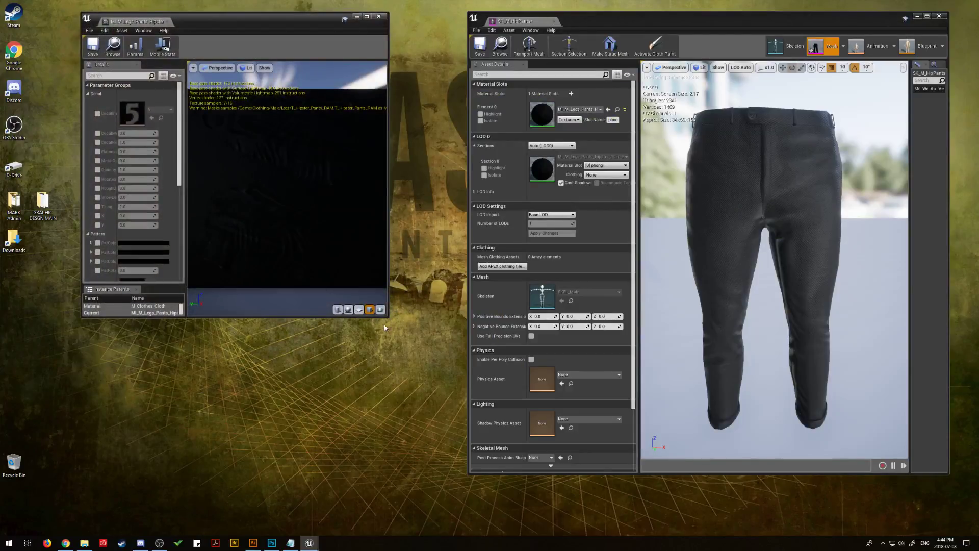
left_click_drag(388, 320, 463, 500)
left_click_drag(236, 23, 218, 19)
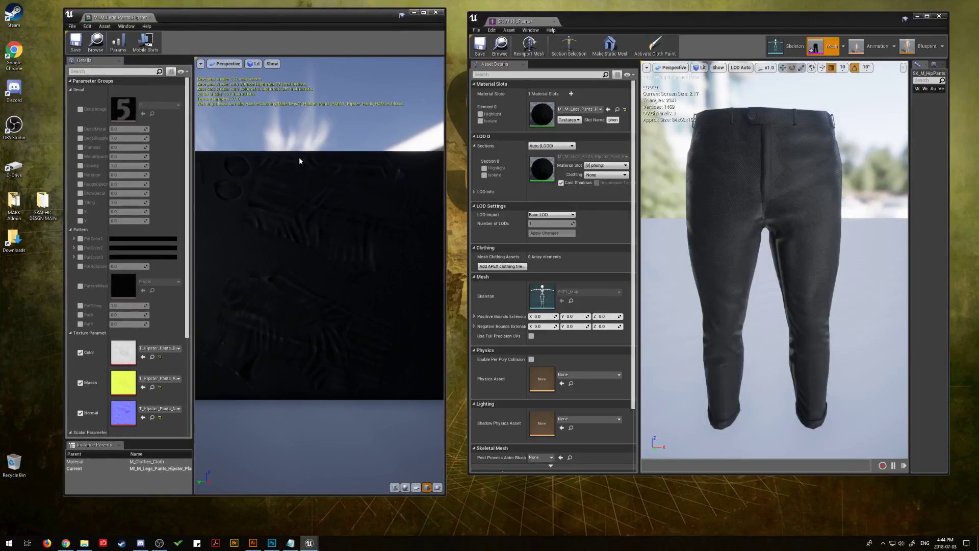
left_click(444, 497)
left_click_drag(444, 495, 458, 495)
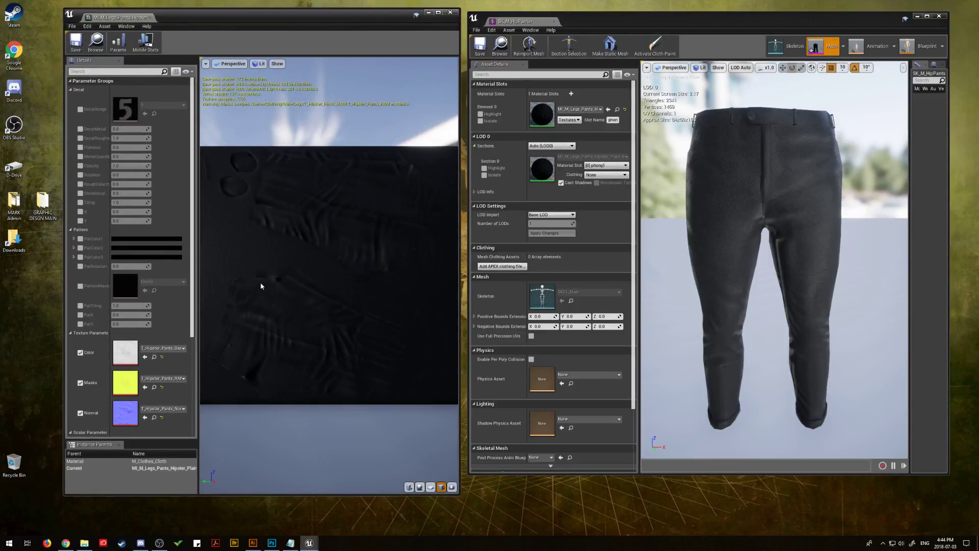
mouse_move(261, 284)
left_mouse_down()
mouse_move(356, 235)
mouse_move(286, 265)
mouse_move(316, 260)
mouse_move(268, 289)
left_mouse_up()
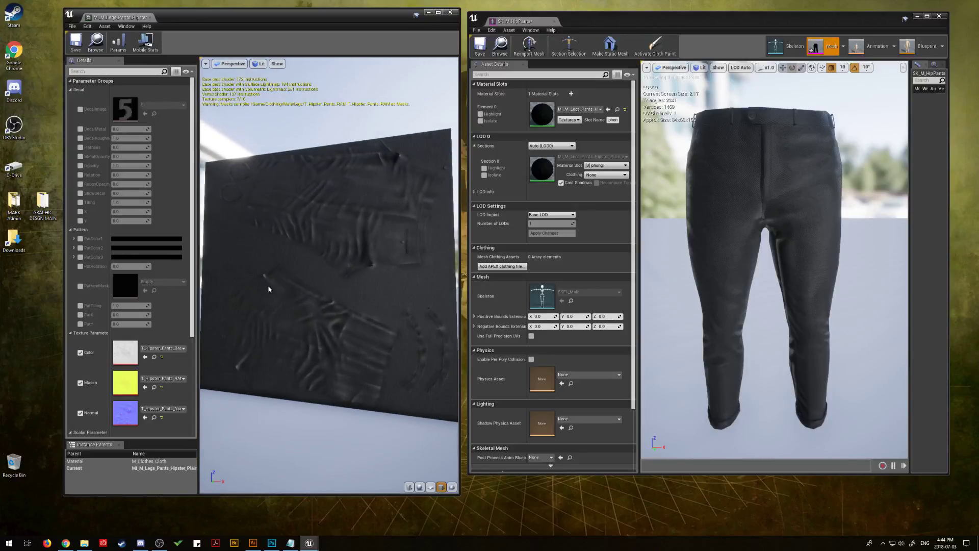
Collapse the Decal group and enable the Pattern overrides for all three colors, rotation, mask, tiling, PatX and PatY.
left_click(70, 90)
left_click(80, 107)
left_click(80, 117)
left_click(80, 126)
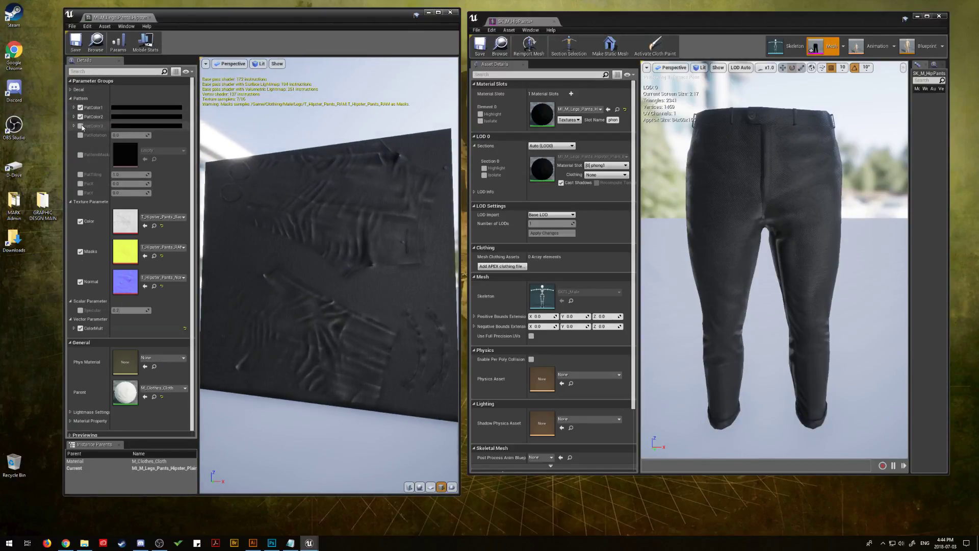
left_click(80, 135)
left_click(80, 154)
left_click(80, 174)
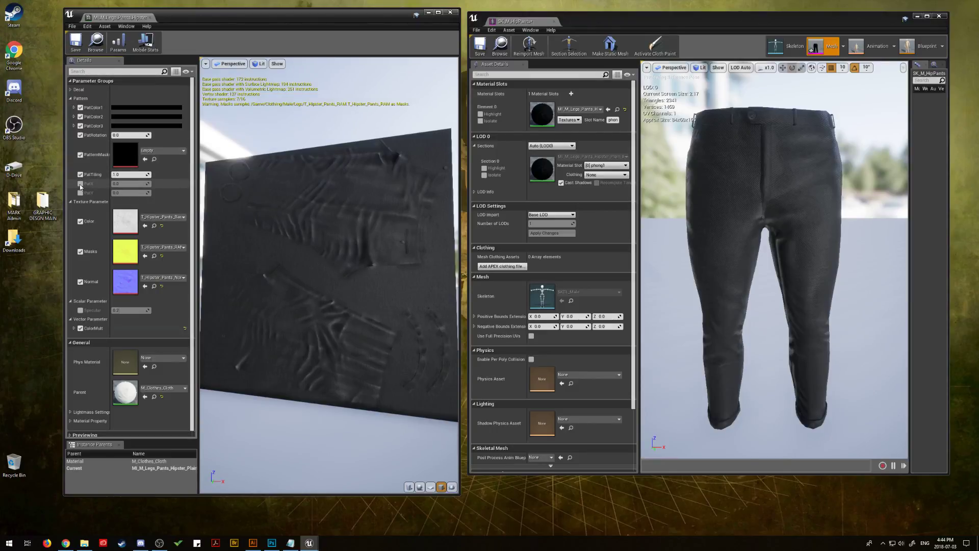
left_click(80, 183)
left_click(80, 193)
left_click(81, 193)
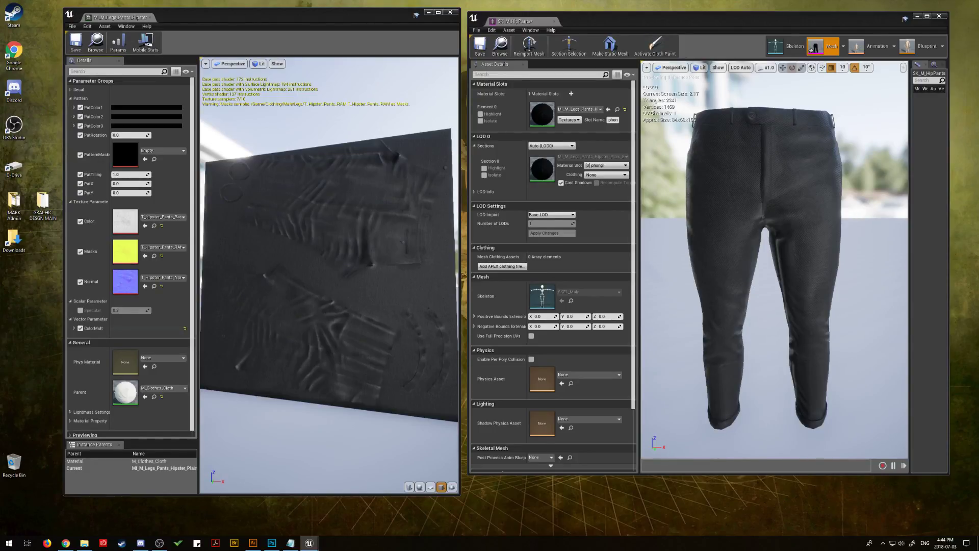
Assign the T_Hipster_Pants pattern texture as the pattern mask and set PatTiling to 0.5.
left_click_drag(978, 214, 128, 156)
left_click(130, 174)
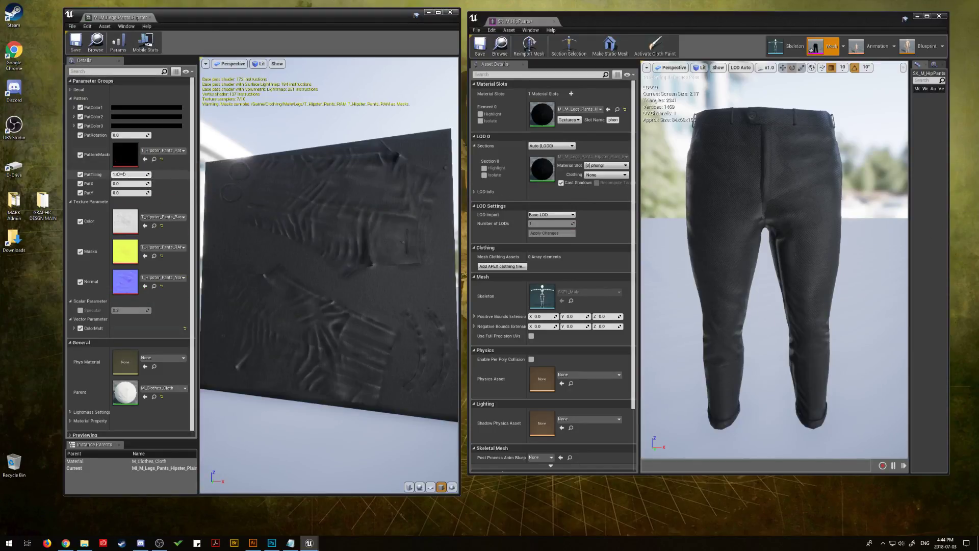
key("BackSpace")
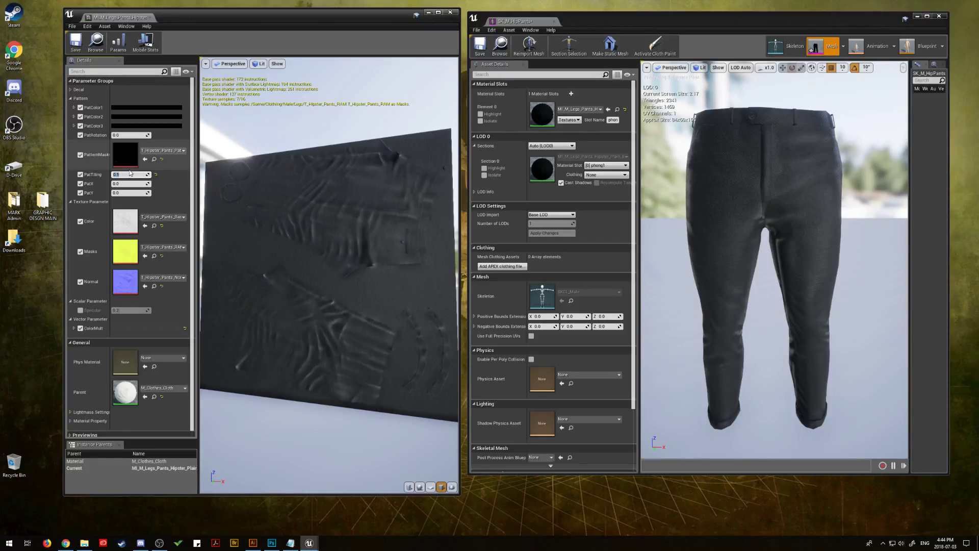
type("0.5")
key("Return")
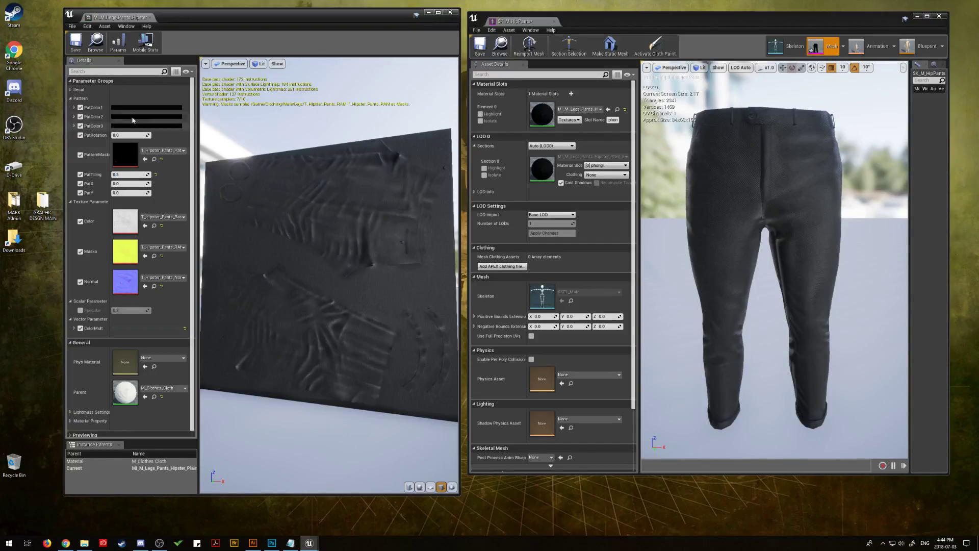
Try the yellow preset and a darker, desaturated version of it for PatColor1.
left_click(134, 107)
left_click(165, 126)
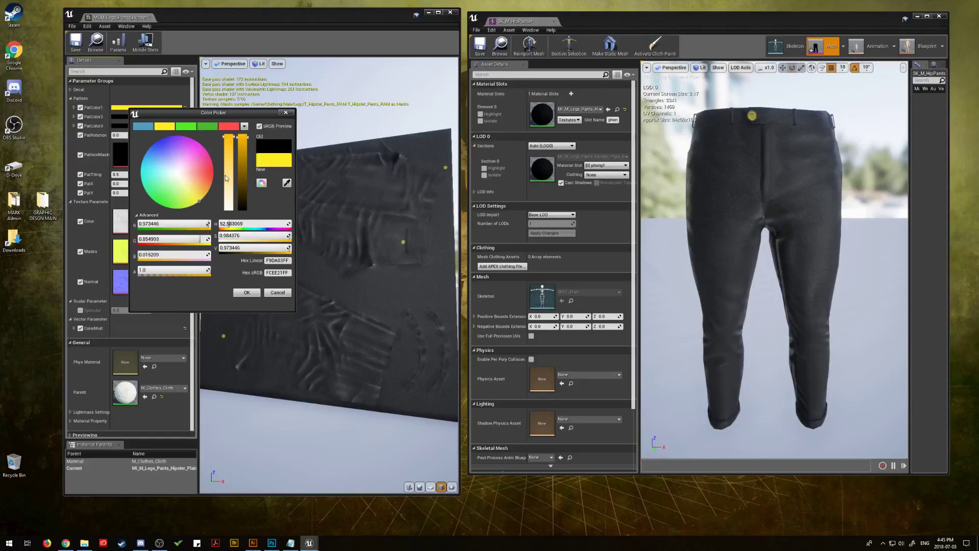
left_click(243, 172)
mouse_move(242, 172)
left_mouse_down()
mouse_move(229, 167)
mouse_move(242, 179)
left_mouse_up()
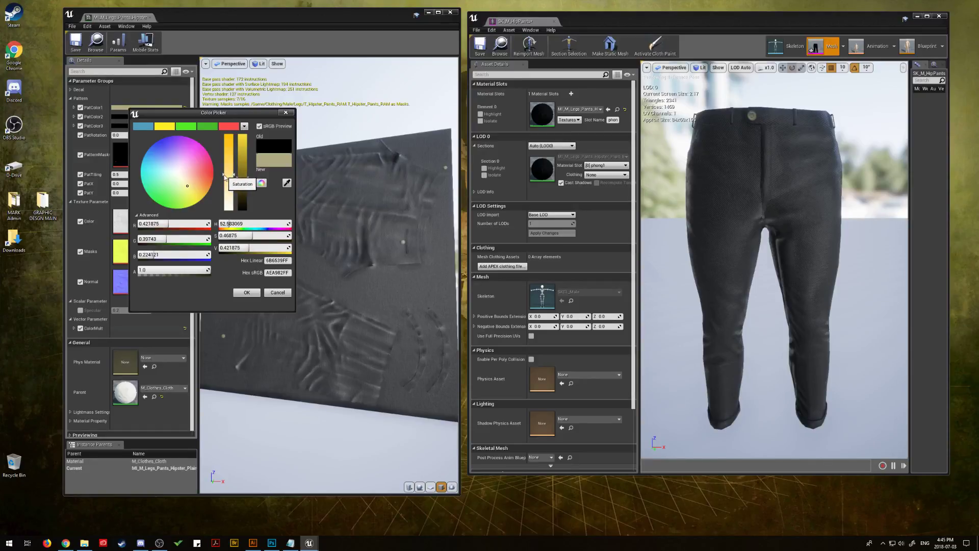
left_click_drag(225, 174, 225, 138)
left_click_drag(242, 178, 246, 136)
left_click(165, 126)
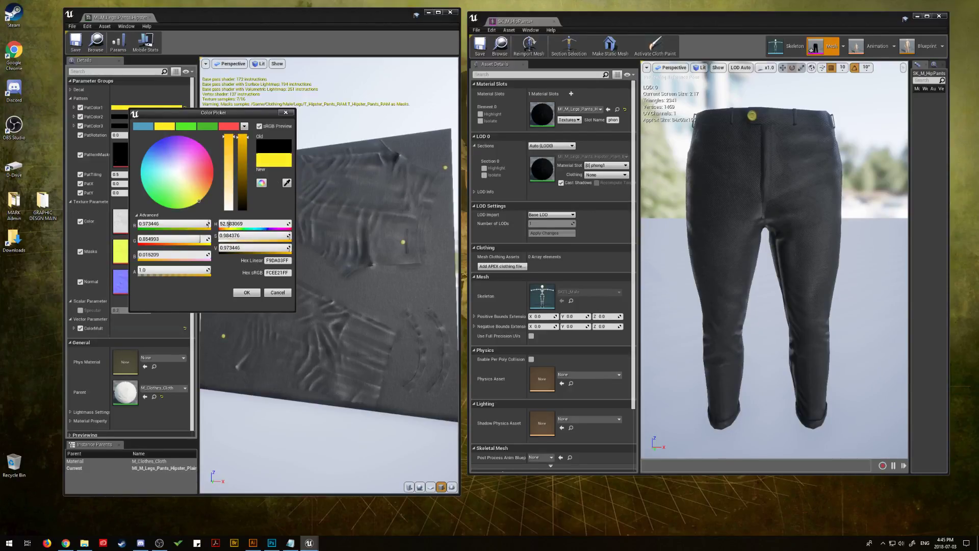
Set PatColor1 to the copied bronze sRGB hex value CD7F32 and accept the color.
key("alt+Tab")
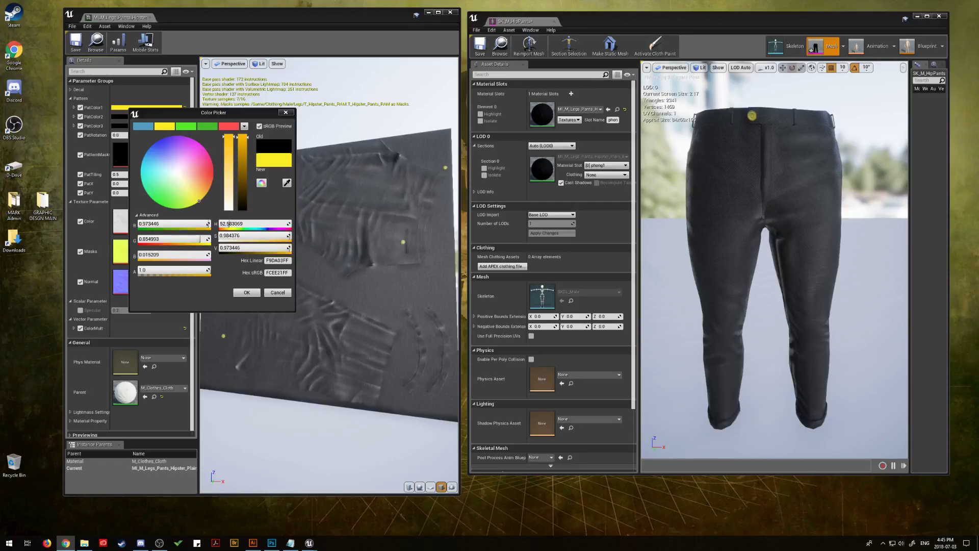
left_click(274, 274)
right_click(278, 279)
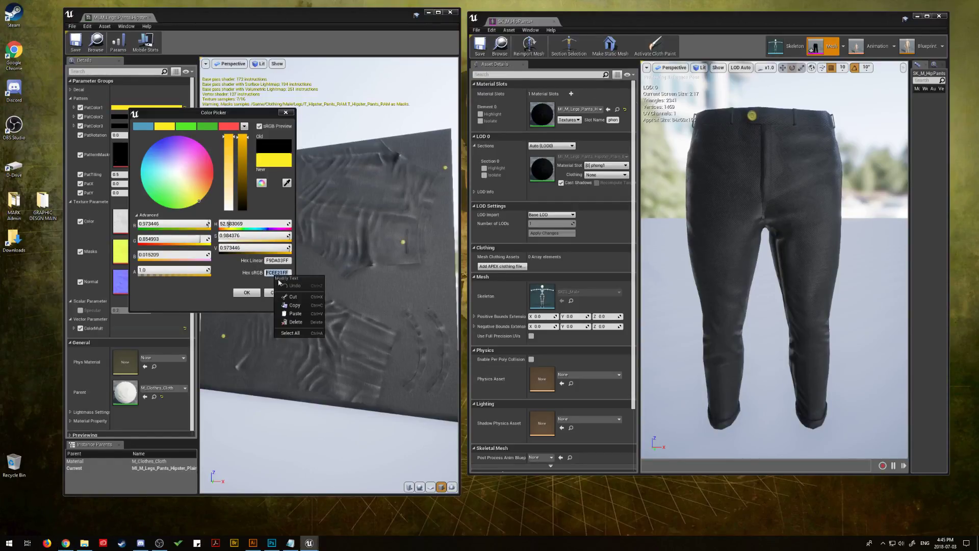
left_click(294, 313)
left_click(249, 292)
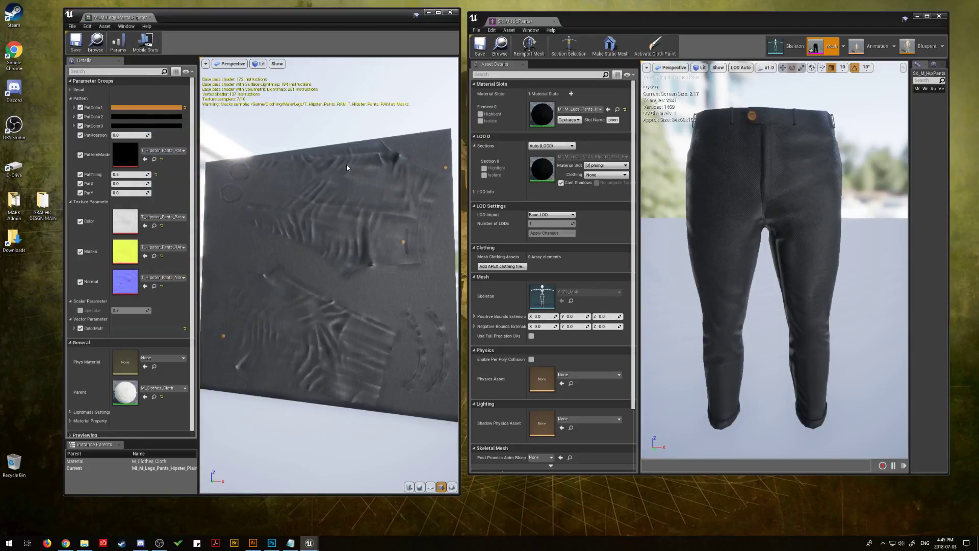
Mute PatColor1 to a dull tan with saturation about 0.53 and value about 0.52, and save the material instance.
left_click(168, 108)
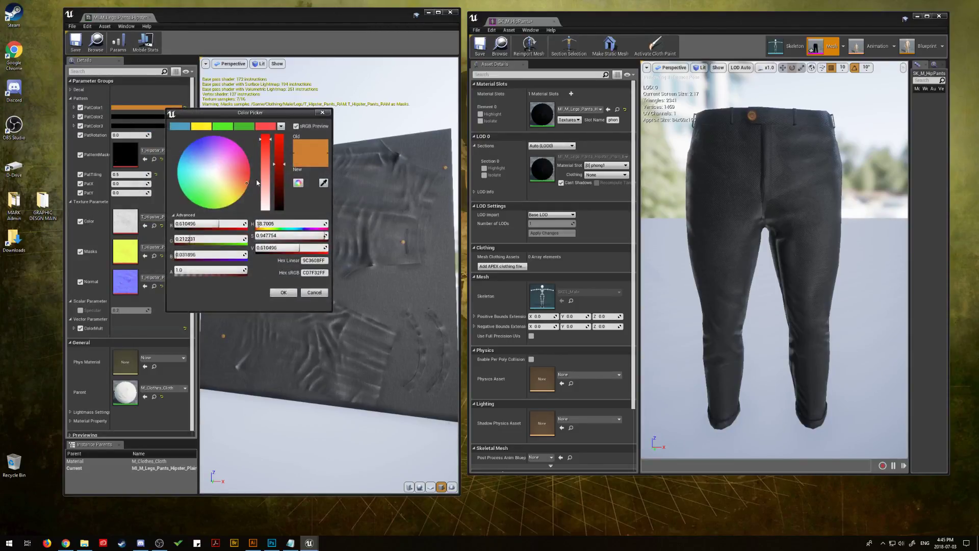
left_click_drag(260, 141, 282, 171)
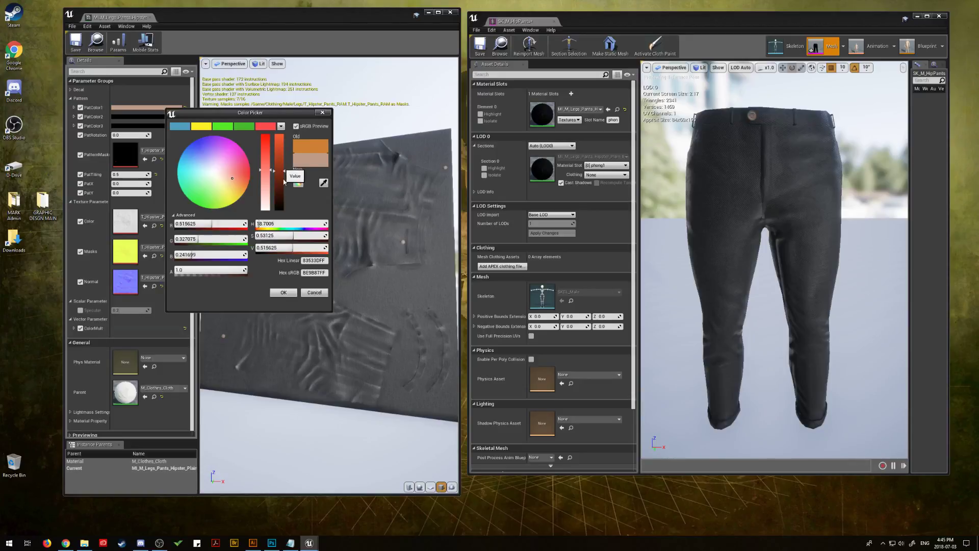
left_click(280, 292)
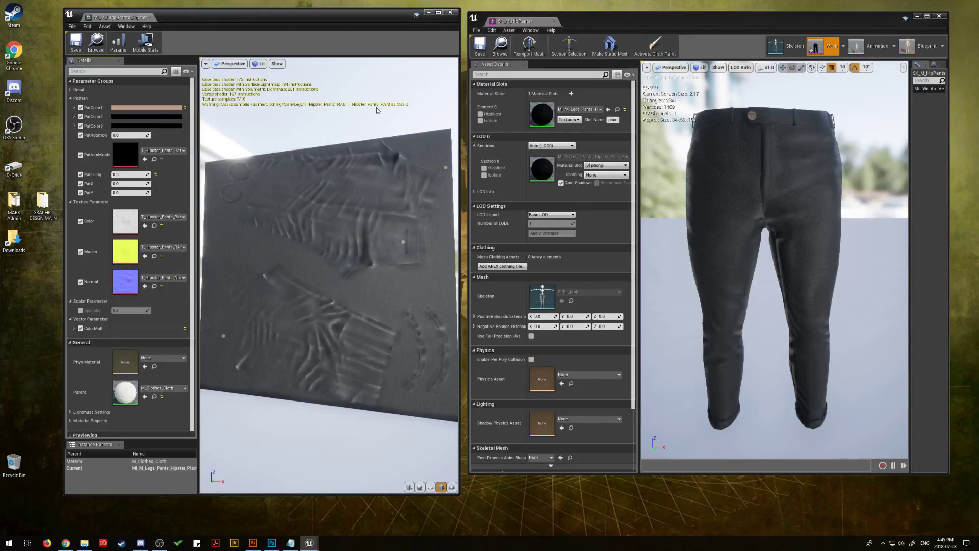
left_click(76, 44)
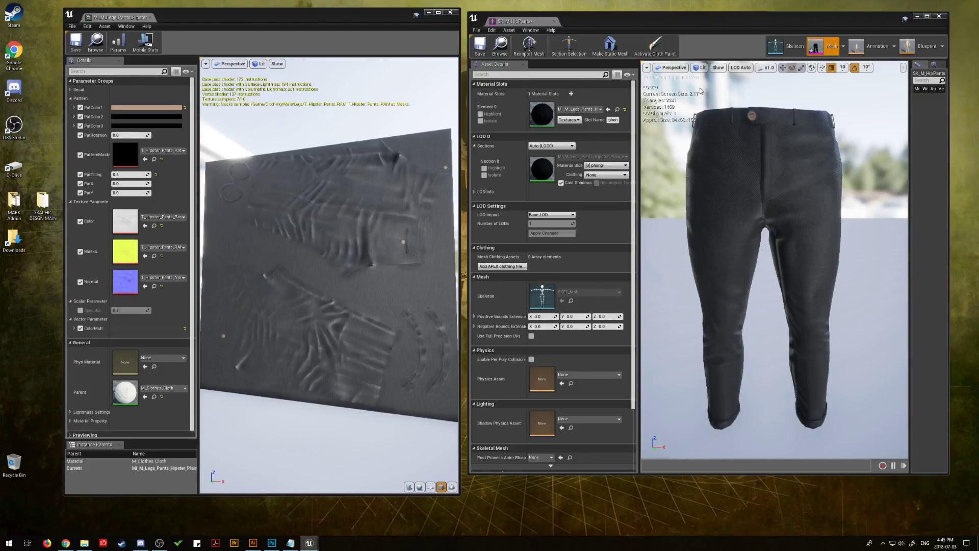
Show the pants mesh in the orthographic Back view, centered and enlarged, with Lit shading.
left_click(673, 67)
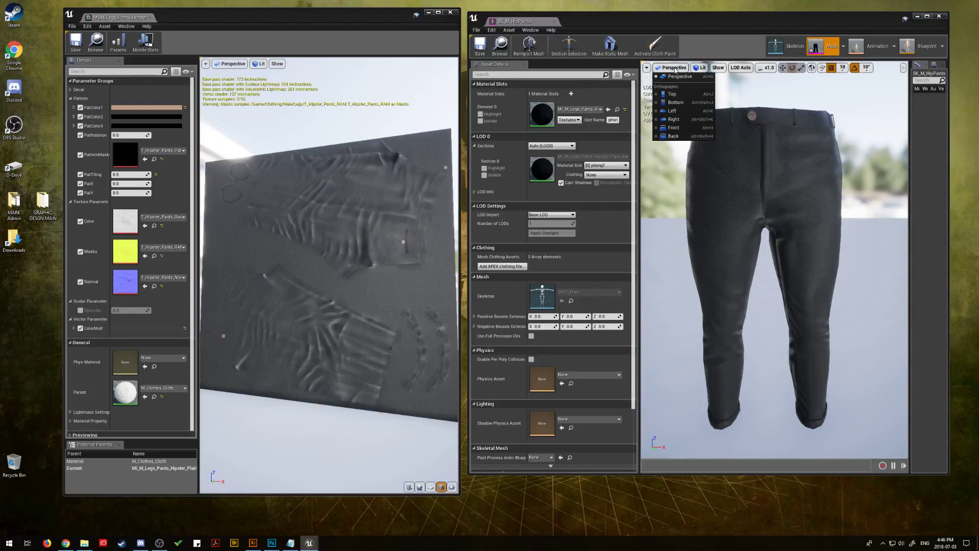
left_click(673, 137)
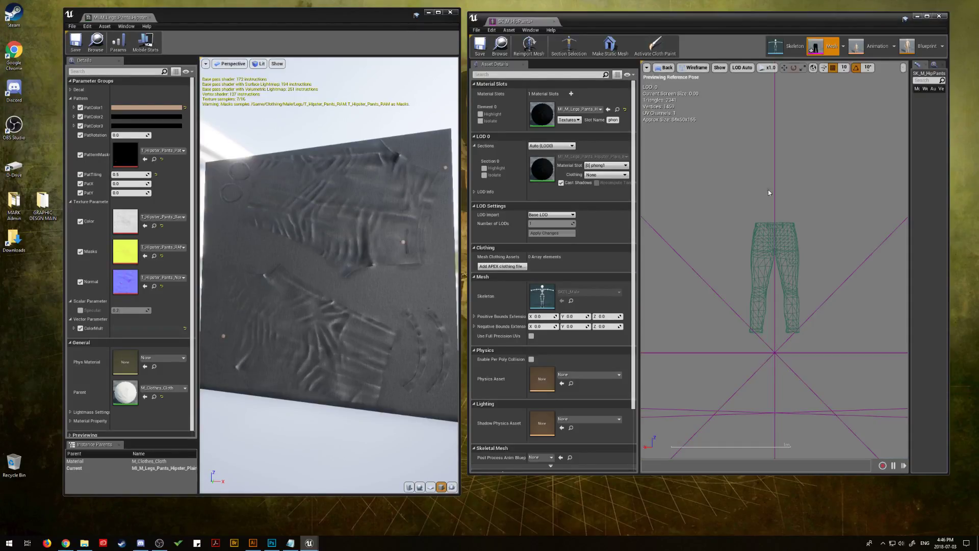
right_click_drag(787, 254, 767, 220)
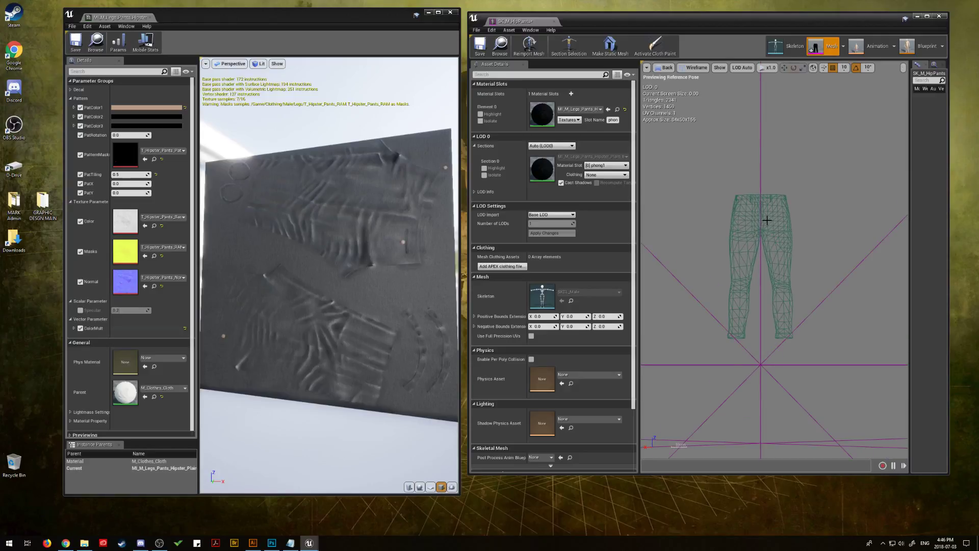
scroll(767, 220, "up", 4)
scroll(767, 221, "up", 1)
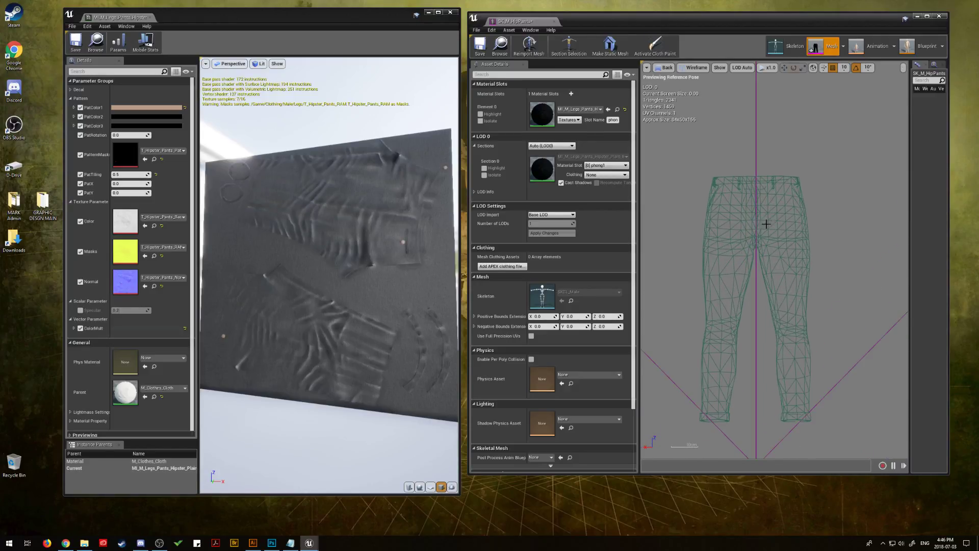
right_click_drag(766, 226, 783, 198)
scroll(784, 199, "up", 2)
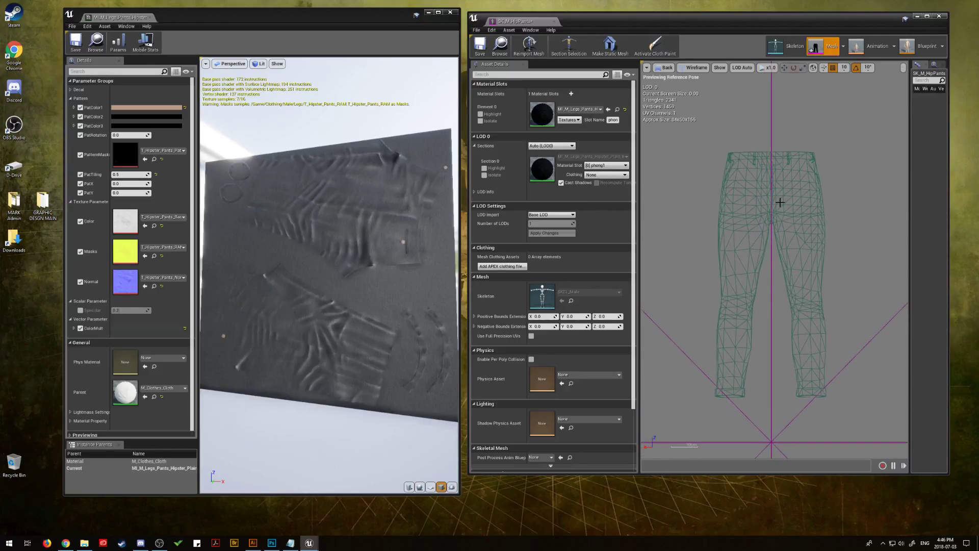
left_click(703, 68)
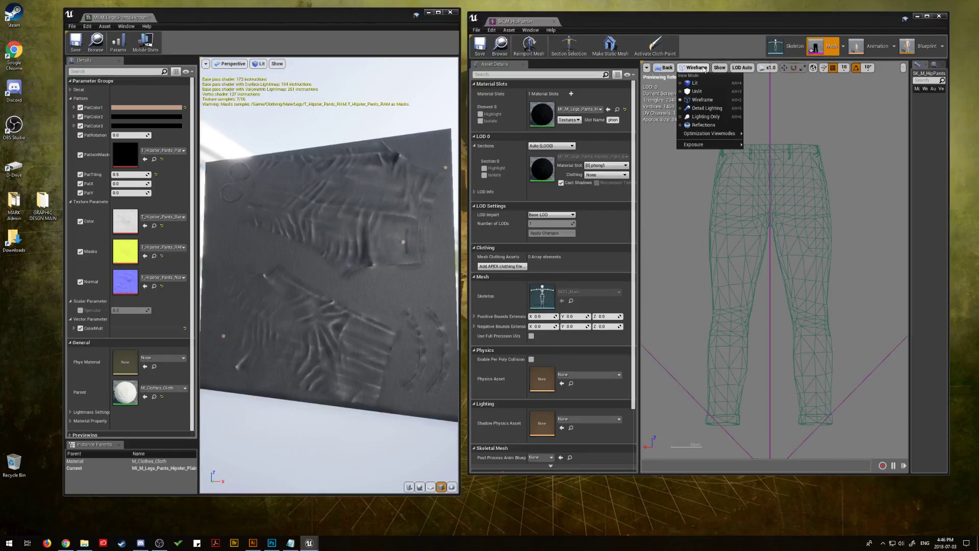
left_click(698, 83)
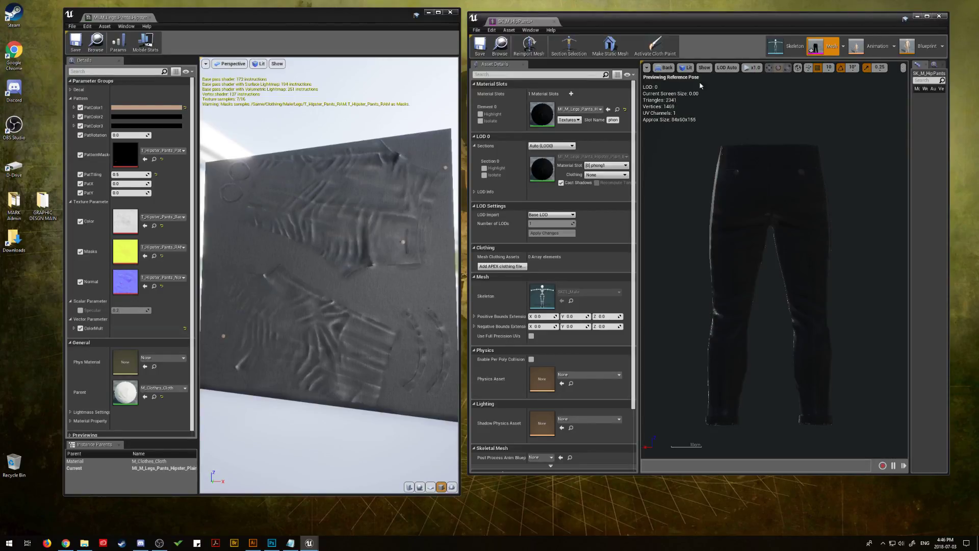
Try the Unlit view mode on the back of the pants and return to Lit.
left_click(687, 68)
left_click(699, 93)
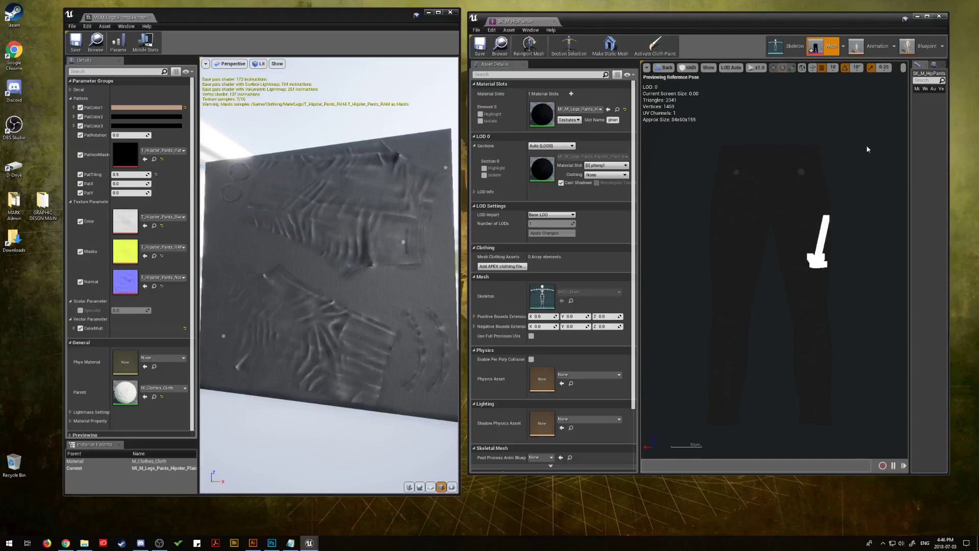
left_click(691, 68)
left_click(694, 83)
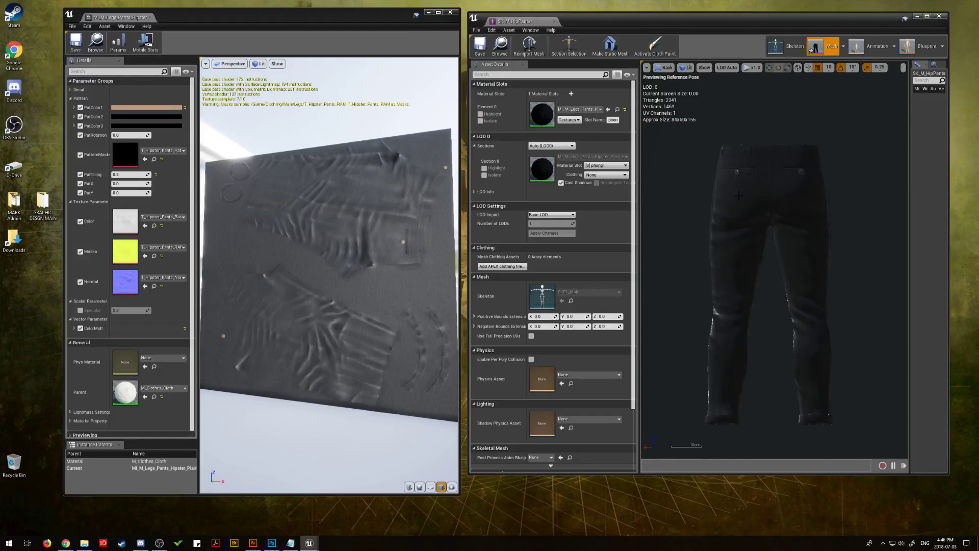
Examine the colored buttons on the two back pockets up close under adjusted lighting.
left_click_drag(795, 184, 779, 187)
scroll(778, 186, "up", 3)
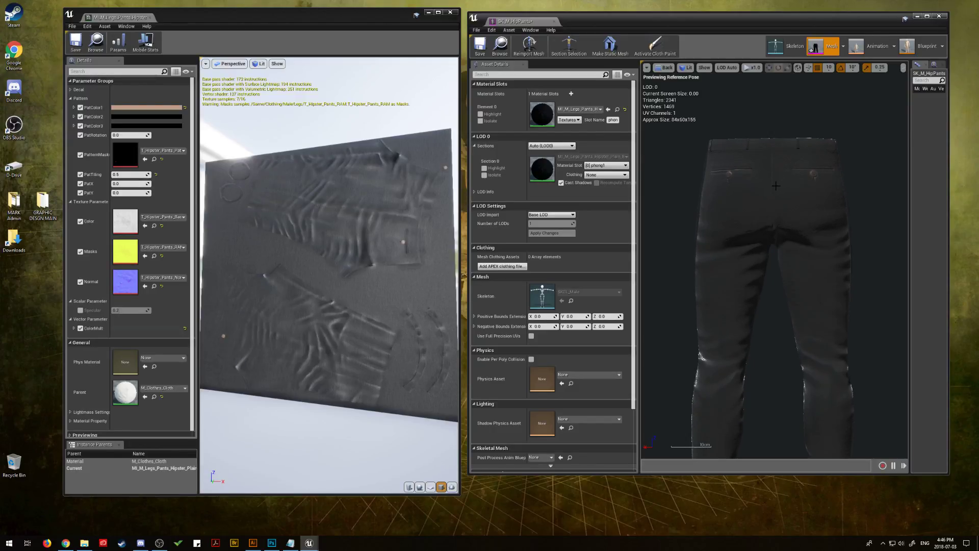
scroll(776, 186, "up", 5)
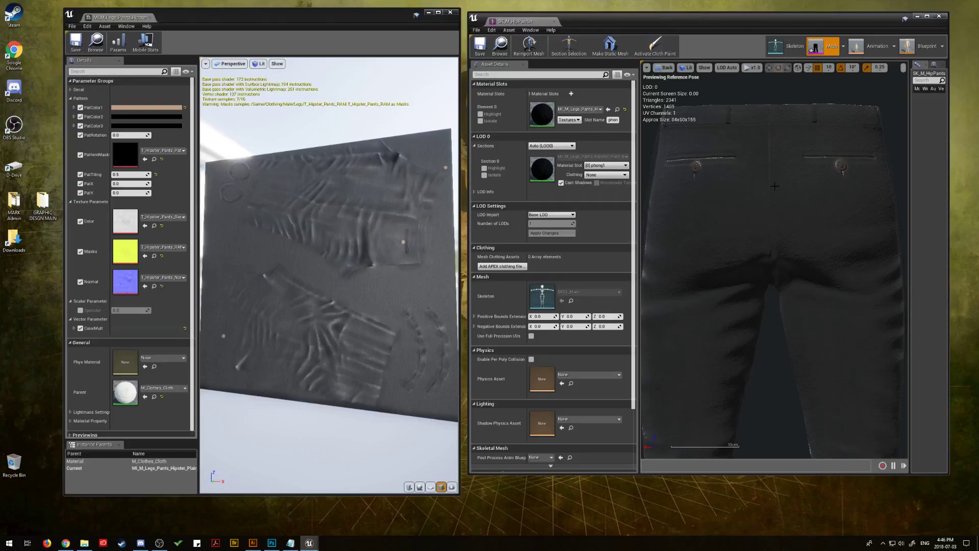
scroll(774, 187, "up", 4)
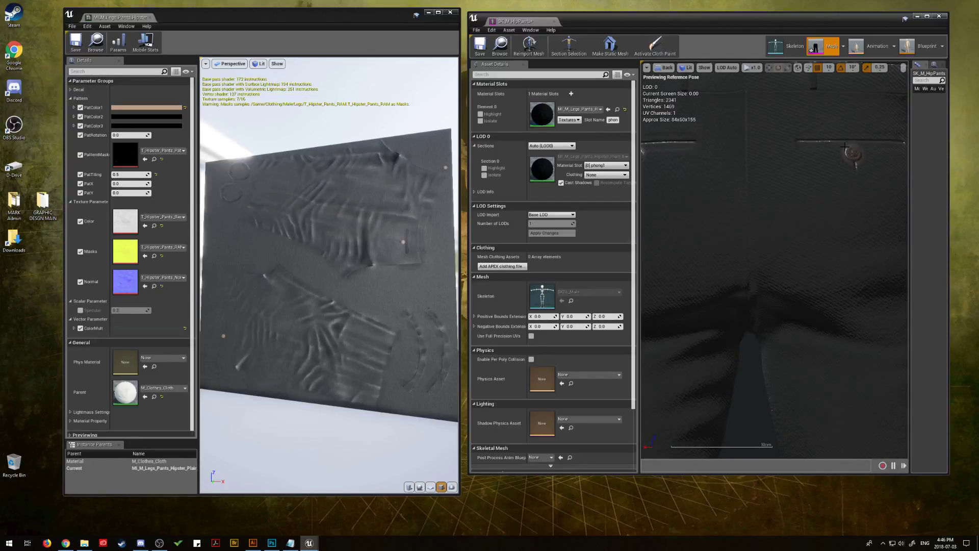
scroll(845, 148, "down", 8)
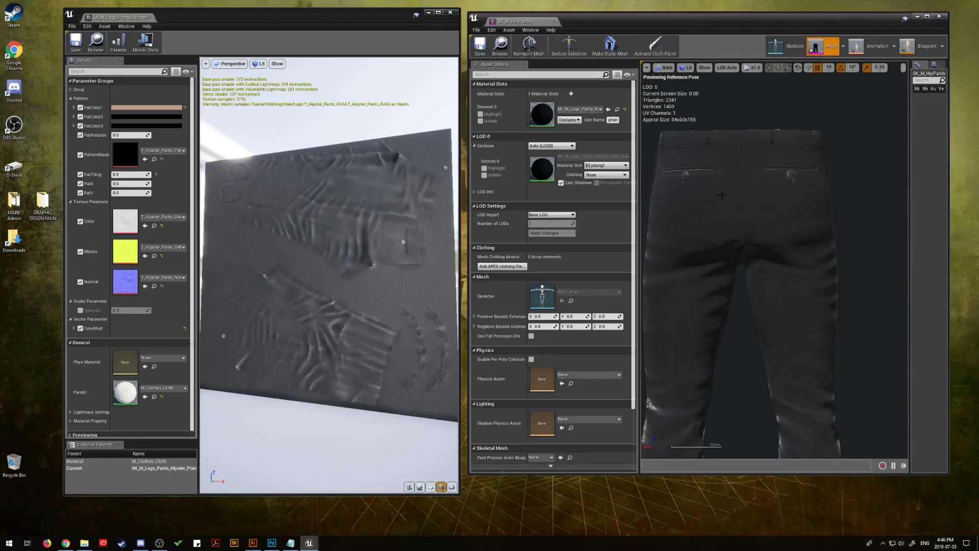
Try a bright yellow with saturation 1.0 for PatColor1 and discard it.
scroll(721, 195, "down", 3)
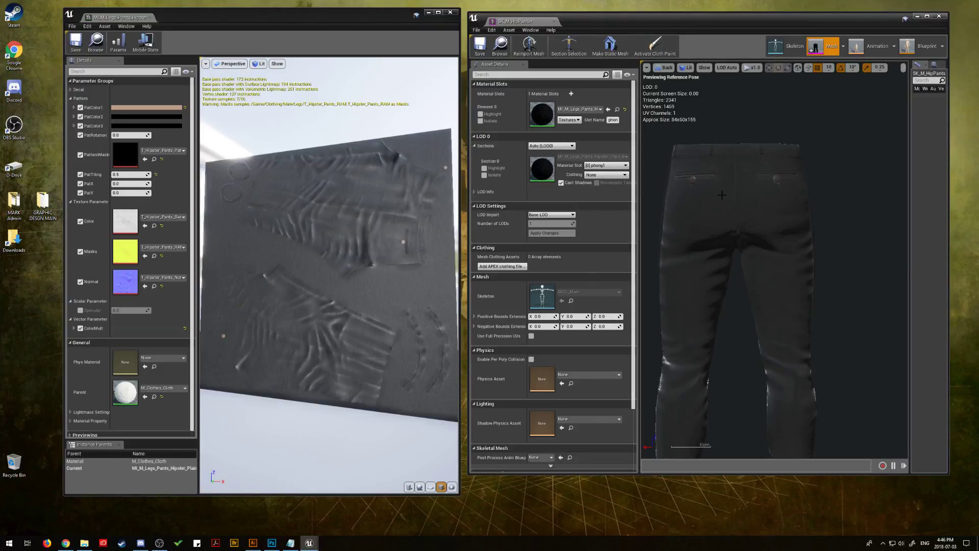
left_click(163, 108)
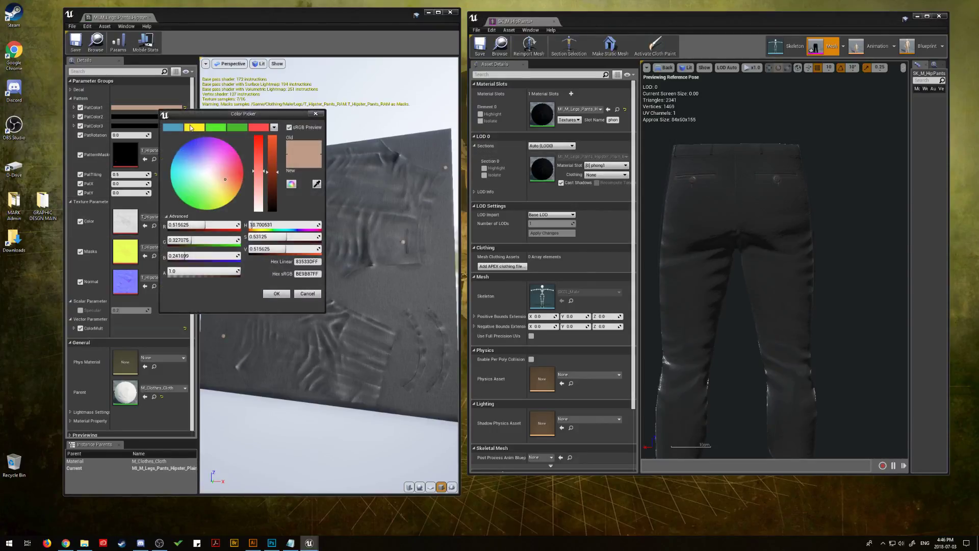
left_click(194, 128)
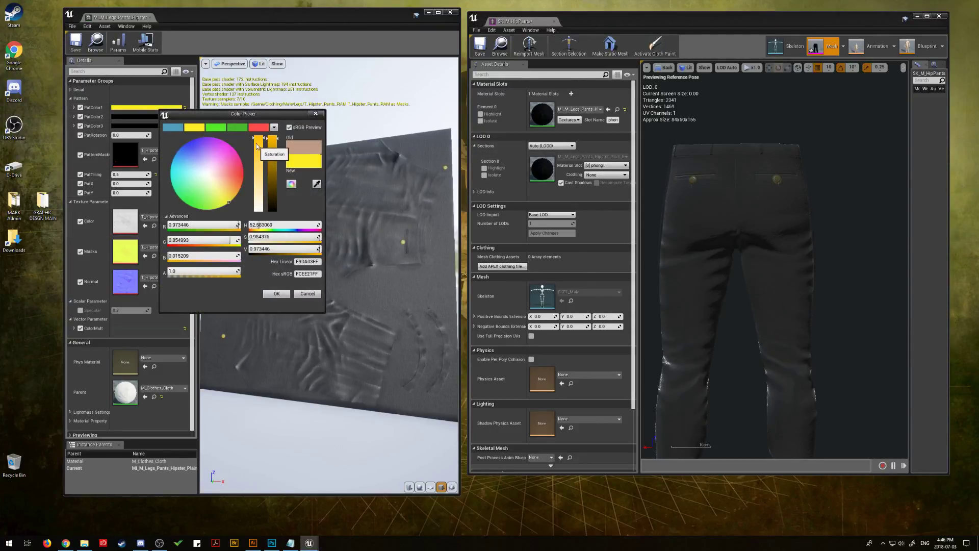
left_click_drag(258, 153, 254, 133)
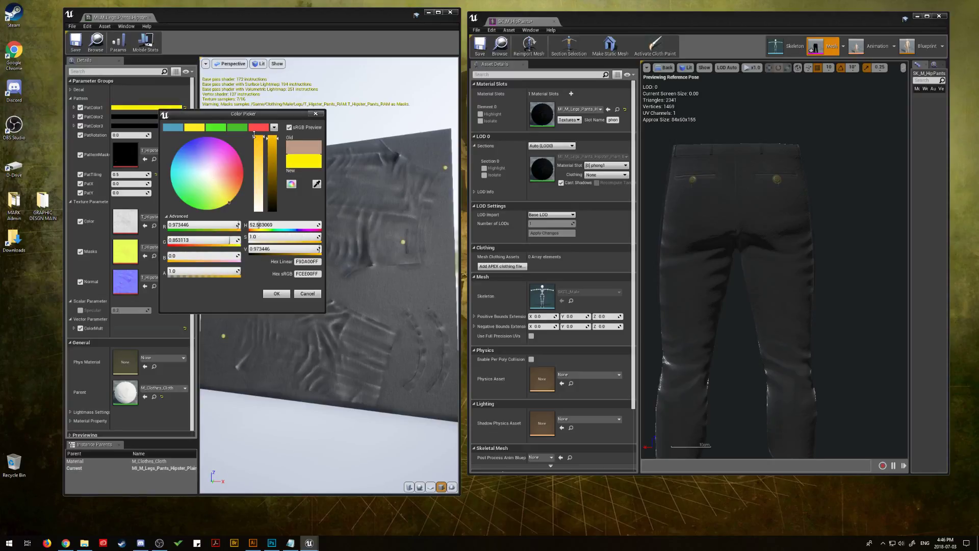
left_click(308, 294)
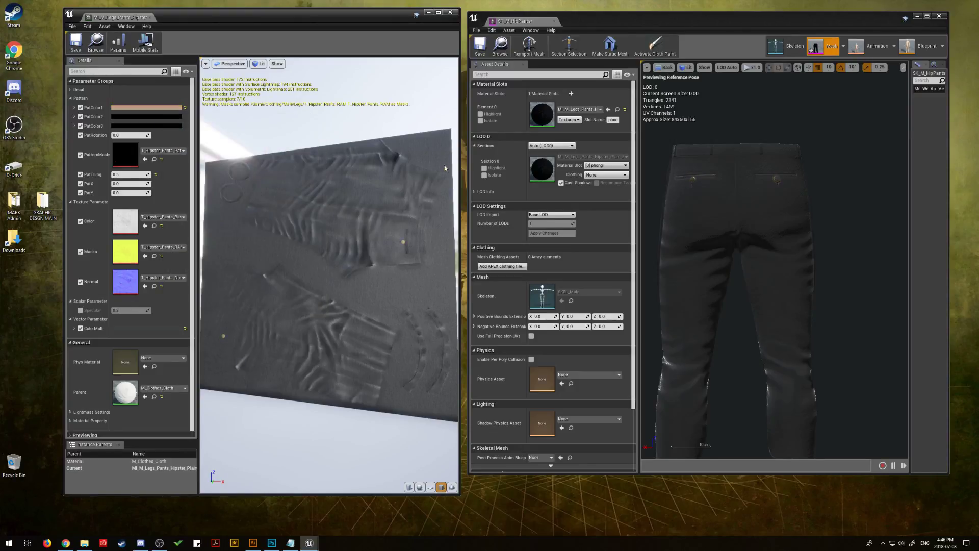
Show the front of the pants mesh in Perspective view with the light turned onto it, and save the material instance.
left_click(665, 67)
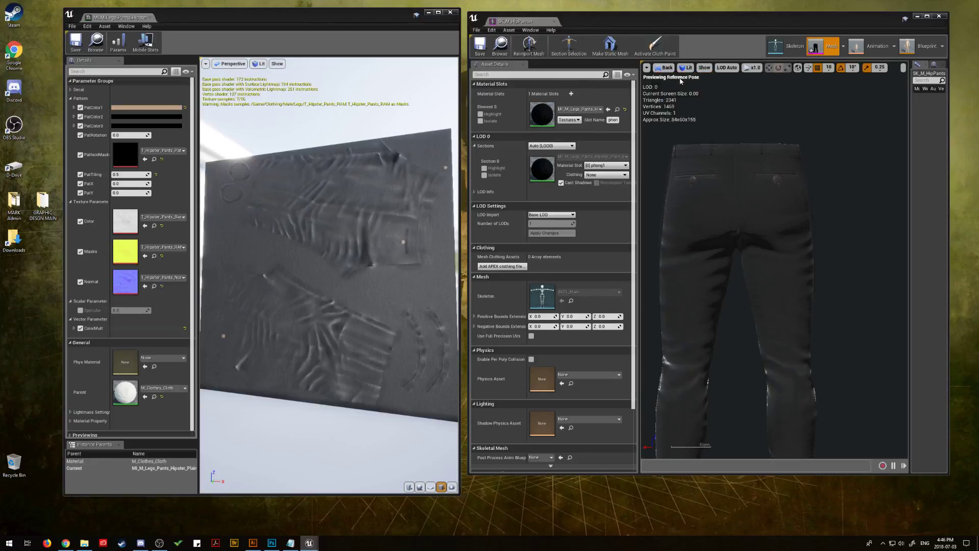
left_click(673, 78)
scroll(773, 259, "up", 4)
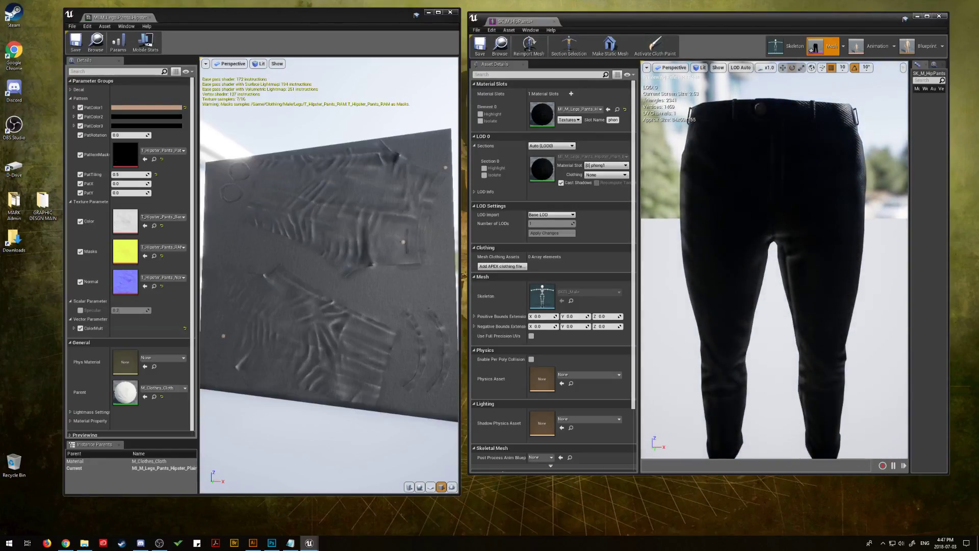
scroll(669, 206, "down", 2)
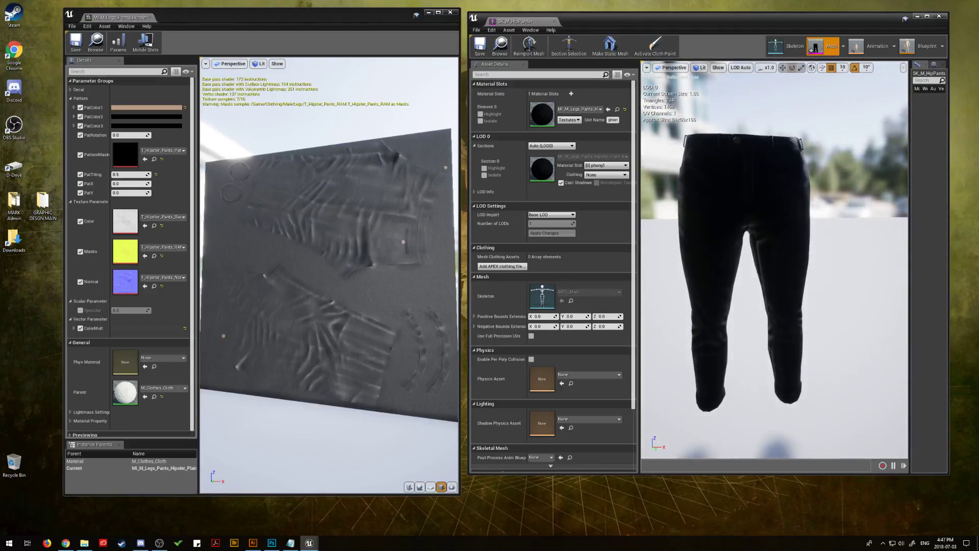
left_click_drag(670, 205, 836, 206)
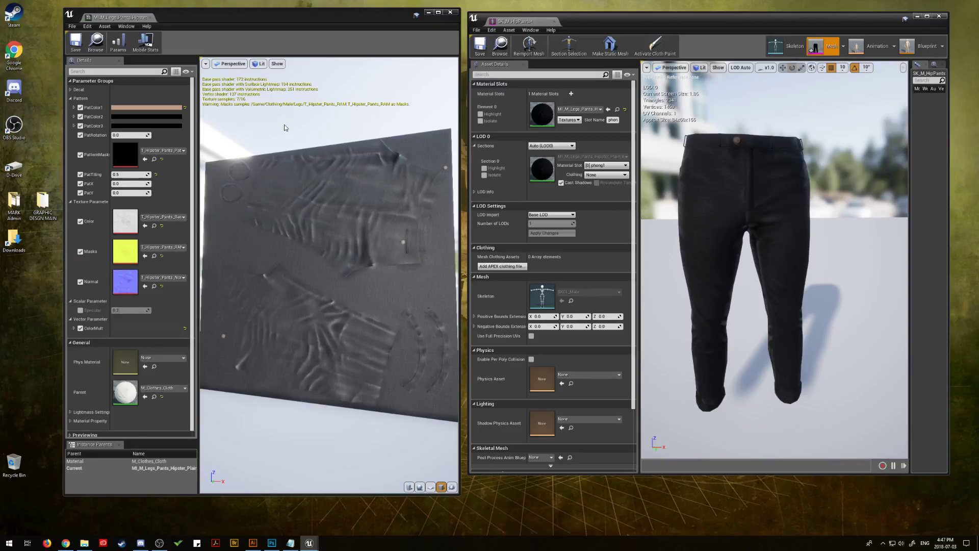
left_click(74, 43)
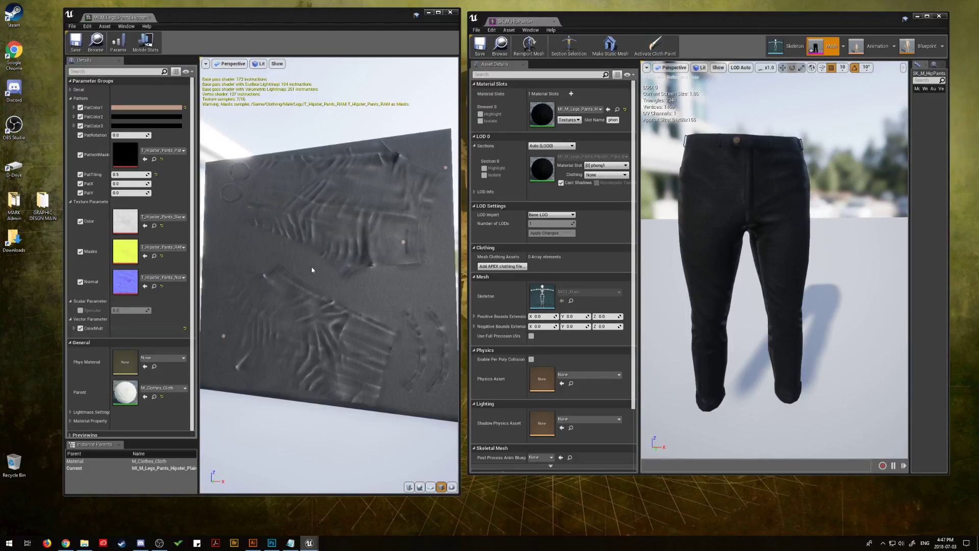
Examine the pocket button and surrounding fabric up close on the material instance's preview plane.
mouse_move(311, 267)
left_mouse_down()
mouse_move(301, 268)
mouse_move(326, 264)
left_mouse_up()
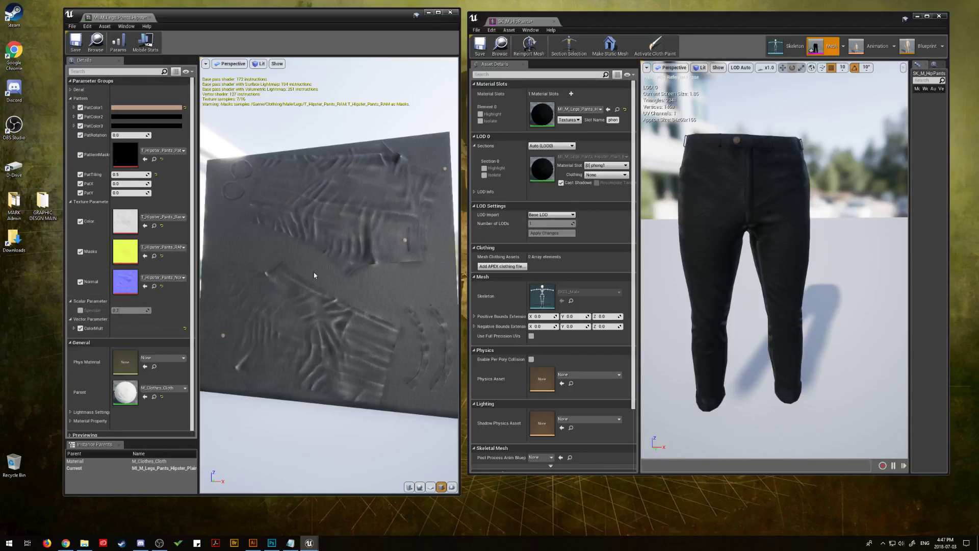
left_click(371, 252)
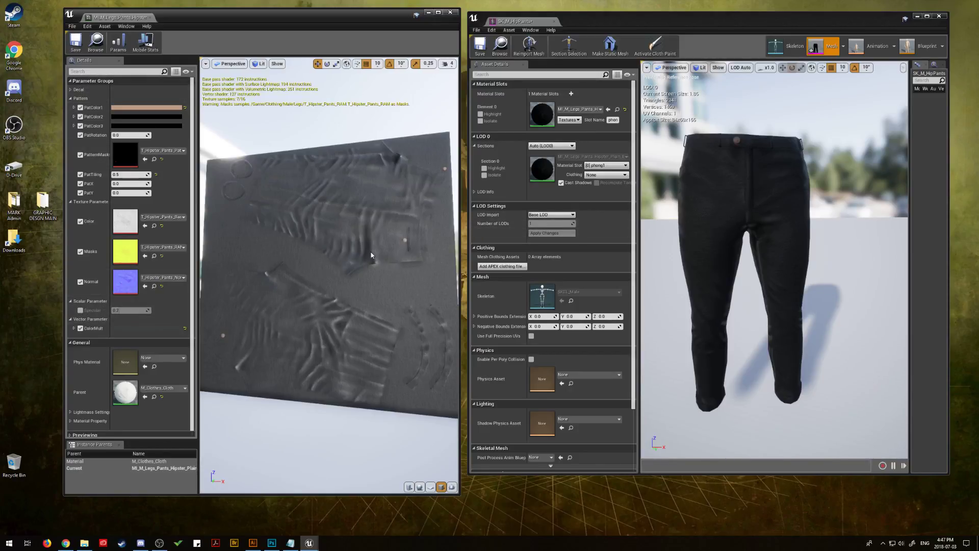
mouse_move(389, 268)
right_mouse_down()
mouse_move(390, 255)
mouse_move(390, 306)
mouse_move(389, 275)
right_mouse_up()
key("e")
mouse_move(390, 275)
left_mouse_down()
mouse_move(423, 296)
mouse_move(326, 285)
mouse_move(393, 293)
left_mouse_up()
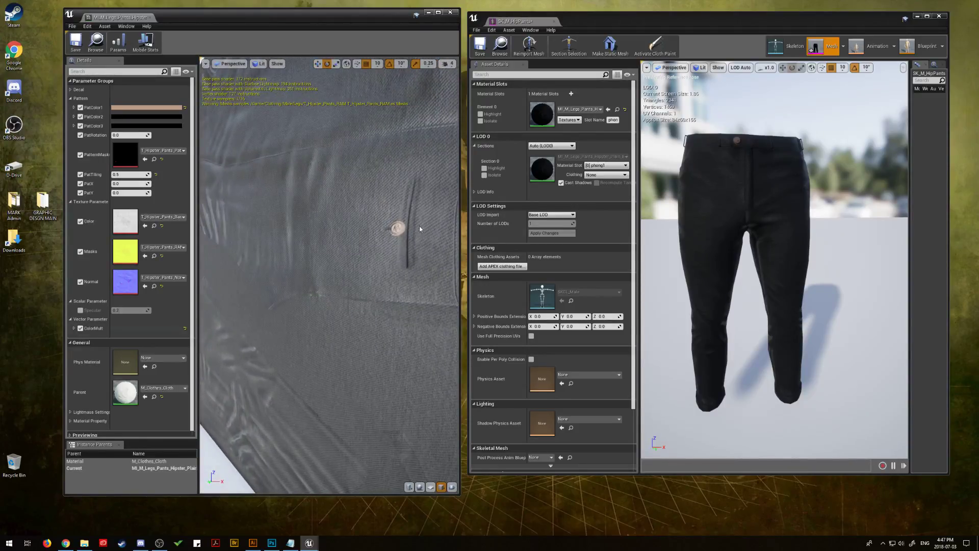
key("r")
mouse_move(420, 225)
left_mouse_down()
mouse_move(474, 266)
mouse_move(339, 219)
mouse_move(388, 234)
mouse_move(349, 222)
mouse_move(417, 215)
left_mouse_up()
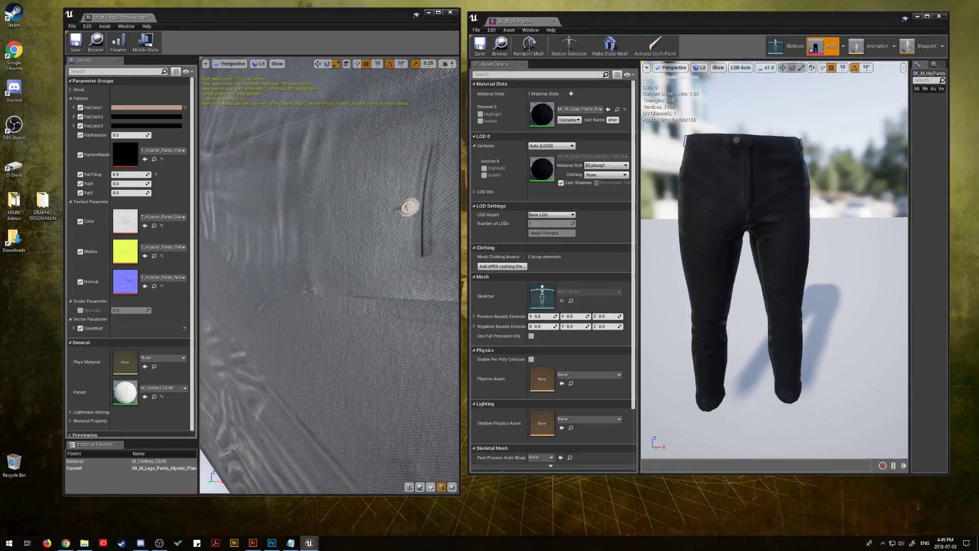
Switch to Photoshop, hide Layer 2 and Layer 3 of Hip_Pants_Pattern.psd, and make Layer 1 active.
key("alt+Tab")
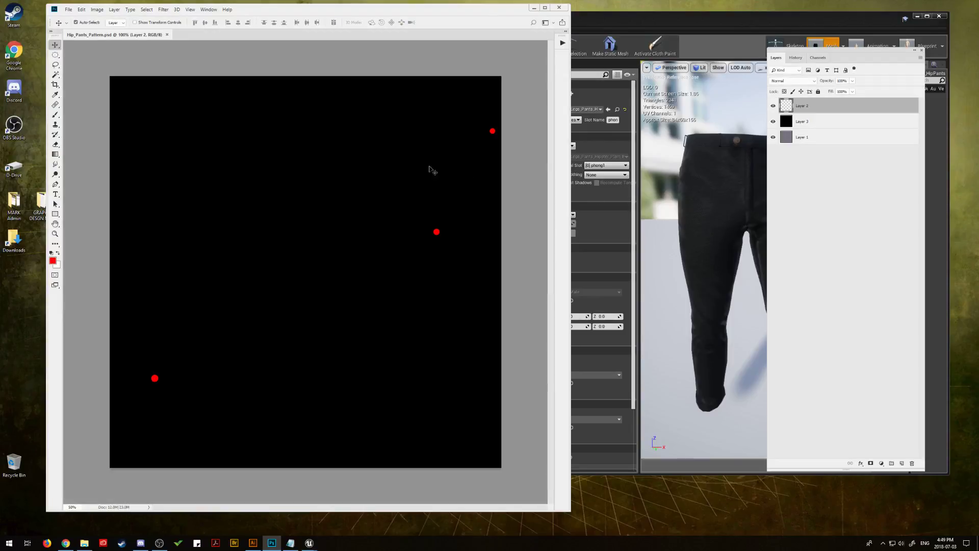
left_click(773, 106)
left_click(773, 122)
left_click(817, 141)
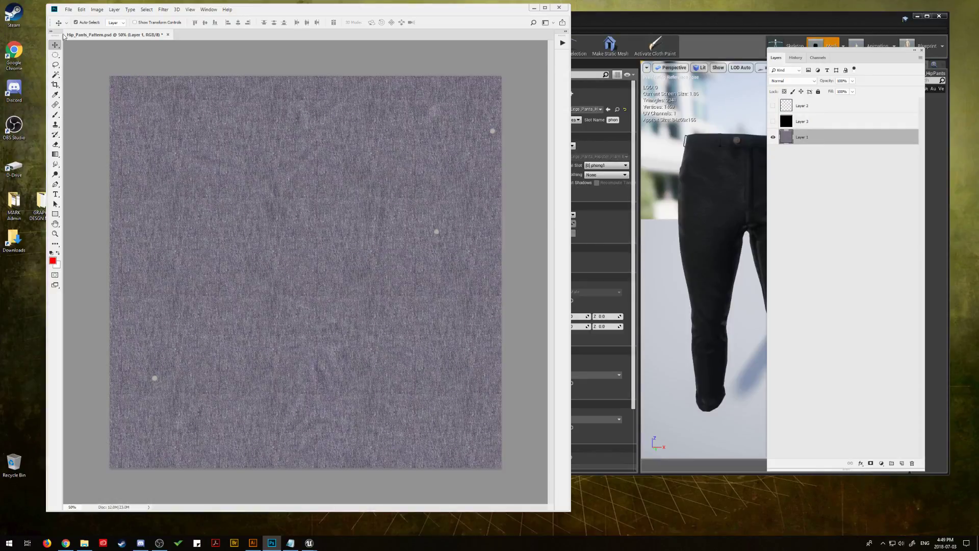
Try selecting a button on the fabric texture with the Magic Wand, and clear the selection.
left_click(55, 75)
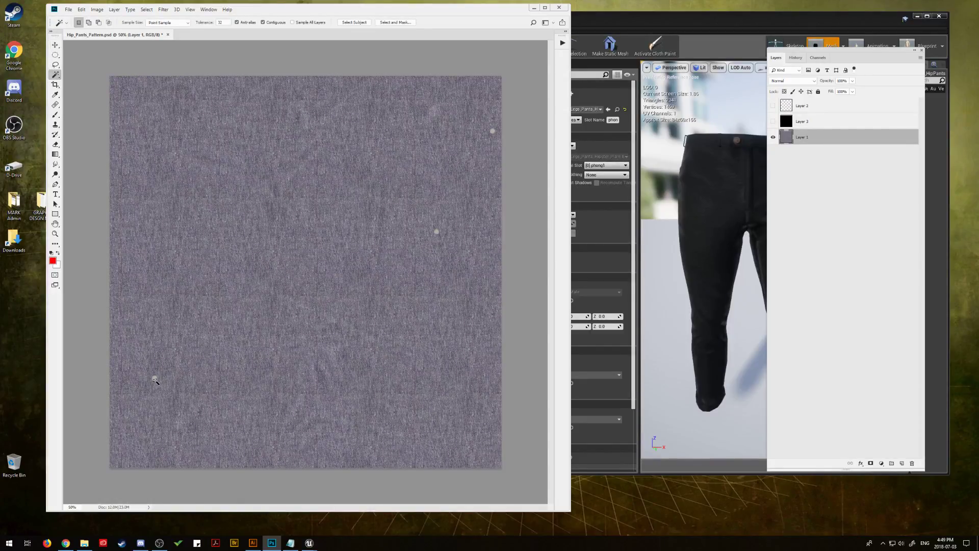
key("z")
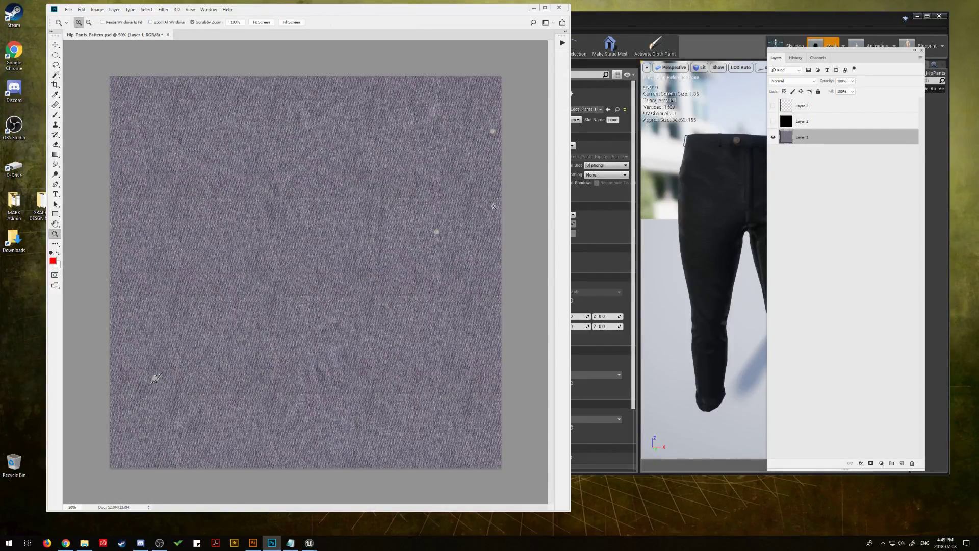
left_click_drag(485, 297, 496, 314)
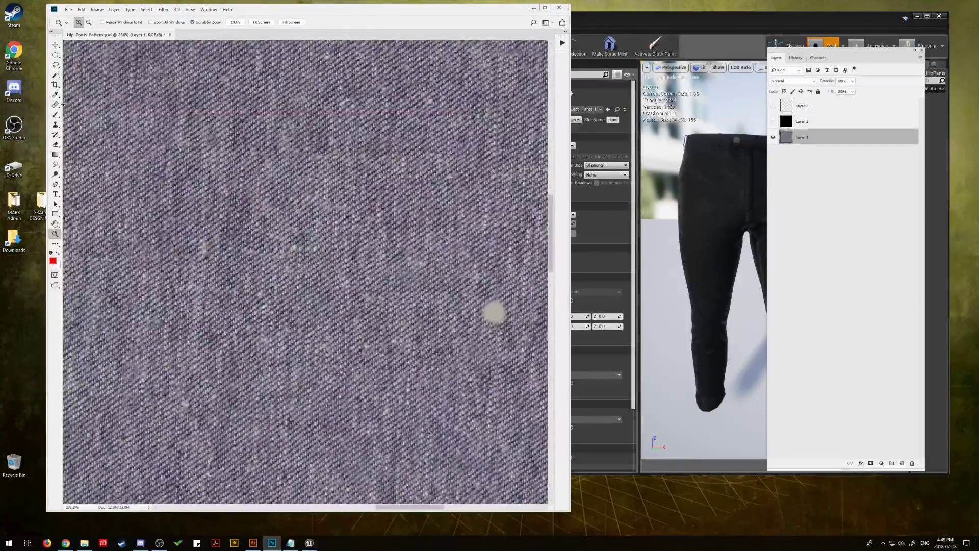
left_click(56, 75)
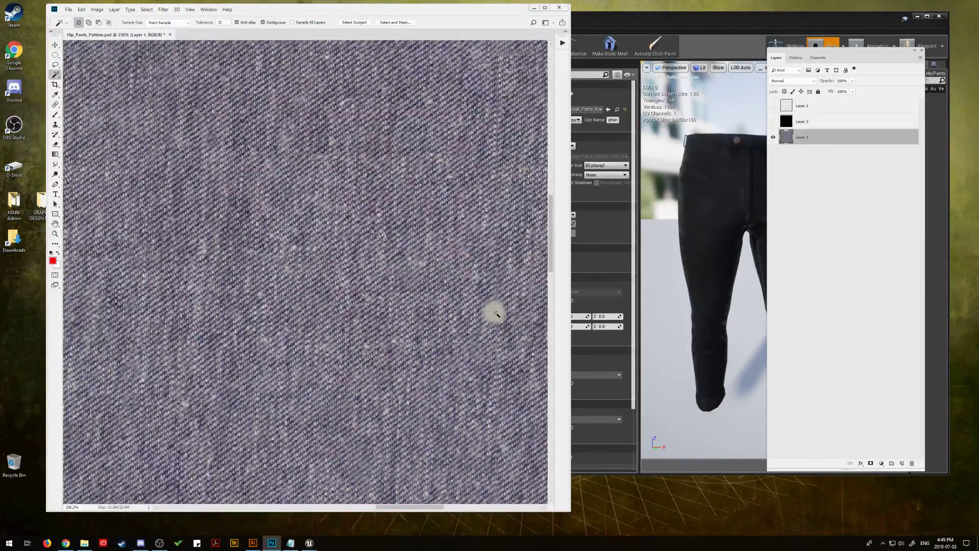
left_click(497, 313)
left_click(147, 10)
left_click(155, 26)
Enlarge the brush to fit inside a button and paint red dots over the three buttons on Layer 1.
left_click(55, 114)
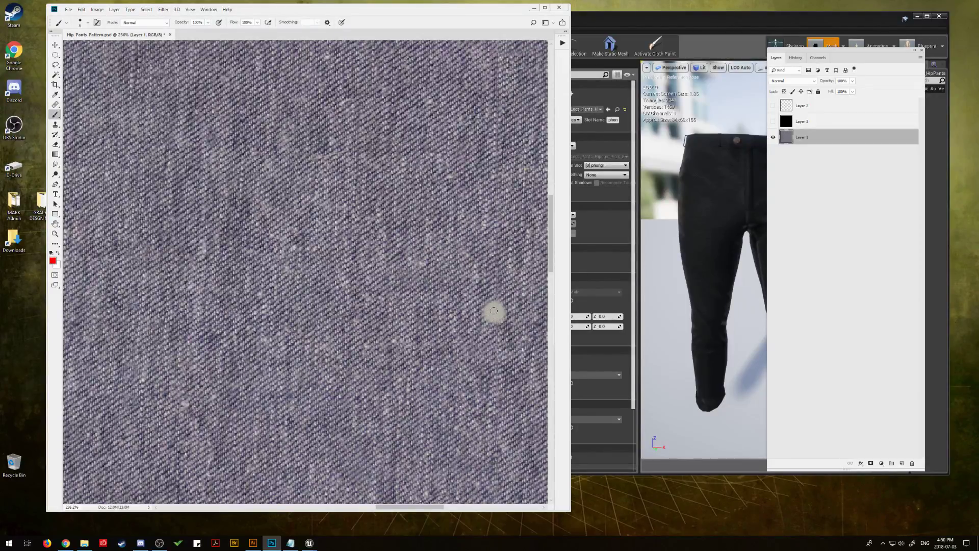
key("bracketright")
key("bracketright")
left_click(494, 311)
key("bracketright")
left_click(494, 311)
left_click_drag(443, 185, 390, 390)
left_click_drag(448, 171, 362, 393)
left_click_drag(438, 179, 326, 80)
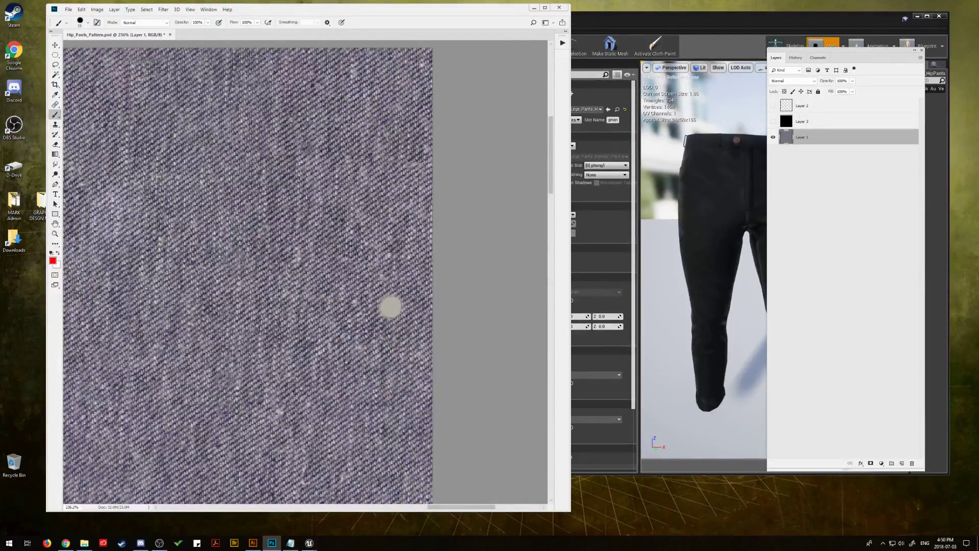
mouse_move(391, 307)
left_mouse_down()
mouse_move(400, 205)
mouse_move(539, 179)
left_mouse_up()
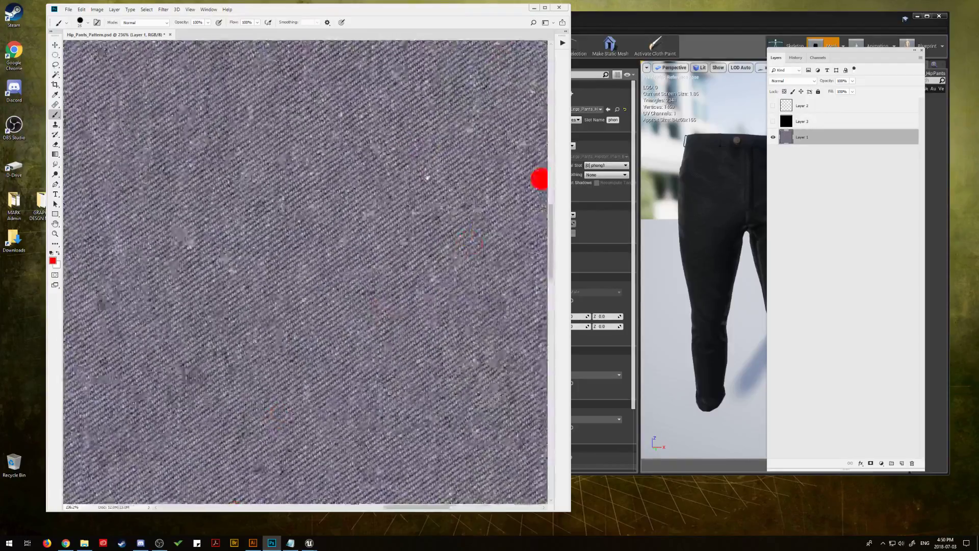
left_click_drag(352, 301, 498, 201)
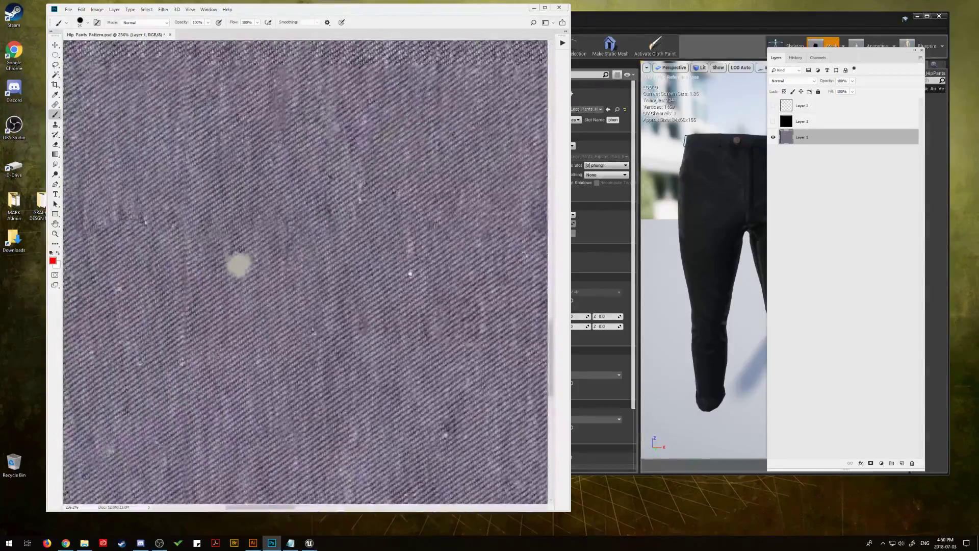
left_click_drag(258, 258, 266, 273)
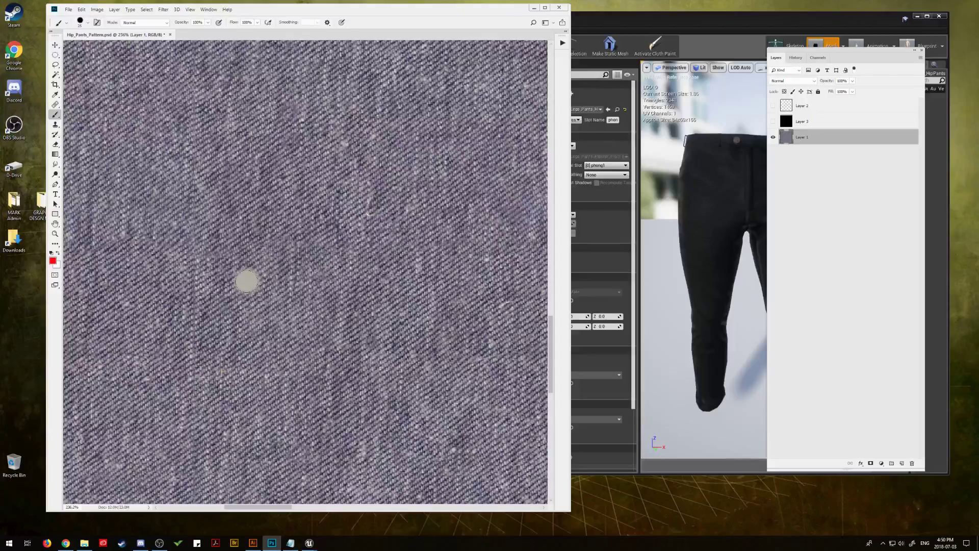
left_click(246, 280)
Revert the document history to the Deselect state, removing the red brush dots from Layer 1.
left_click(55, 45)
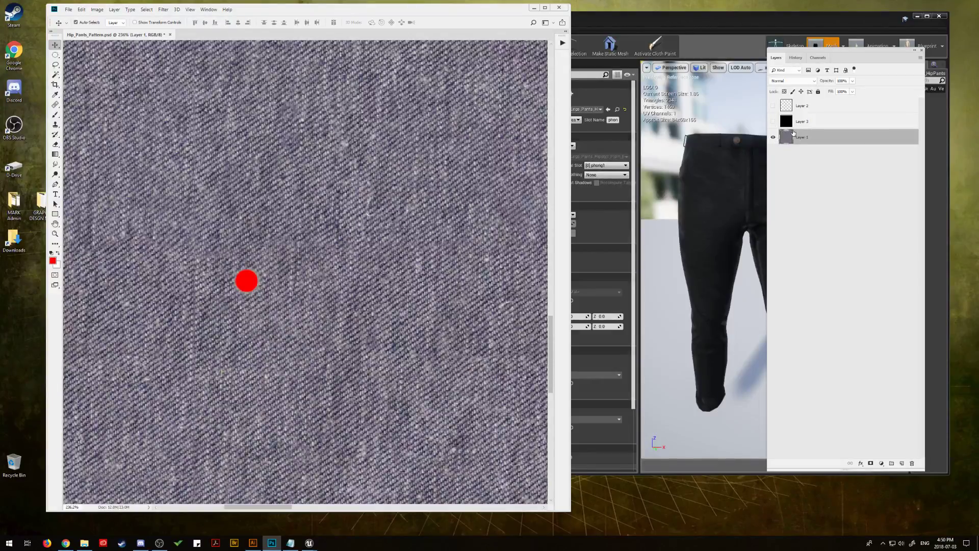
left_click(796, 58)
left_click(805, 118)
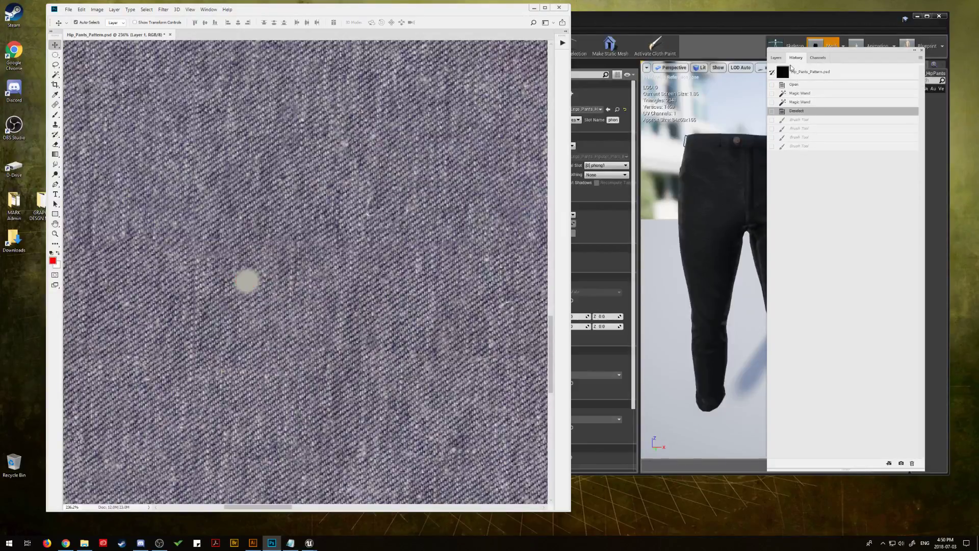
Check Layer 2's red dot against the button, hide Layer 2 again, and add an empty layer above Layer 3.
left_click(776, 58)
left_click(817, 108)
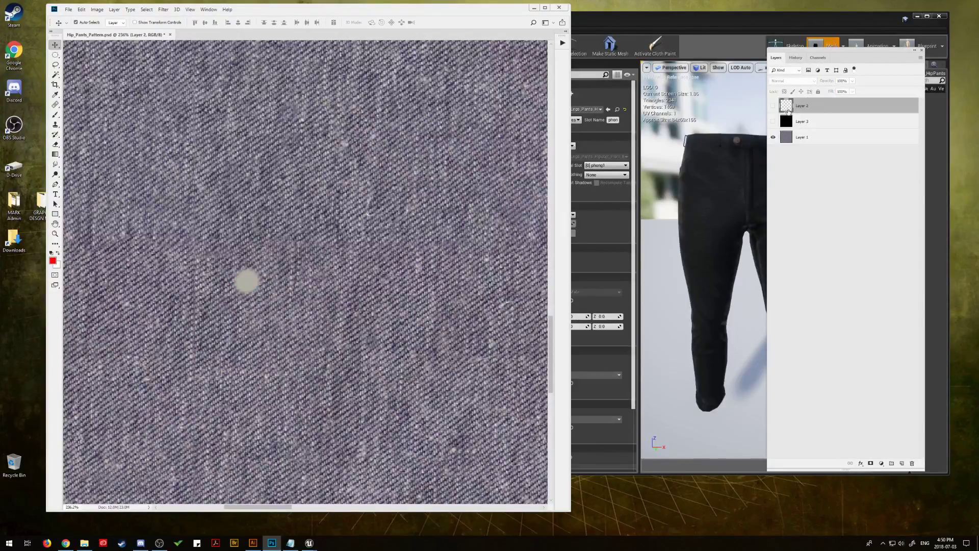
left_click(774, 106)
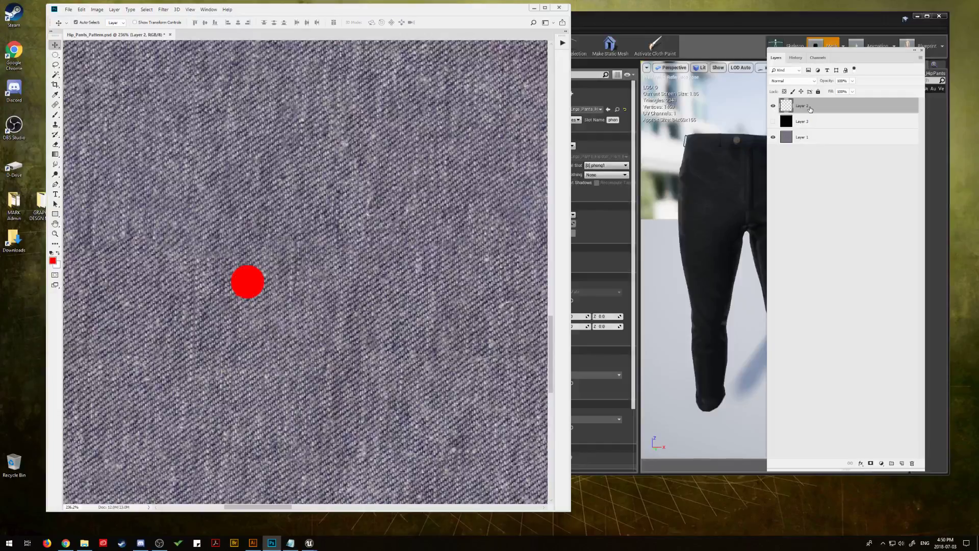
left_click(774, 106)
left_click(816, 123)
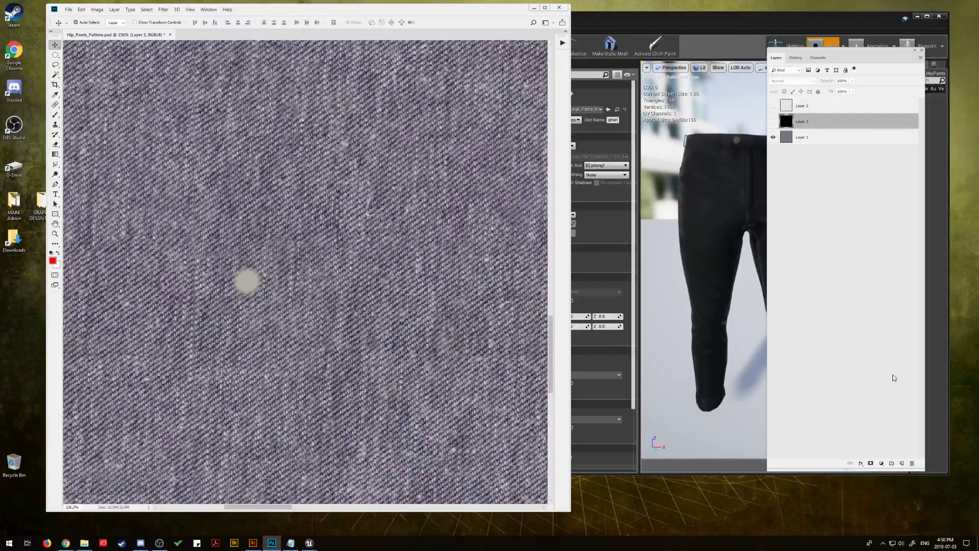
left_click(902, 463)
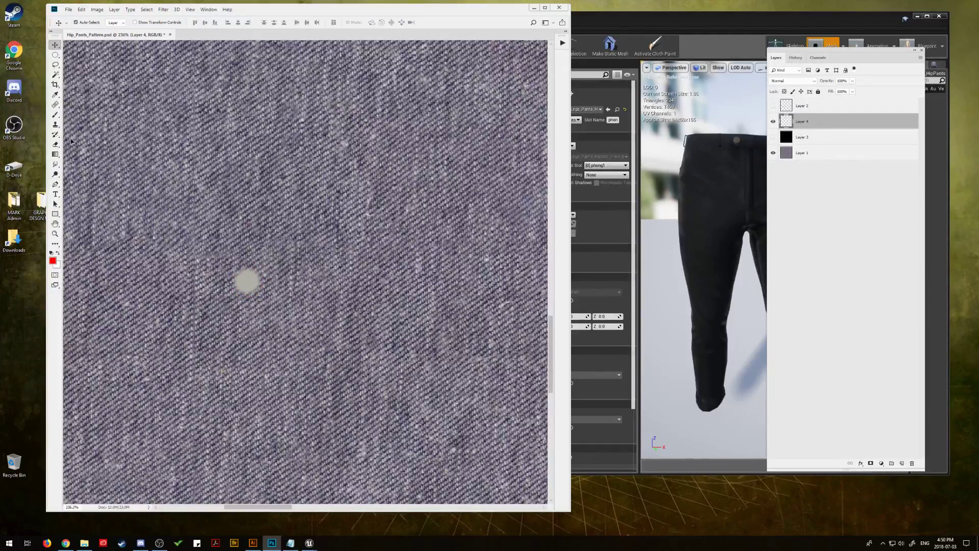
Paint a red brush dot over each button on the new layer, sized to fit within the button.
left_click(56, 115)
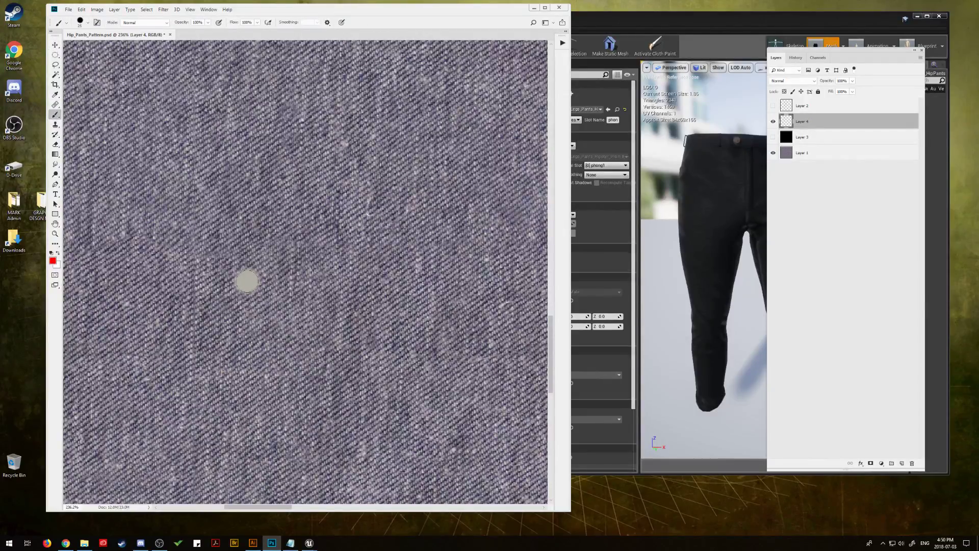
left_click(247, 281)
left_click_drag(408, 184, 235, 339)
left_click_drag(479, 203, 179, 293)
left_click_drag(448, 179, 233, 268)
left_click_drag(408, 184, 296, 224)
left_click_drag(459, 148, 249, 199)
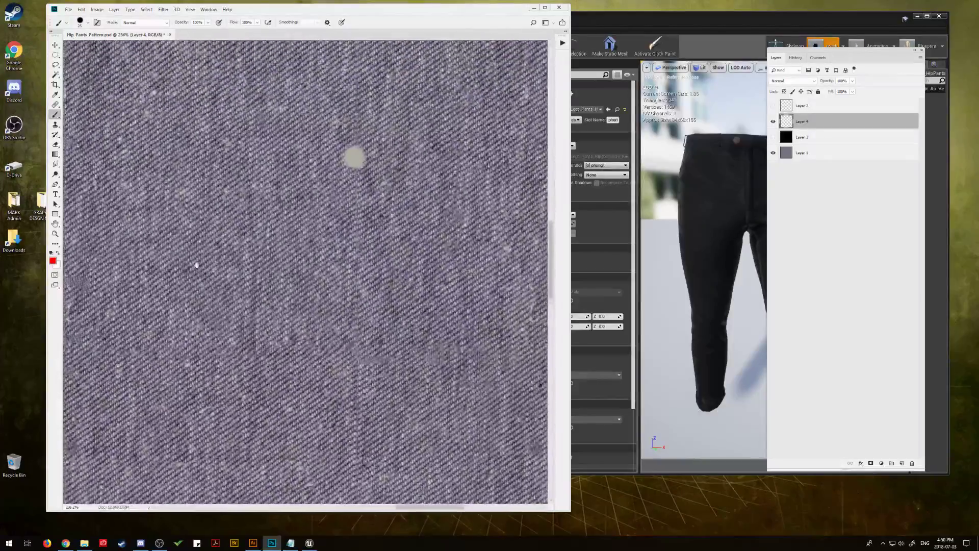
left_click_drag(359, 145, 192, 441)
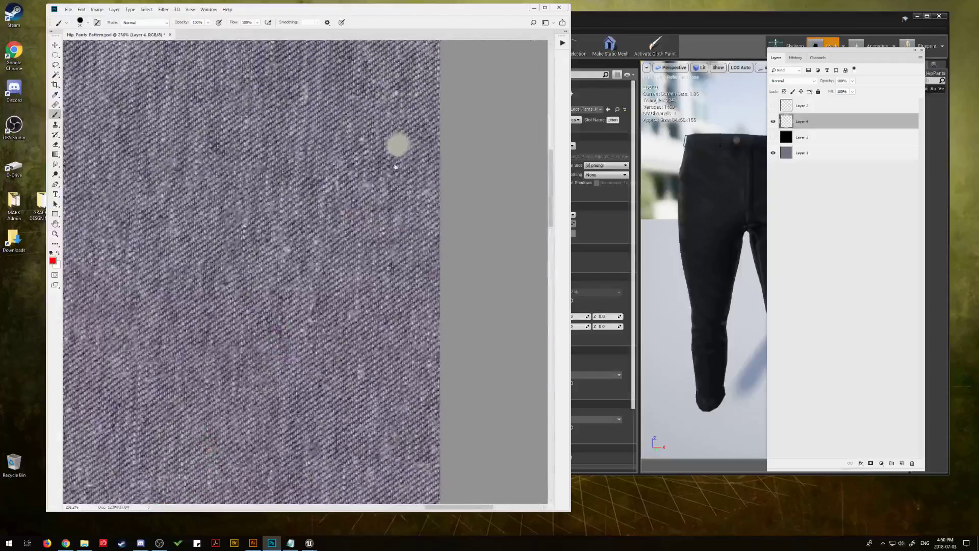